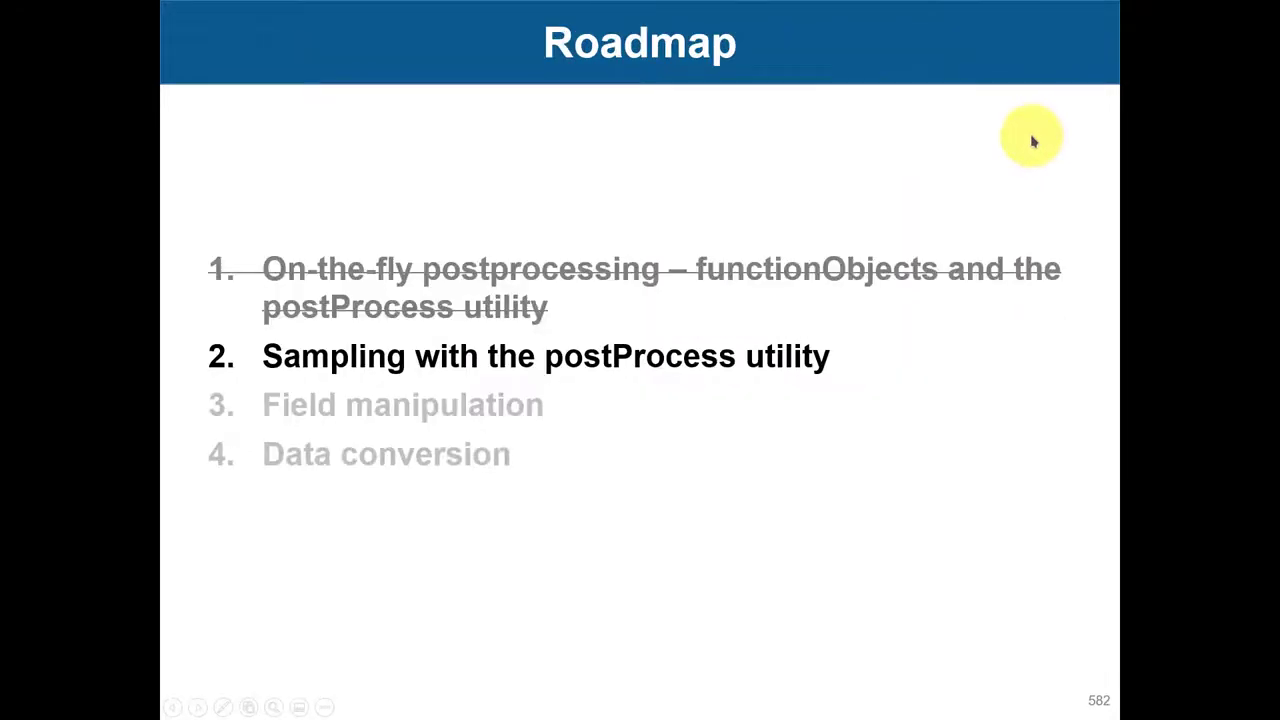
Leave the slide show, switch to the openSUSE virtual machine and maximize the terminal running the MDA_30P30N solver
key(Escape)
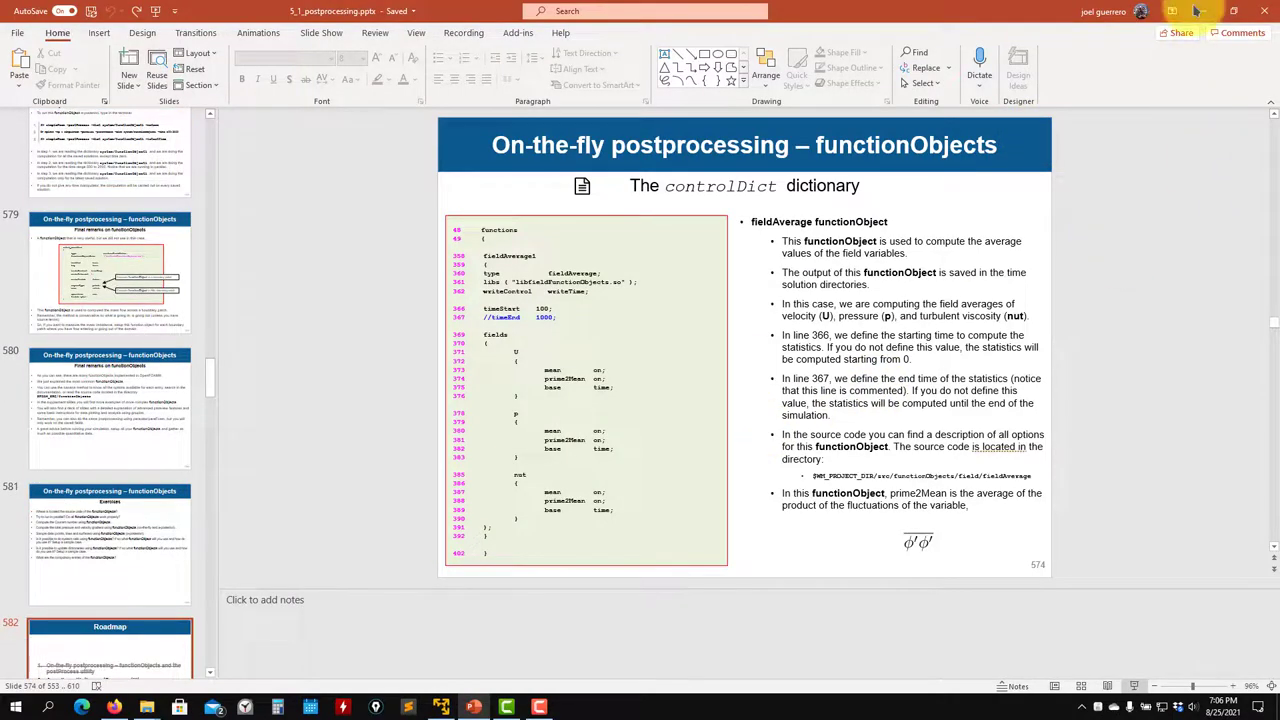
key(alt+Tab)
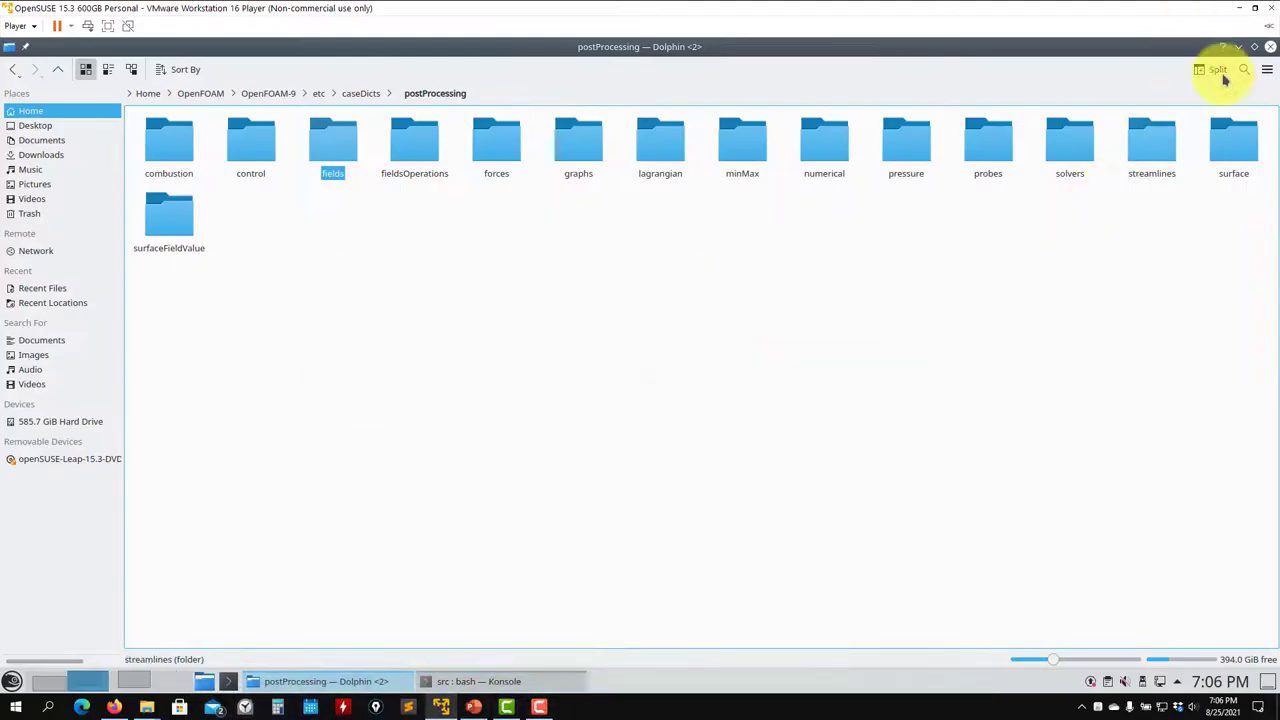
click(1238, 48)
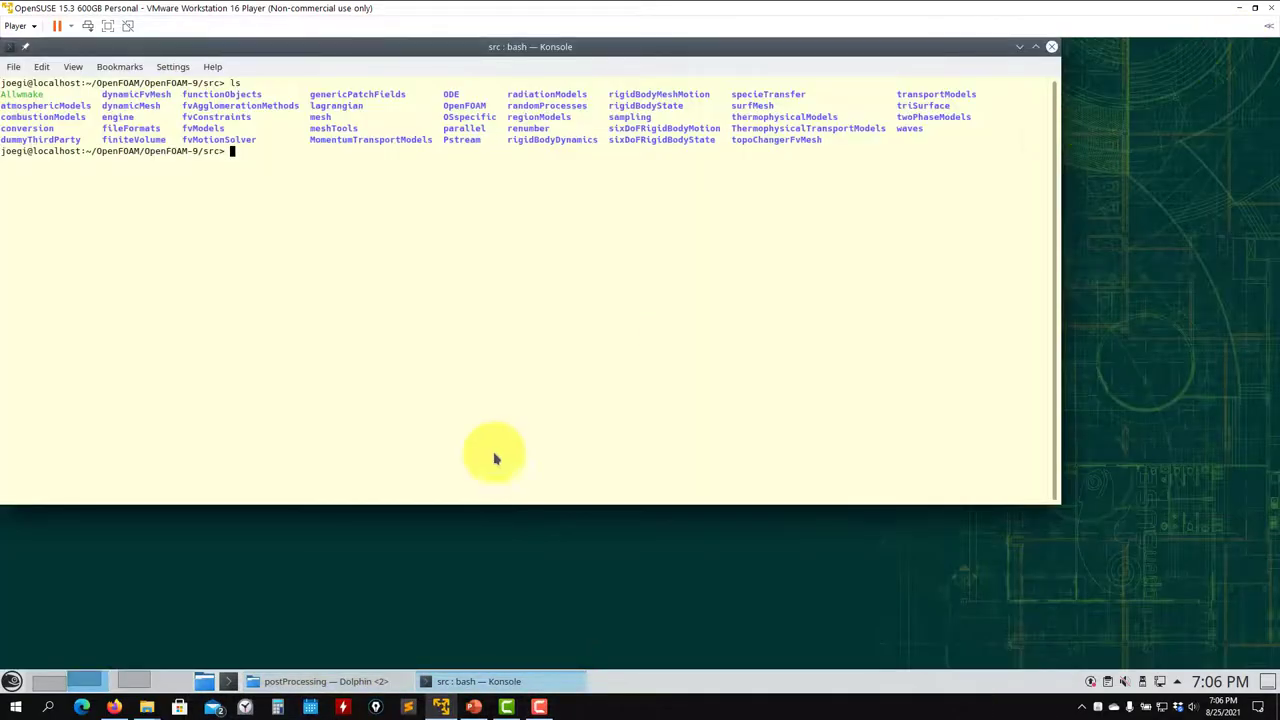
click(49, 680)
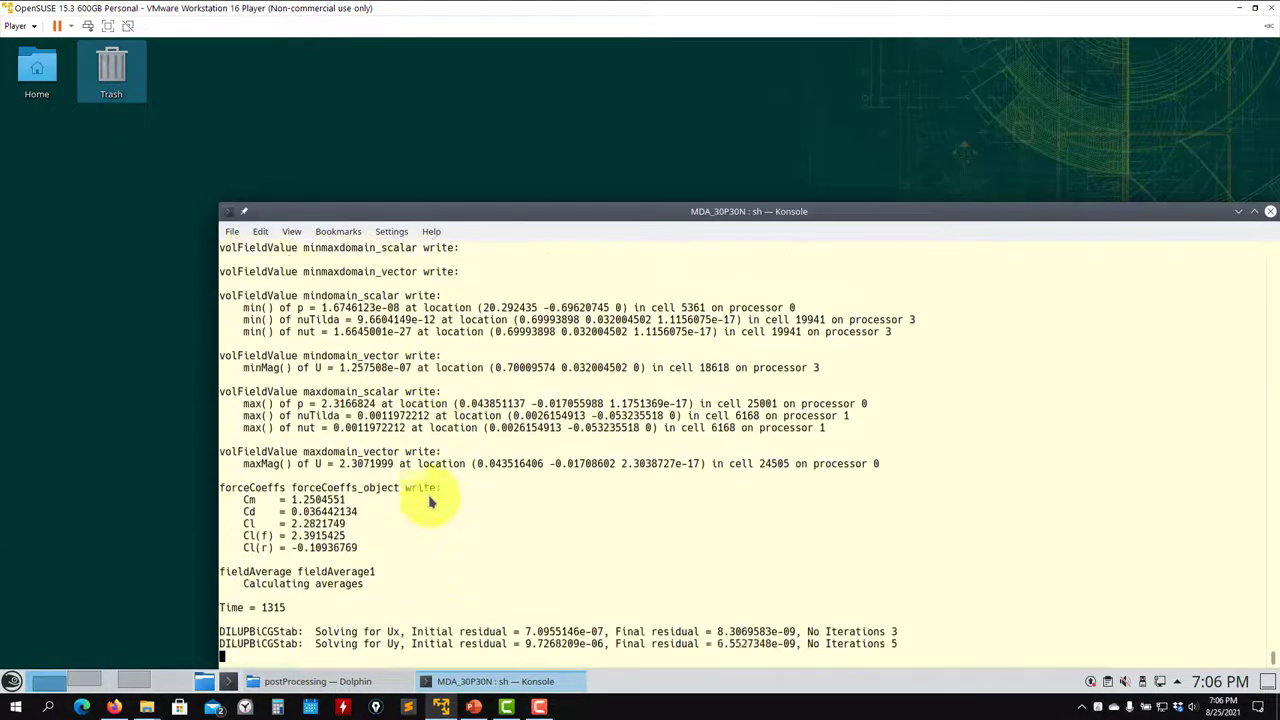
scroll(495, 435, up, 5)
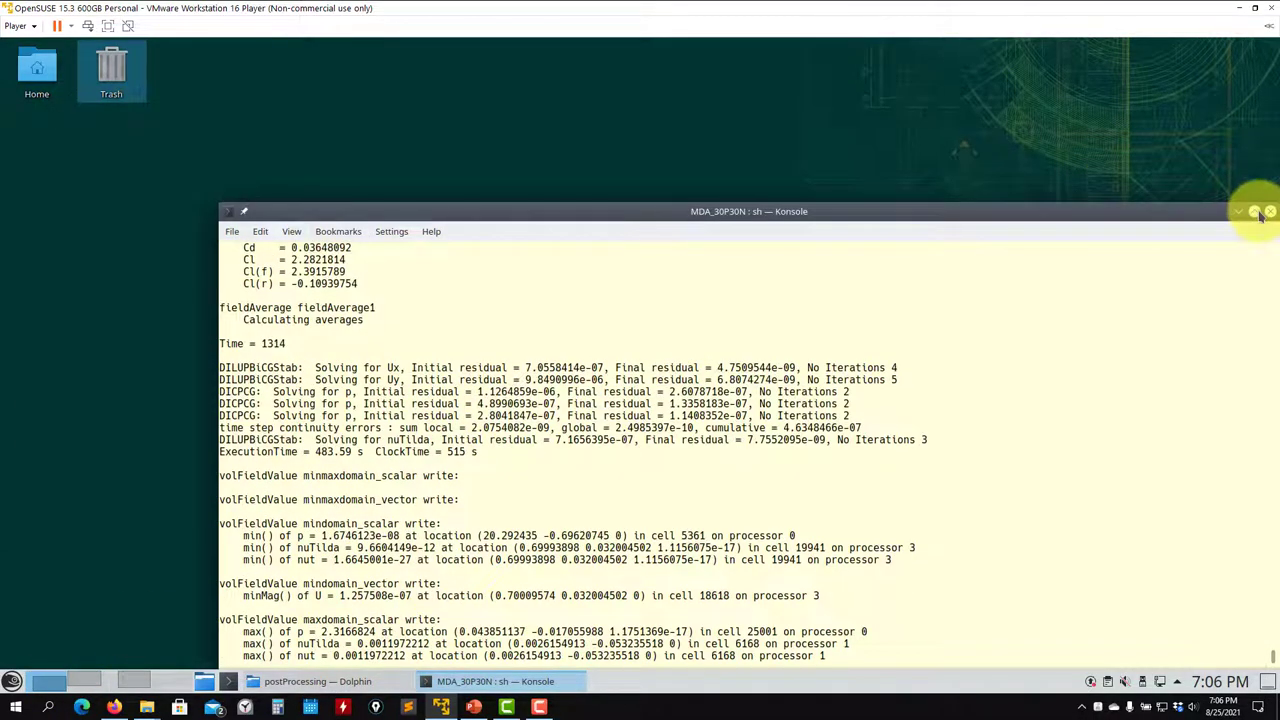
click(1255, 212)
Examine the solver output for the minimum and maximum field values, the force coefficients and the field averaging
scroll(262, 353, up, 2)
scroll(183, 357, down, 2)
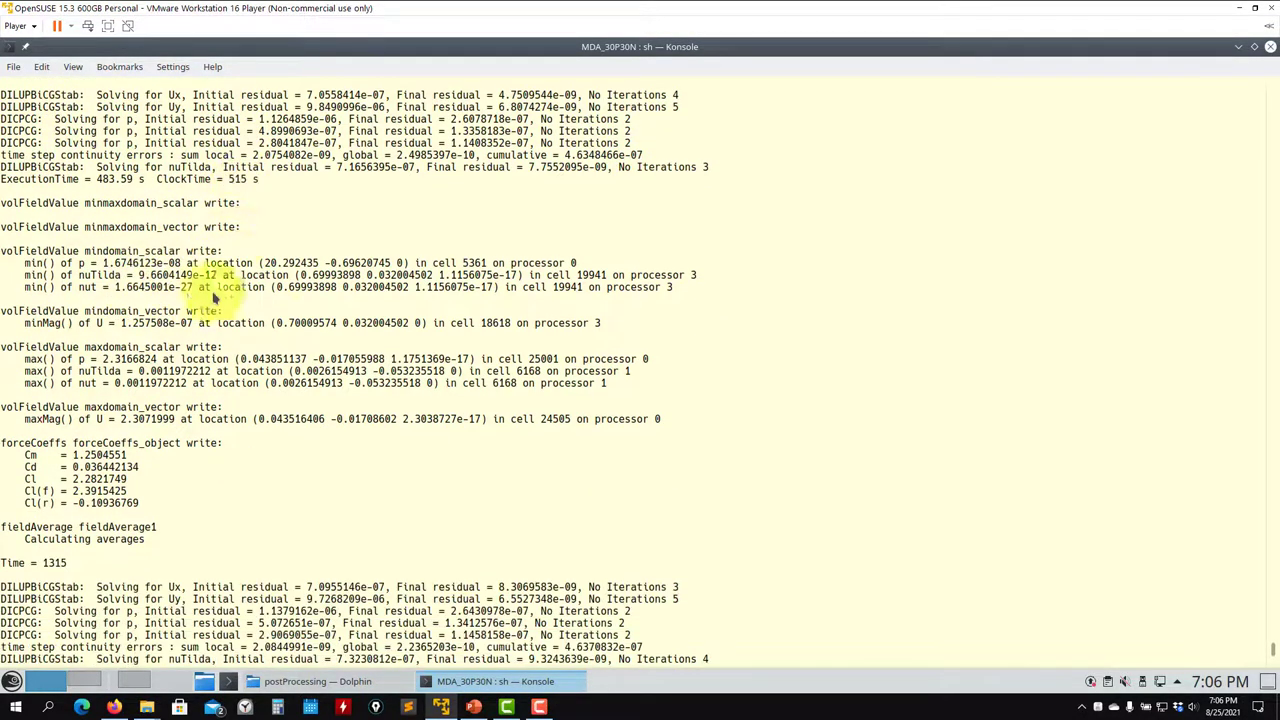
drag(672, 420, 636, 420)
drag(378, 390, 10, 251)
click(178, 320)
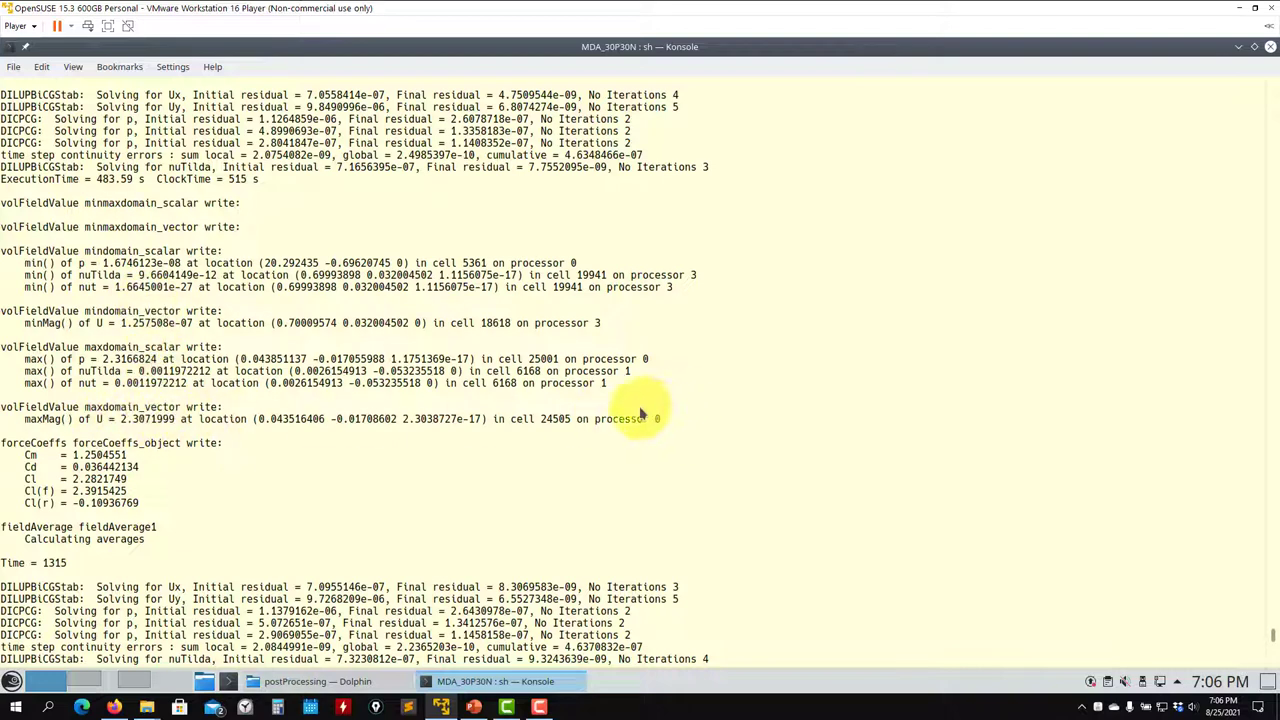
drag(146, 511, 3, 447)
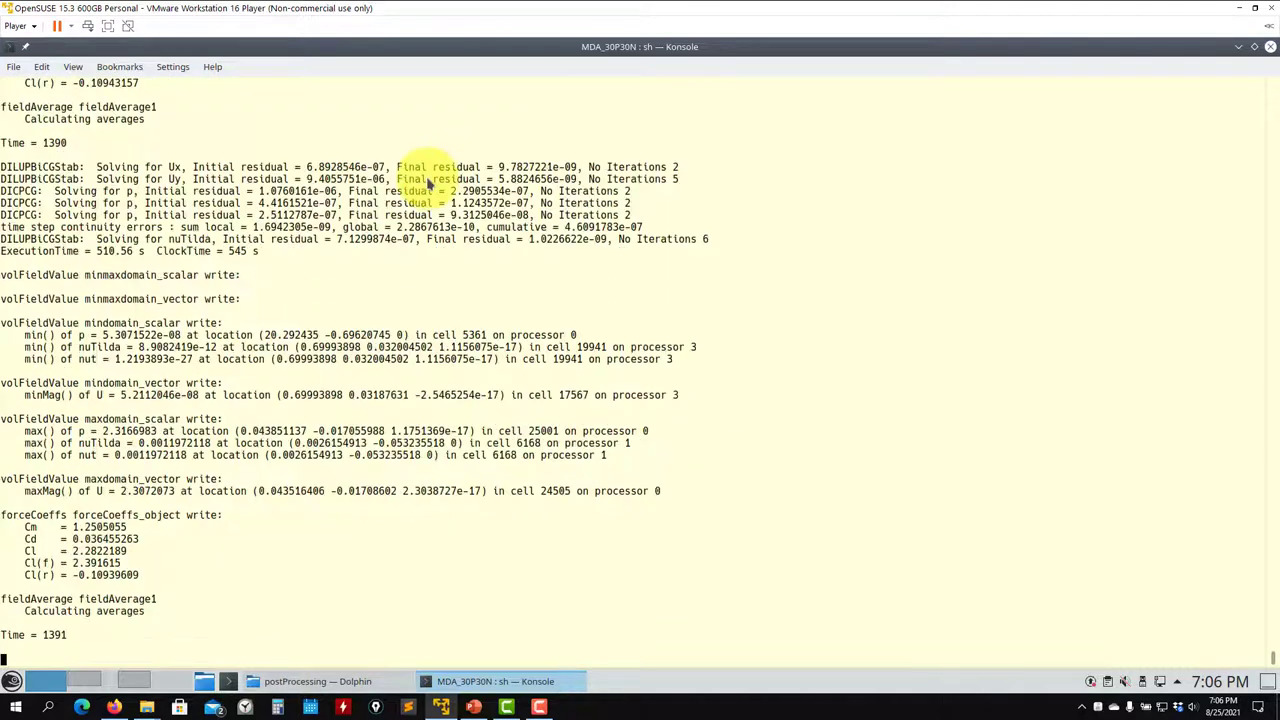
scroll(170, 210, up, 4)
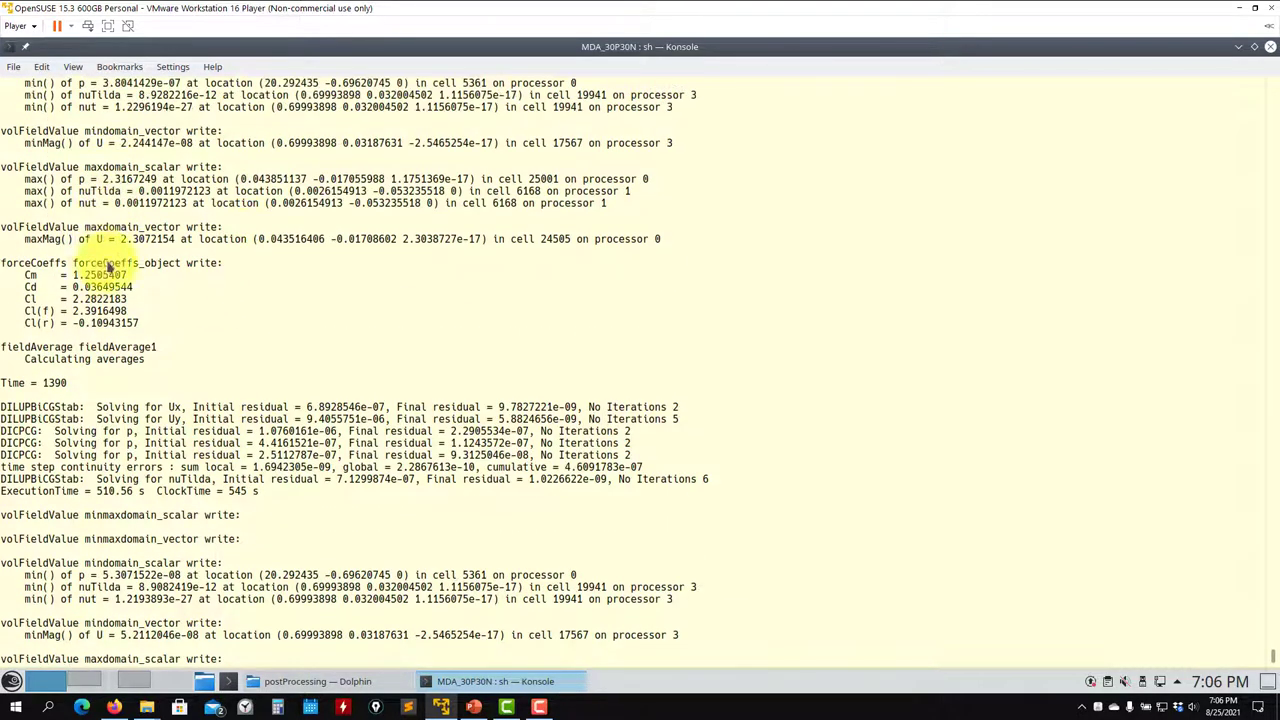
scroll(128, 400, up, 3)
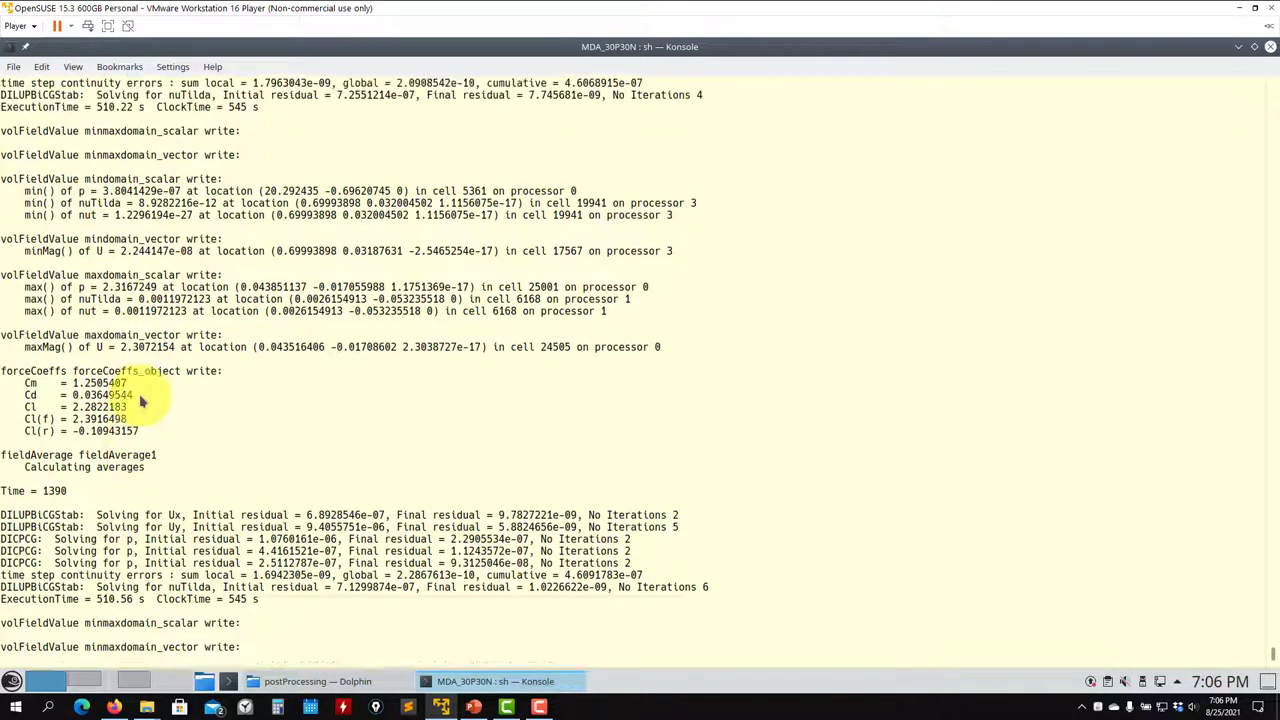
drag(150, 505, 8, 205)
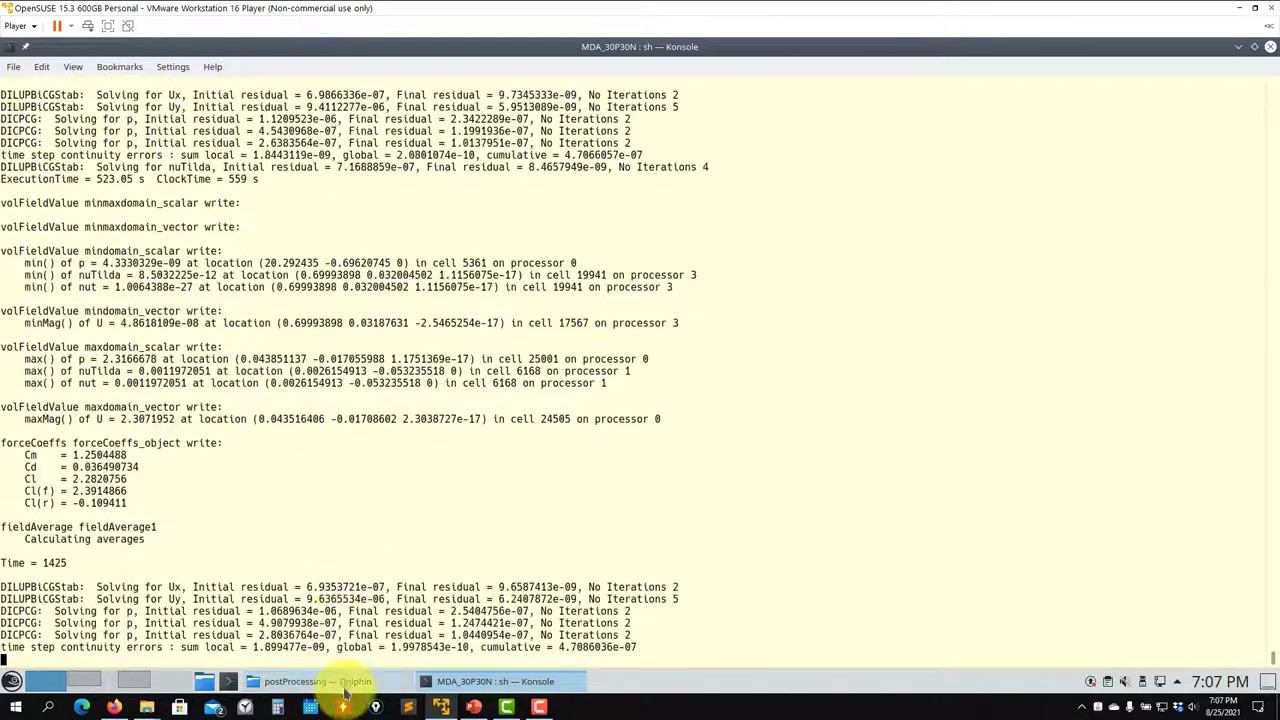
In the file manager, go to the MDA_30P30N case folder inside OF9/101postprocessing
click(340, 683)
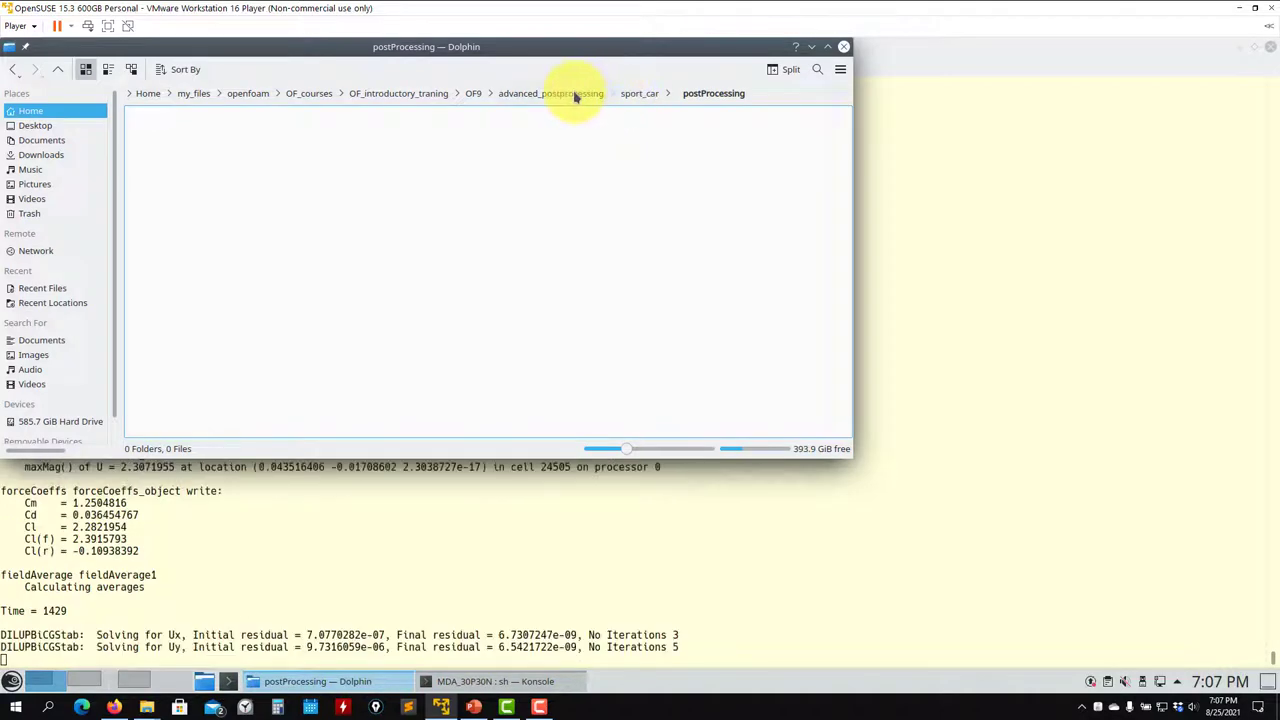
click(575, 94)
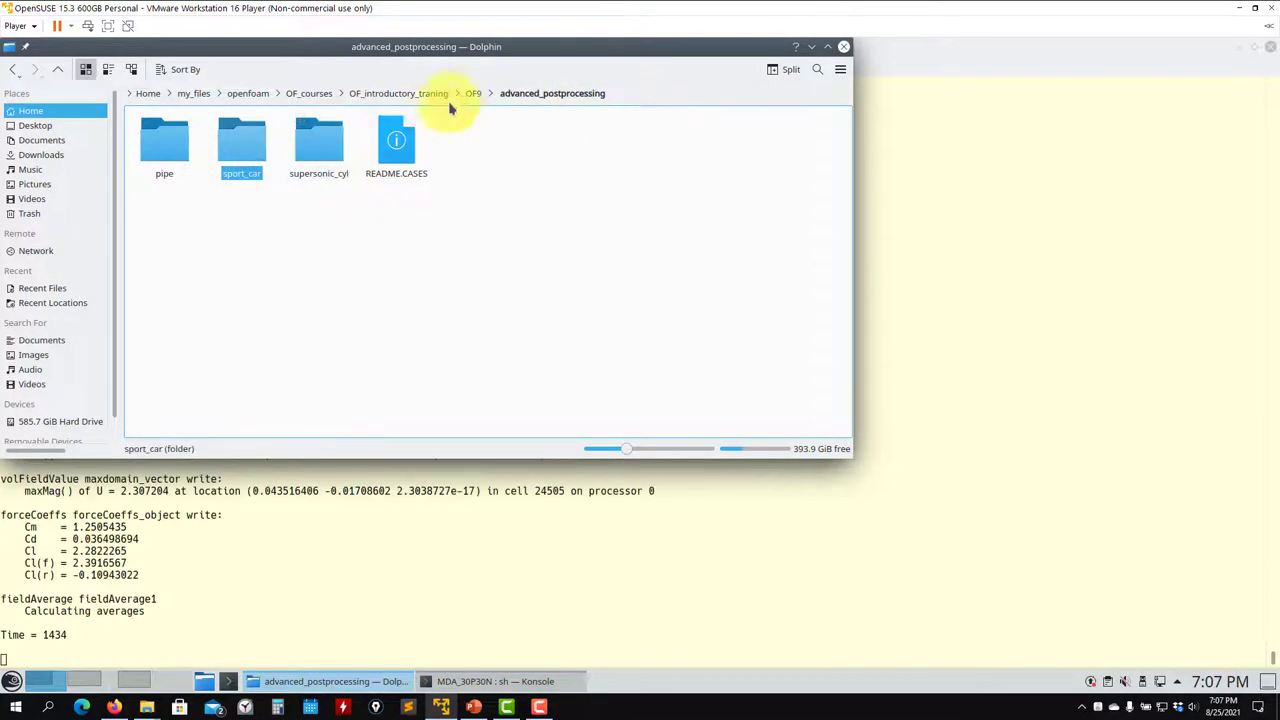
click(473, 95)
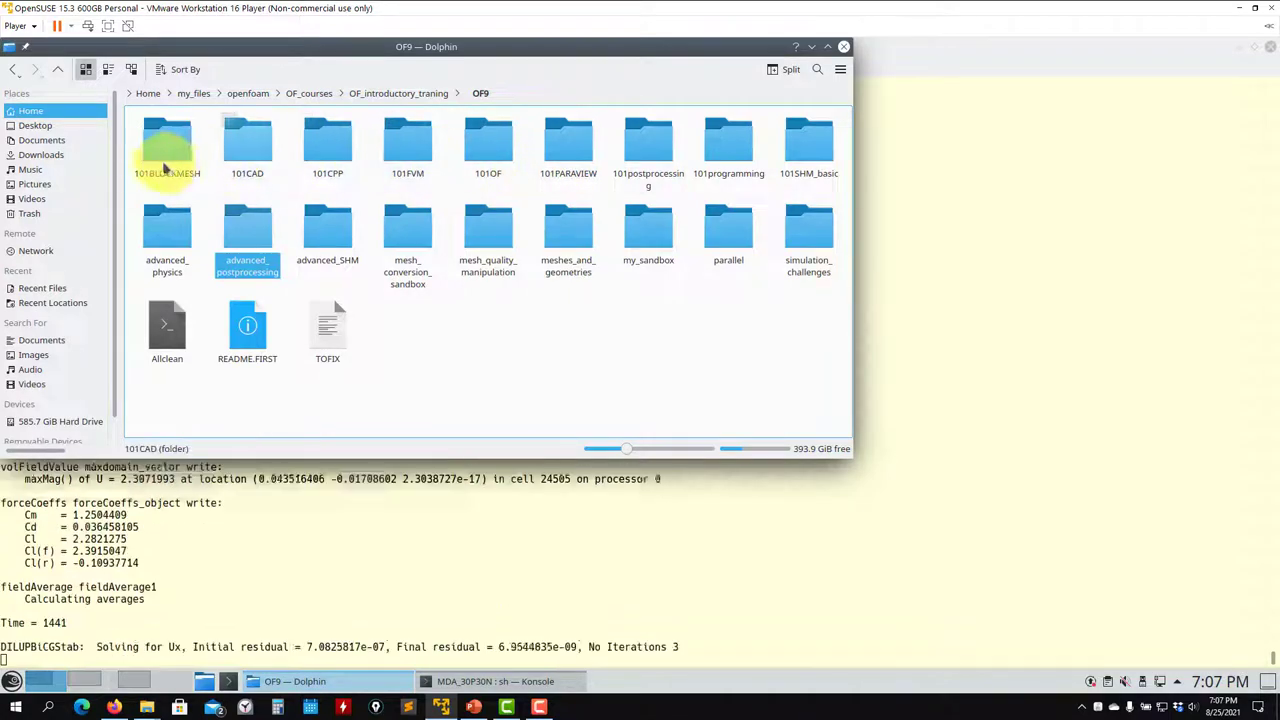
click(648, 150)
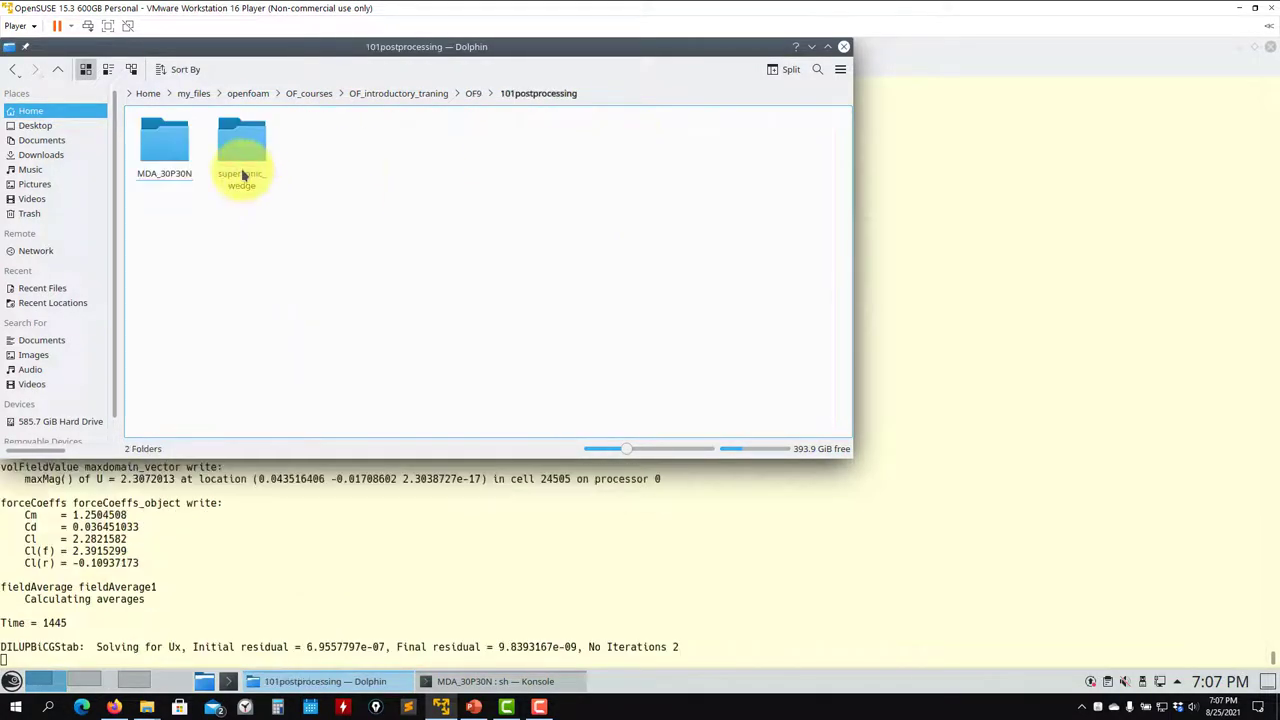
click(168, 146)
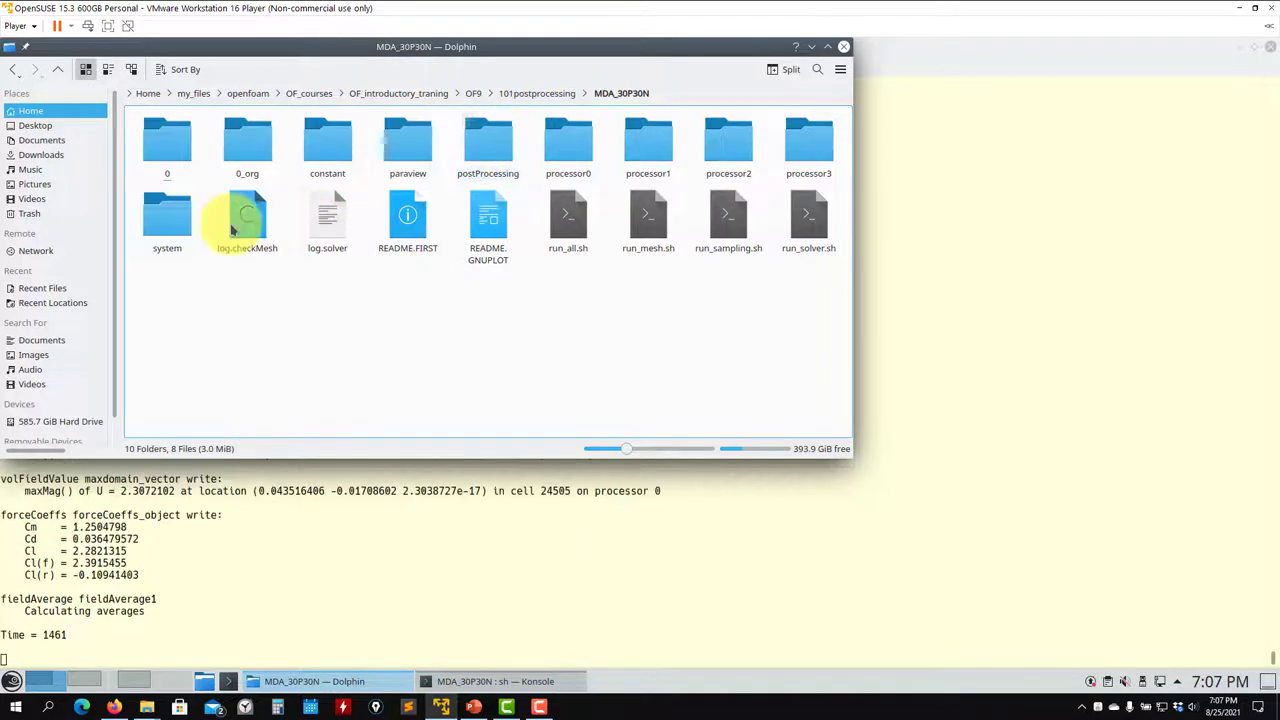
Open the controlDict file from the case's system folder in gedit and move the editor window clear of the files
click(167, 218)
right_click(165, 152)
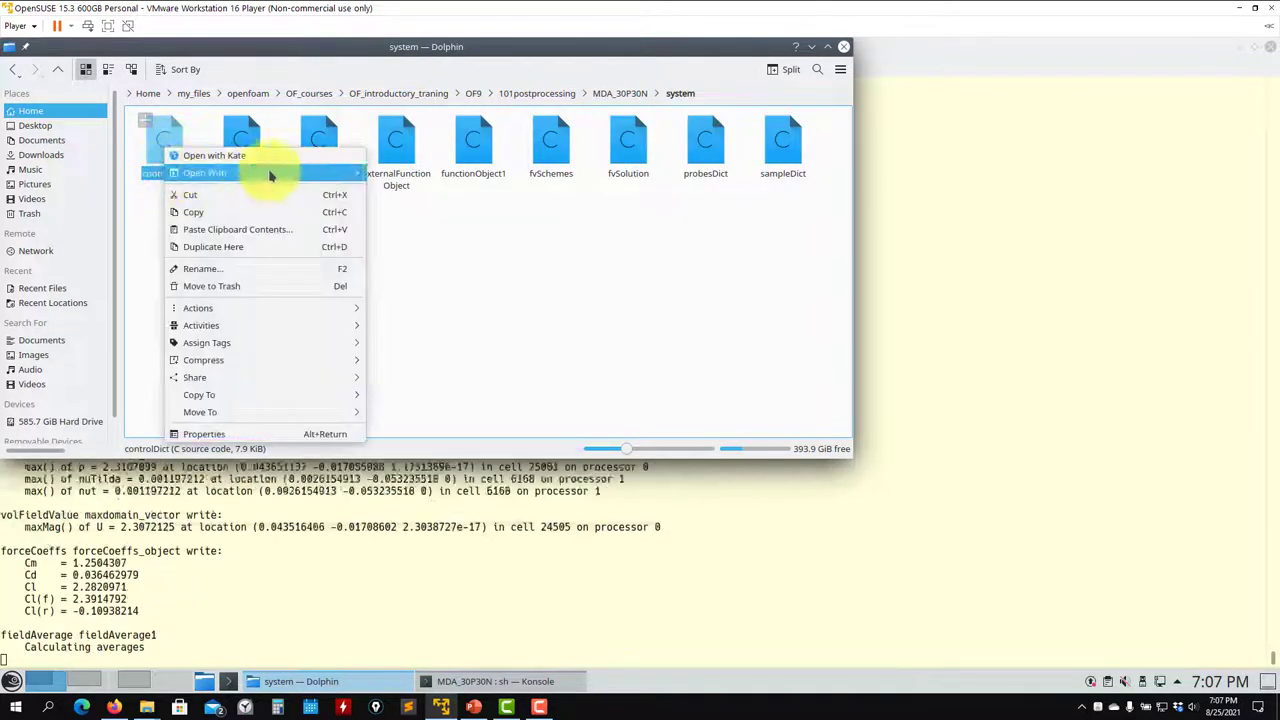
mouse_move(262, 171)
click(471, 208)
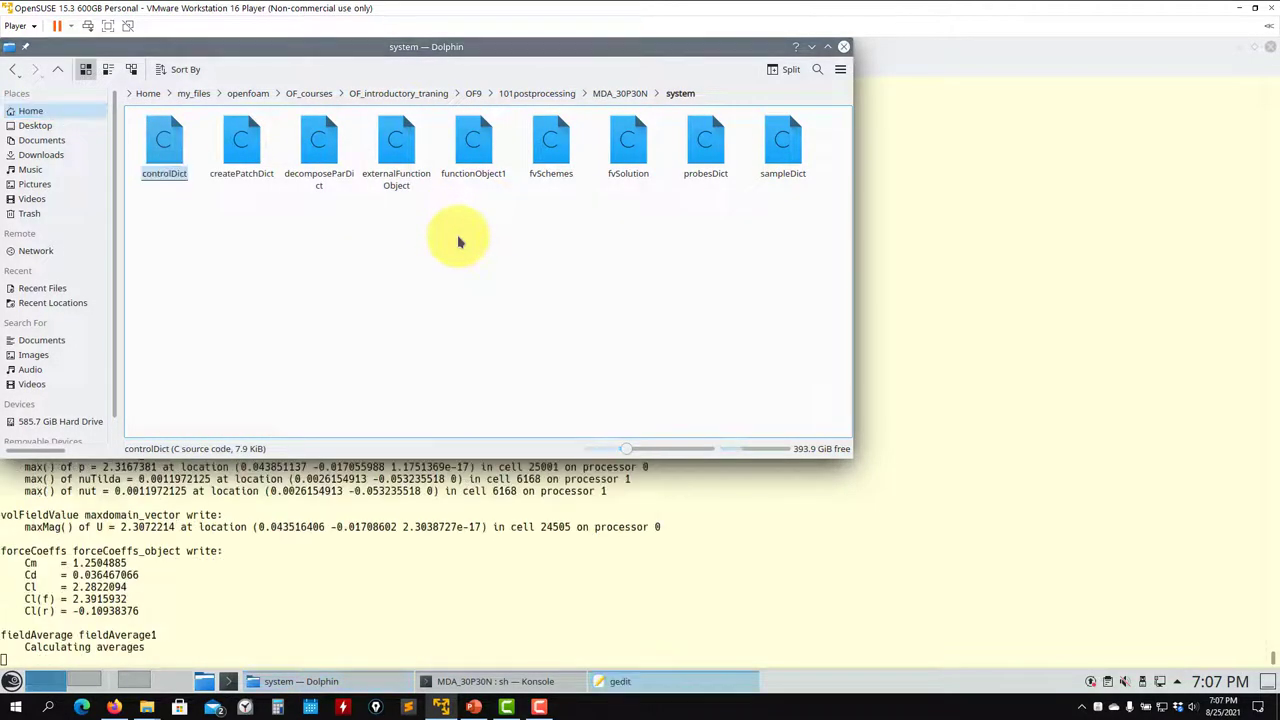
drag(455, 52, 608, 251)
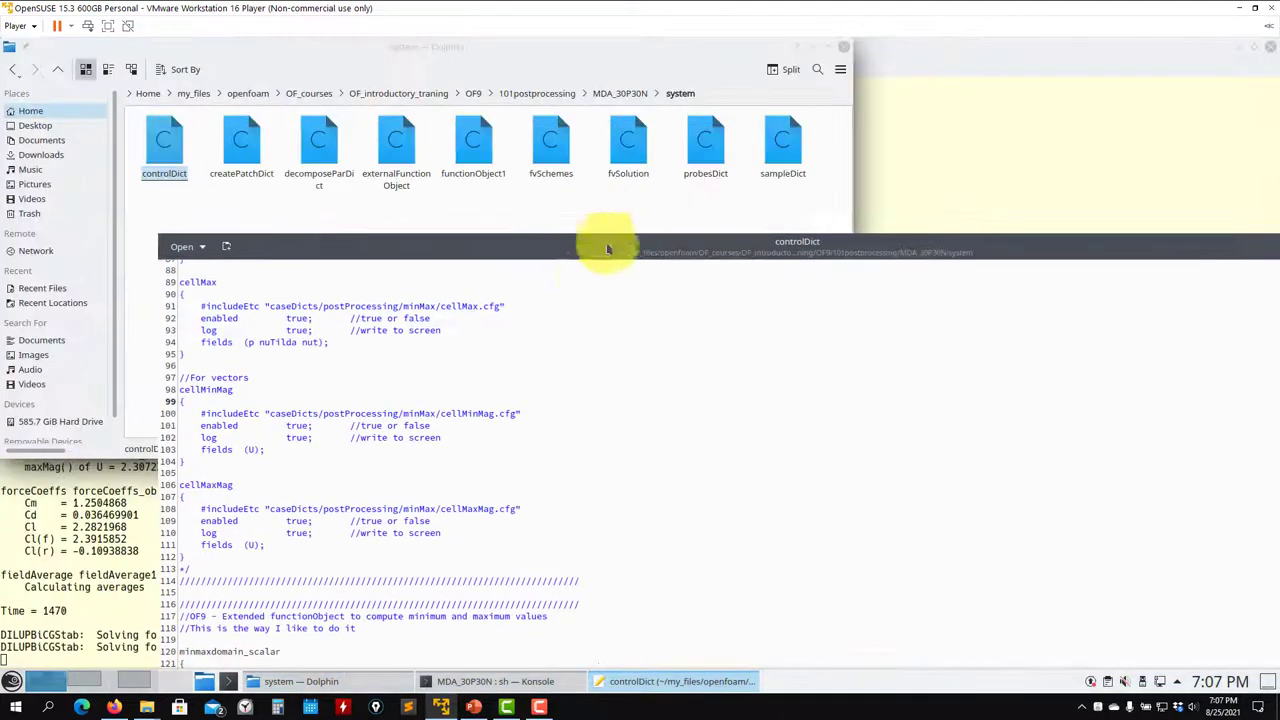
Open externalFunctionObject and functionObject1 alongside controlDict in gedit, glance at both and return to controlDict
drag(480, 200, 391, 129)
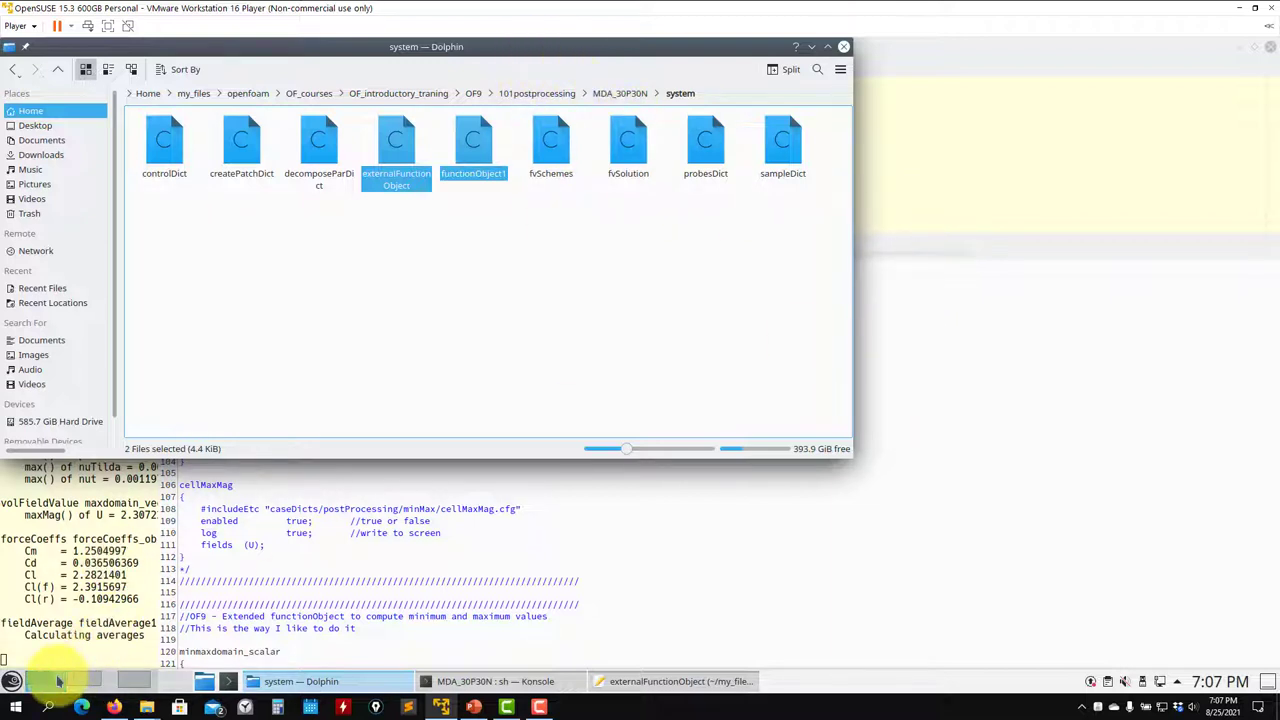
click(680, 681)
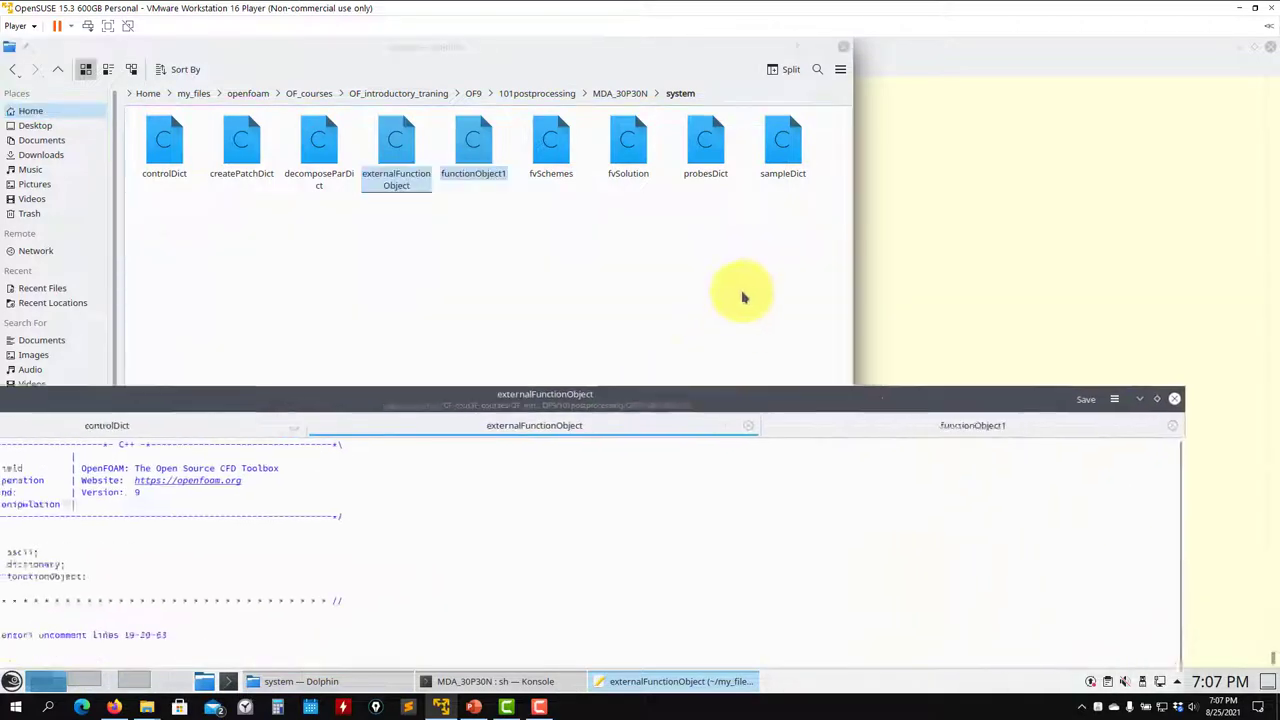
click(971, 238)
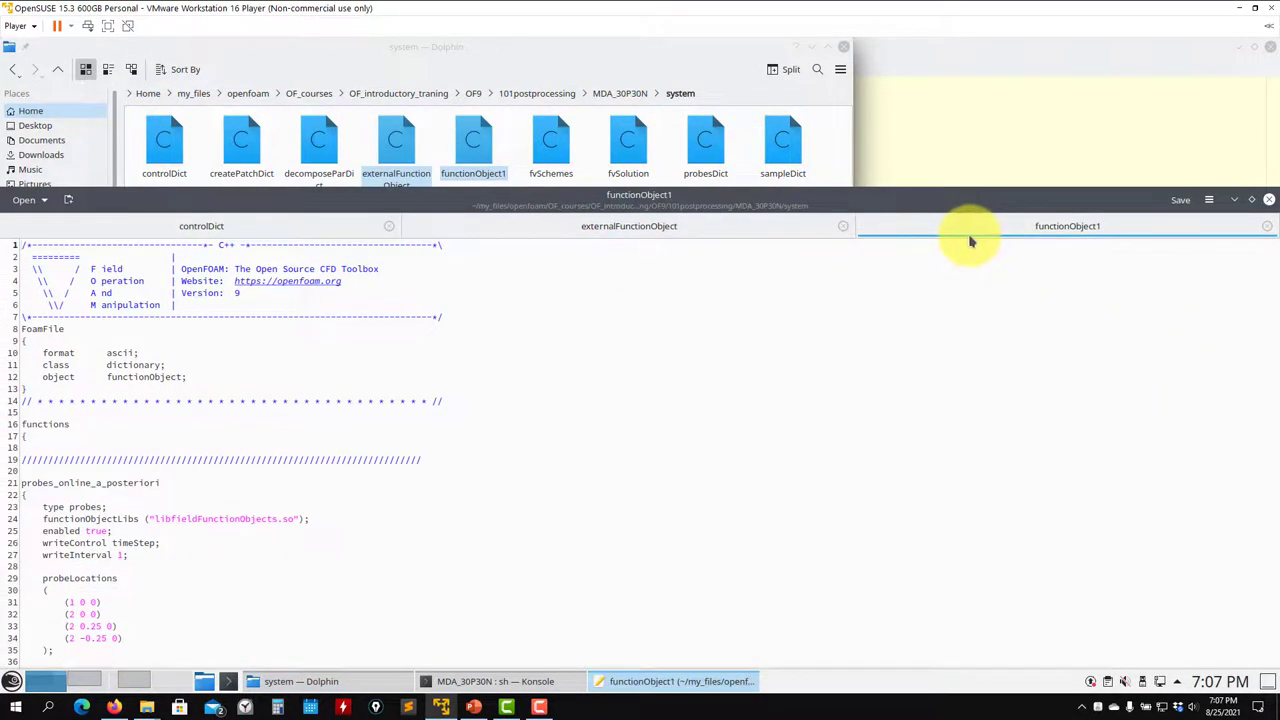
click(766, 234)
click(198, 232)
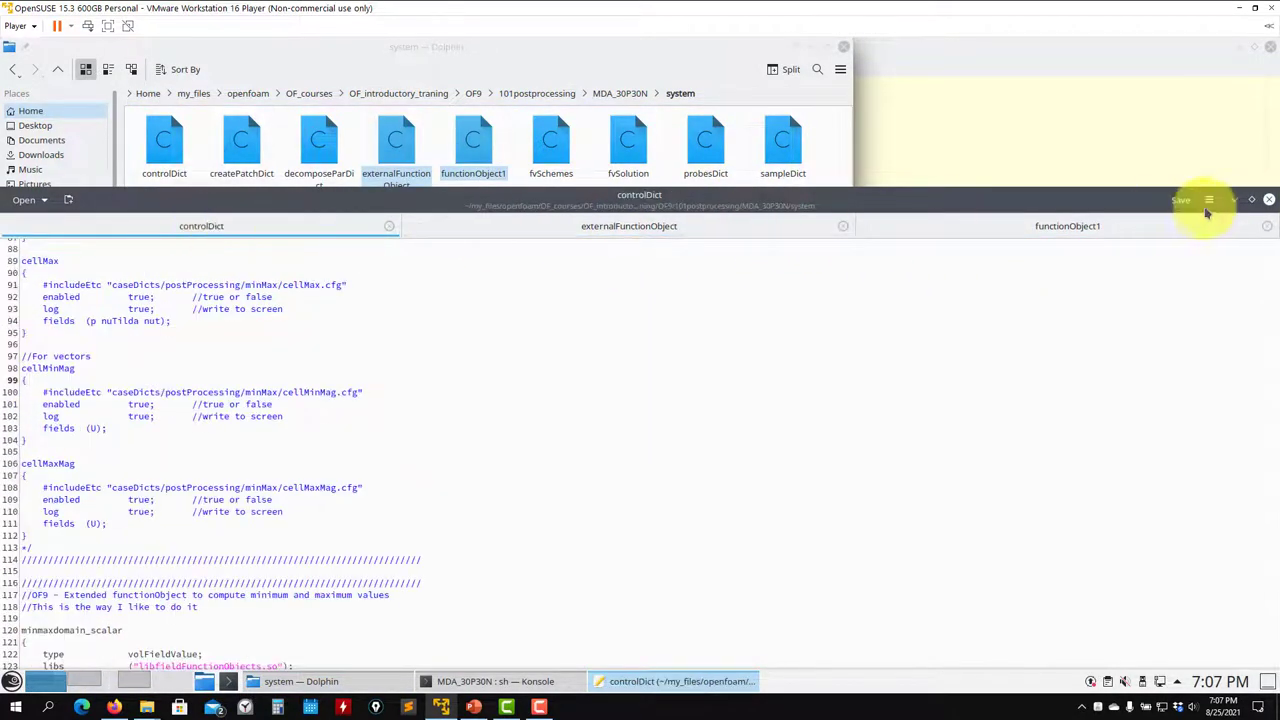
Shrink the editor window and review controlDict's general run settings and the start of its functions block
click(1251, 199)
scroll(778, 404, down, 15)
scroll(778, 404, up, 20)
scroll(778, 404, down, 3)
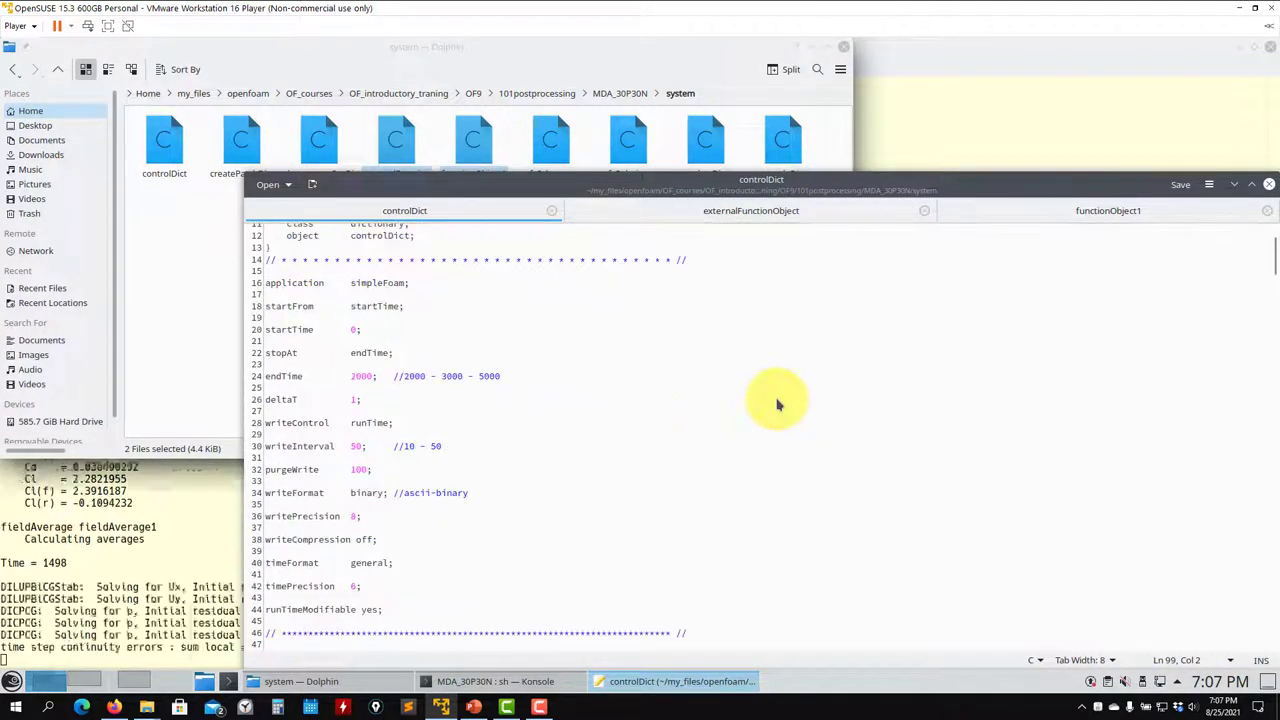
scroll(350, 285, down, 5)
scroll(320, 330, down, 3)
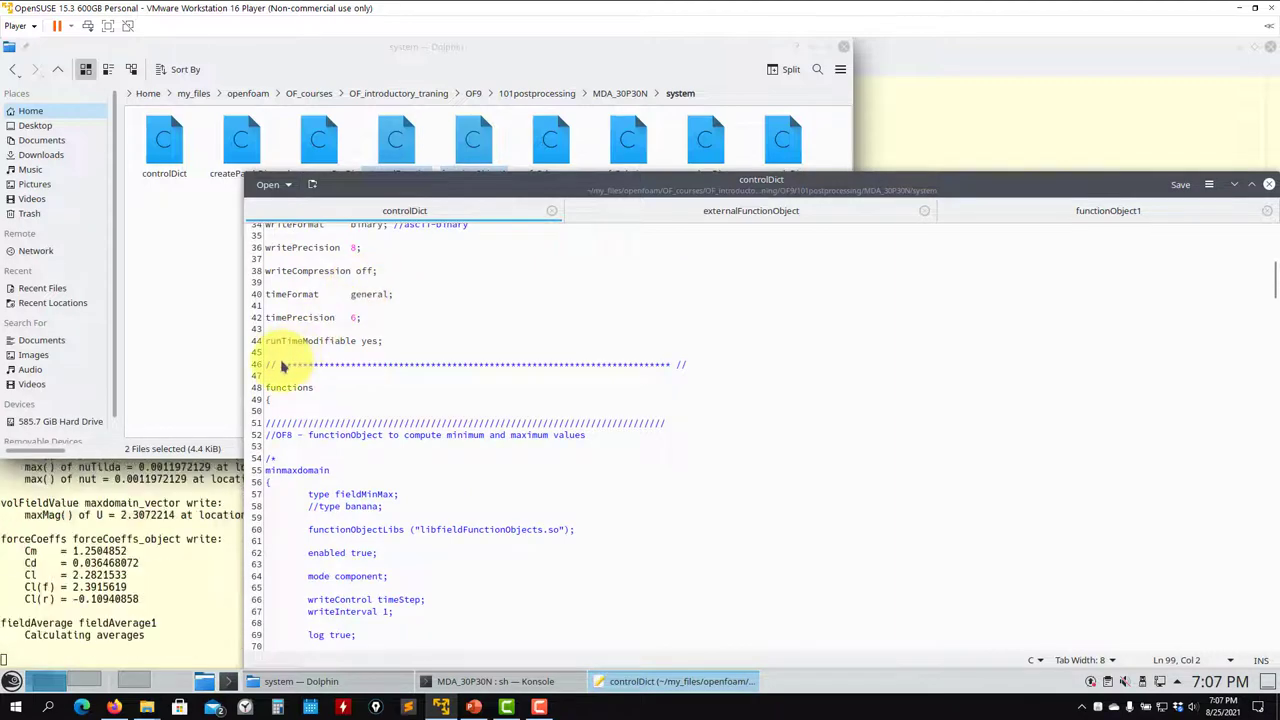
drag(283, 405, 214, 386)
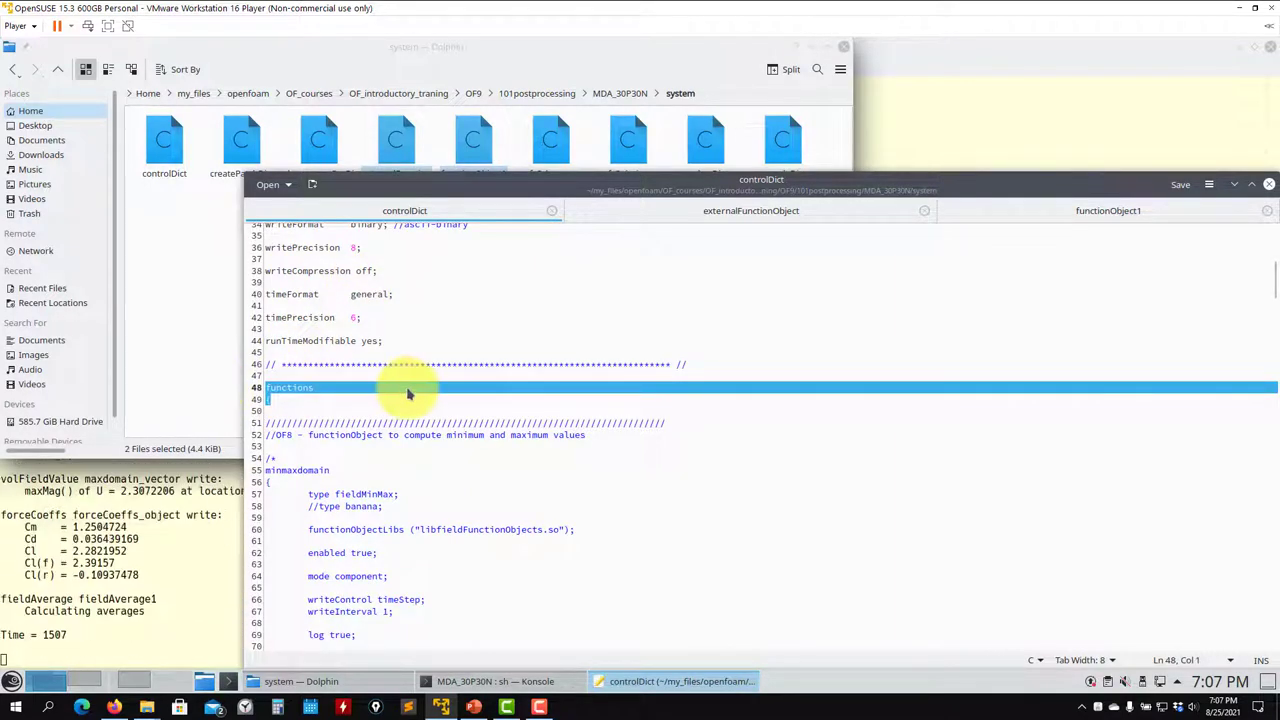
scroll(408, 394, down, 4)
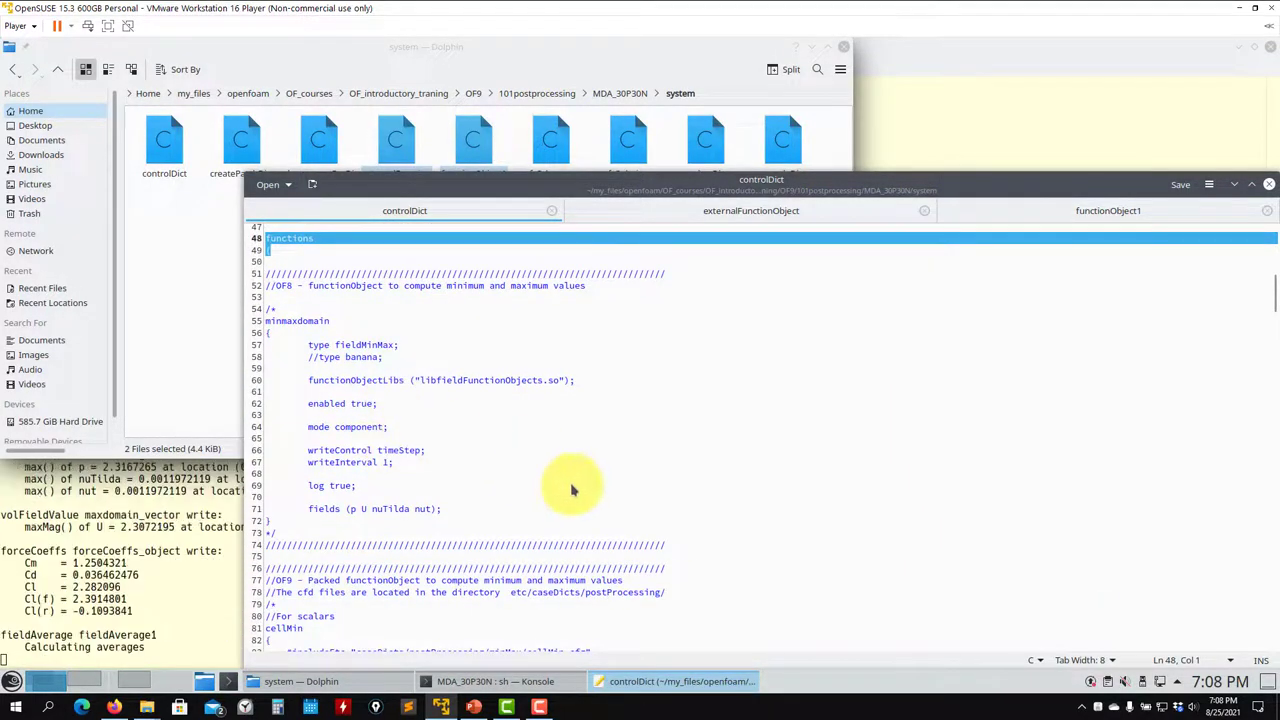
Examine the commented OF8 minmaxdomain function object and the extended OF9 minimum and maximum function objects
drag(675, 548, 258, 285)
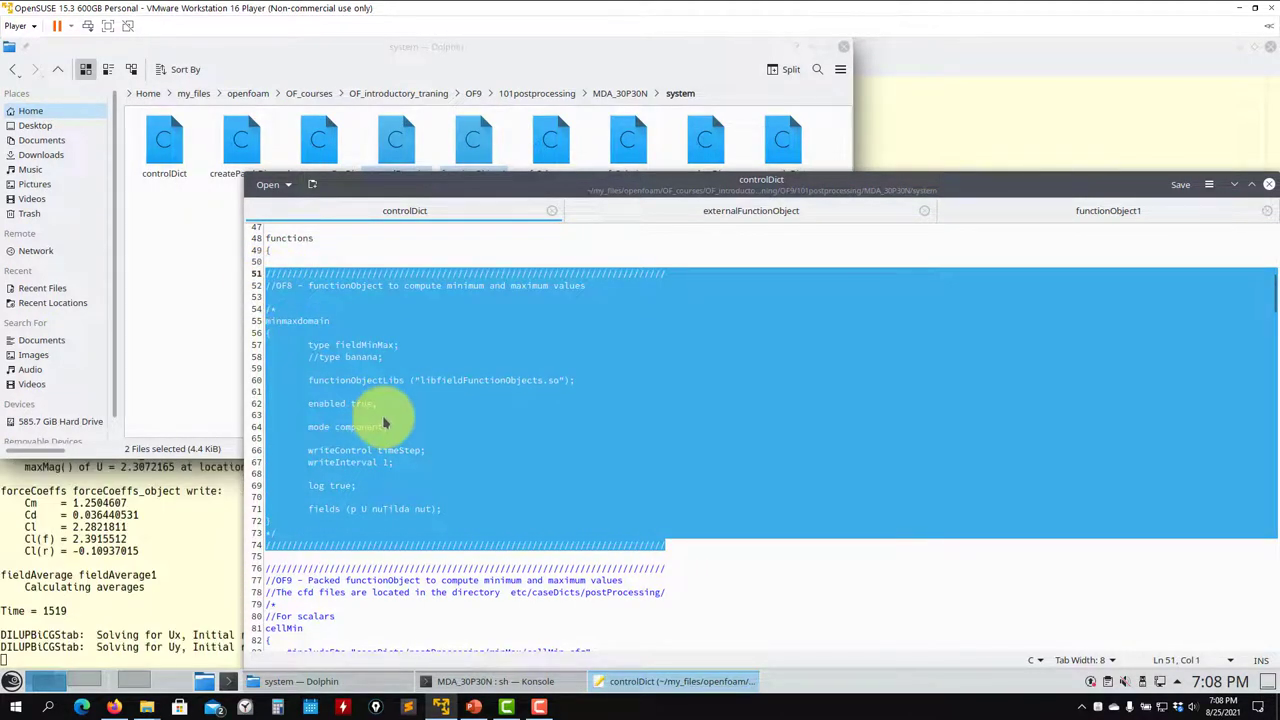
click(384, 417)
scroll(420, 517, down, 7)
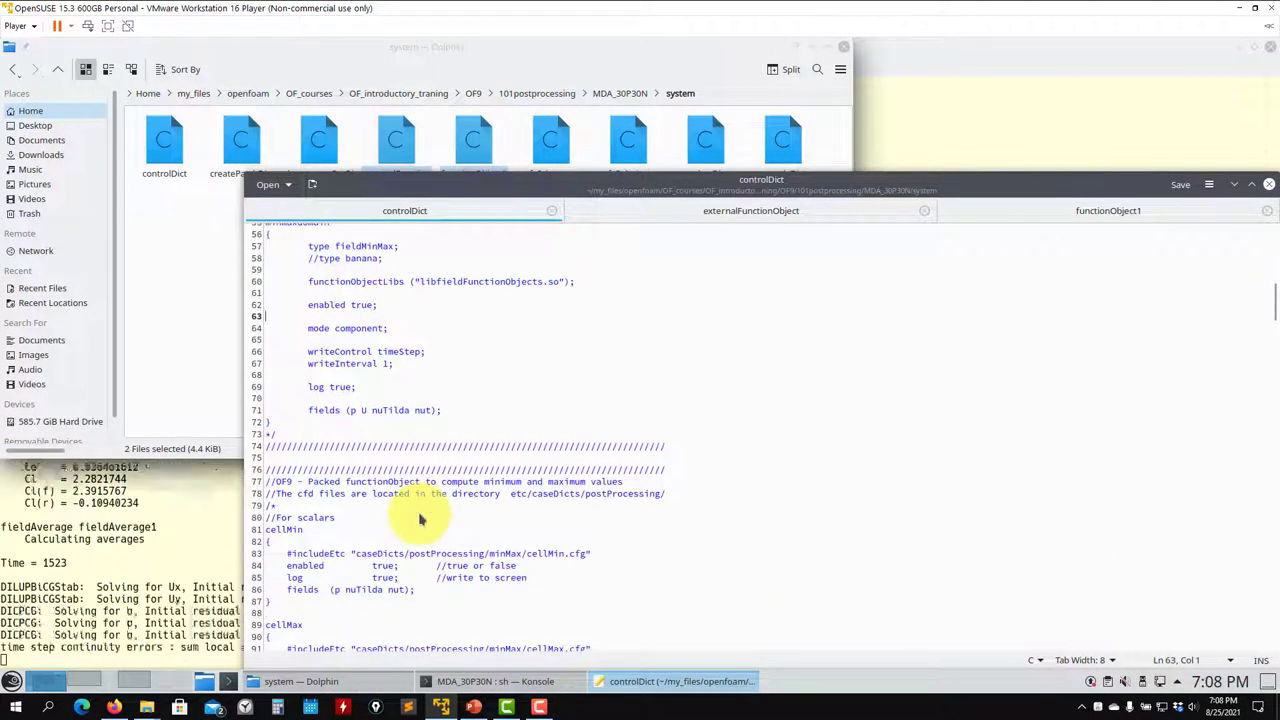
scroll(316, 437, down, 13)
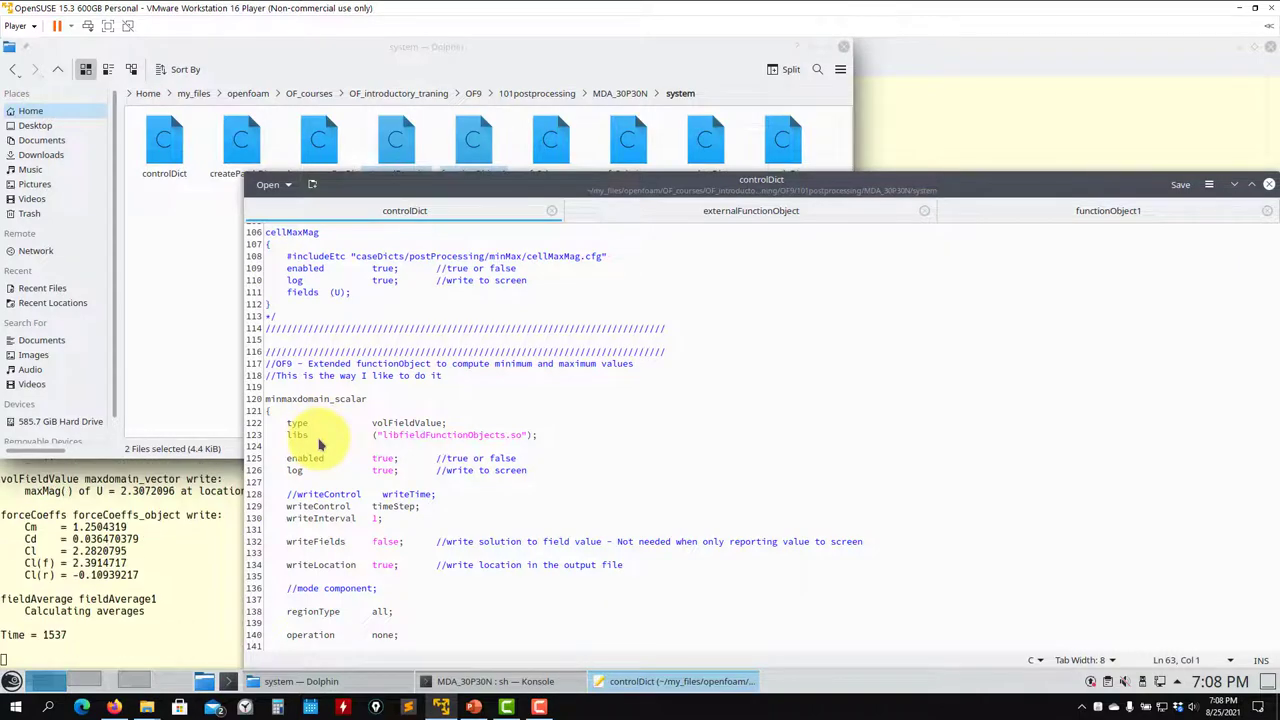
scroll(316, 455, down, 19)
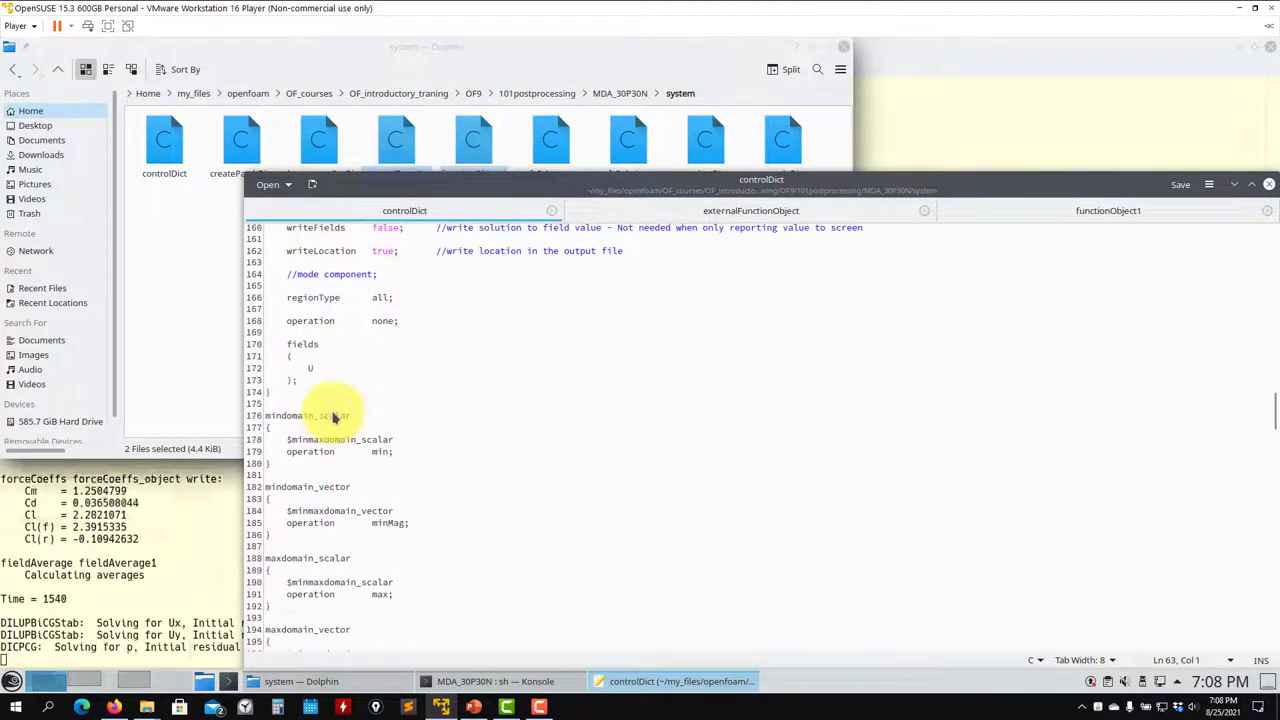
scroll(335, 423, down, 2)
scroll(325, 440, up, 6)
scroll(325, 440, up, 17)
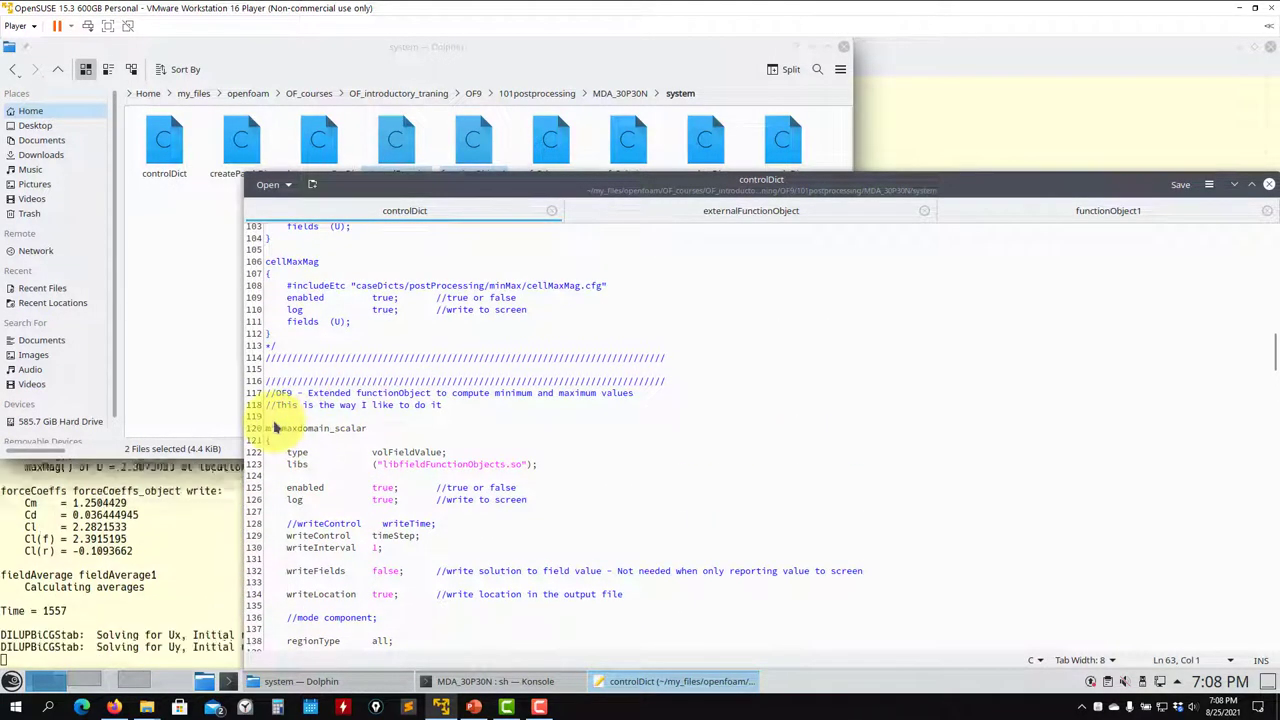
Return to the packed OF9 function objects and highlight the path caseDicts/postProcessing/minMax/cellMin.cfg in the cellMin entry
scroll(322, 420, up, 11)
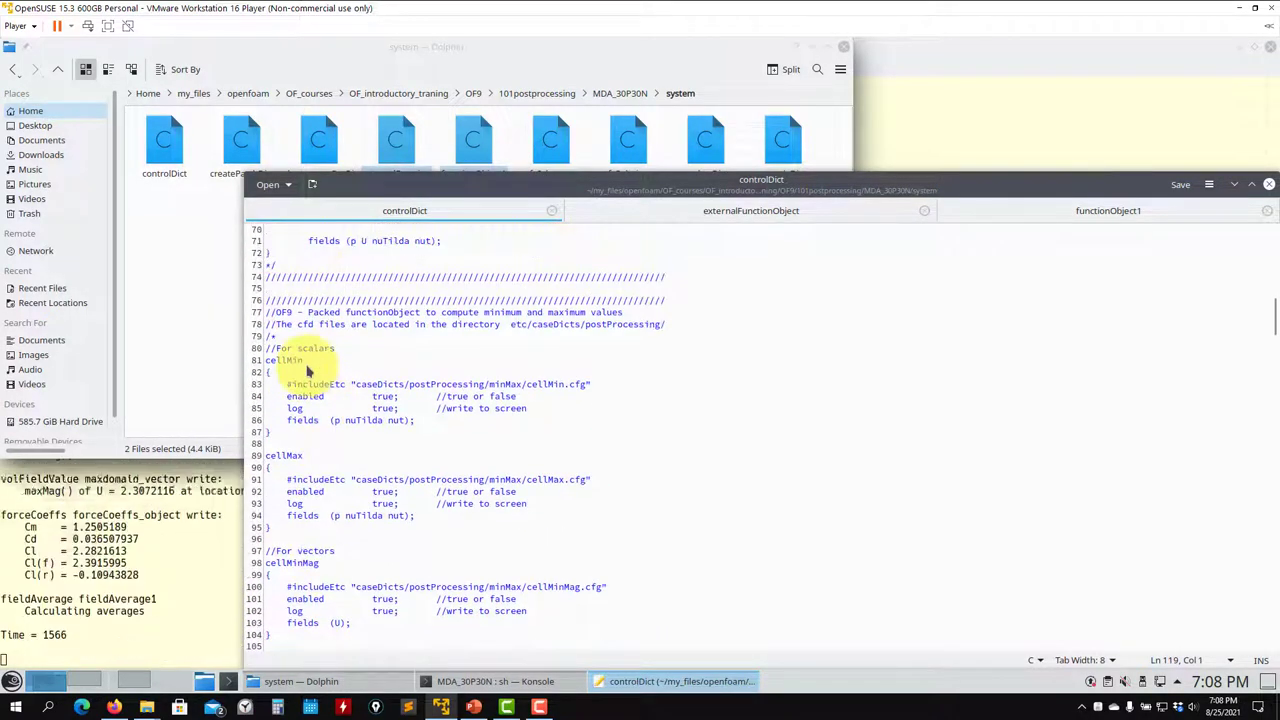
click(537, 389)
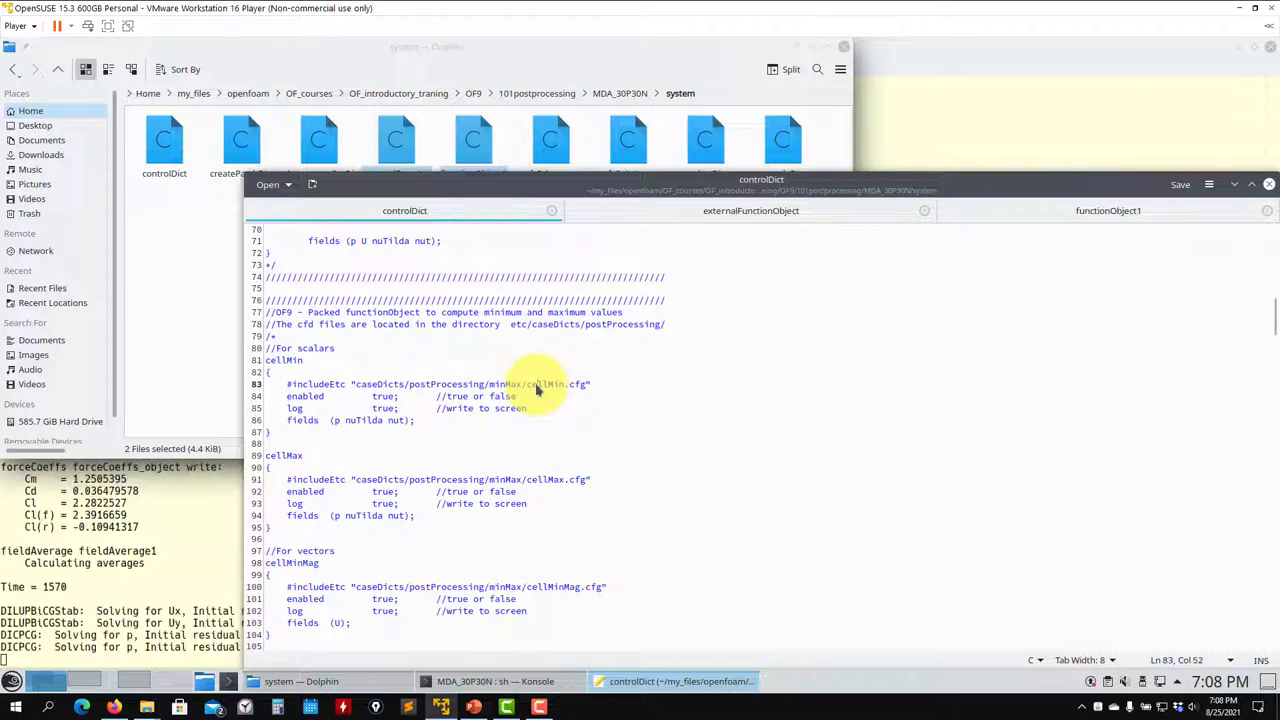
drag(588, 385, 377, 388)
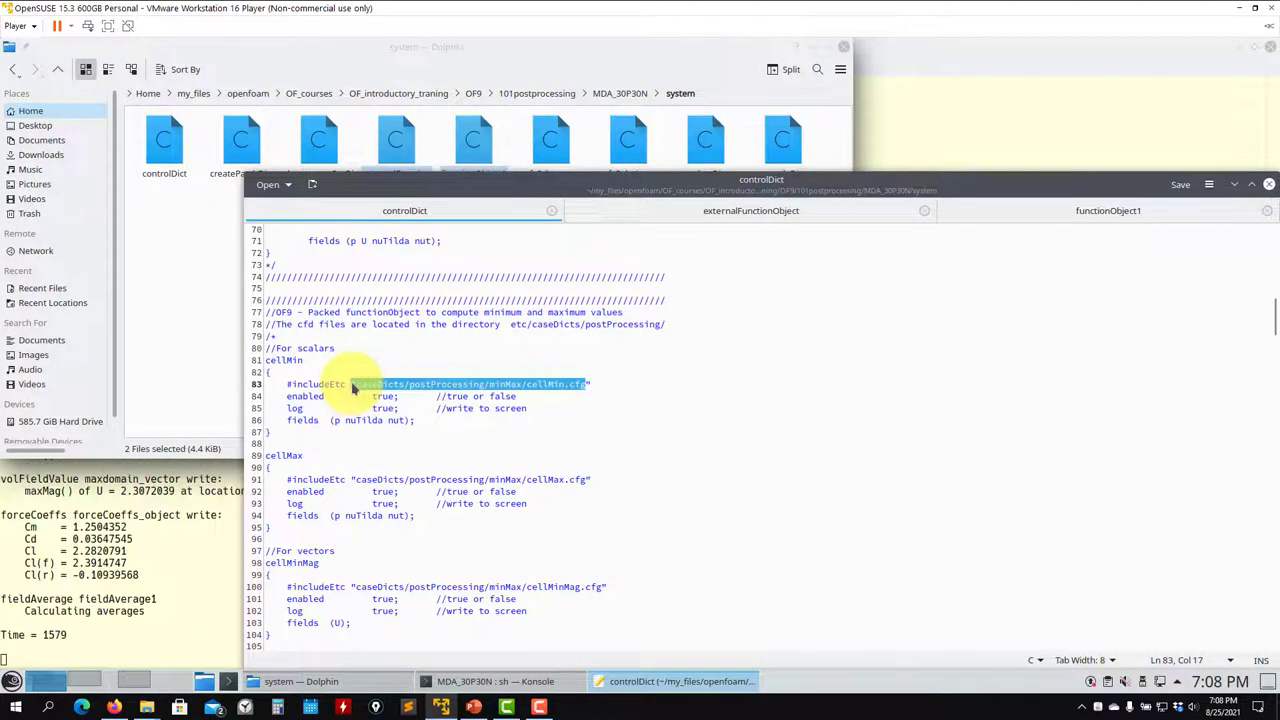
Review controlDict from the packed cellMax entry through forces_object, and highlight the wall_slat, wall_airfoil and wall_flap patches in forces_object
scroll(417, 391, down, 2)
scroll(345, 350, down, 4)
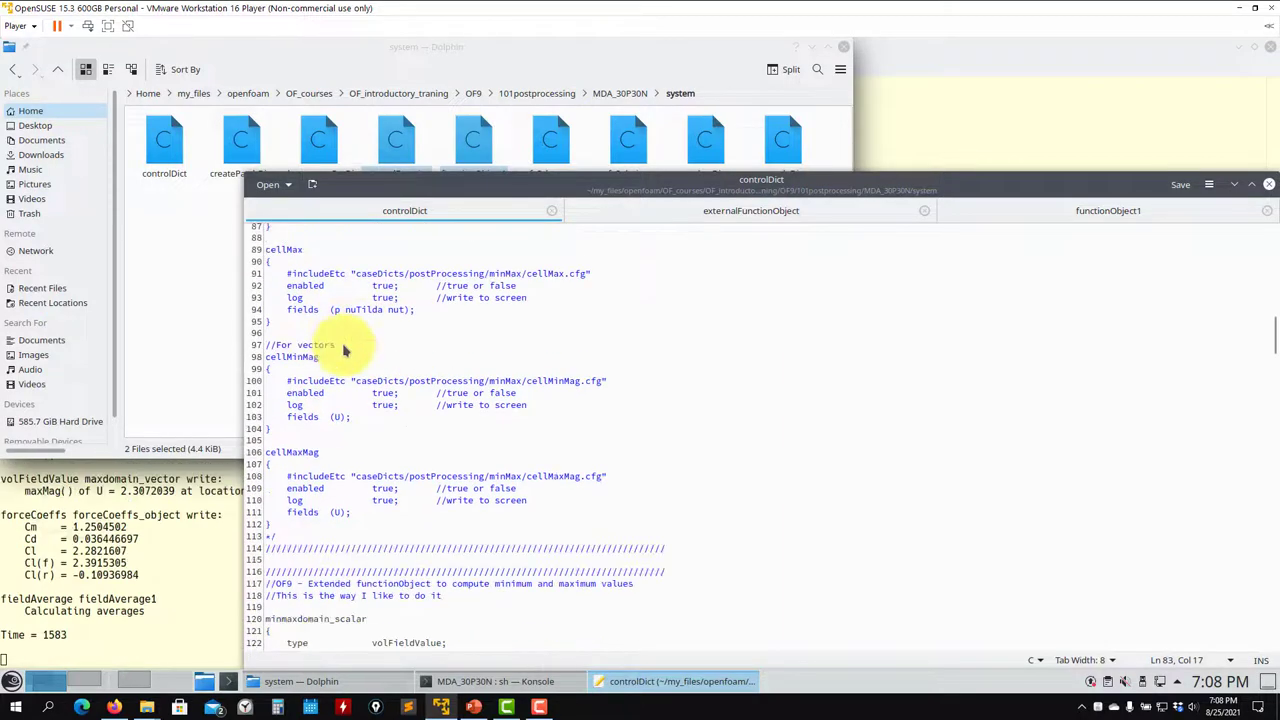
scroll(345, 350, down, 8)
scroll(385, 390, down, 20)
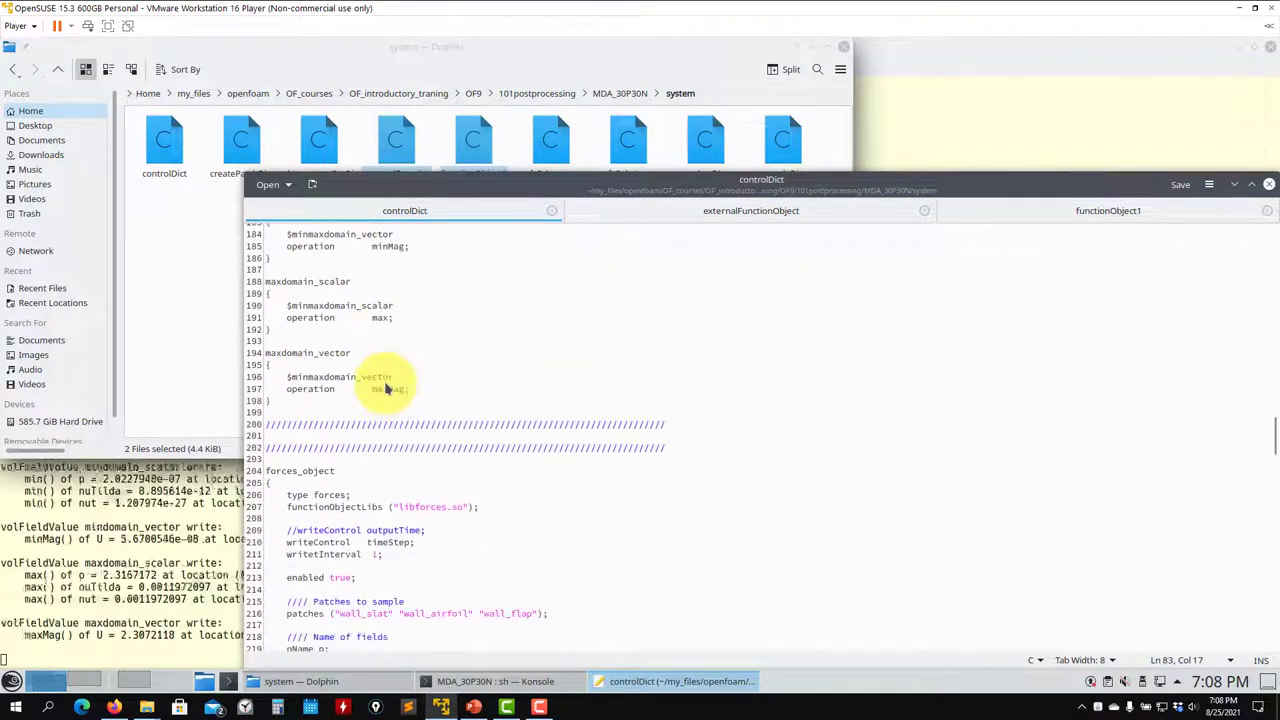
scroll(320, 465, down, 5)
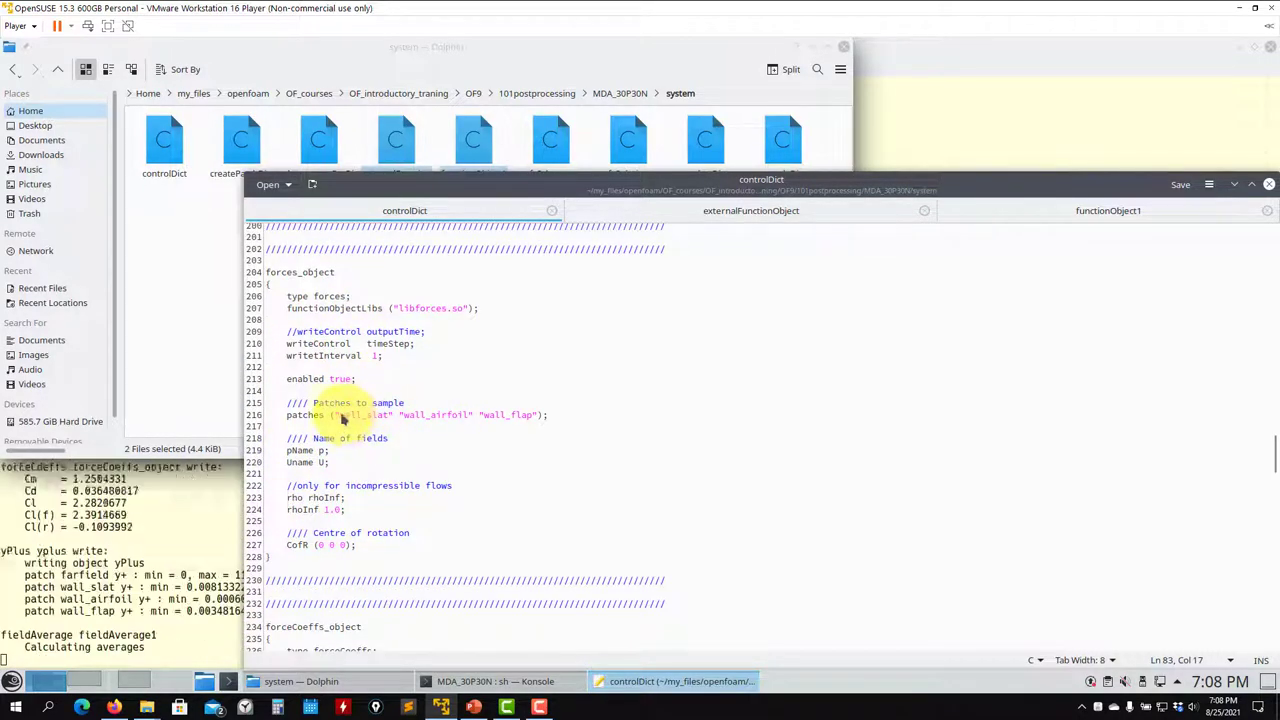
drag(538, 418, 342, 422)
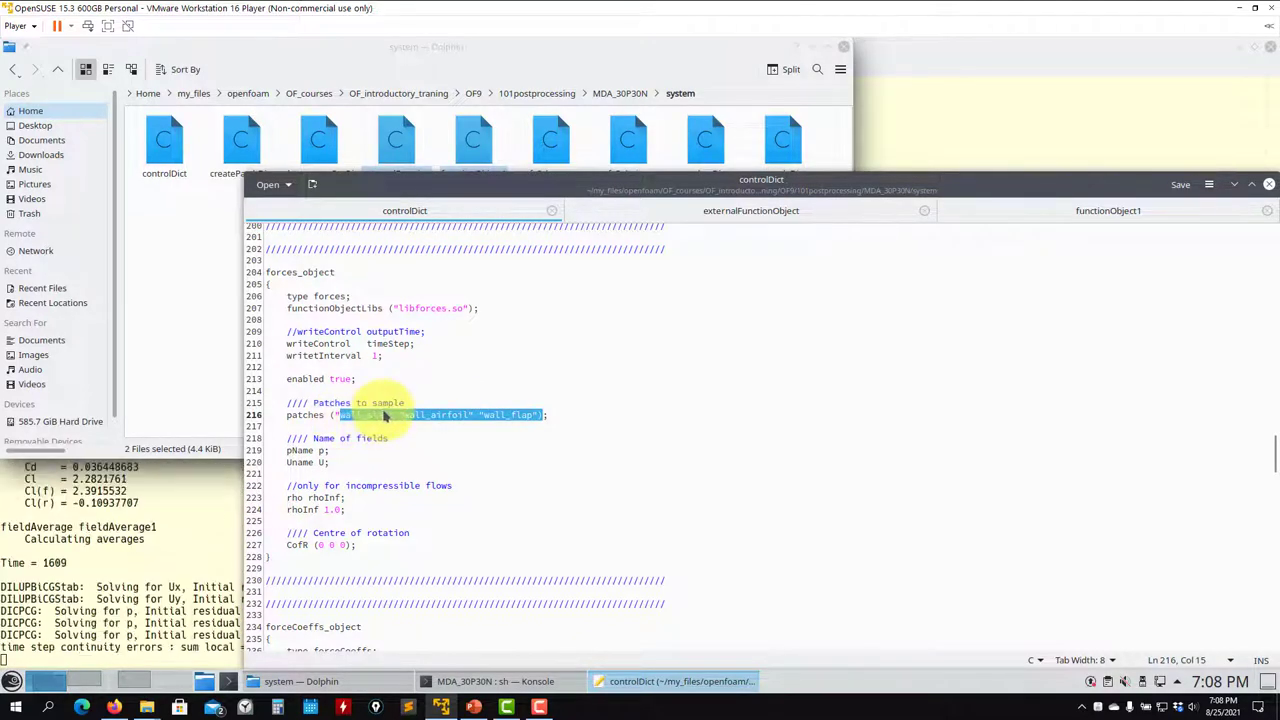
Examine forceCoeffs_object's reference values and highlight its commented liftDir and dragDir lines for the 16-degree angle of attack
scroll(440, 470, down, 5)
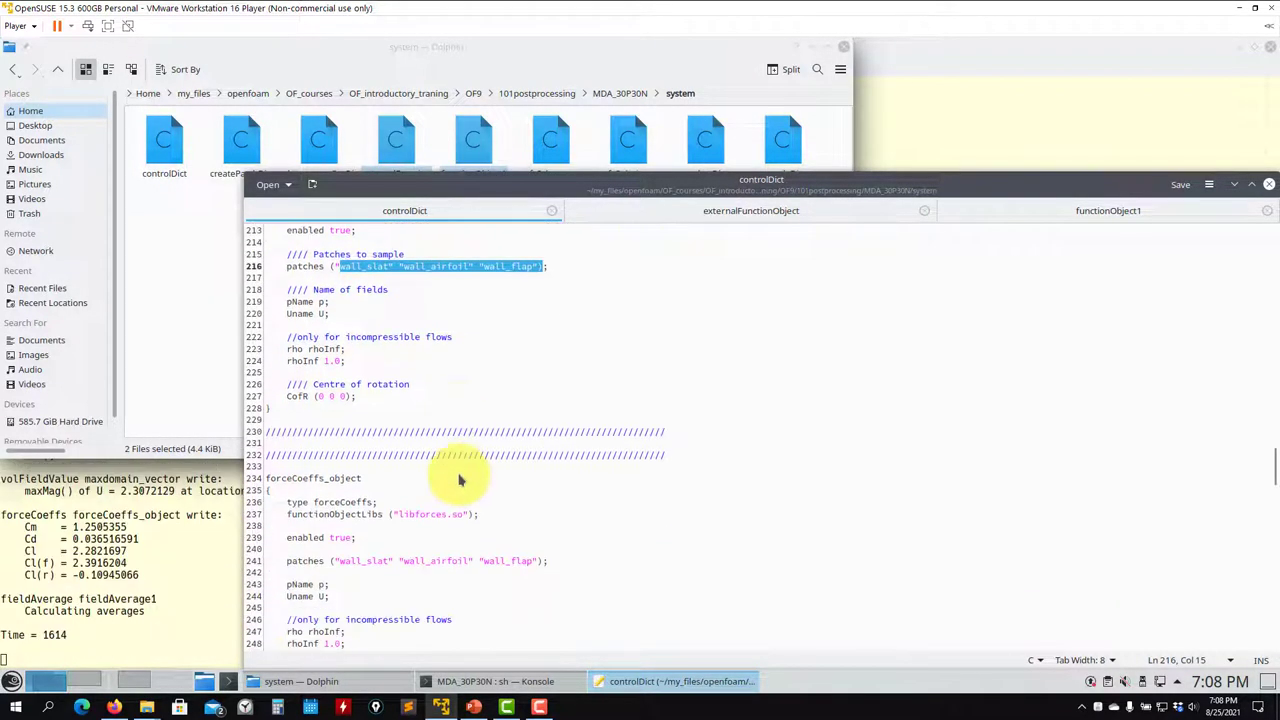
scroll(393, 470, down, 8)
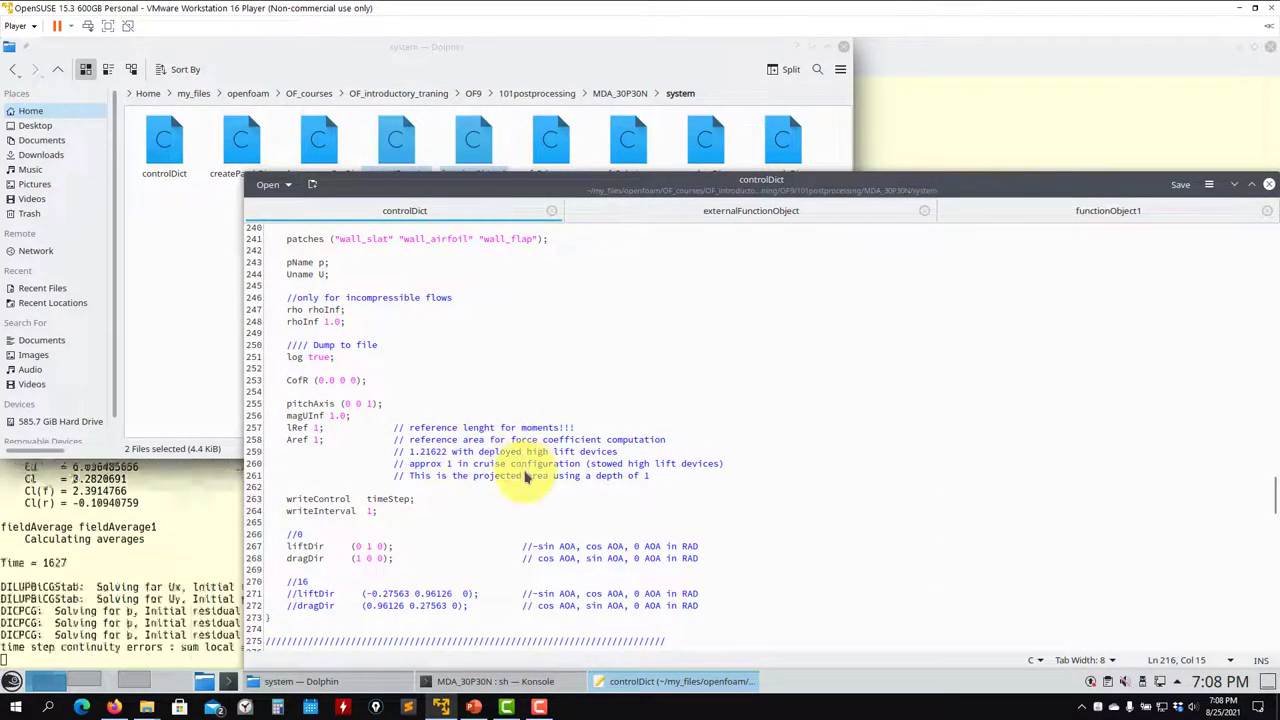
scroll(588, 492, down, 3)
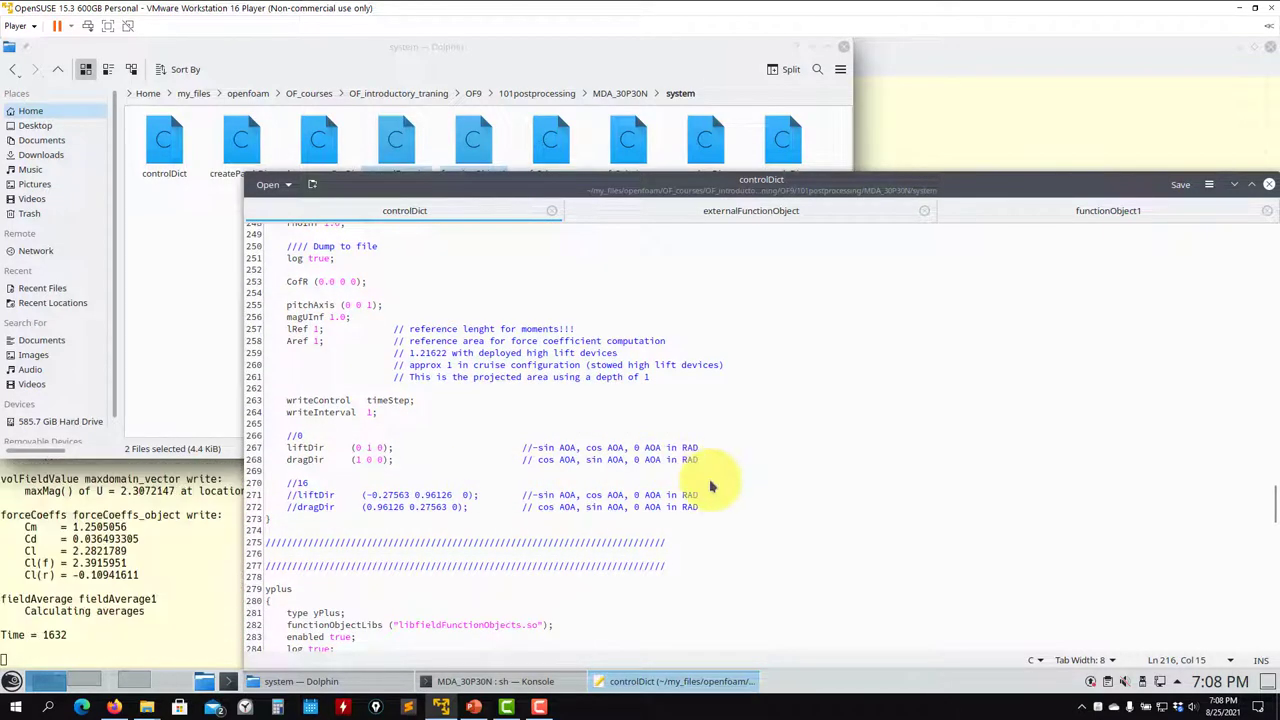
drag(700, 519, 276, 482)
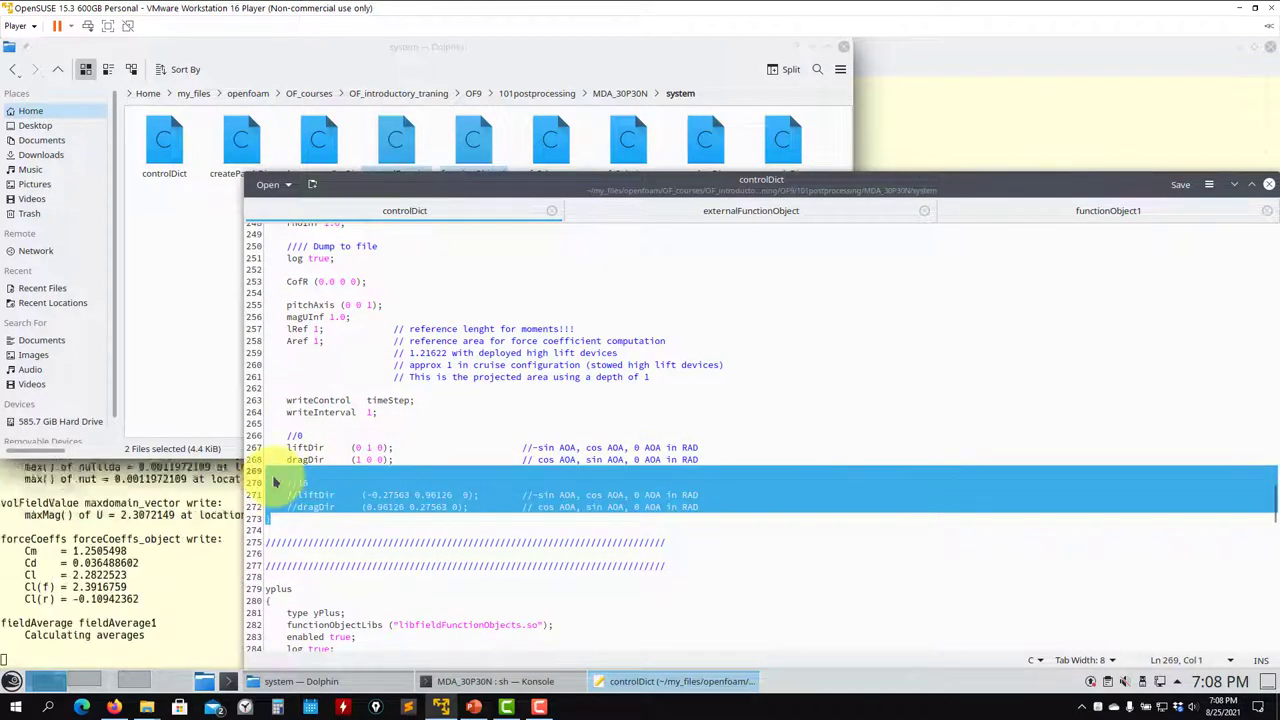
click(291, 484)
click(408, 494)
scroll(405, 495, down, 2)
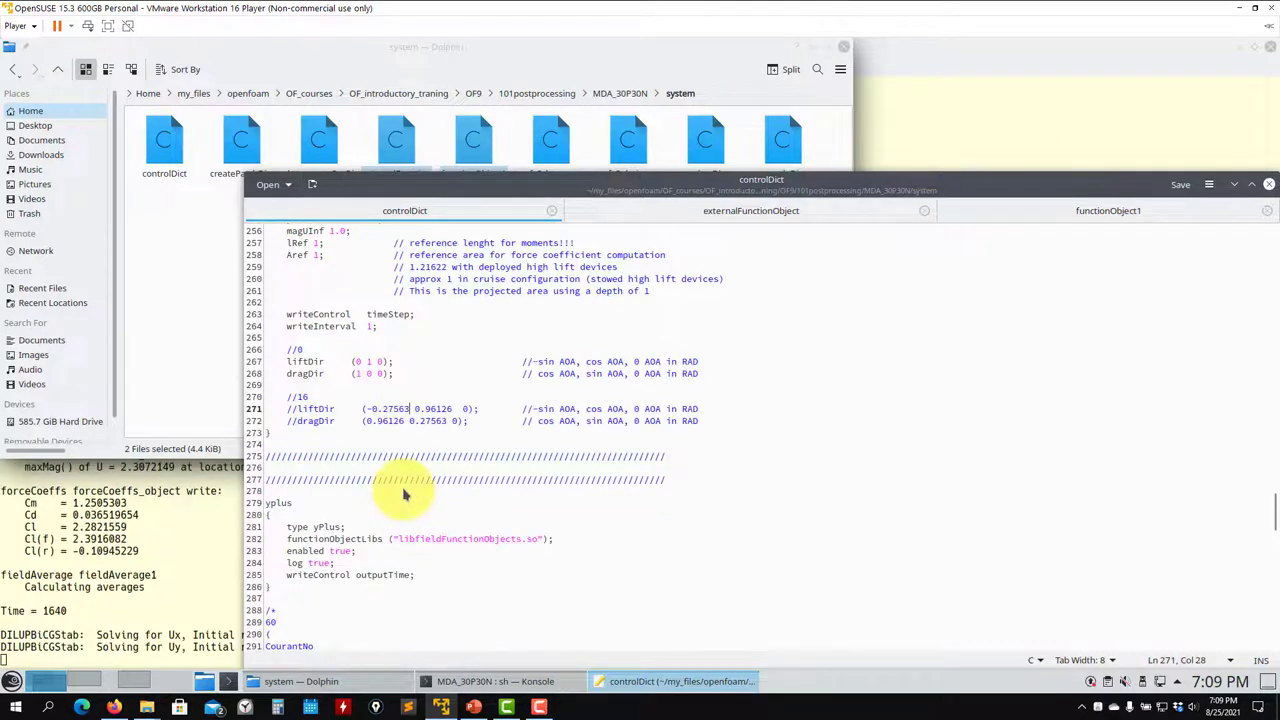
Inspect the yplus function object and the commented list of available function objects, from CourantNo to yPlus
scroll(405, 486, down, 5)
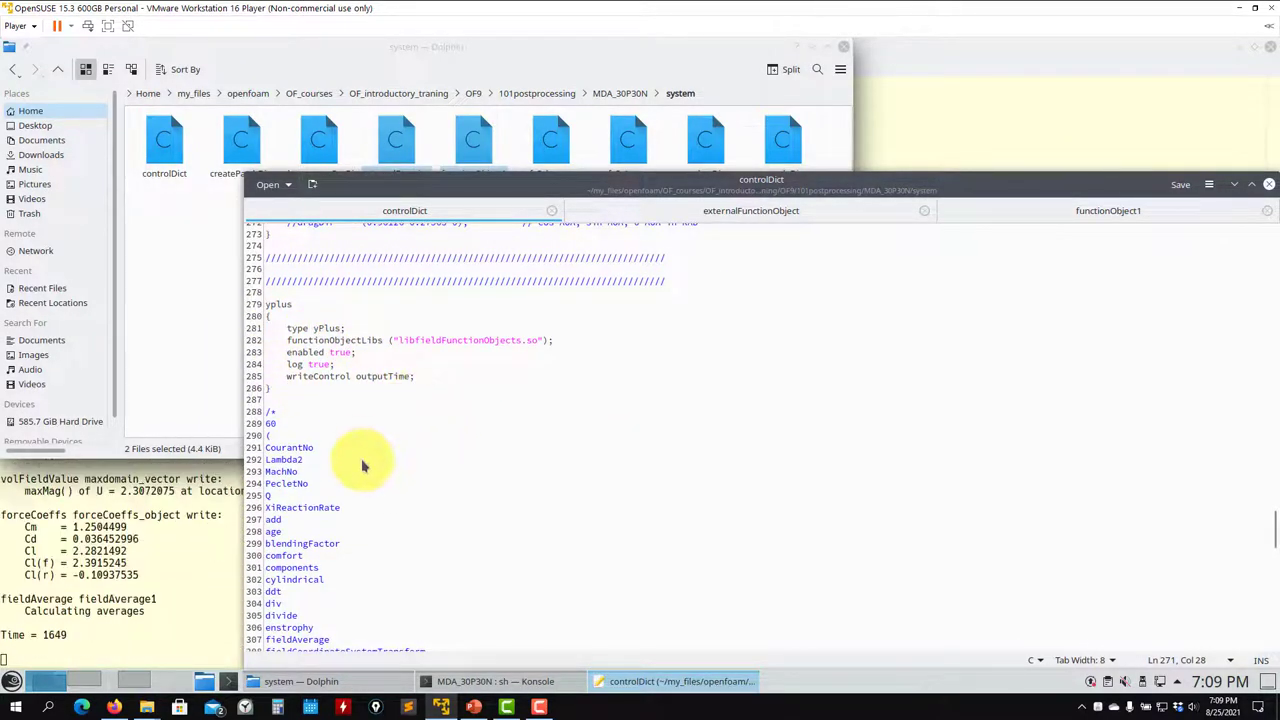
scroll(371, 485, down, 3)
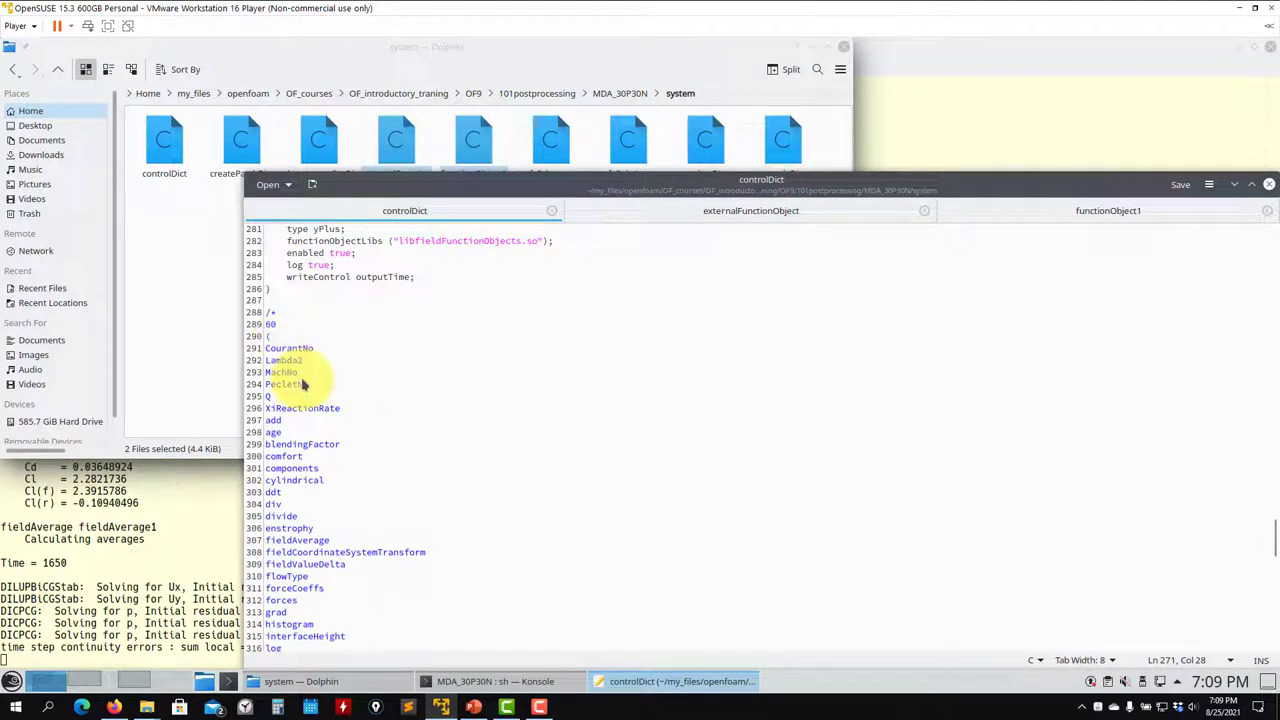
scroll(305, 385, down, 2)
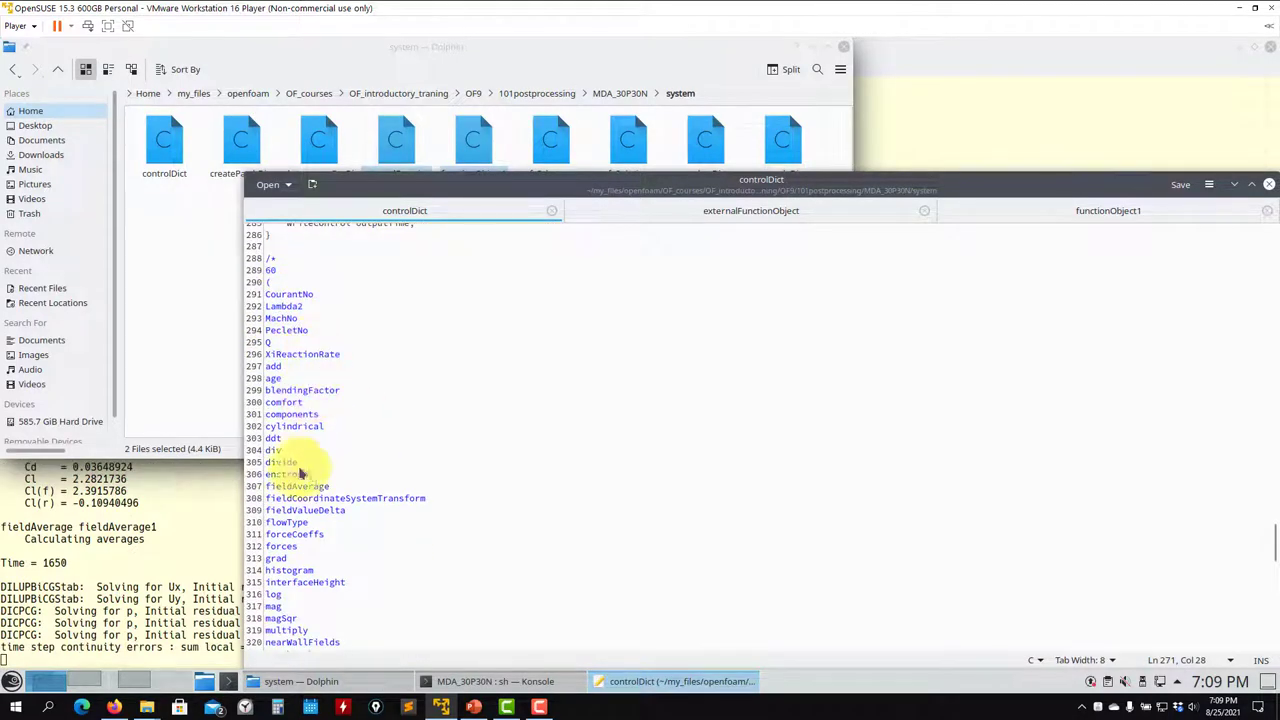
scroll(288, 512, down, 1)
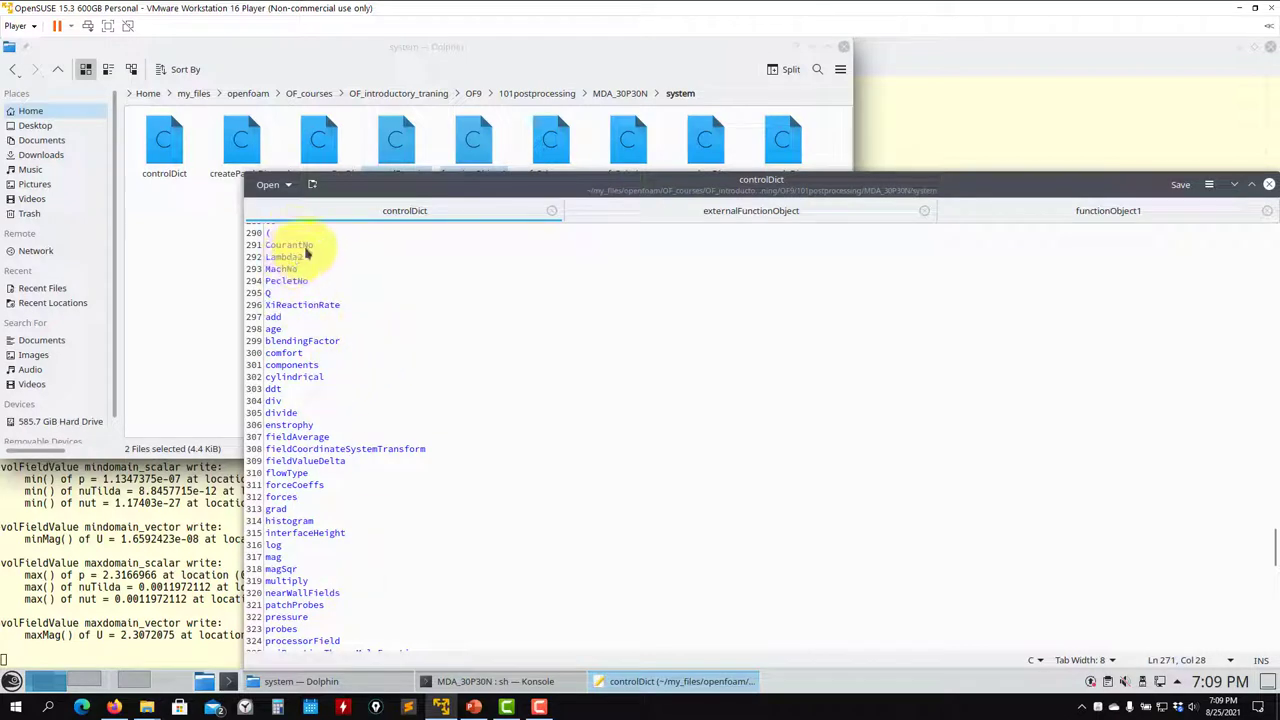
scroll(280, 291, down, 20)
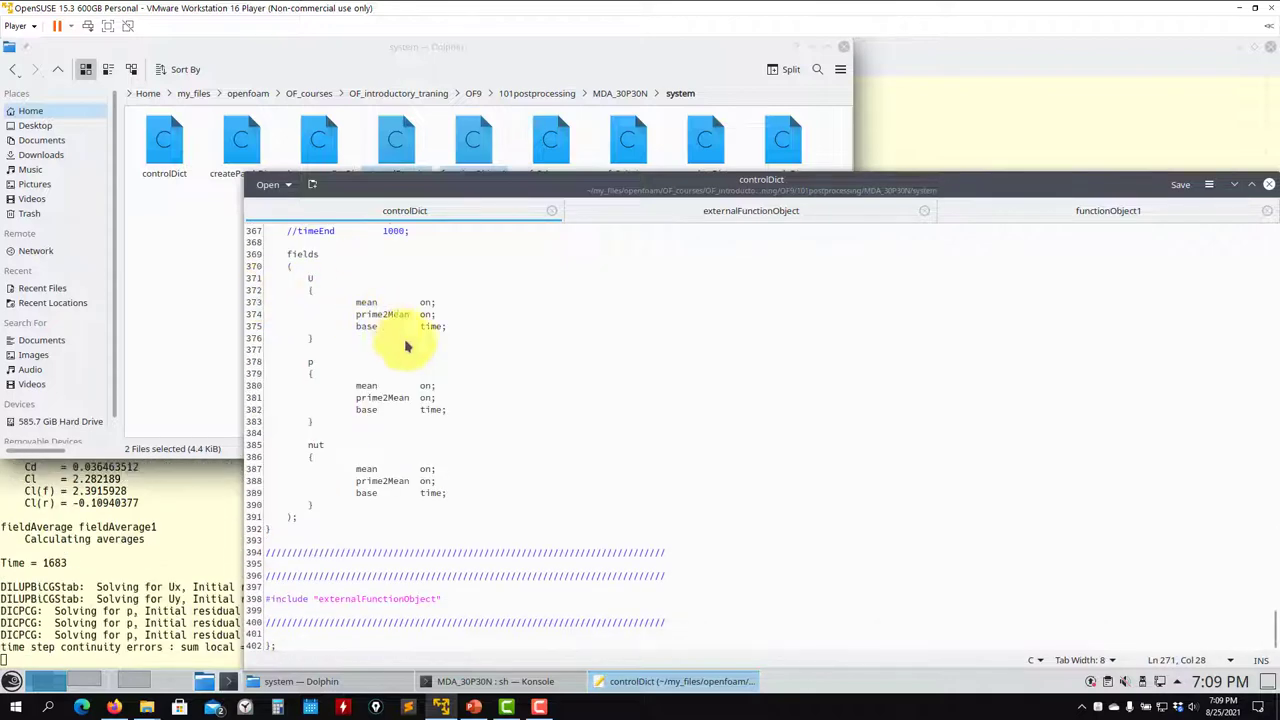
scroll(391, 334, up, 10)
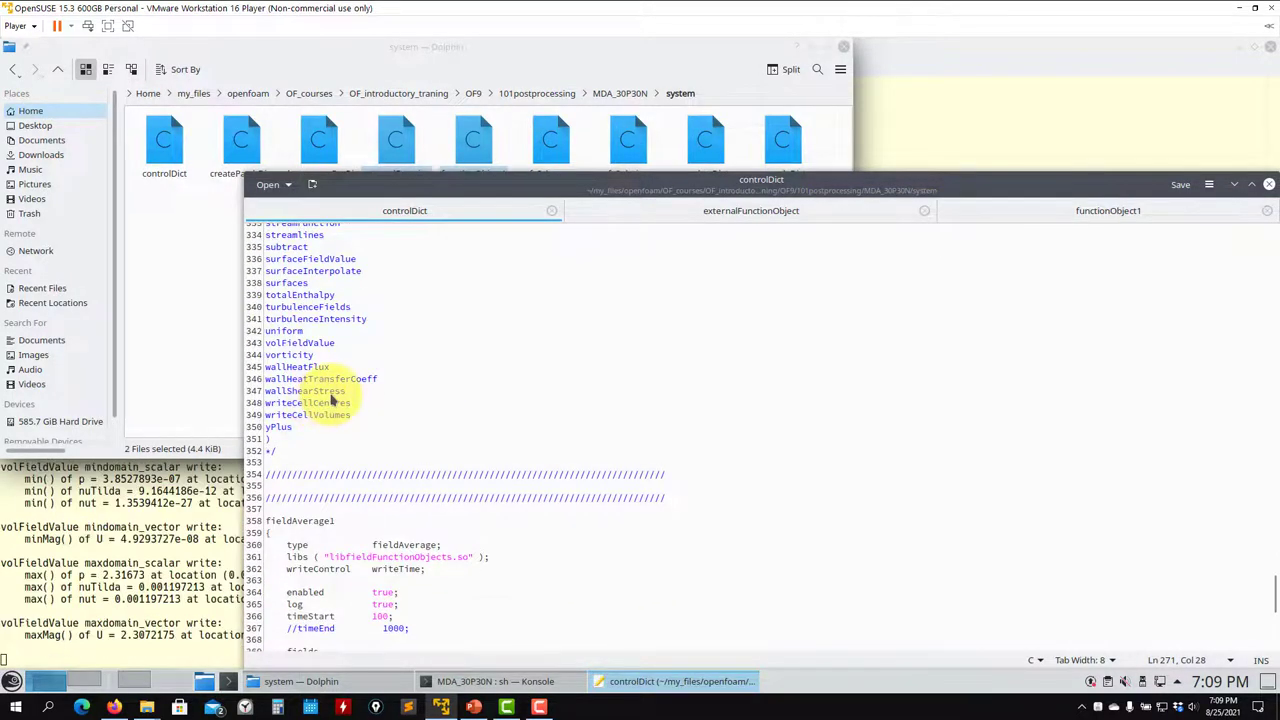
scroll(332, 398, up, 4)
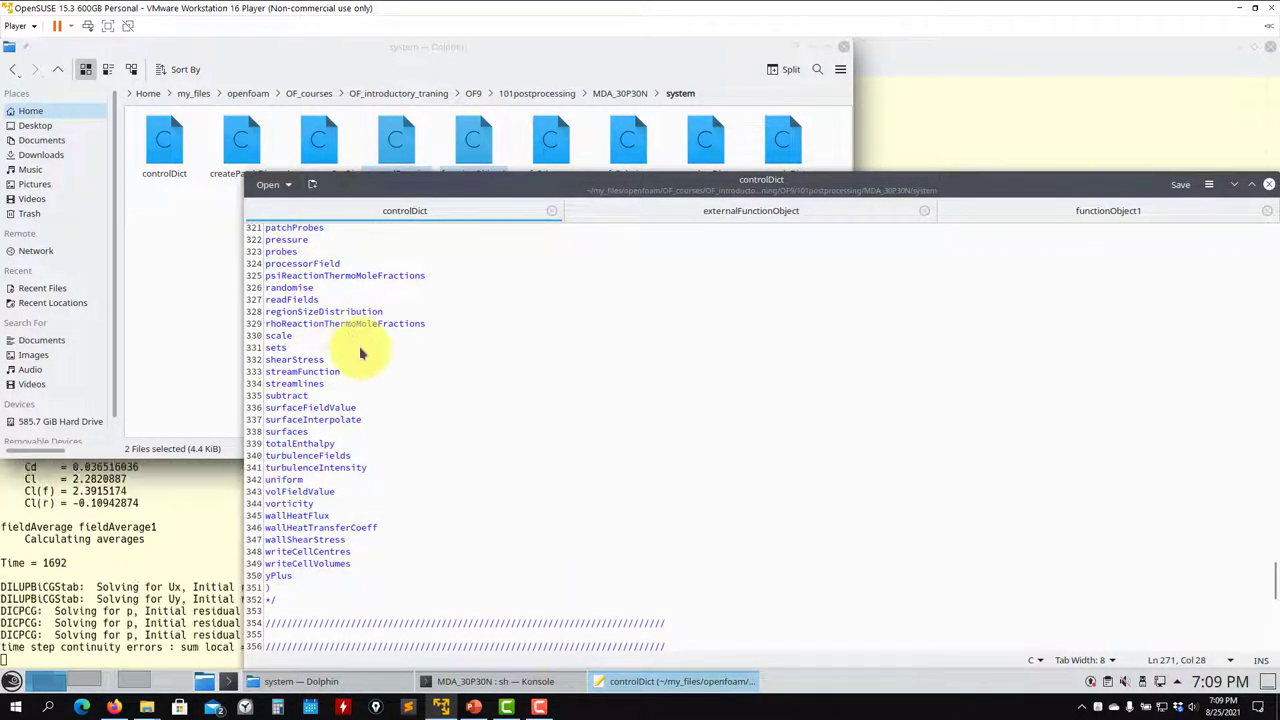
Review fieldAverage1's settings for U, p and nut, and highlight the #include "externalFunctionObject" line at the end of controlDict
scroll(362, 354, down, 12)
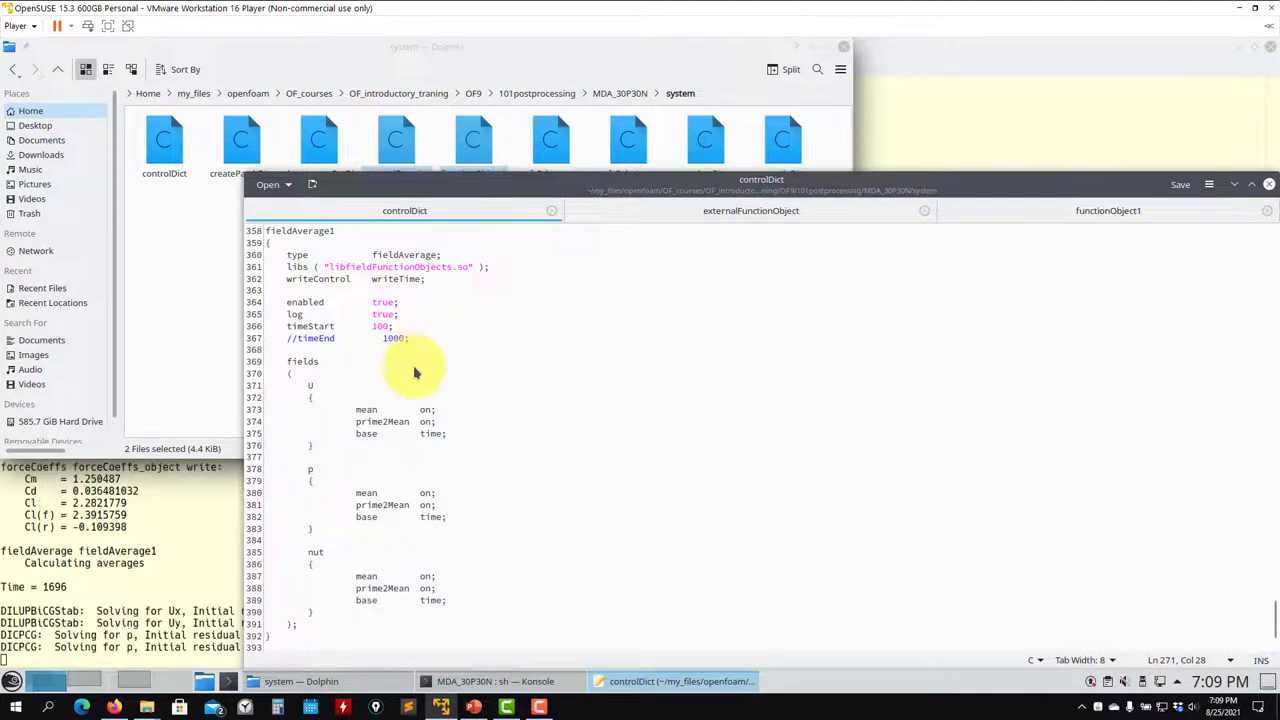
scroll(400, 380, up, 3)
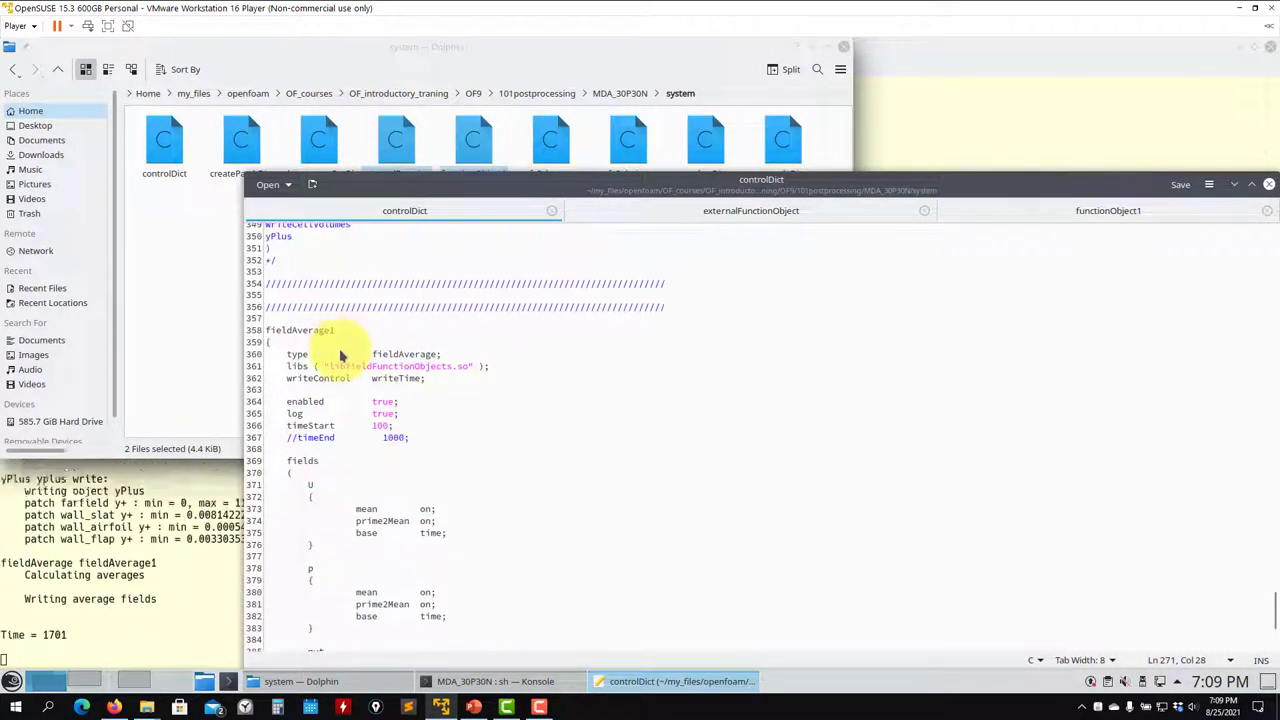
scroll(345, 375, down, 2)
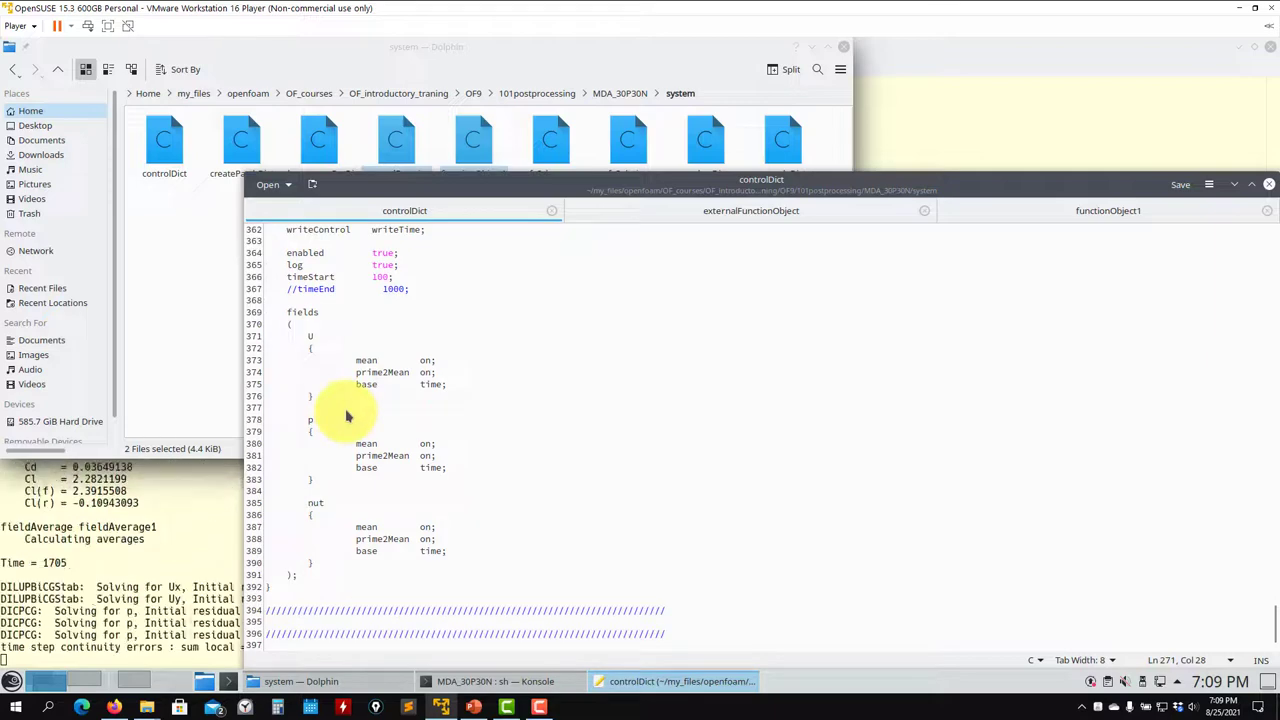
scroll(347, 416, down, 2)
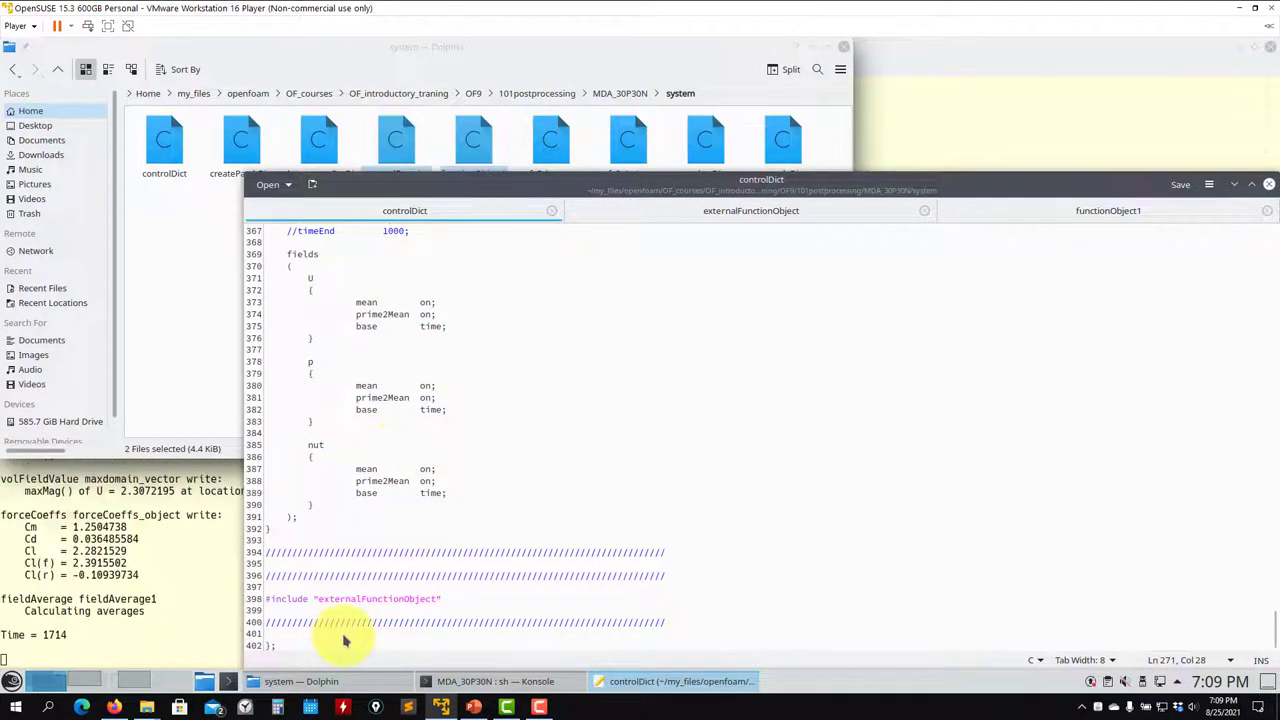
drag(457, 600, 303, 600)
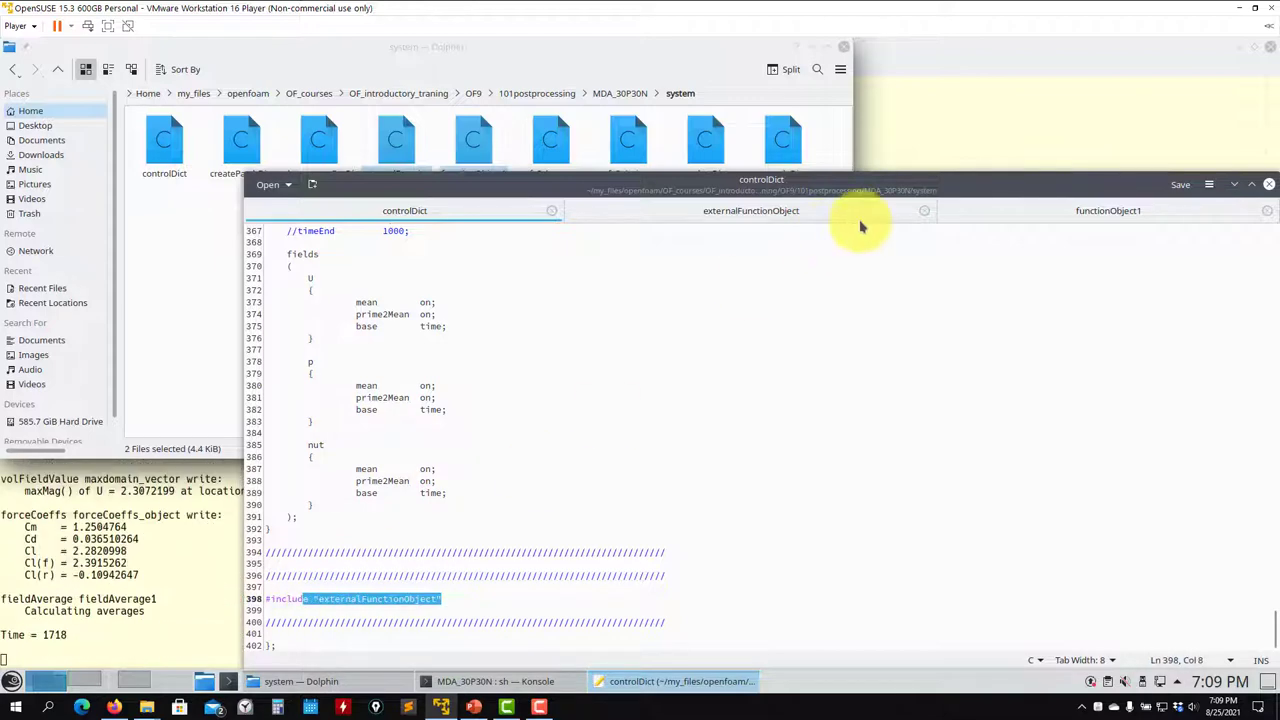
Examine the probes_online and vorticity definitions in externalFunctionObject, checking back against the include line in controlDict
click(801, 210)
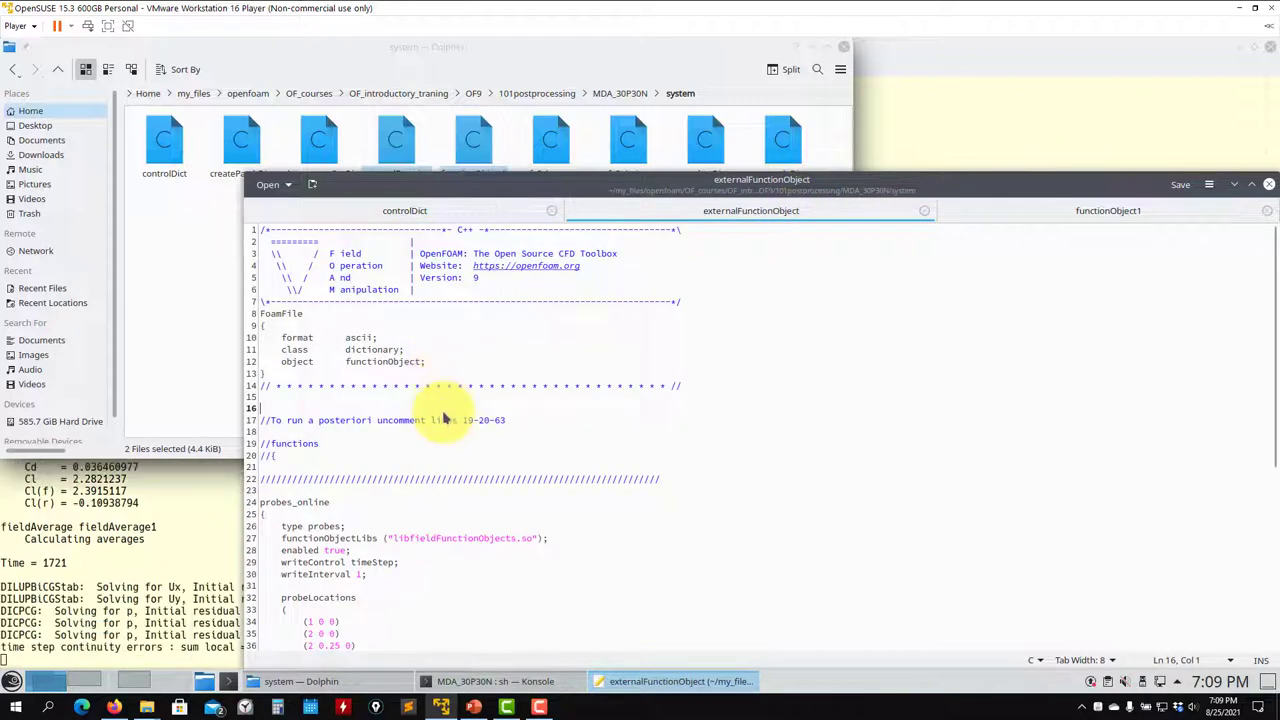
scroll(443, 419, down, 7)
click(445, 211)
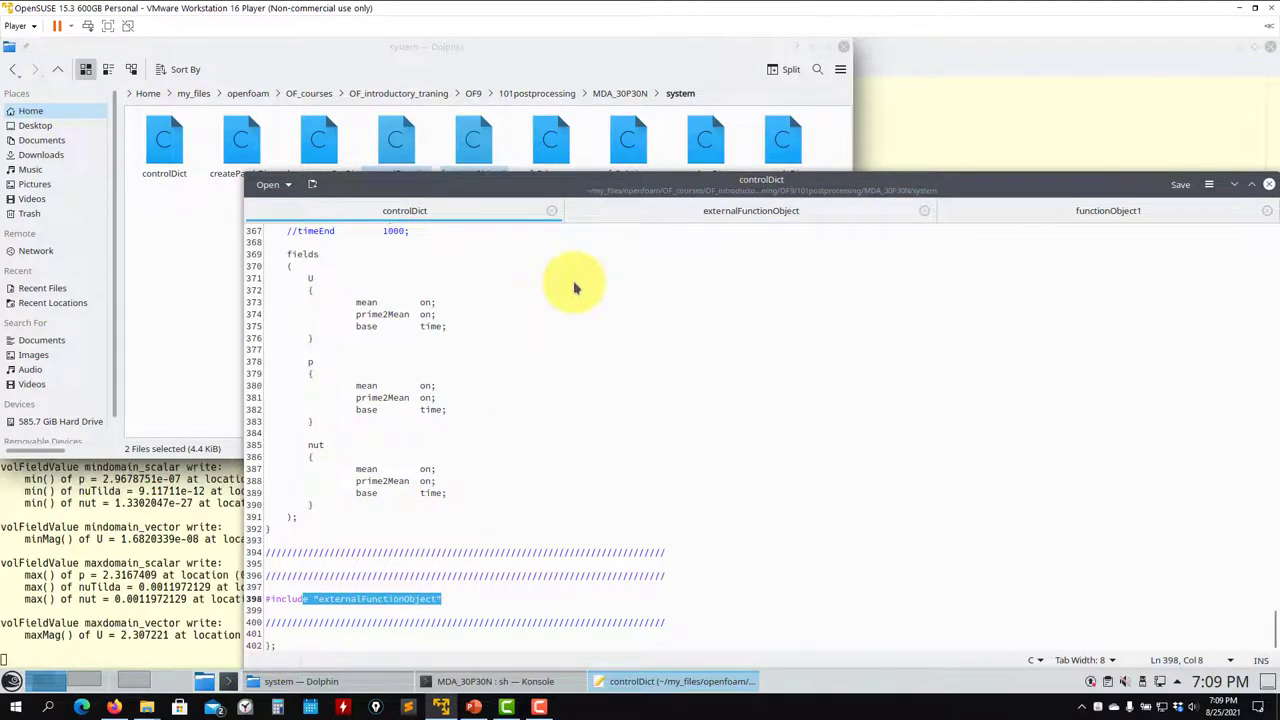
click(749, 212)
scroll(375, 482, down, 2)
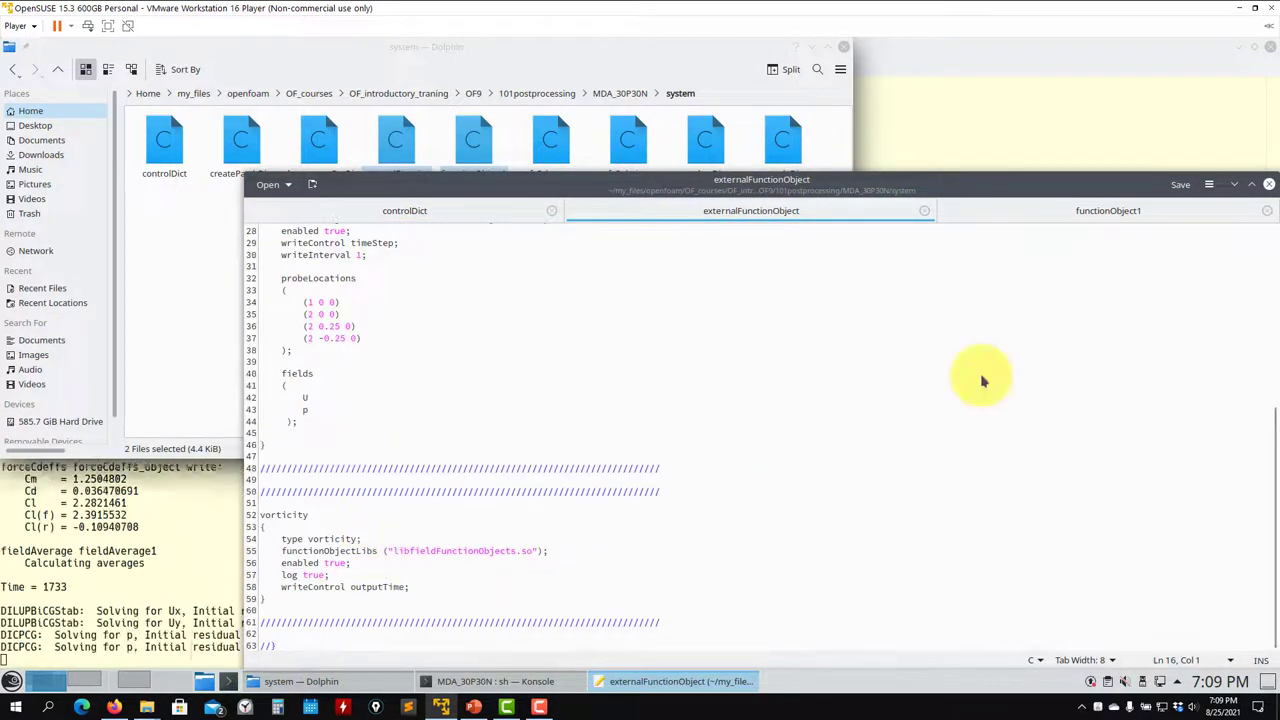
Look through functionObject1's a posteriori probes, vorticity, writeCellVolumes, CourantNo and shearStress definitions down to the end of the file
click(1147, 214)
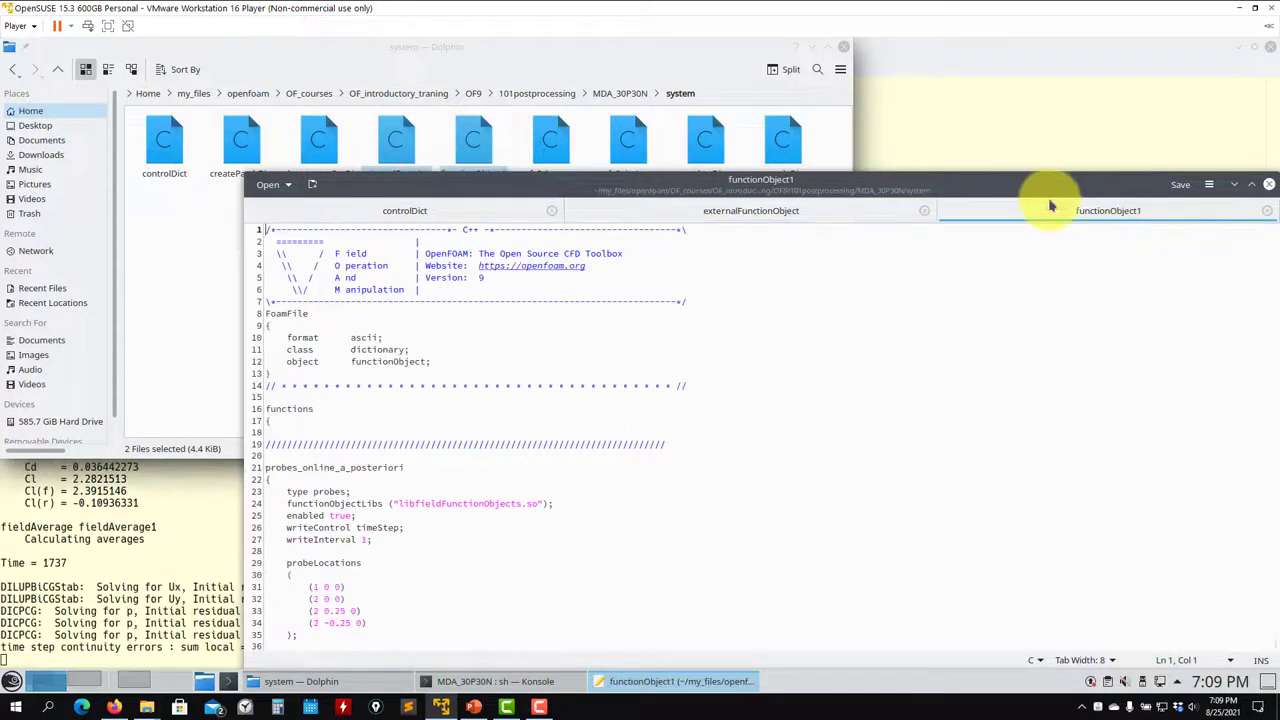
scroll(492, 395, down, 20)
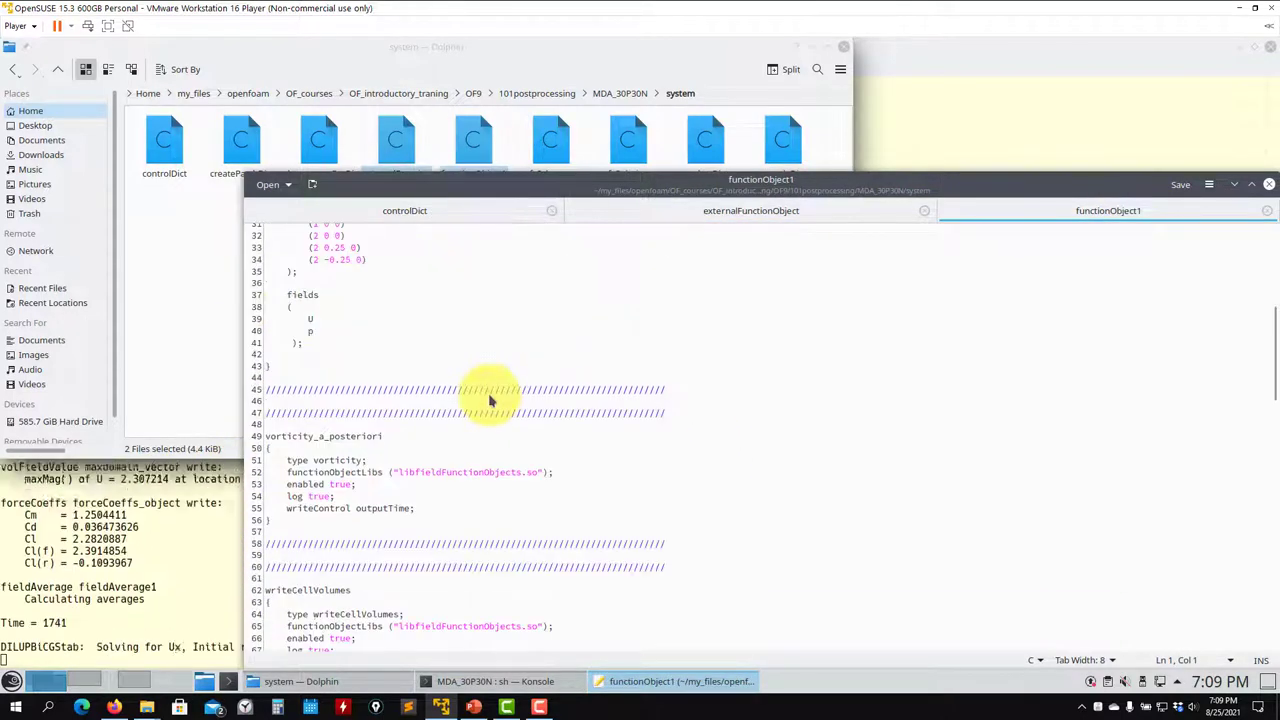
scroll(343, 605, up, 6)
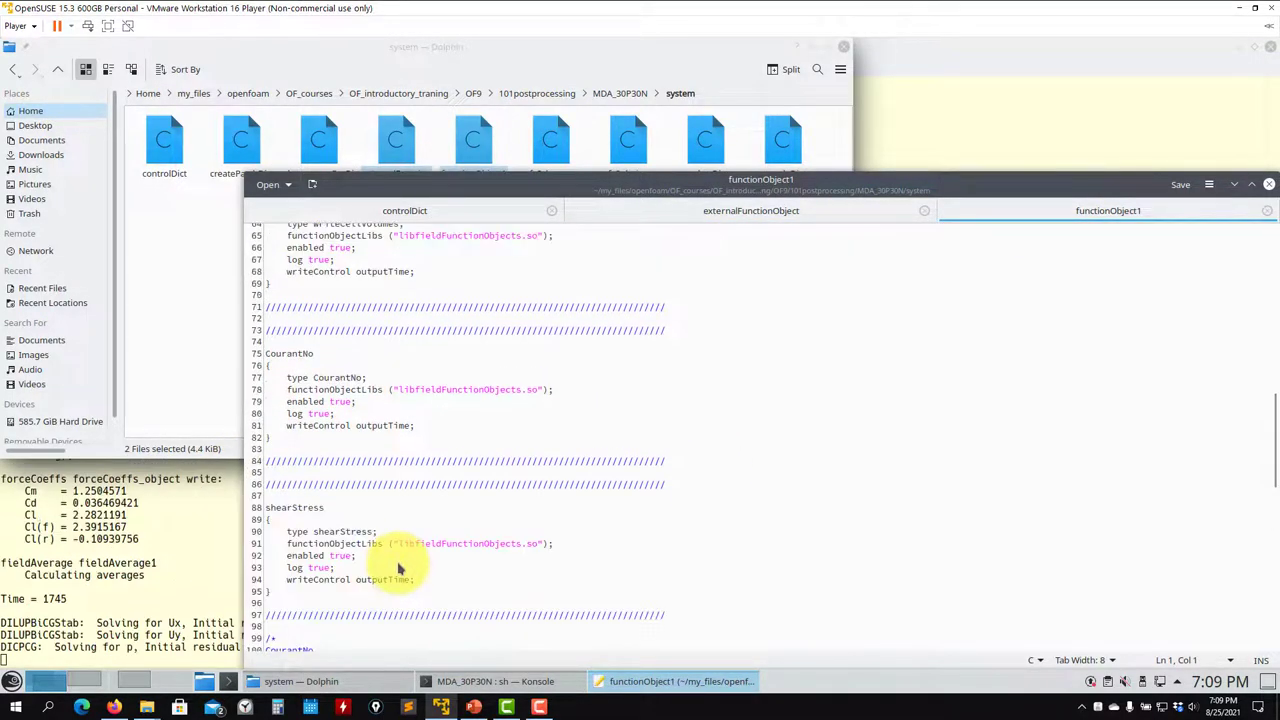
scroll(412, 420, down, 20)
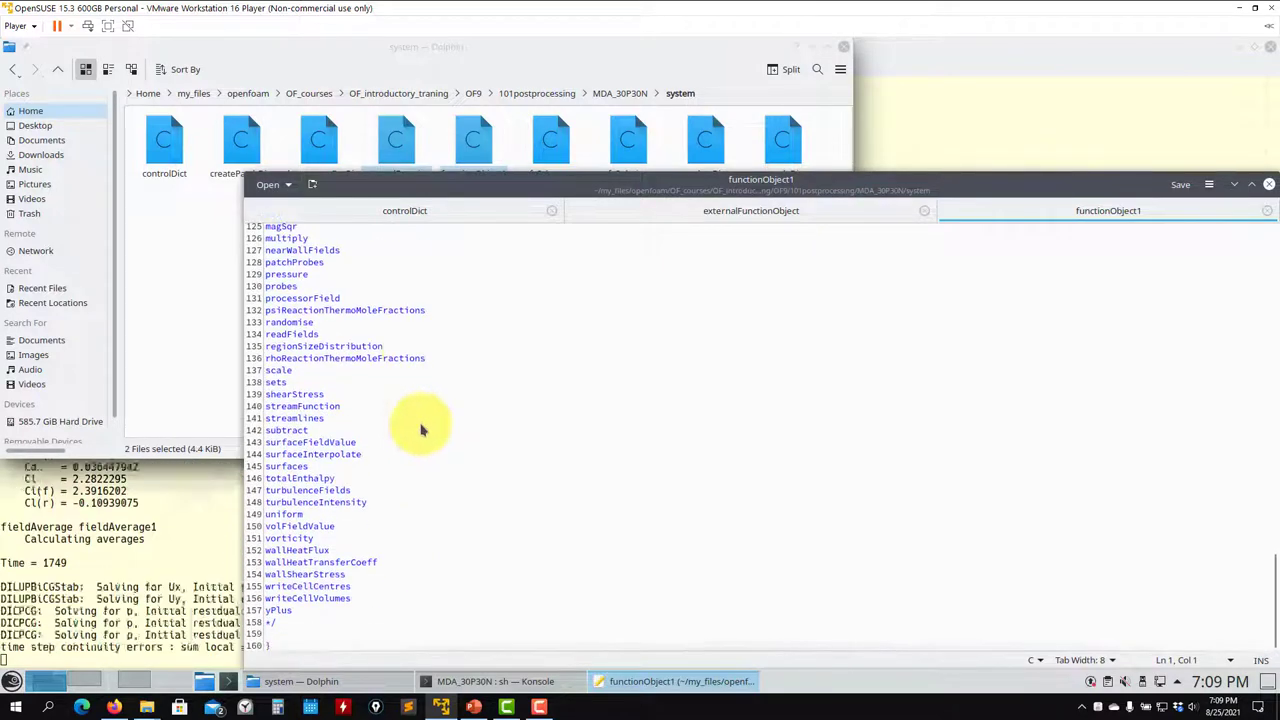
Return to controlDict and look back from fieldAverage1 through yplus to the forceCoeffs_object settings
click(452, 210)
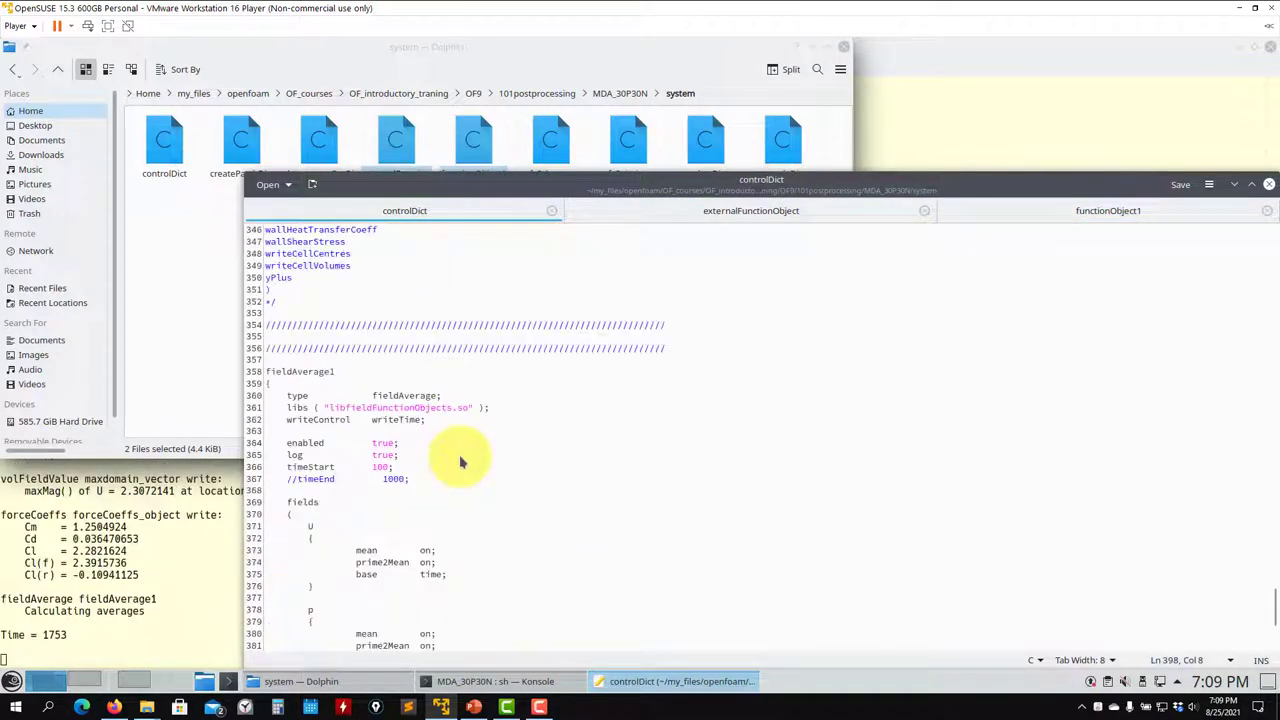
scroll(436, 430, up, 20)
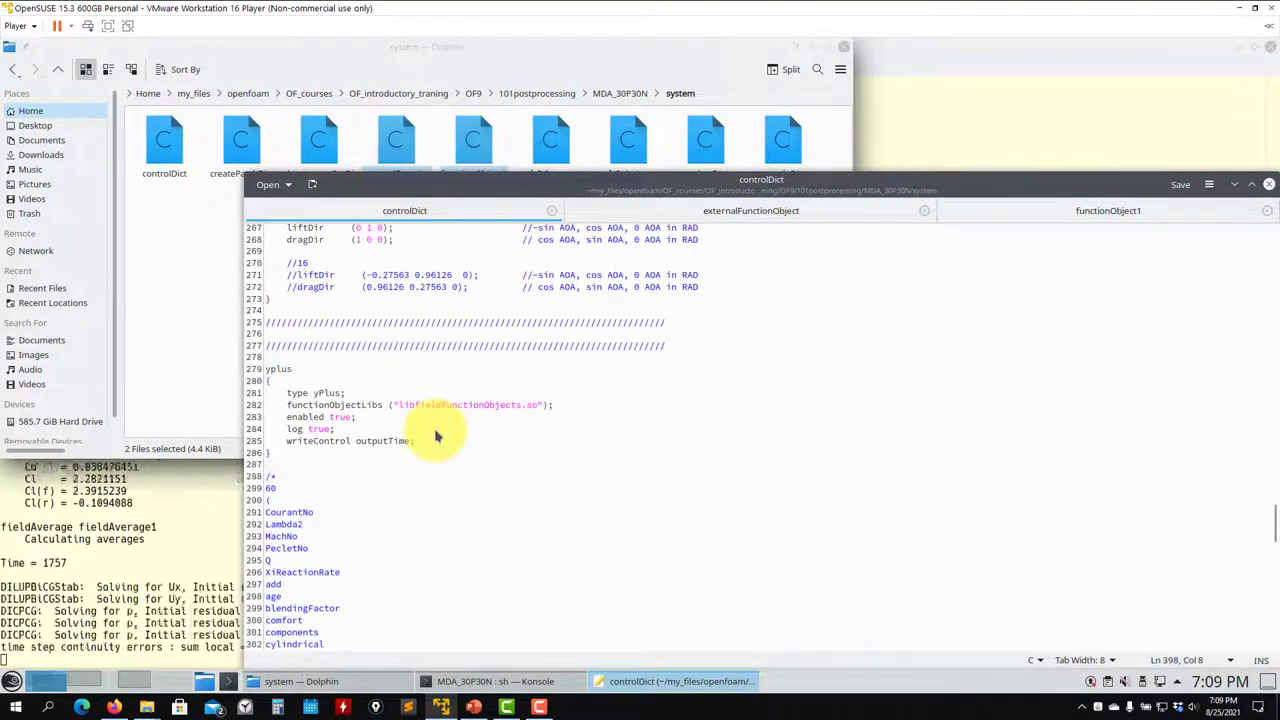
scroll(436, 438, up, 7)
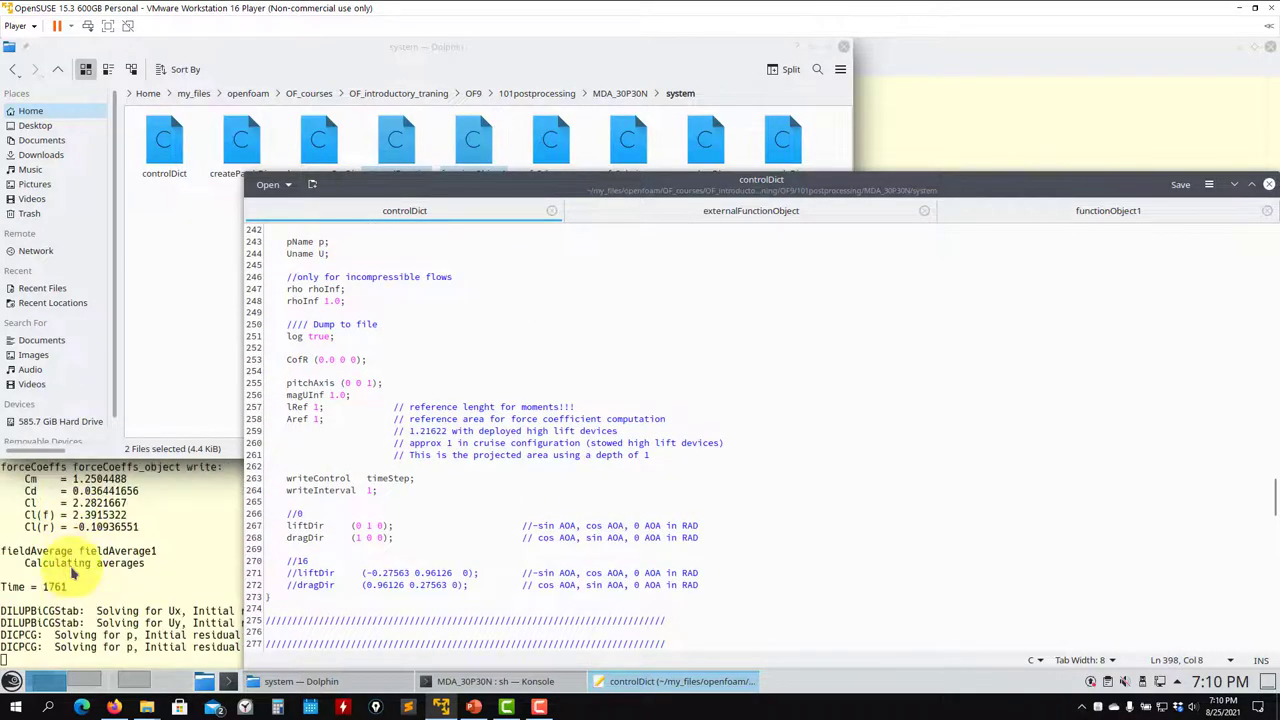
Switch to the Dolphin file manager, go up to the MDA_30P30N case folder and open processor1
click(600, 68)
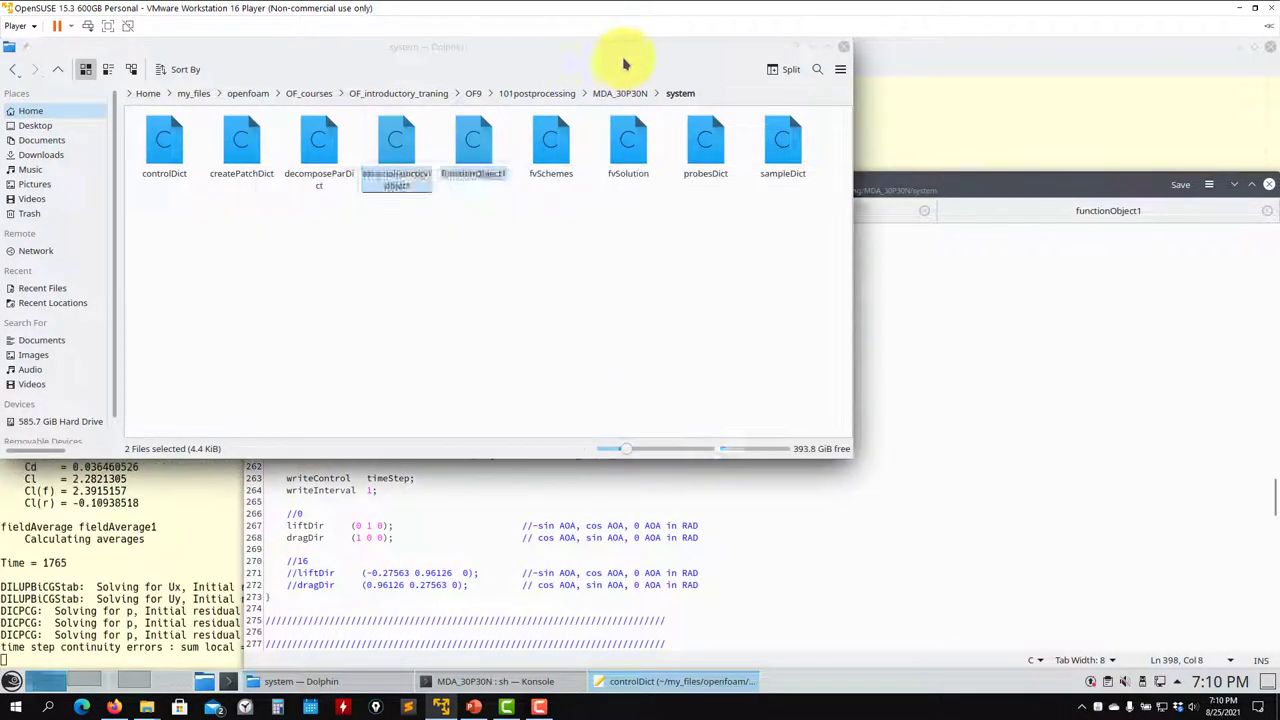
click(401, 563)
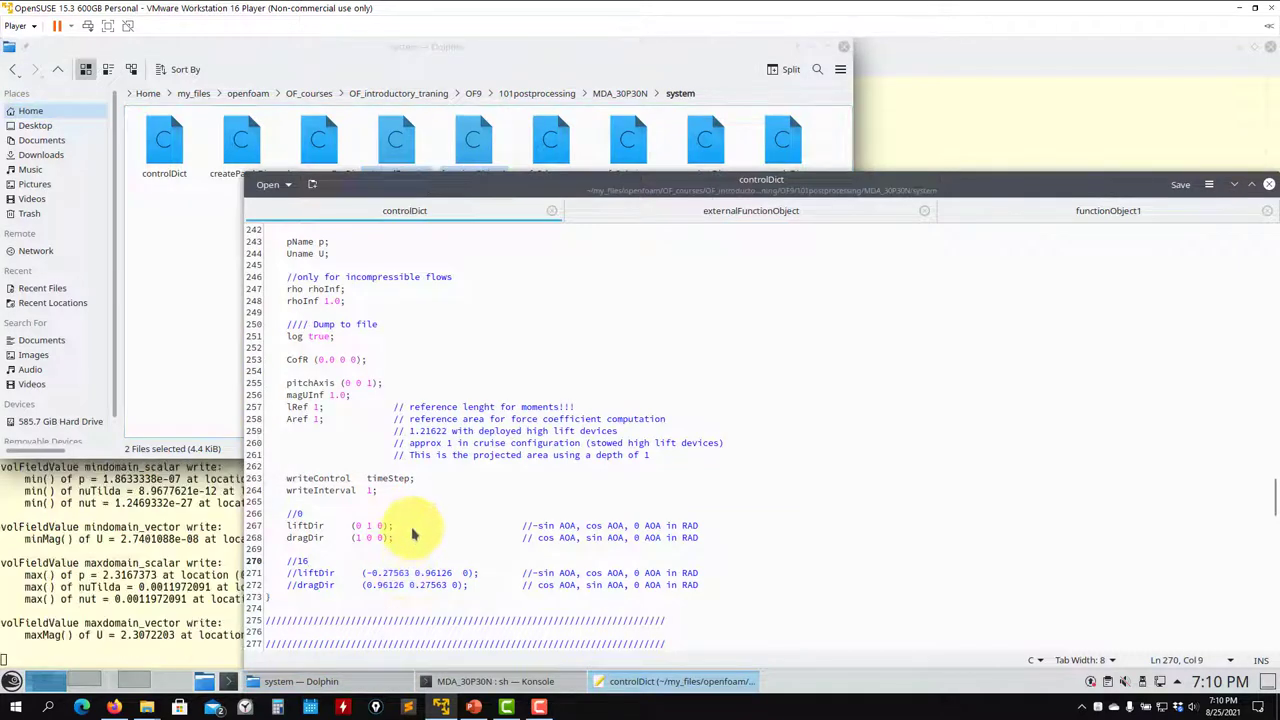
click(57, 69)
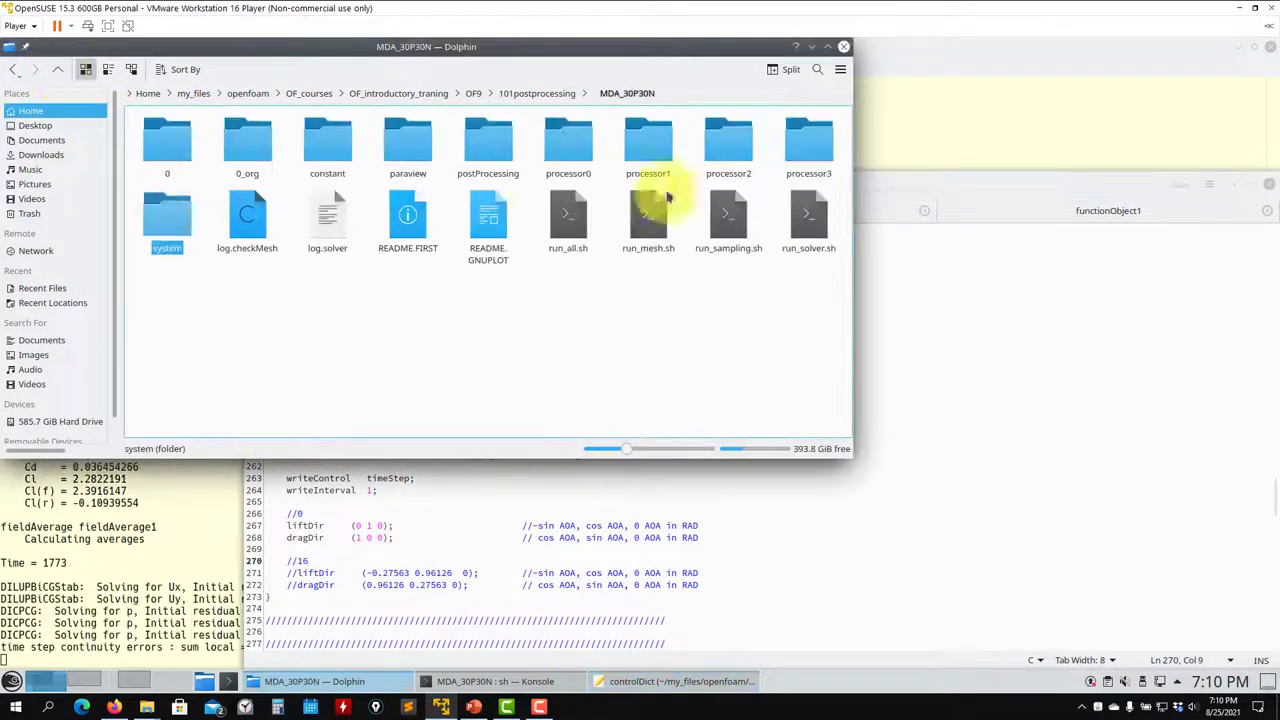
double_click(648, 145)
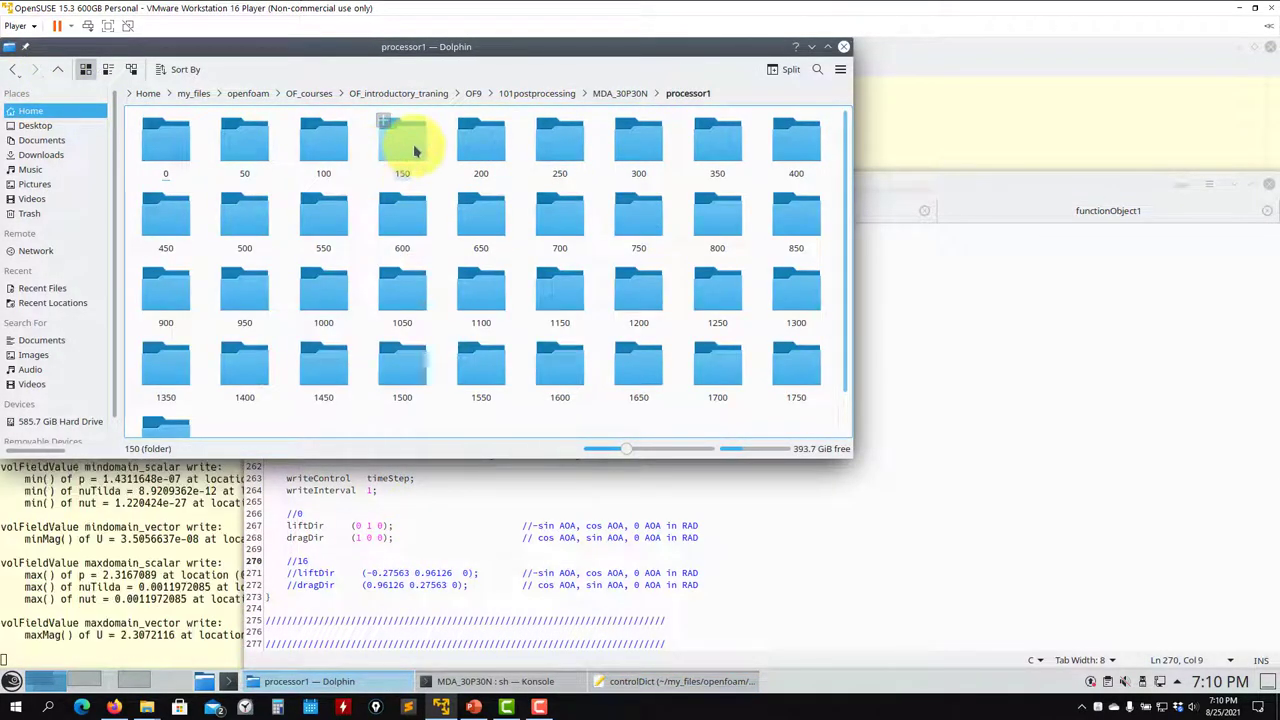
Look at the fields saved in processor1's 150 folder, then go back to the MDA_30P30N case folder and open postProcessing
double_click(400, 143)
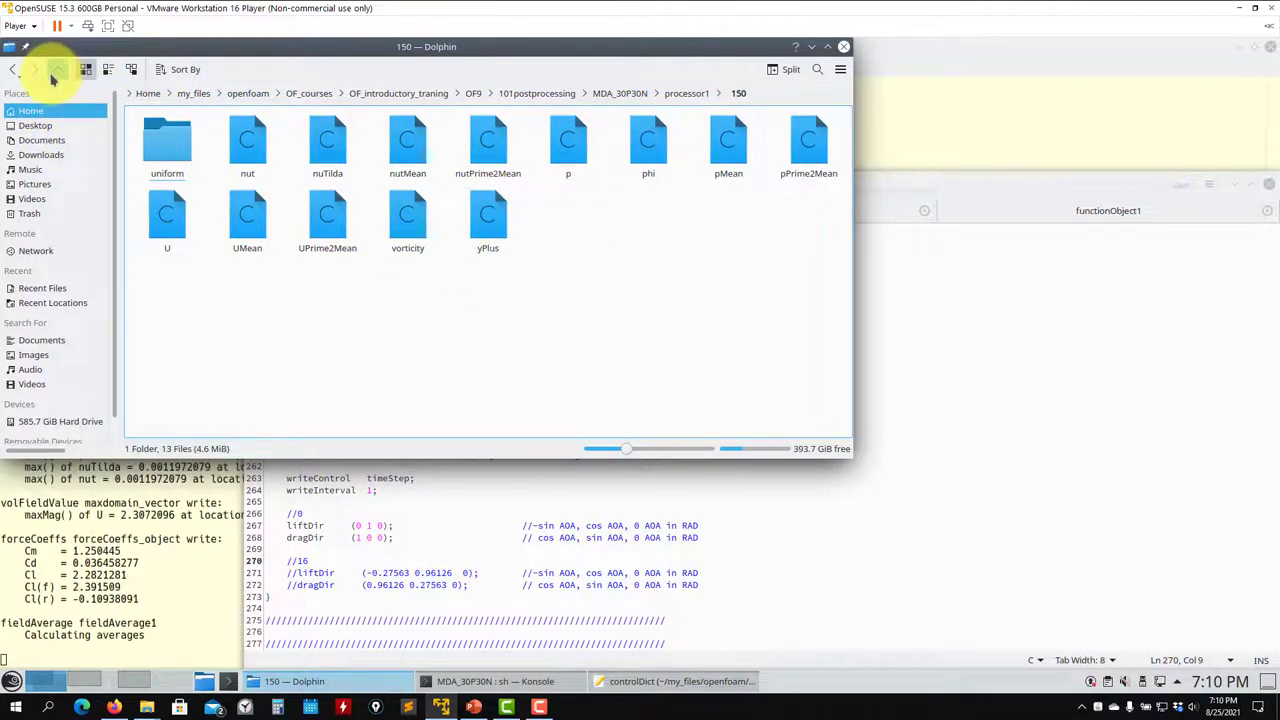
click(54, 74)
click(54, 74)
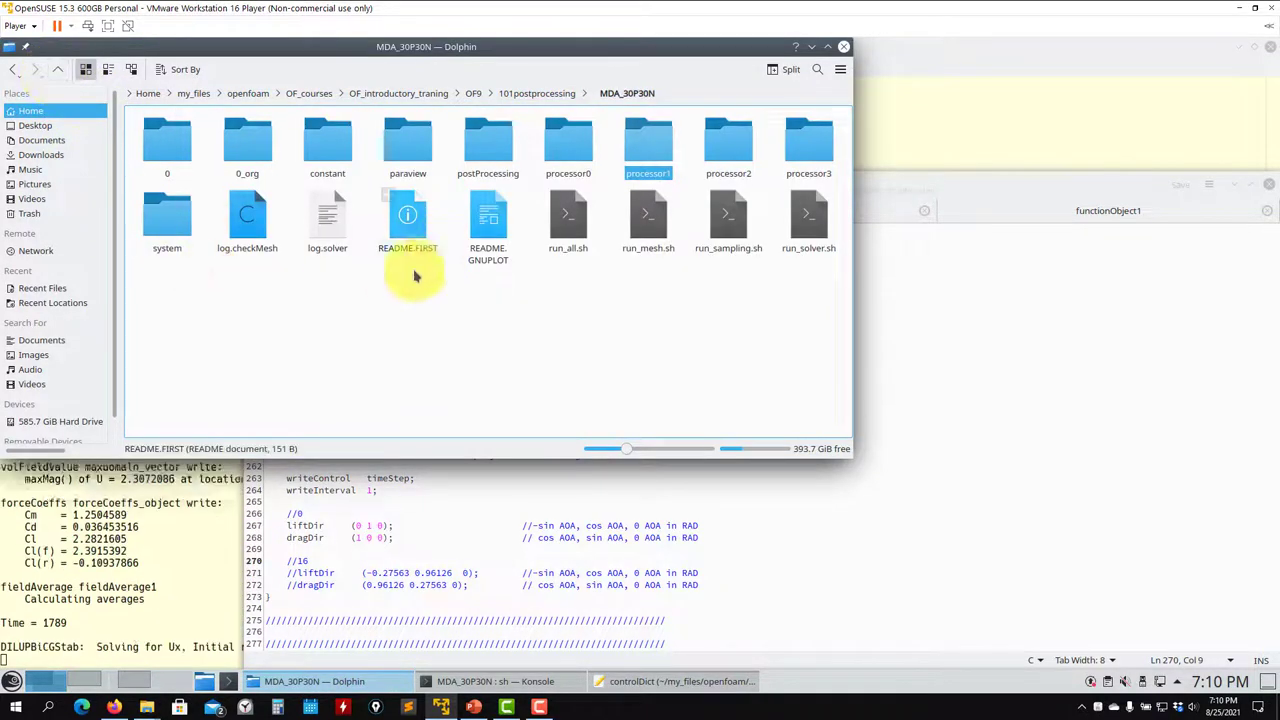
click(391, 349)
click(500, 150)
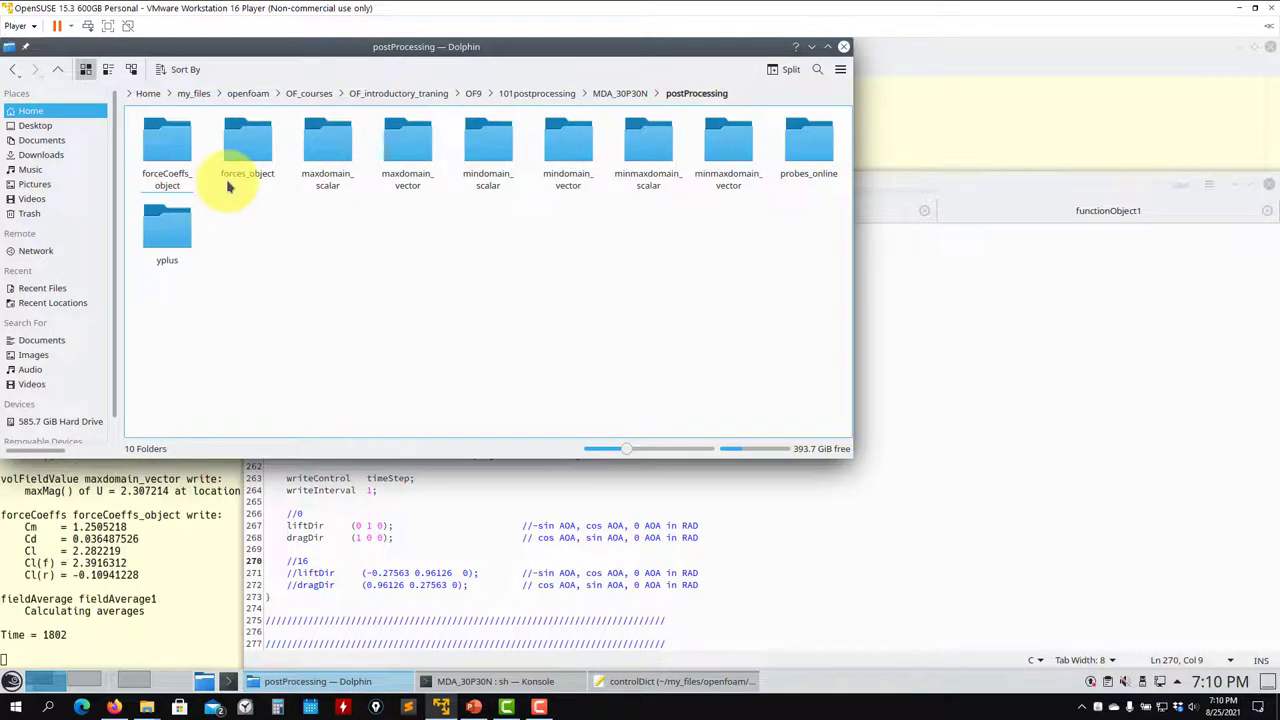
Find the forceCoeffs_object definition in controlDict and open the matching forceCoeffs_object output folder in postProcessing
click(1027, 449)
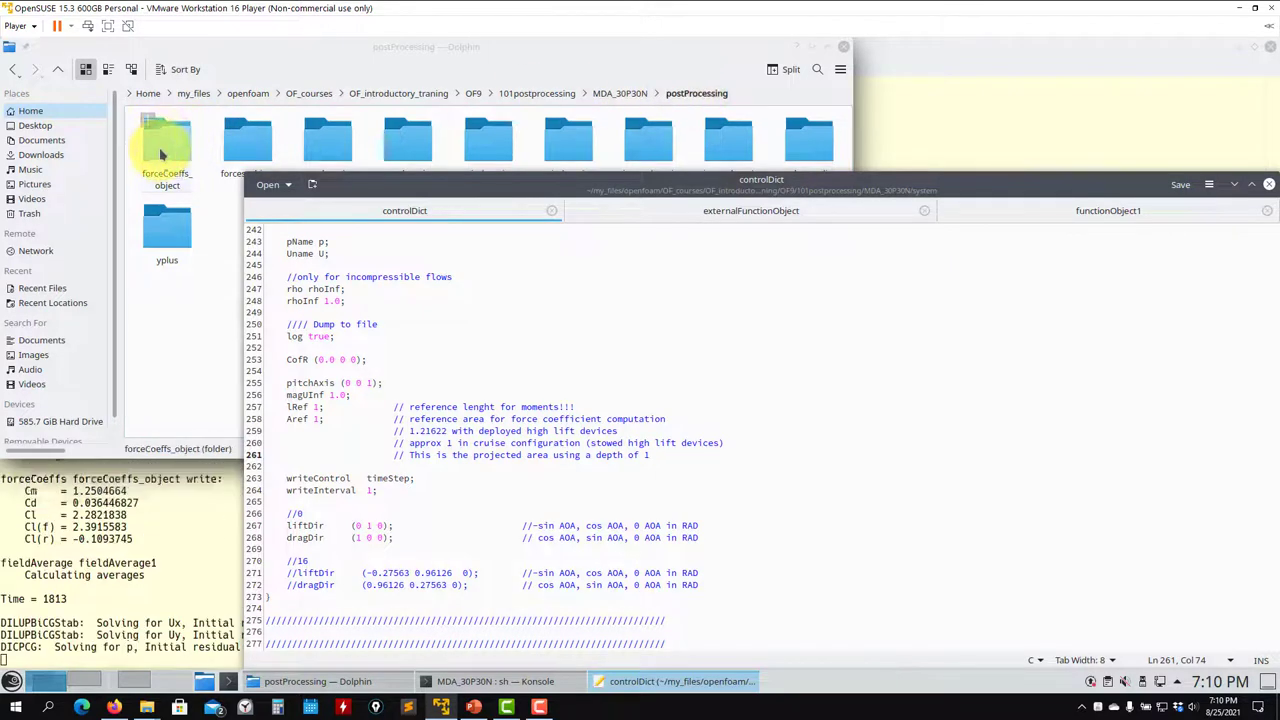
scroll(528, 378, up, 6)
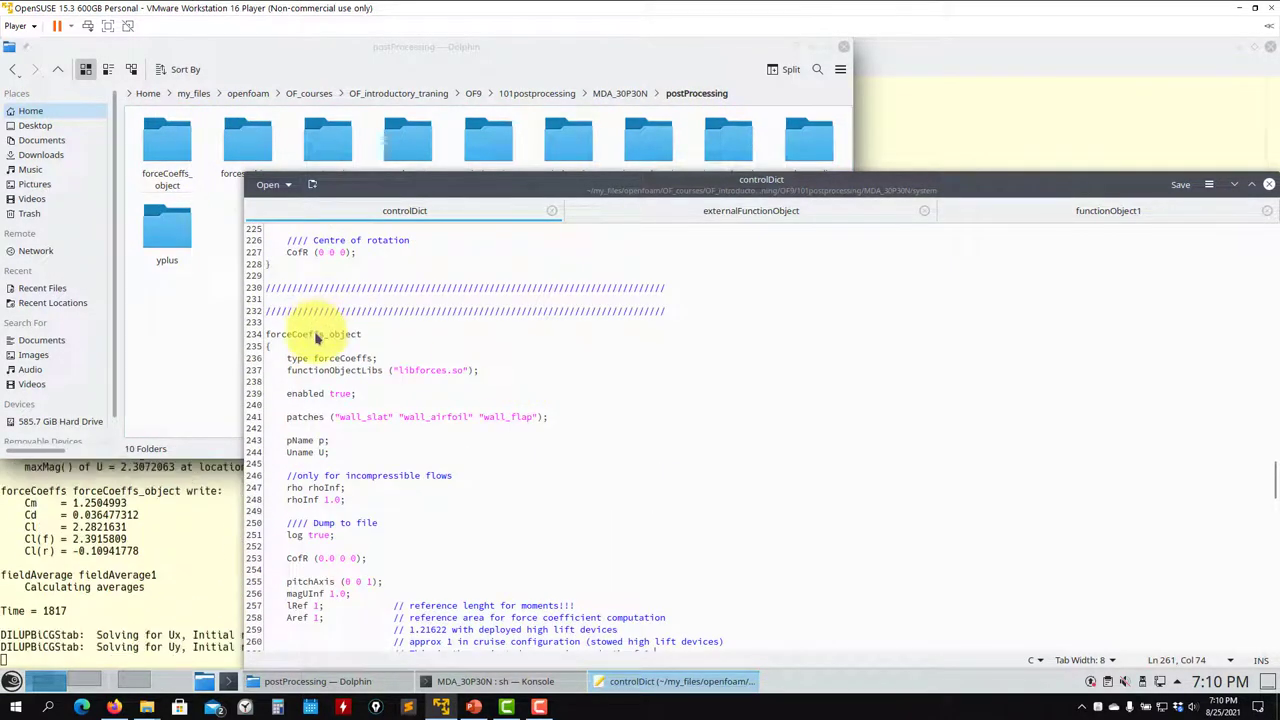
double_click(167, 145)
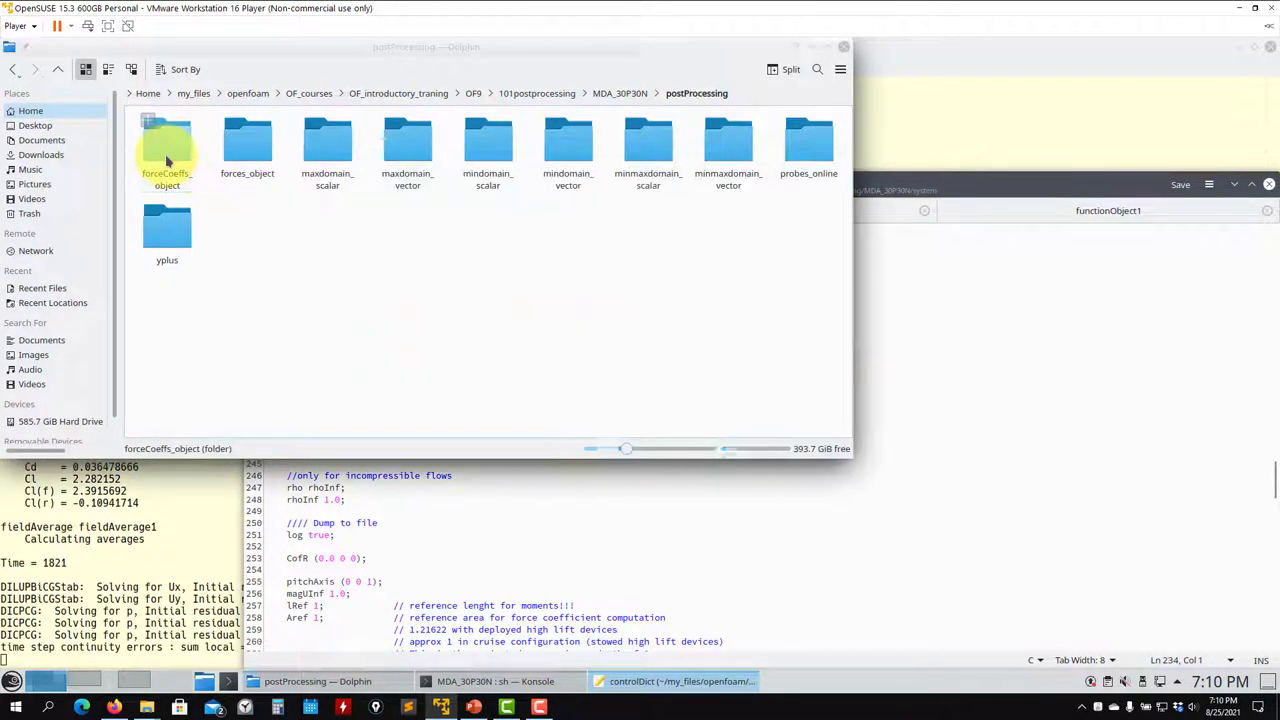
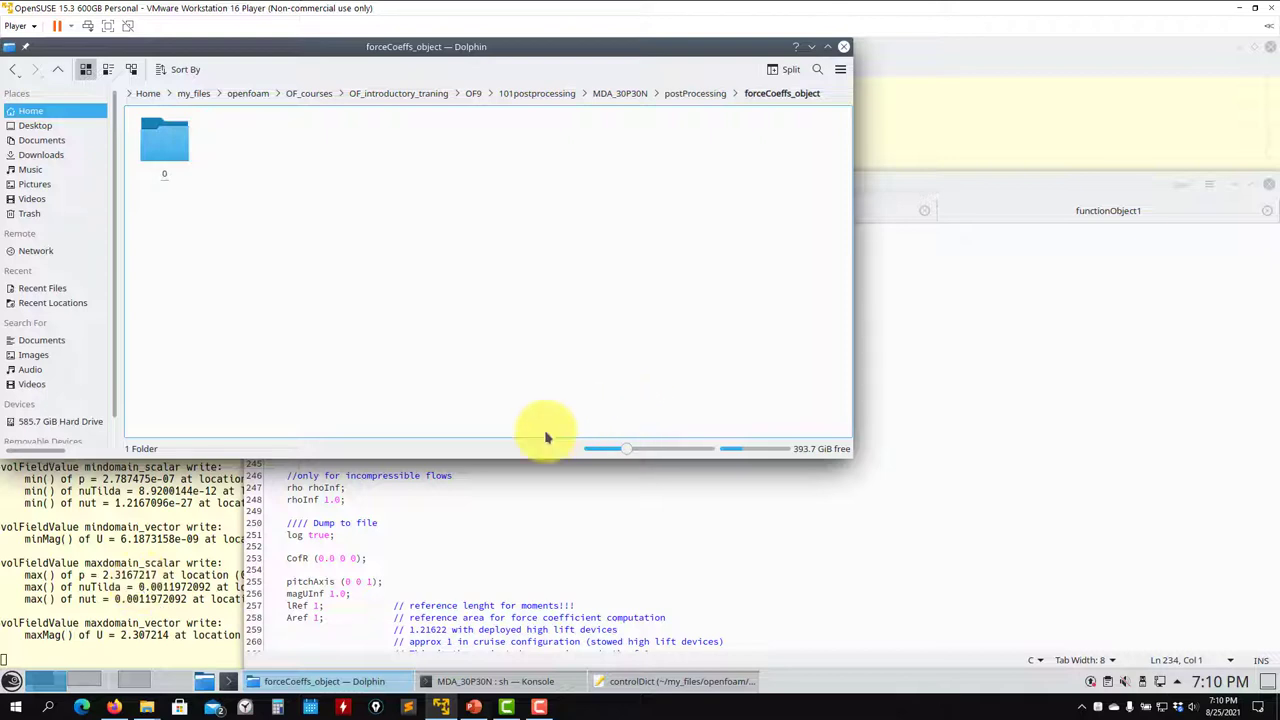
Check back briefly in controlDict, then open forceCoeffs.dat from the forceCoeffs_object 0 folder in the text editor
click(1000, 192)
click(183, 234)
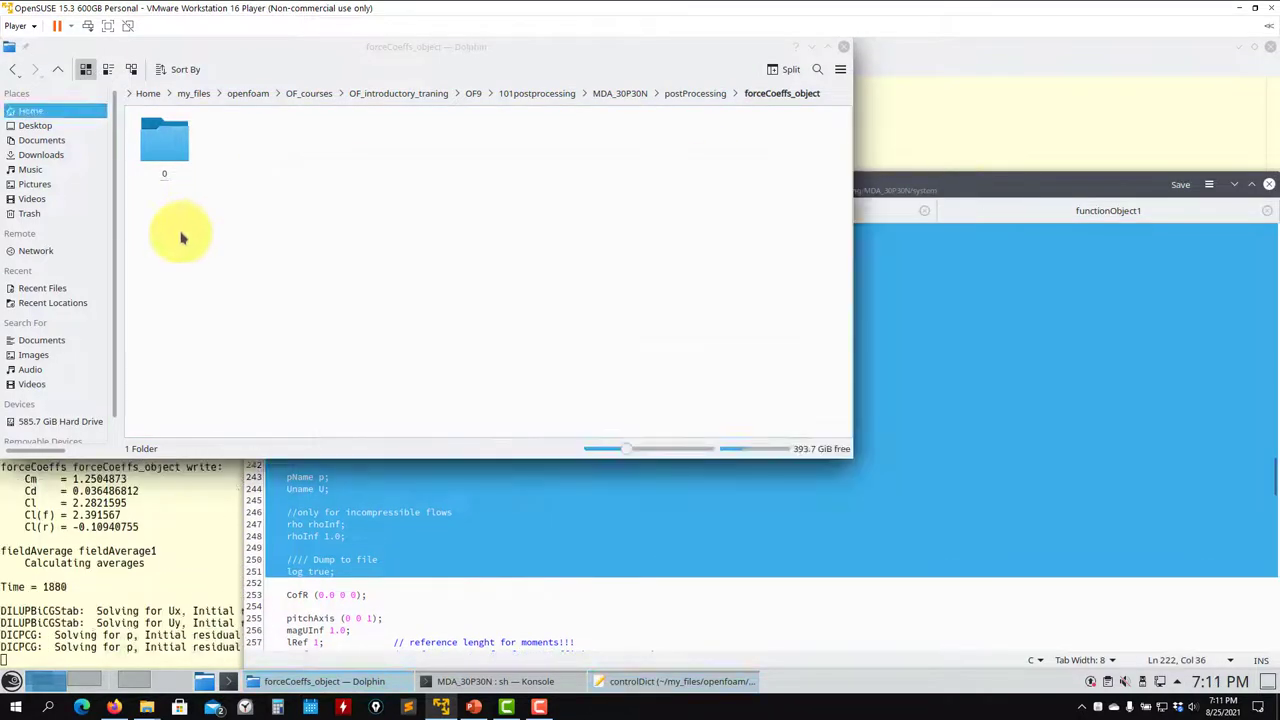
double_click(164, 158)
drag(164, 148, 596, 517)
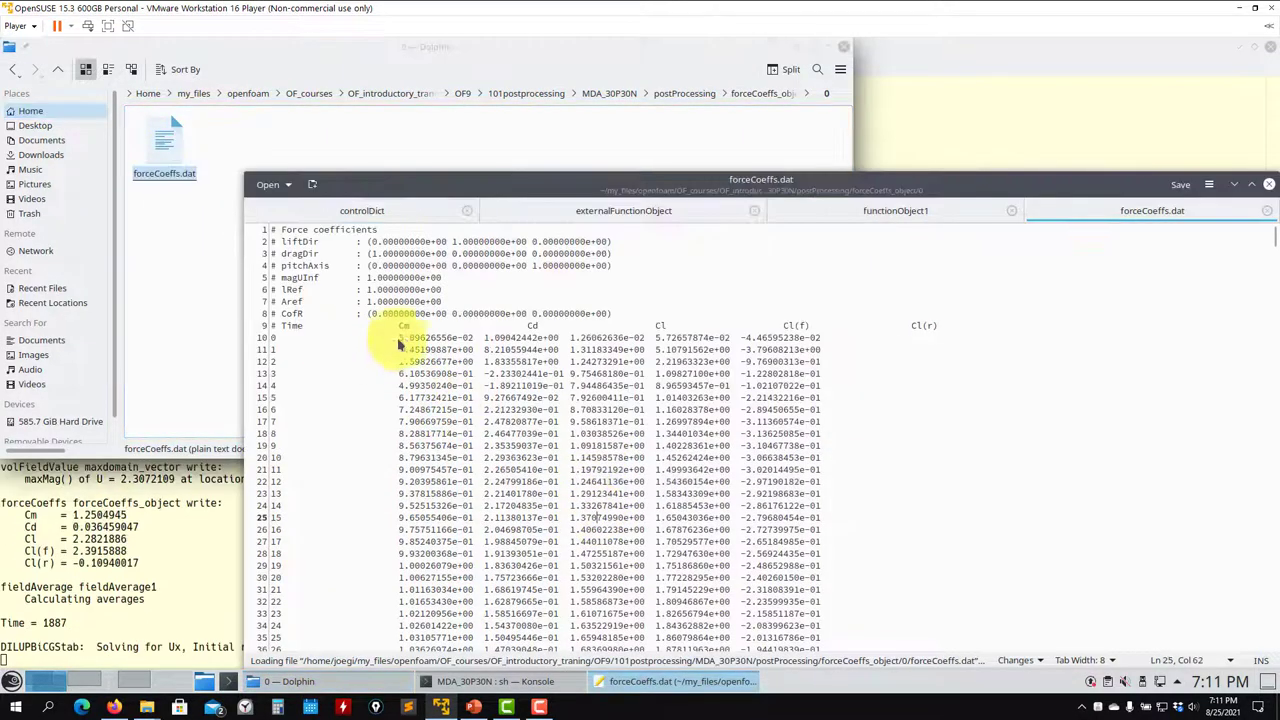
Go back to postProcessing and open forces.dat from the forces_object 0 folder in the text editor
click(57, 69)
click(57, 69)
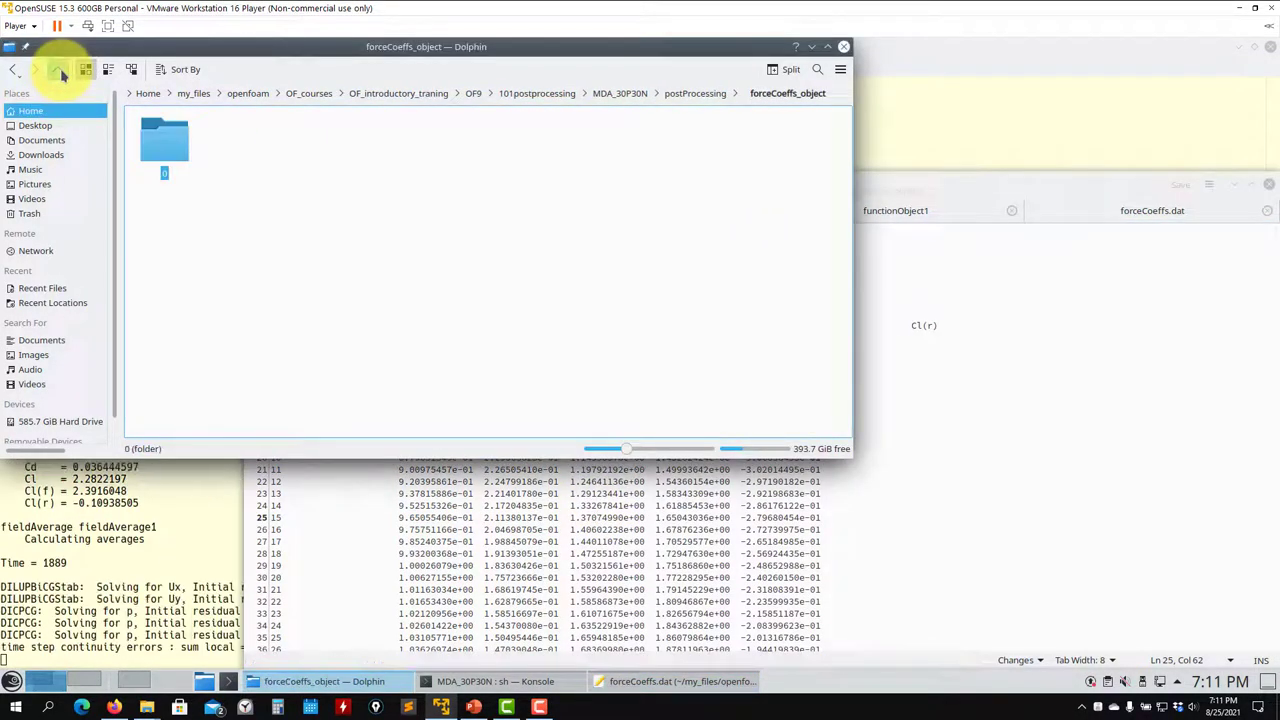
double_click(242, 168)
double_click(165, 148)
drag(165, 150, 520, 525)
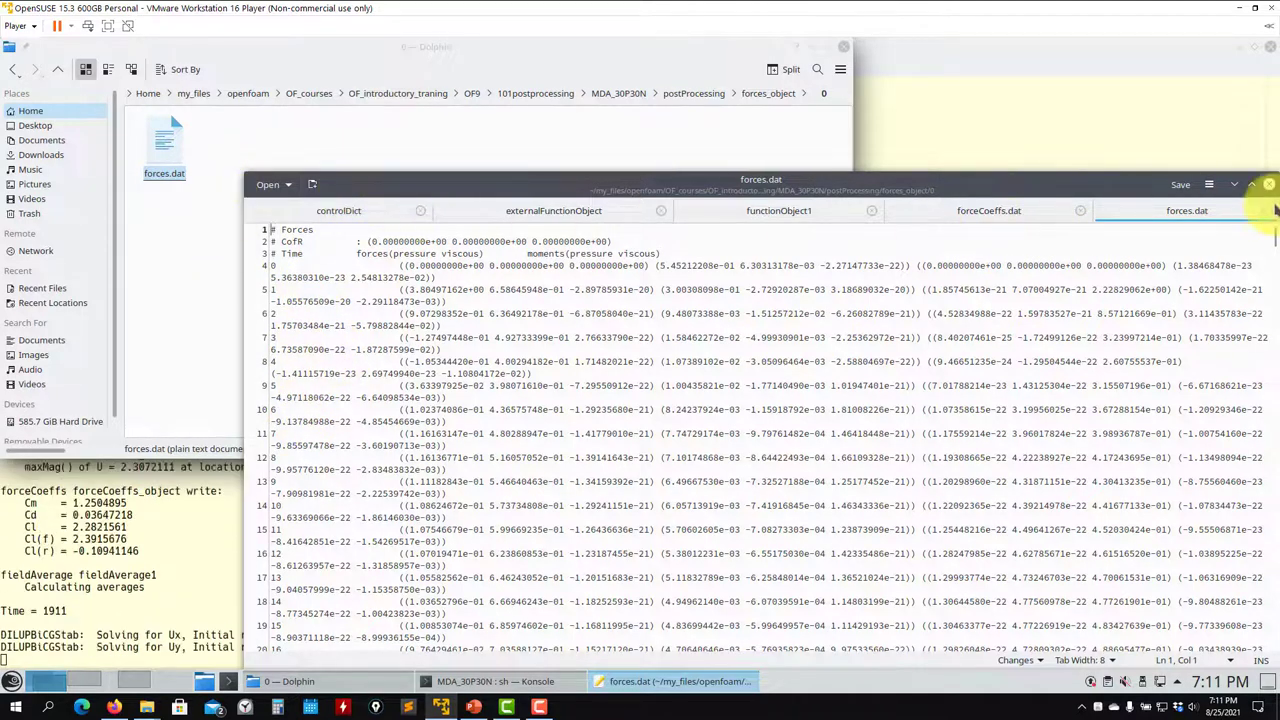
Open volFieldValue.dat from the mindomain_scalar 0 folder and look through its minimum values and locations over time
click(60, 72)
click(60, 72)
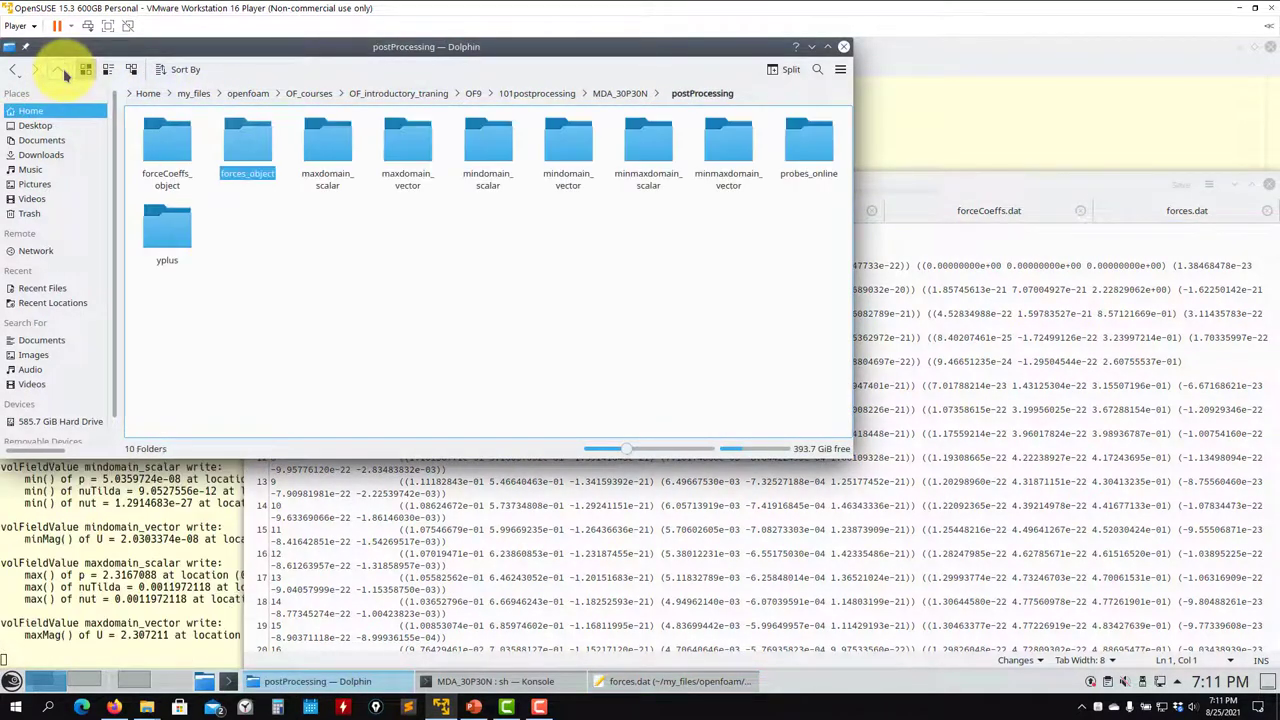
click(490, 158)
click(174, 152)
drag(164, 145, 500, 543)
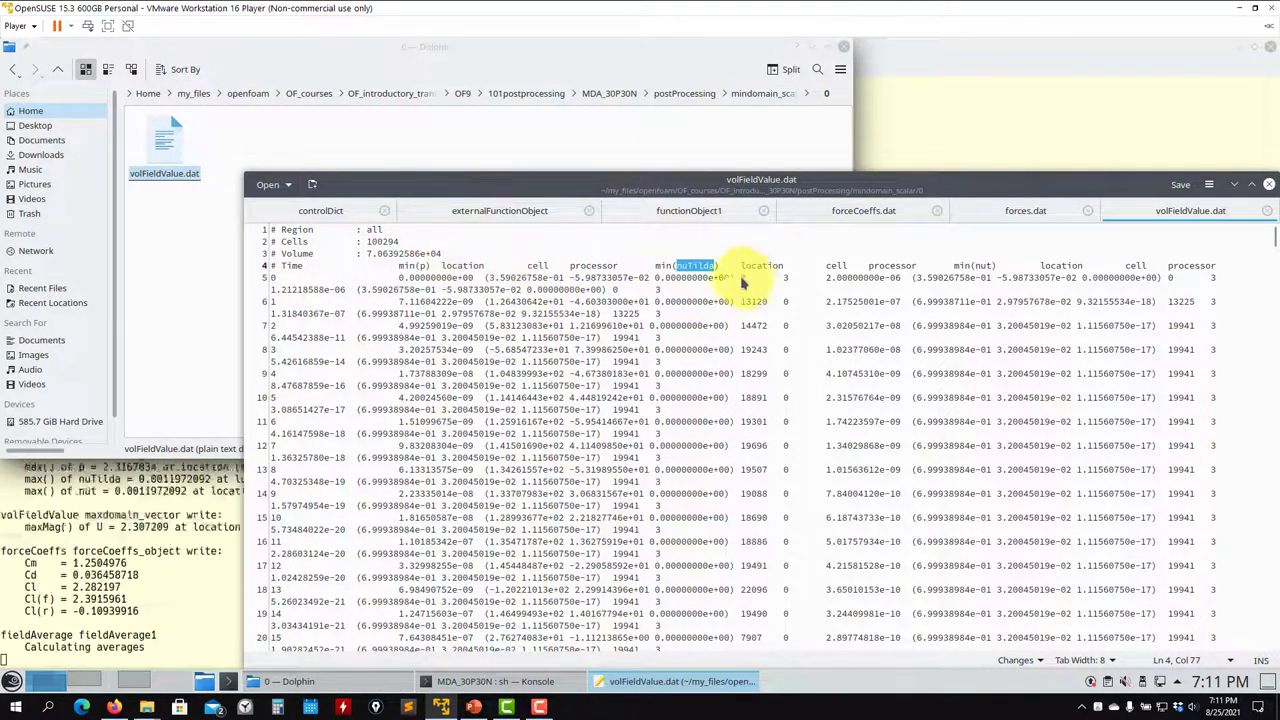
scroll(958, 368, down, 20)
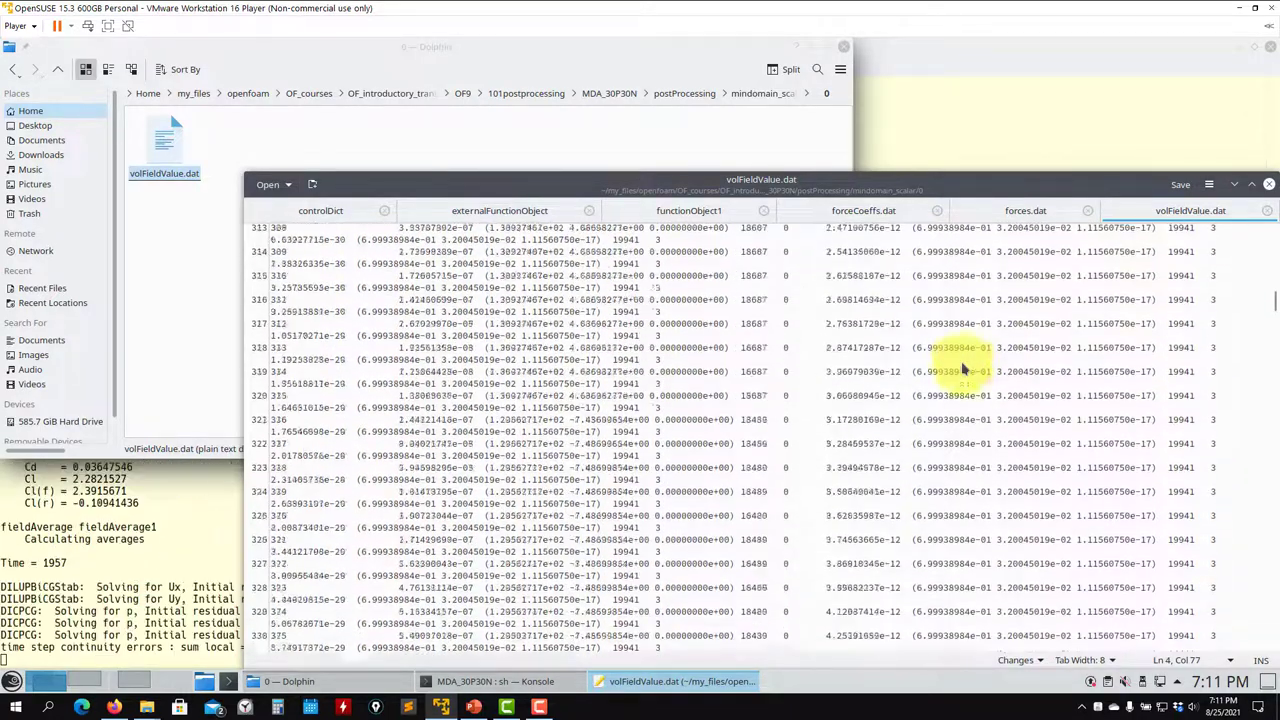
Return to postProcessing and open the pressure file p from the probes_online 0 folder
click(168, 210)
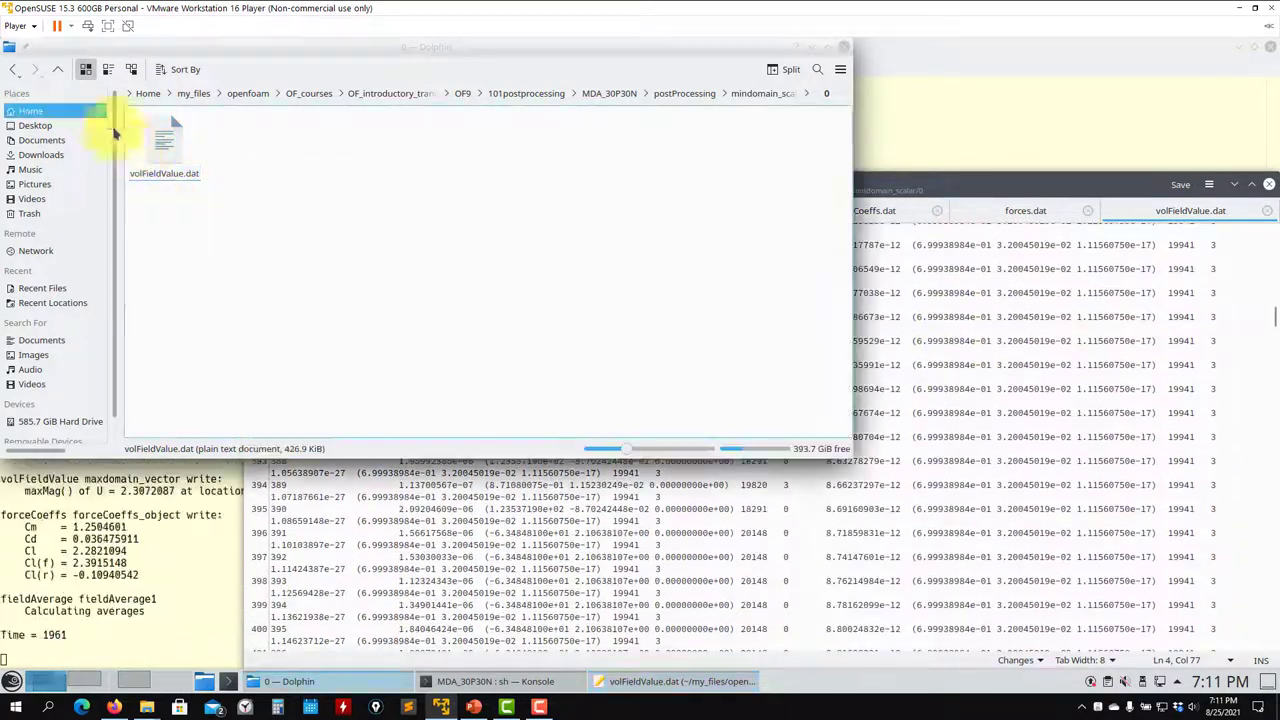
click(59, 71)
click(60, 73)
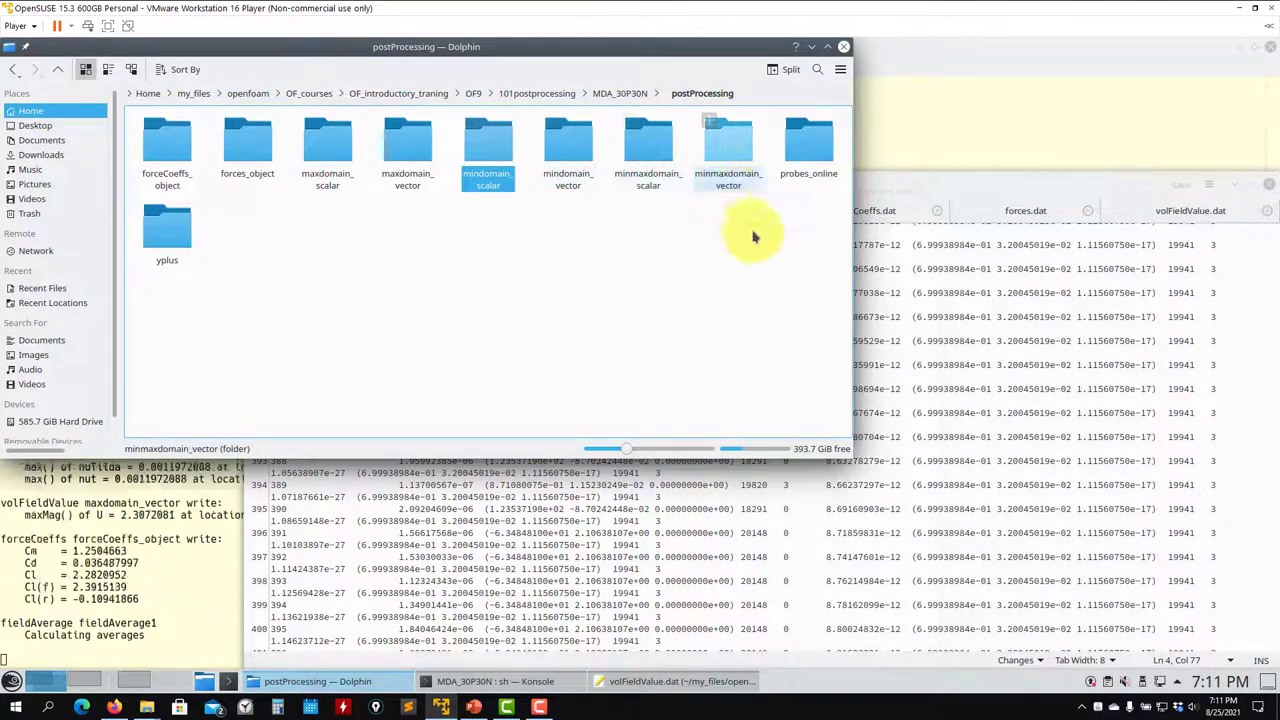
double_click(812, 149)
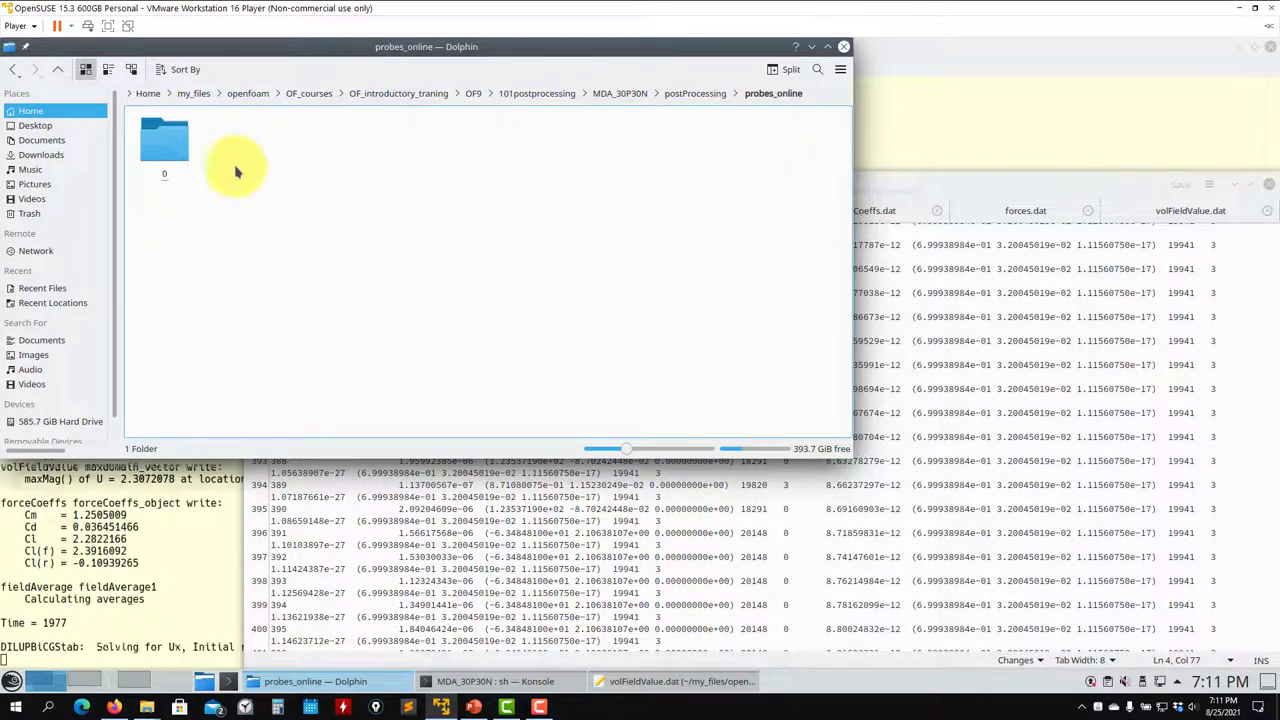
double_click(163, 143)
drag(170, 142, 392, 474)
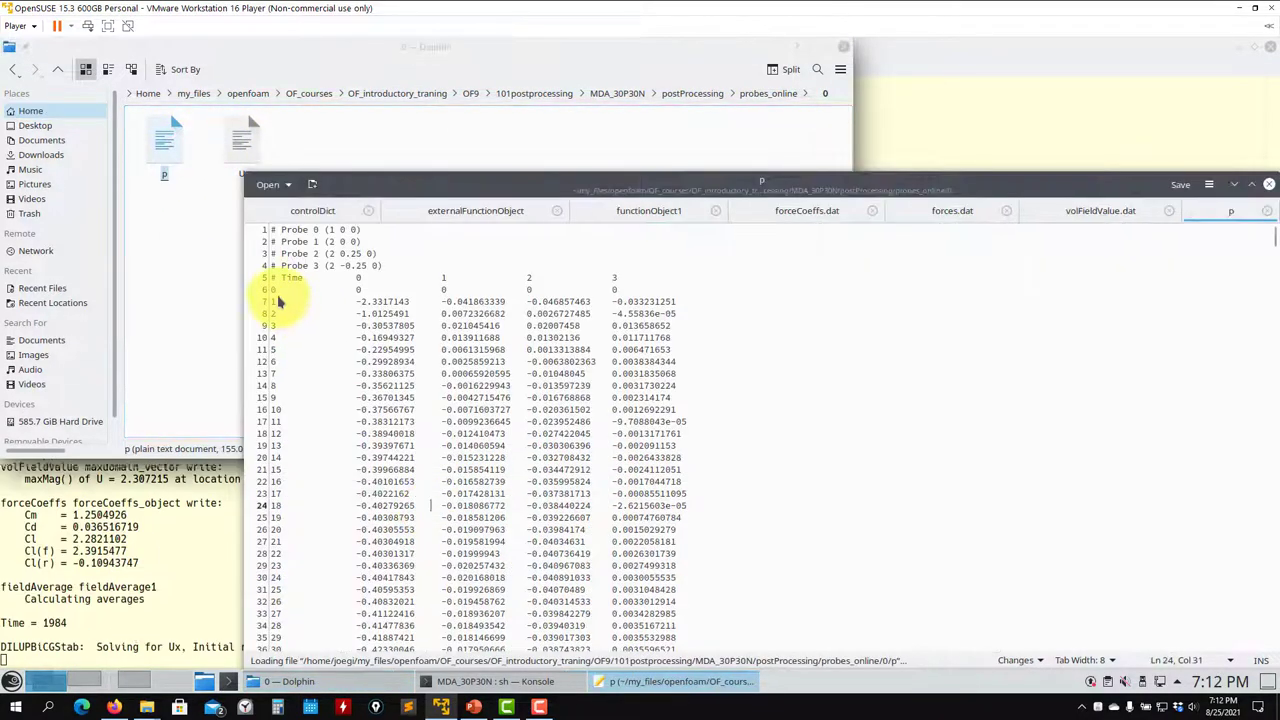
Examine the probe coordinates and pressure history in p, then open the velocity file U from the same folder
drag(392, 272, 263, 234)
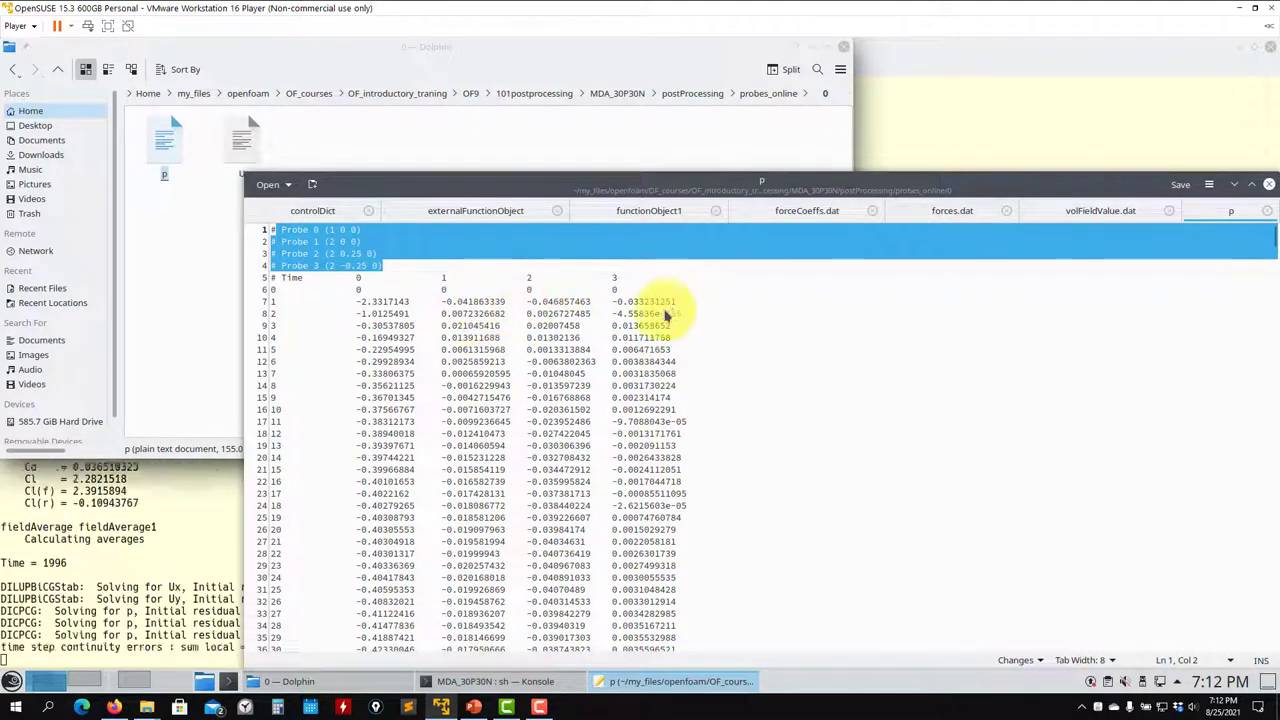
scroll(395, 325, down, 20)
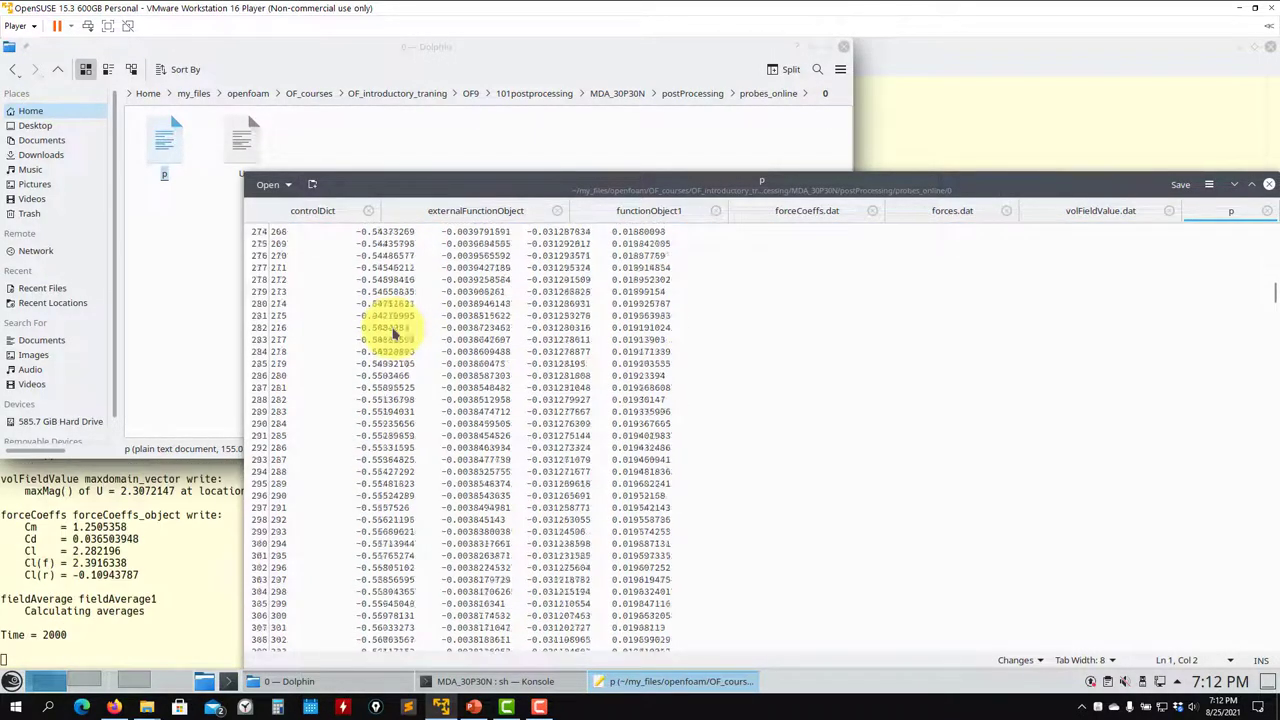
scroll(395, 335, down, 20)
drag(241, 140, 543, 541)
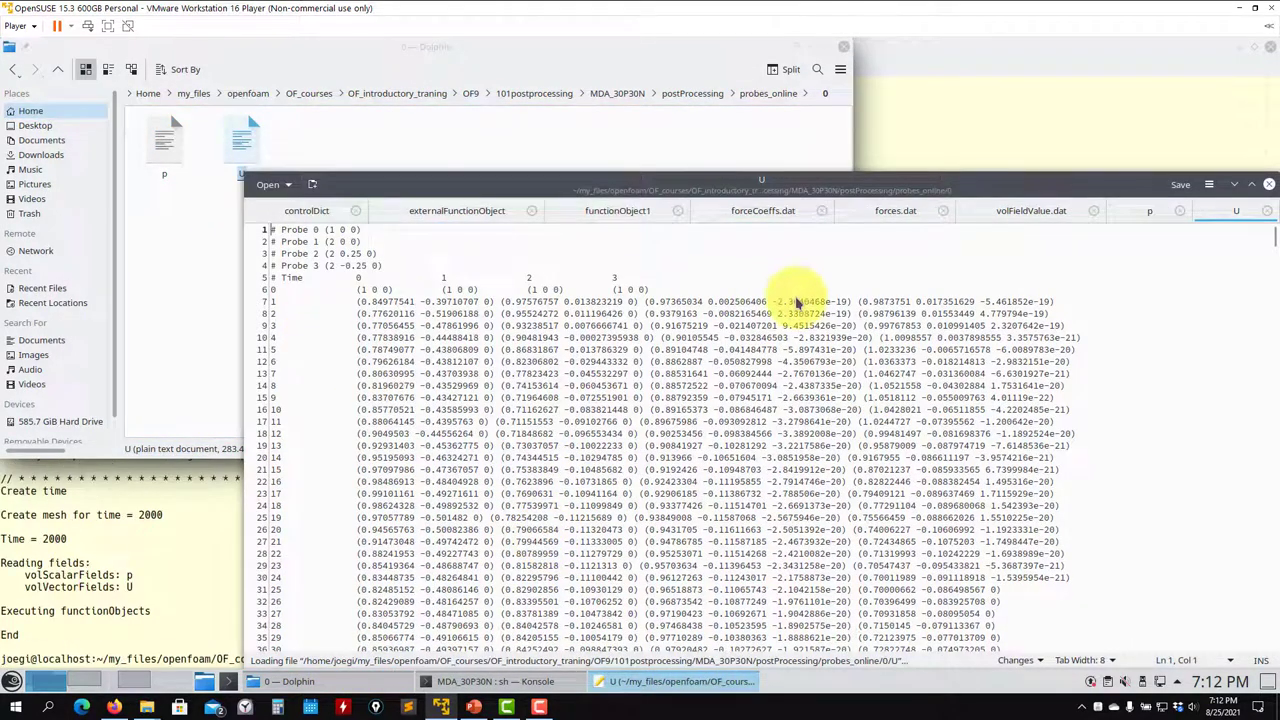
Open yPlus.dat from the yplus 0 folder and examine each patch's minimum, maximum and average over the saved times
click(55, 72)
click(55, 72)
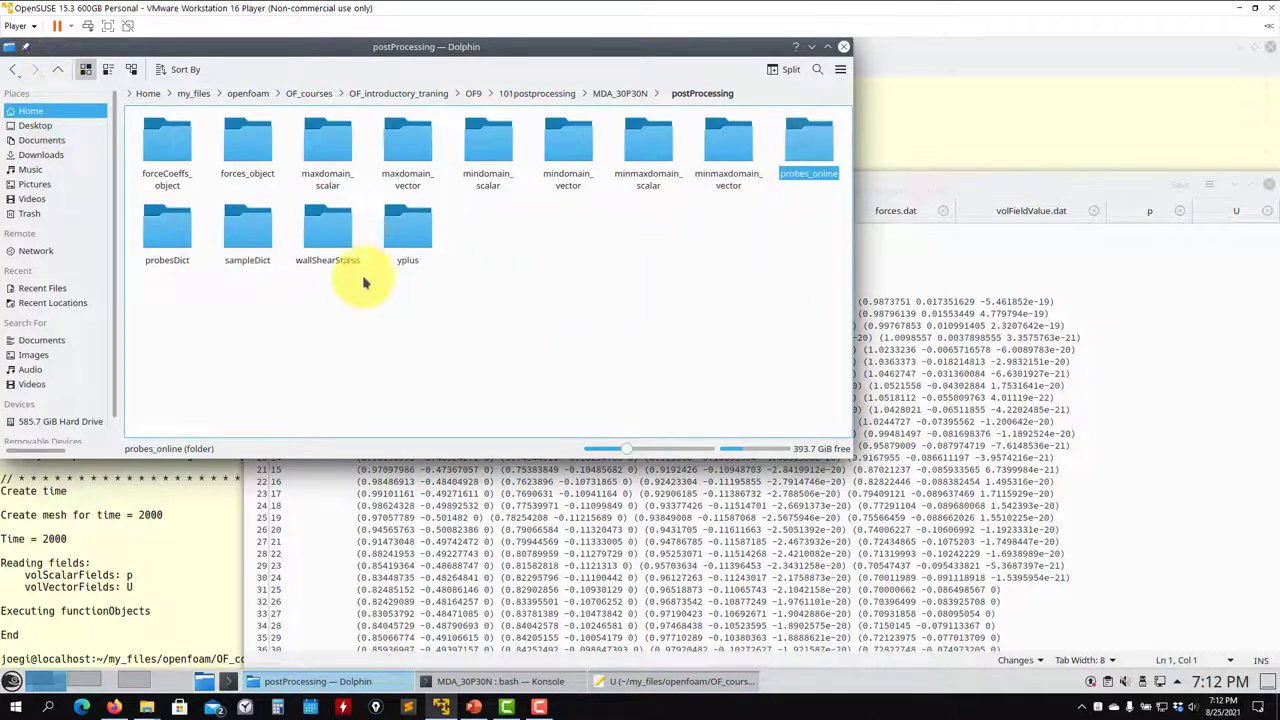
click(410, 228)
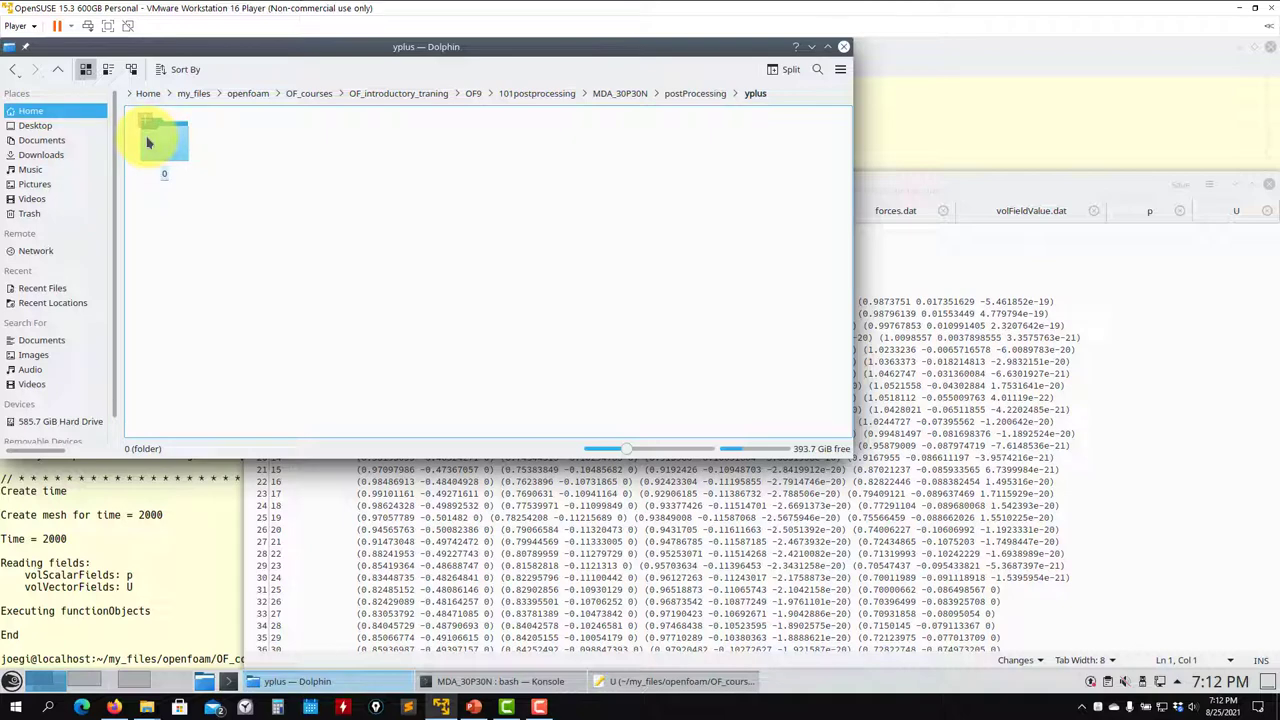
drag(170, 176, 430, 512)
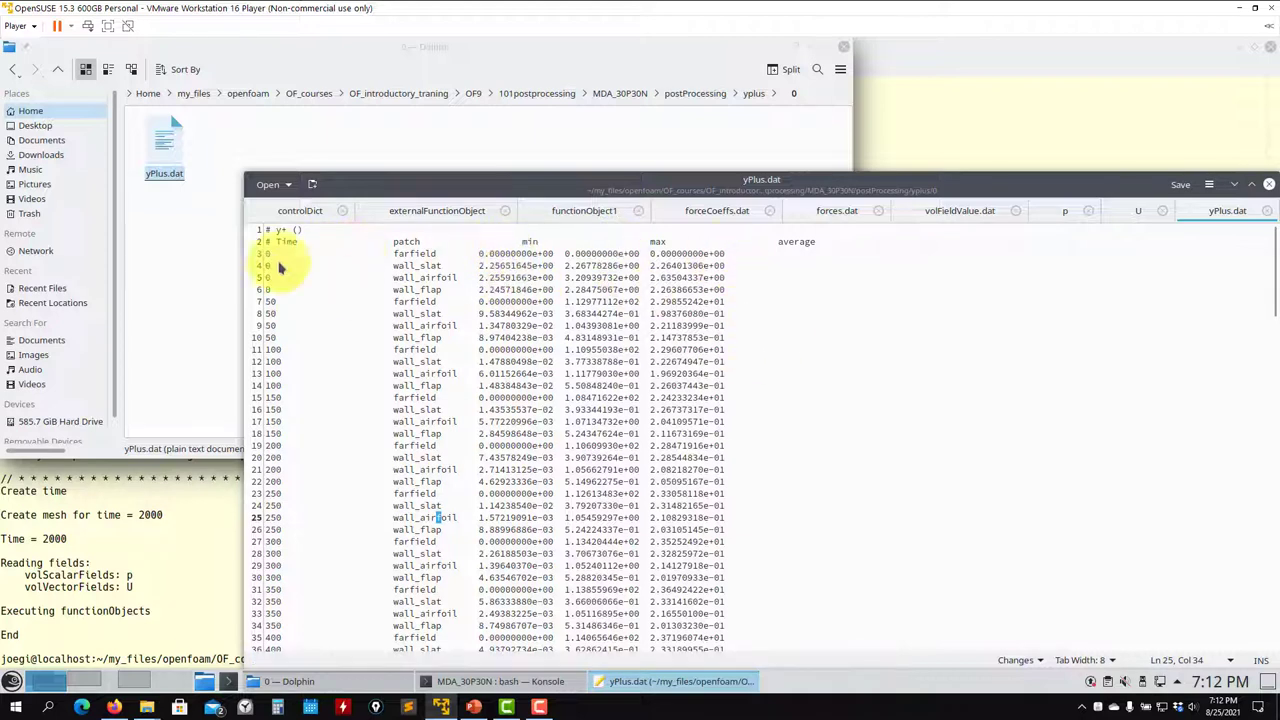
drag(753, 312, 265, 255)
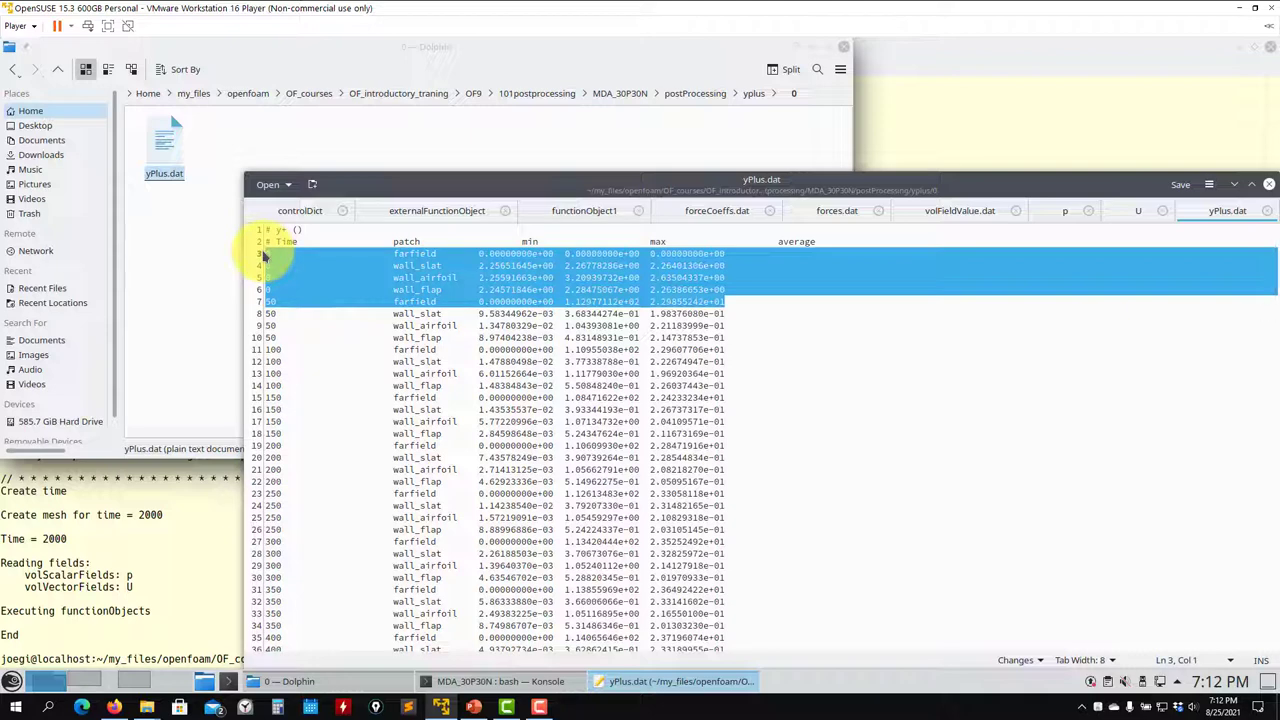
scroll(555, 485, down, 20)
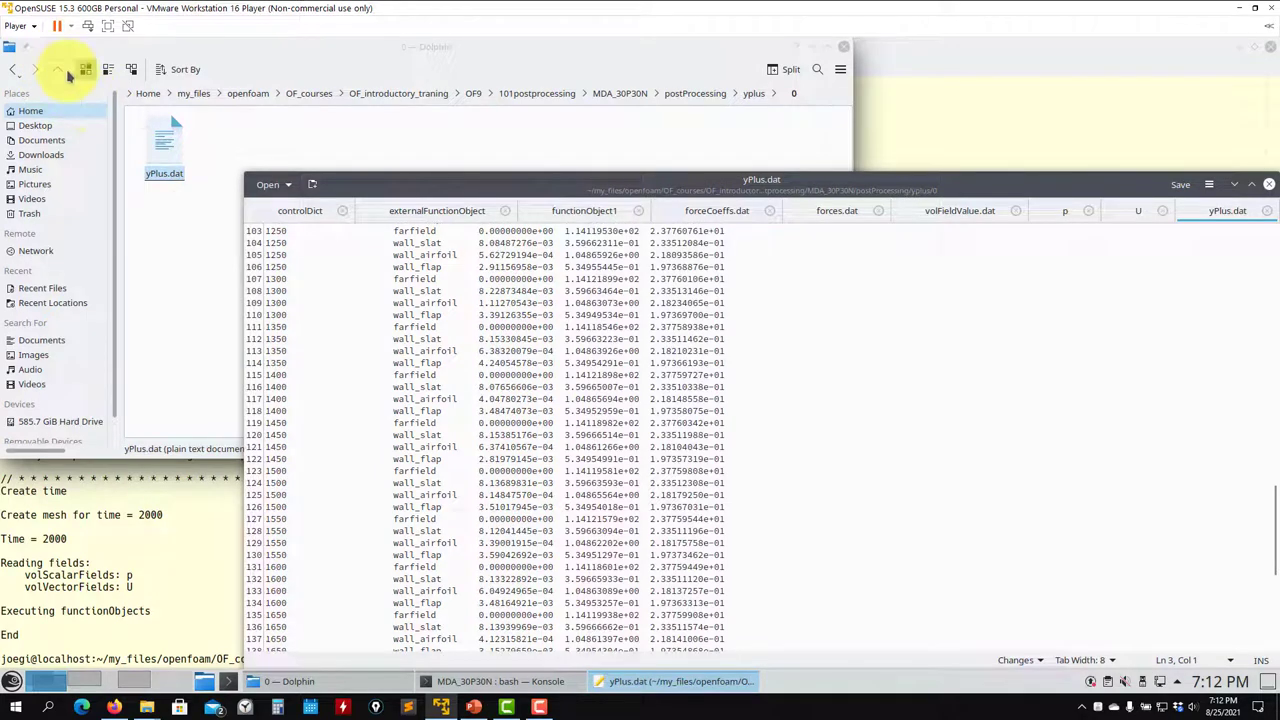
Return Dolphin to the postProcessing folder and close yPlus.dat, U and p in the text editor without saving
click(60, 70)
click(57, 69)
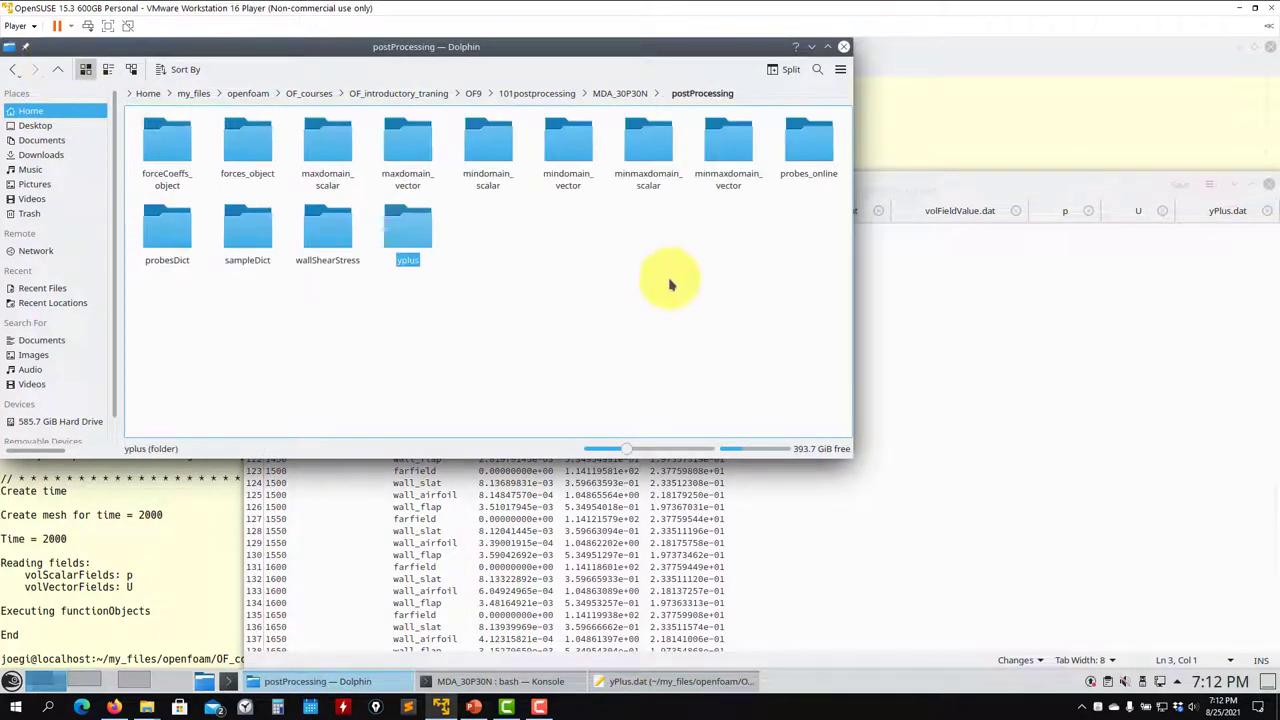
click(1066, 365)
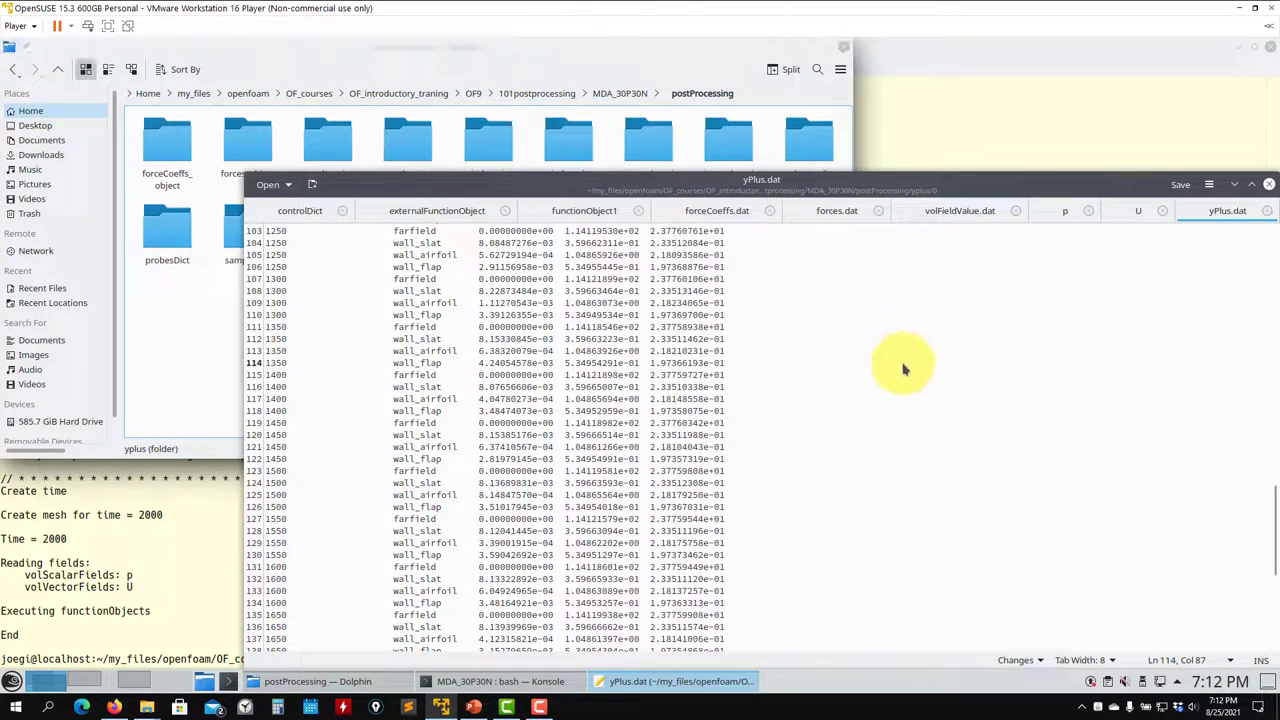
click(1267, 210)
click(1265, 212)
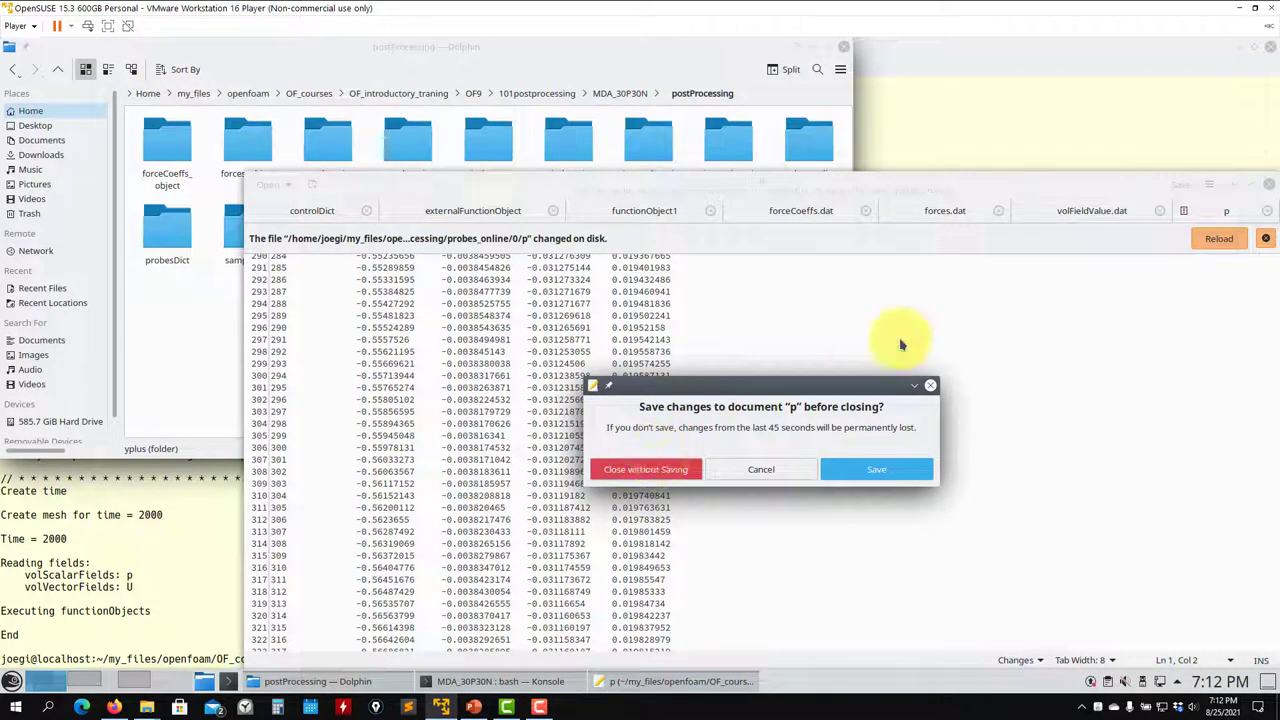
click(645, 470)
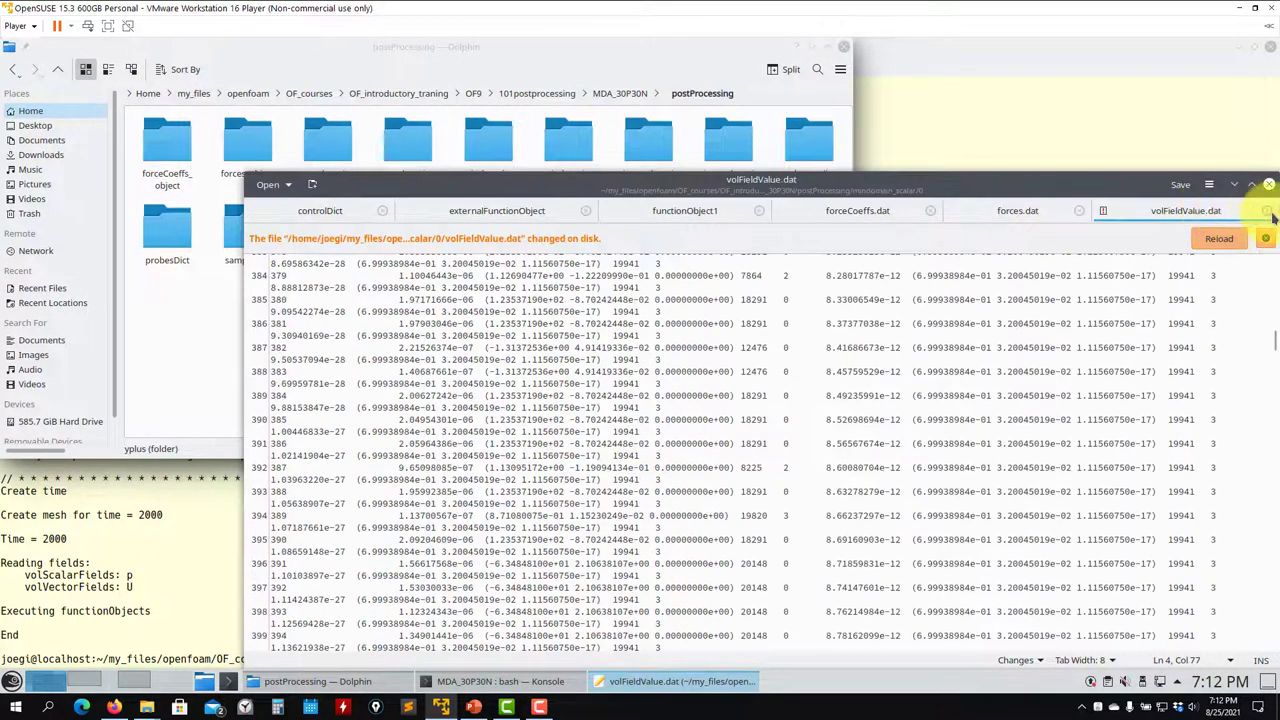
Close volFieldValue.dat, forces.dat and forceCoeffs.dat without saving, and return to the forceCoeffs_object settings in controlDict
click(1267, 211)
click(648, 476)
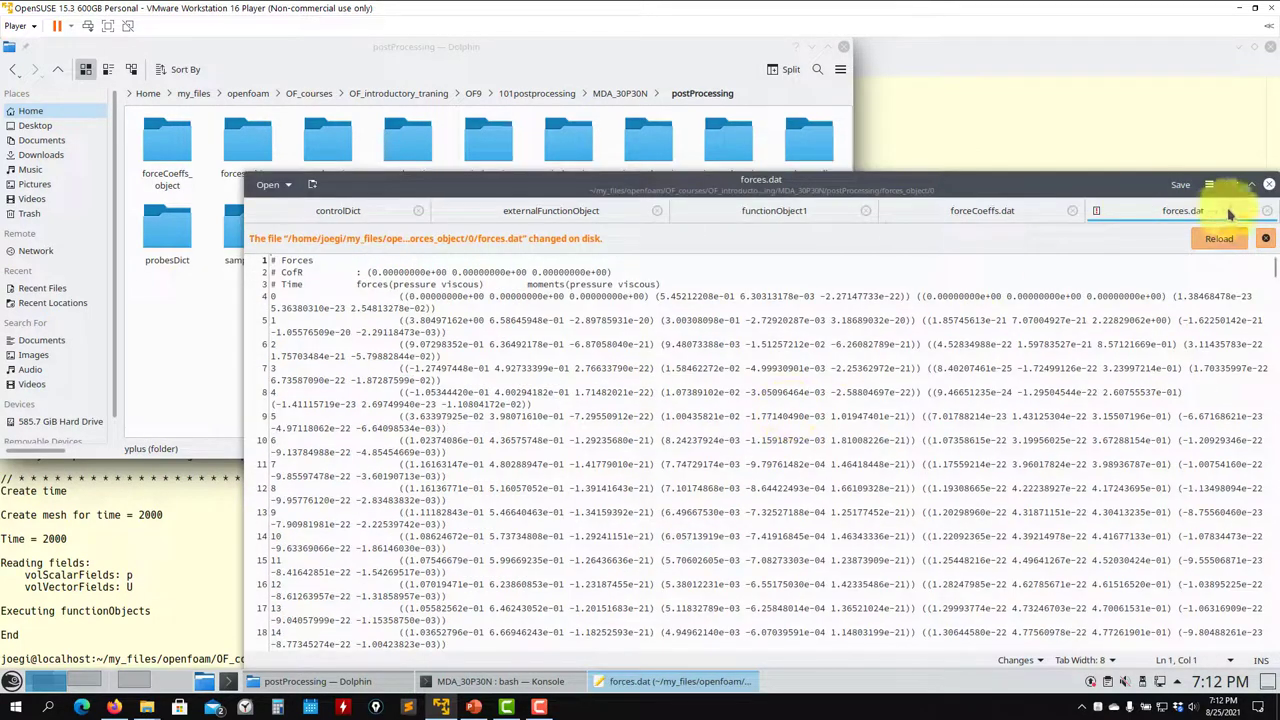
click(1267, 211)
click(652, 476)
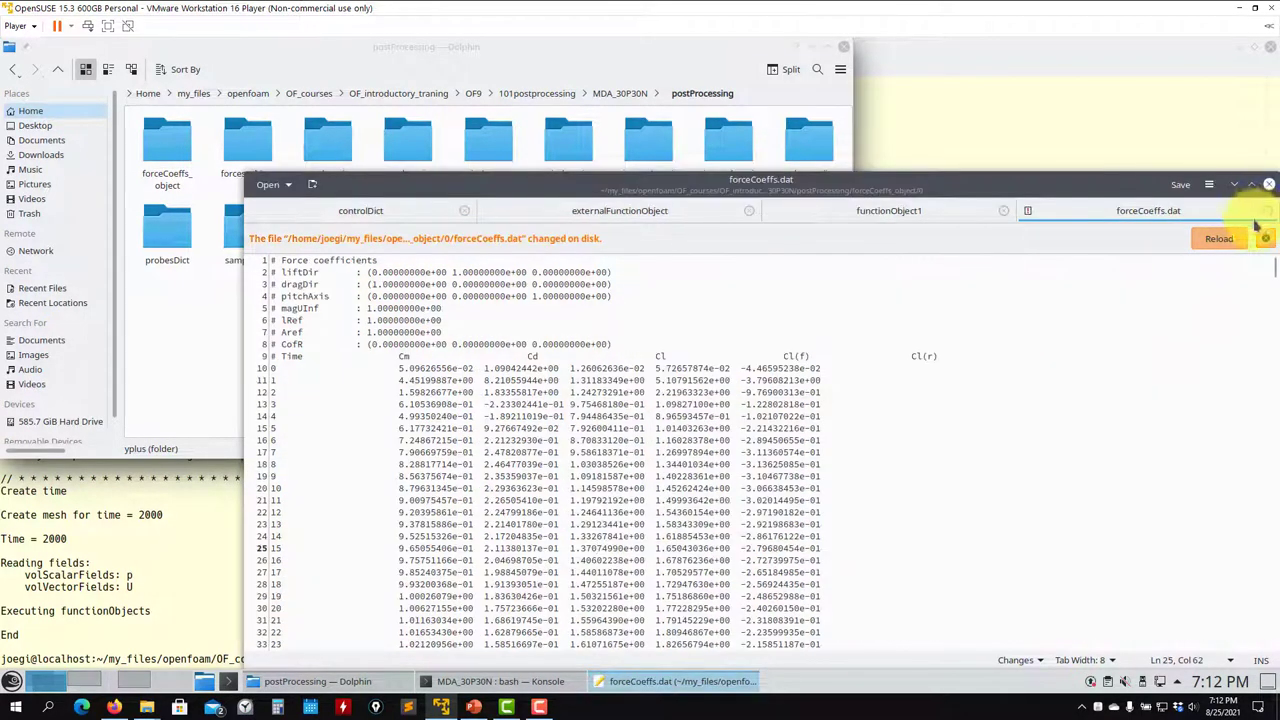
click(1267, 237)
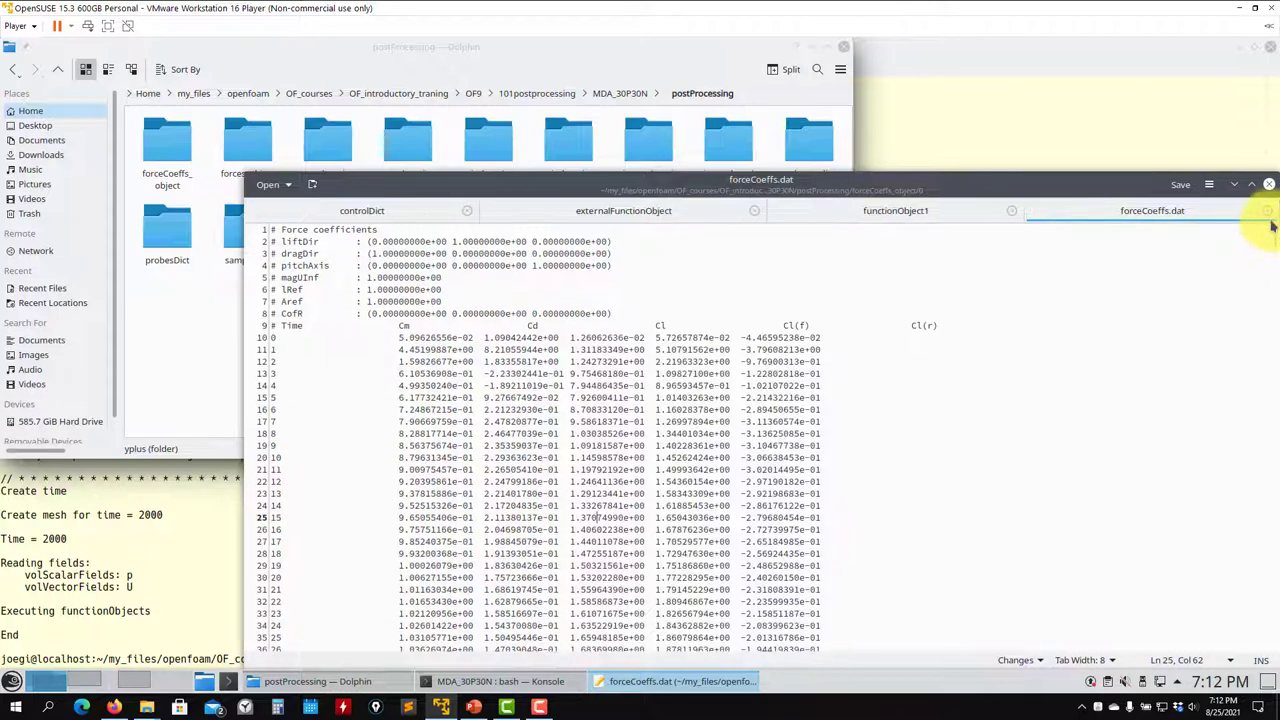
click(1267, 211)
click(643, 470)
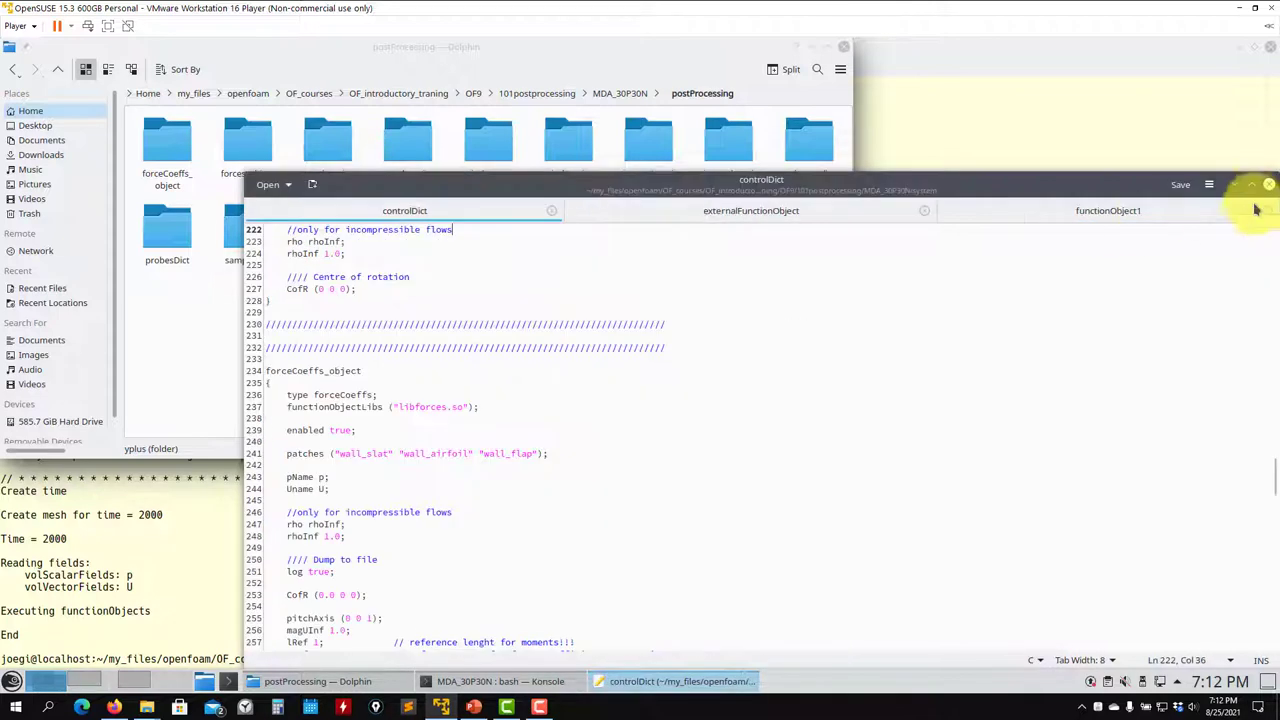
scroll(460, 405, down, 7)
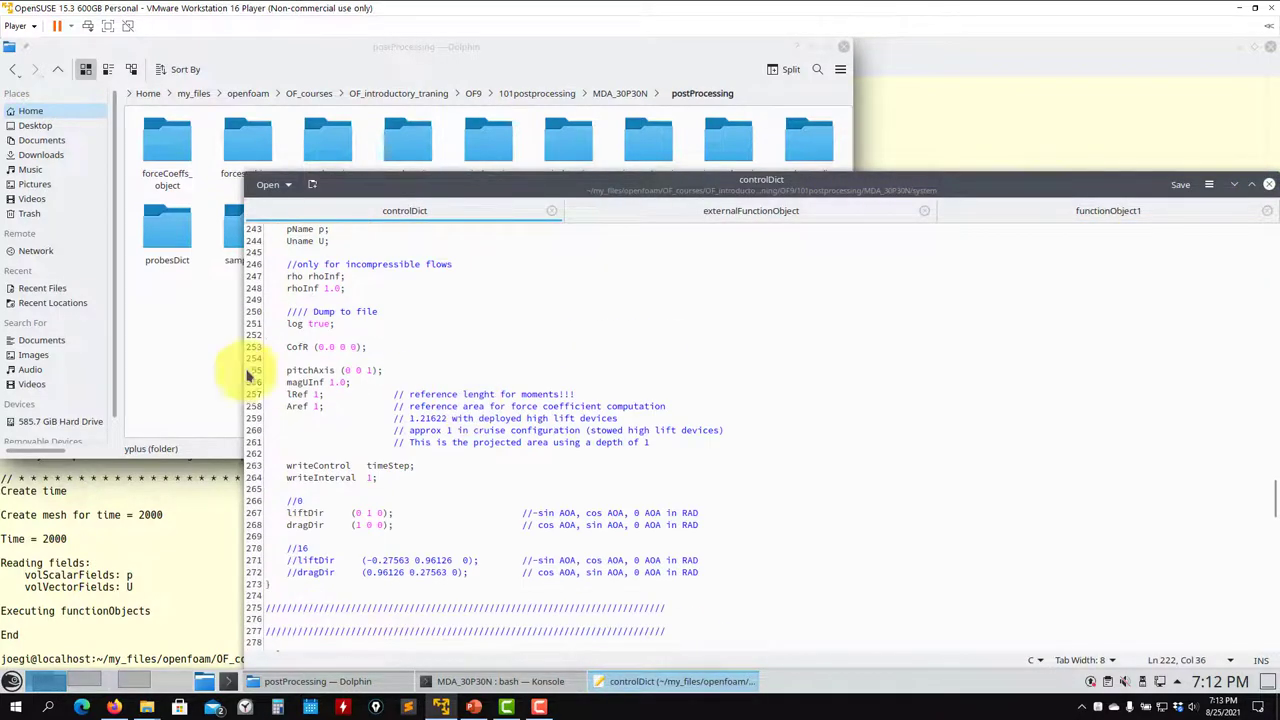
Return Dolphin to the MDA_30P30N case folder and examine the function object output of the final iterations in Konsole
click(45, 46)
click(57, 69)
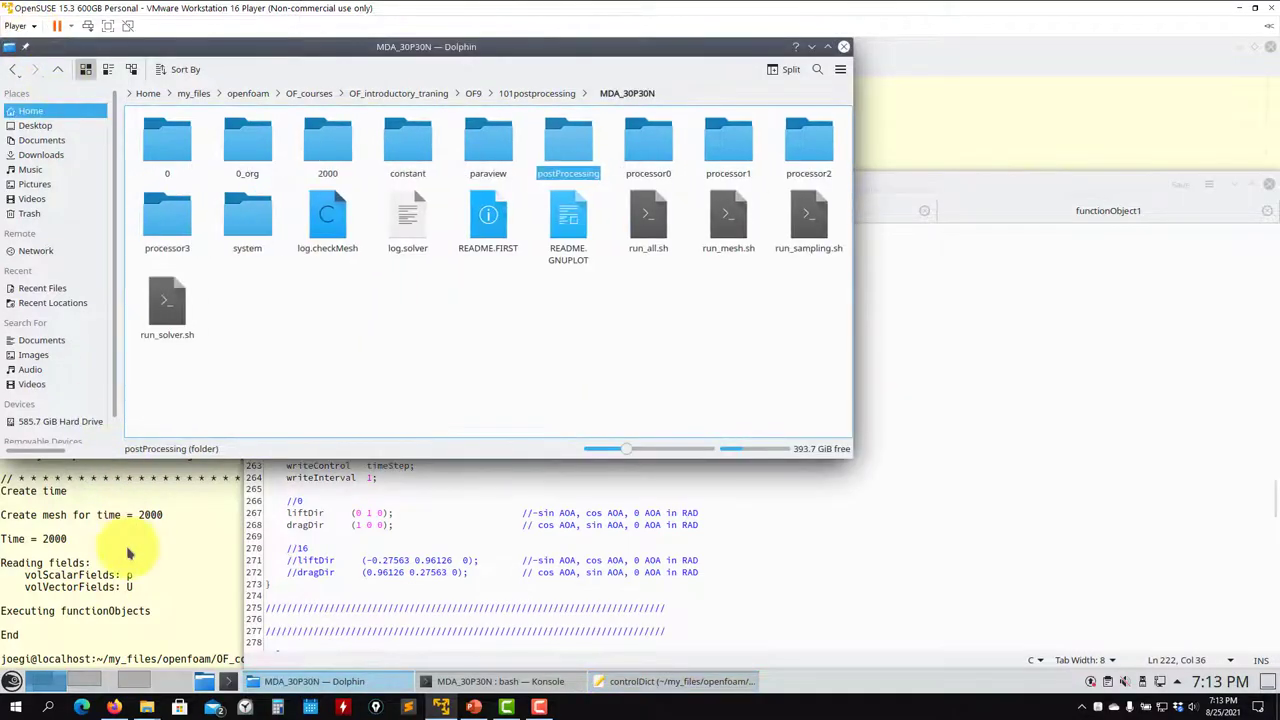
click(131, 545)
scroll(133, 549, up, 5)
scroll(133, 549, up, 20)
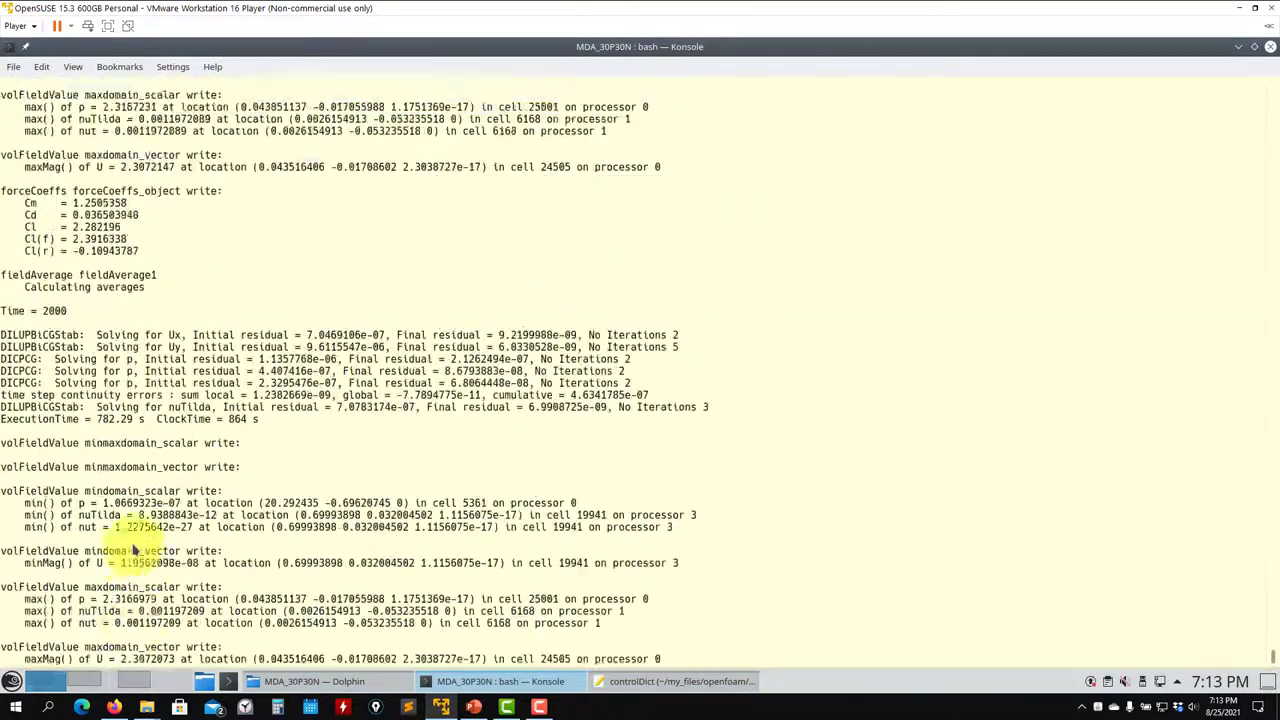
scroll(214, 250, down, 20)
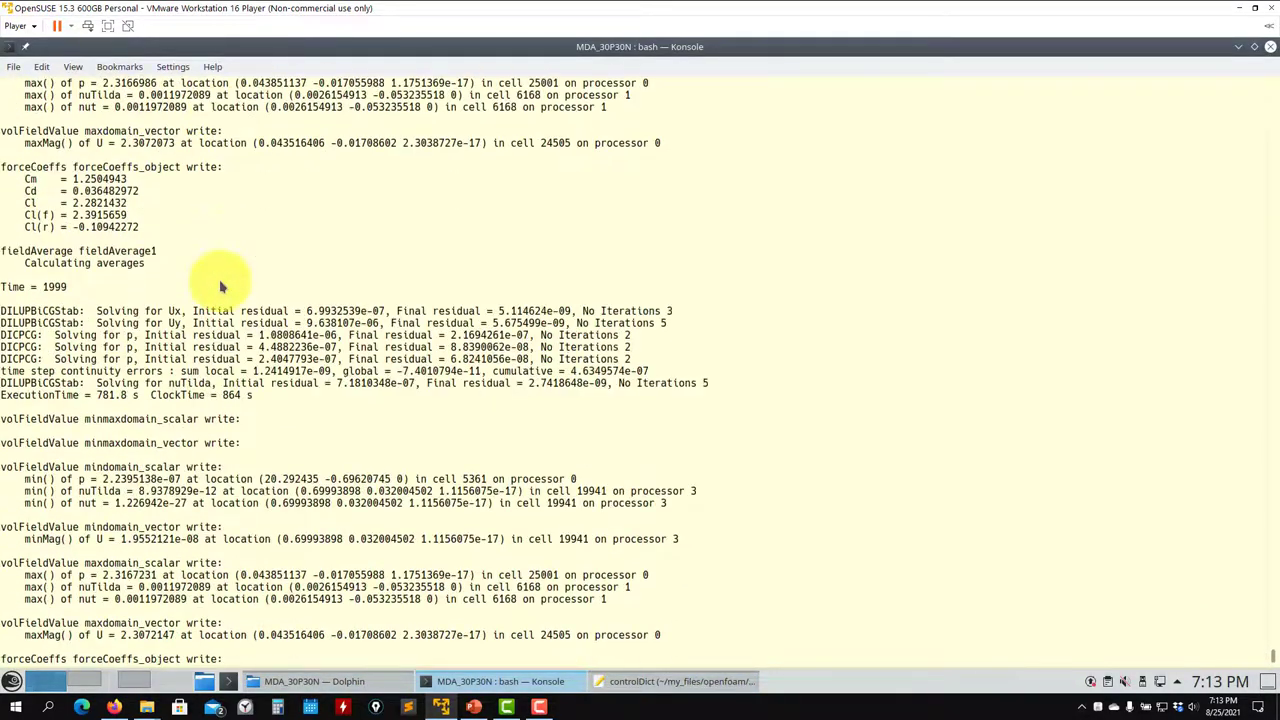
scroll(221, 287, down, 20)
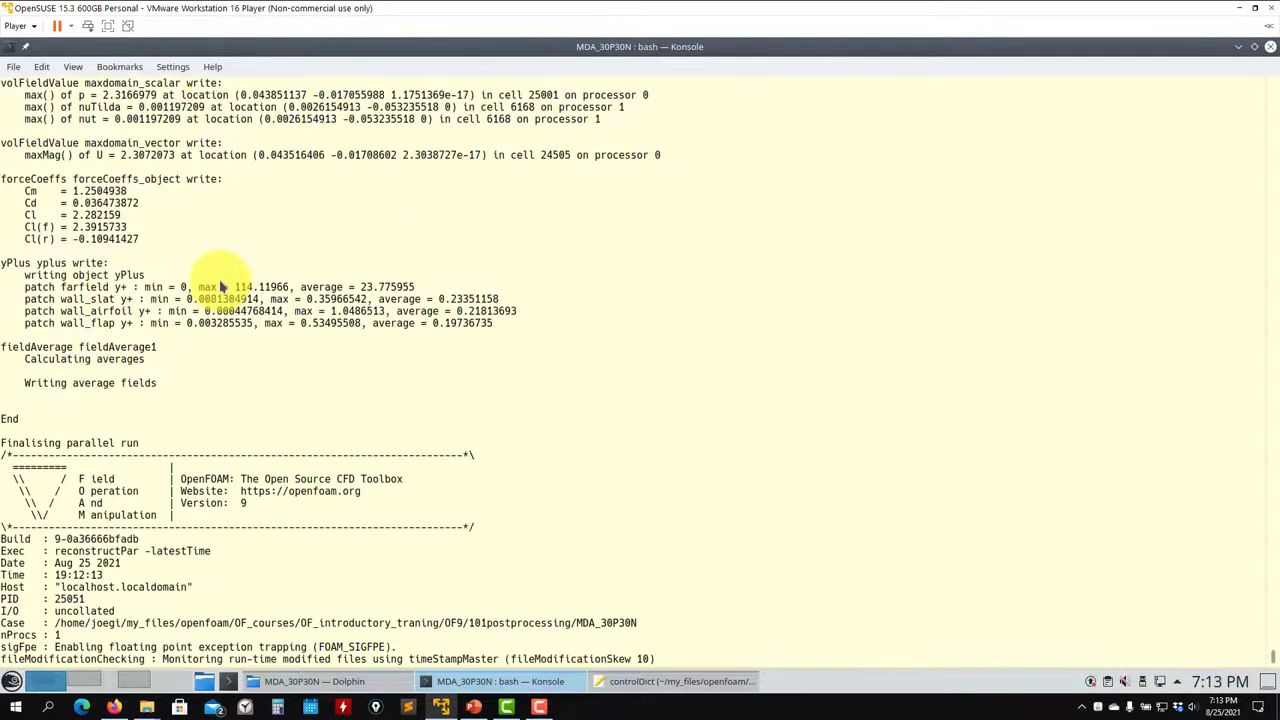
scroll(221, 287, down, 14)
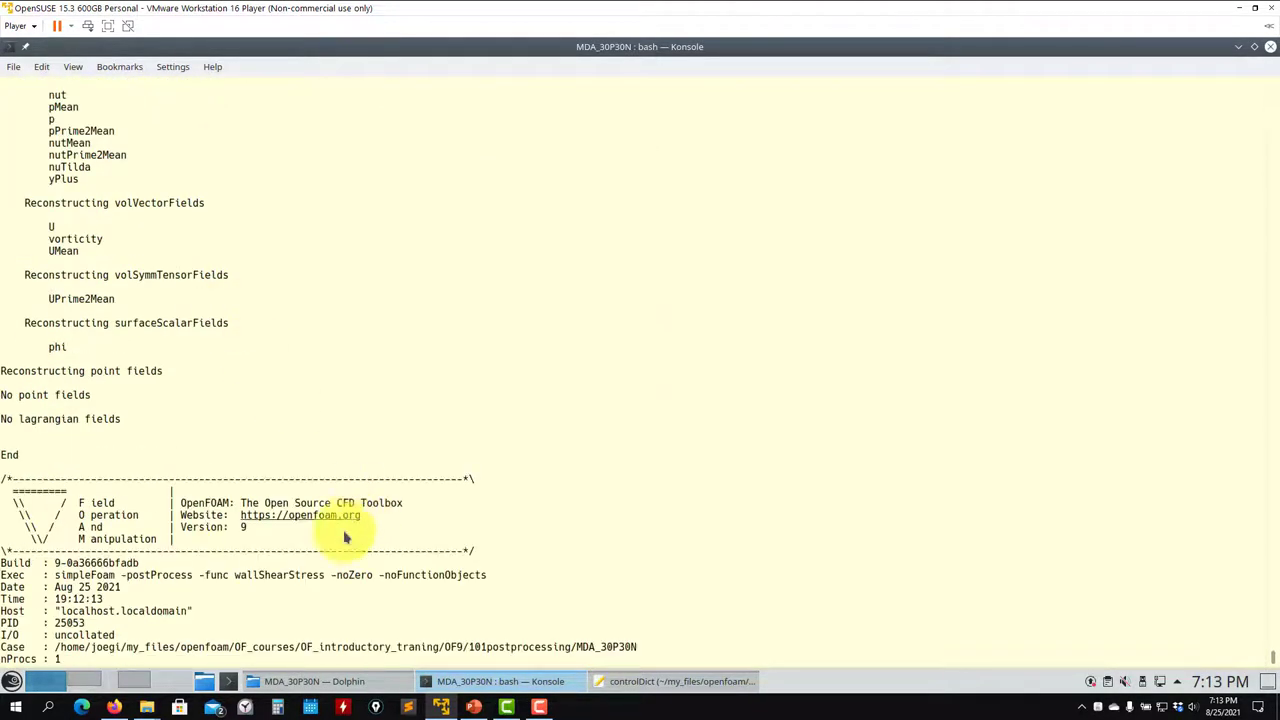
Open run_solver.sh and run_sampling.sh from the MDA_30P30N folder in the text editor
click(634, 686)
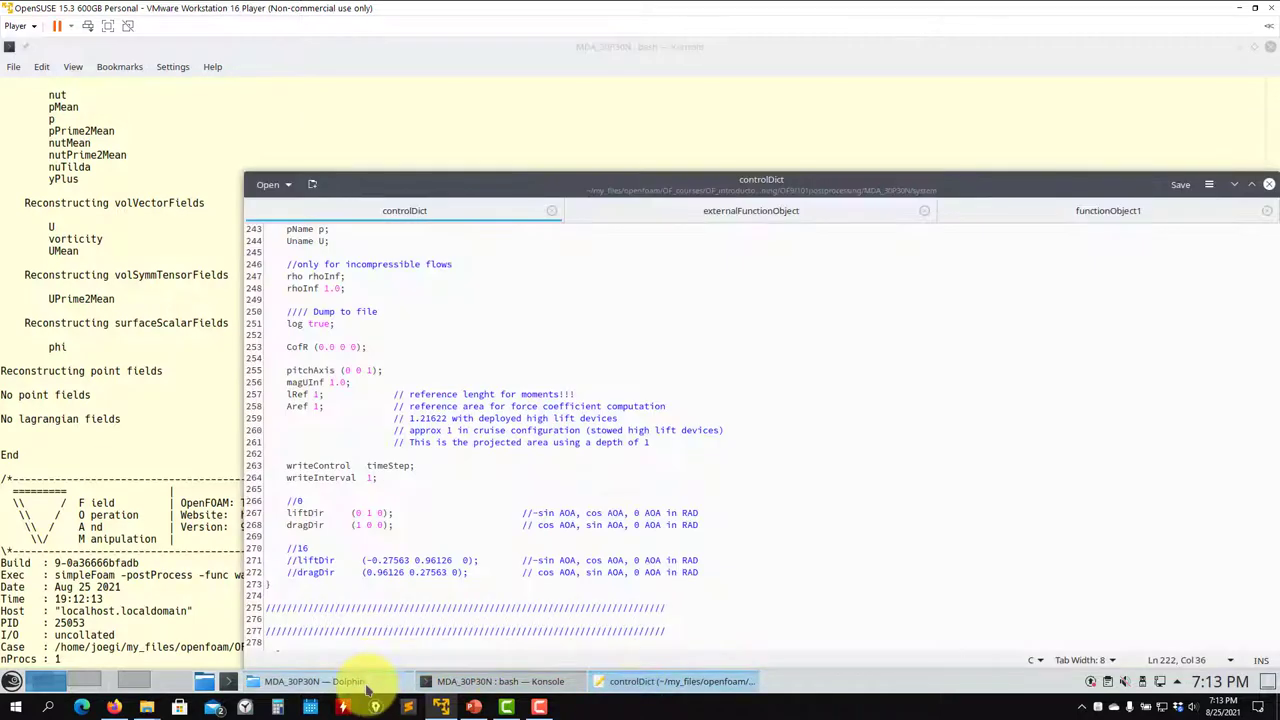
click(366, 686)
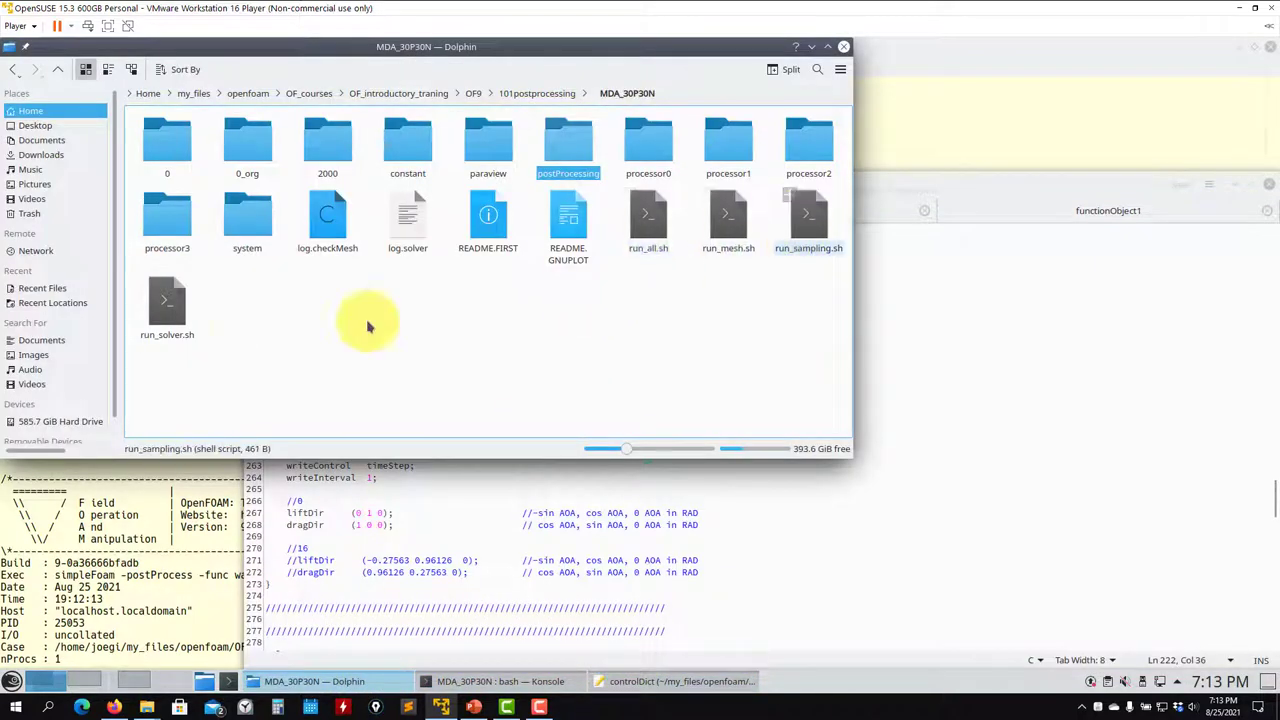
drag(163, 297, 440, 540)
click(405, 415)
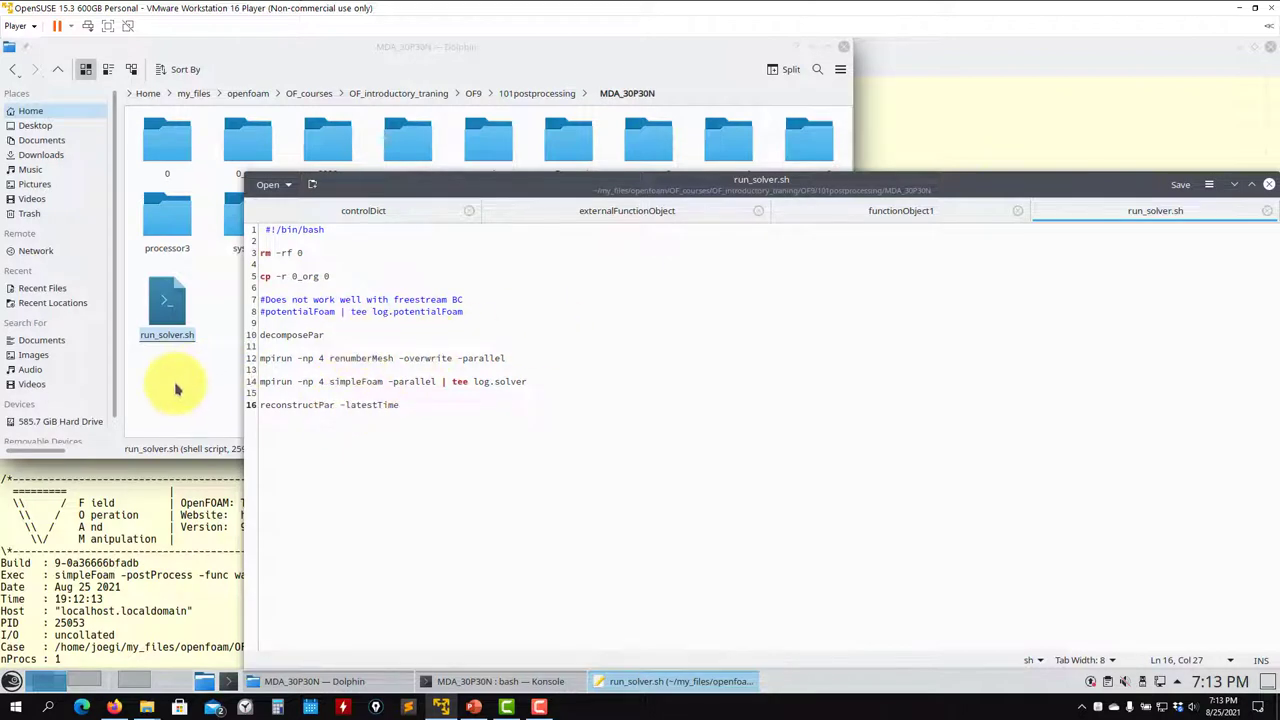
click(175, 390)
drag(805, 218, 936, 482)
click(312, 277)
Switch to PowerPoint, read the slide on running functionObjects a-posteriori, and return to the virtual machine
click(473, 707)
scroll(481, 463, up, 4)
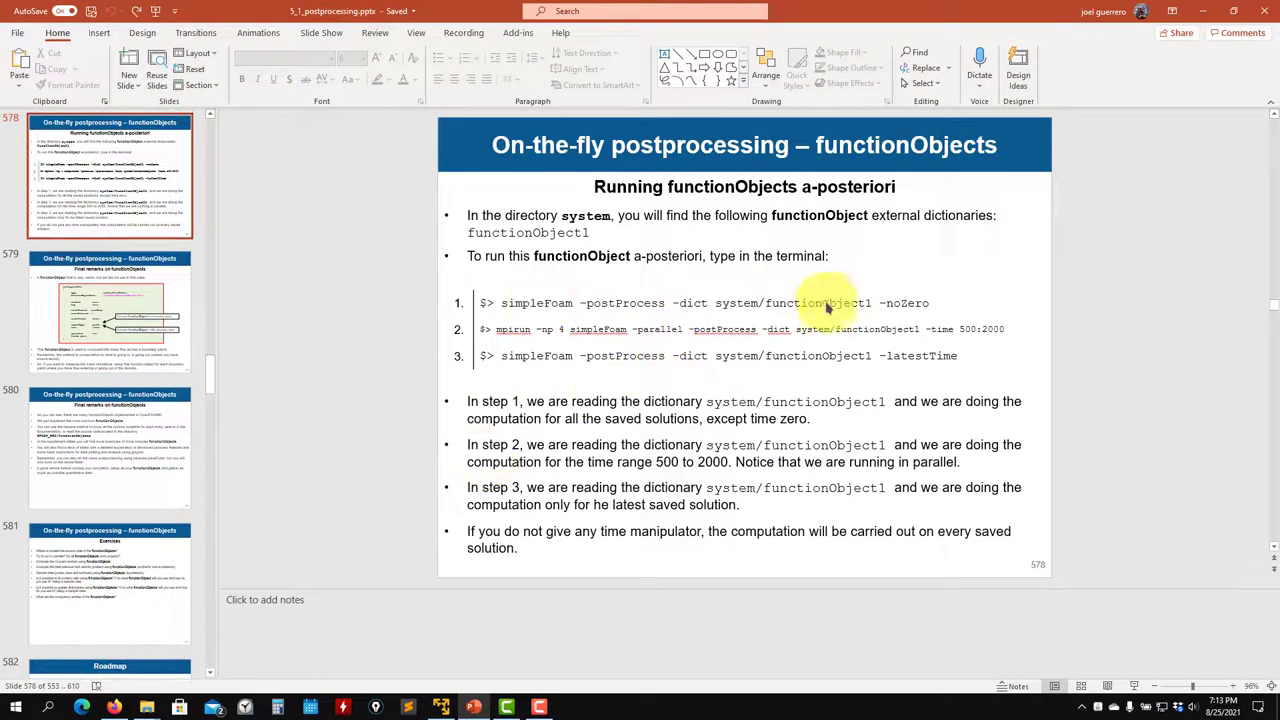
click(1205, 9)
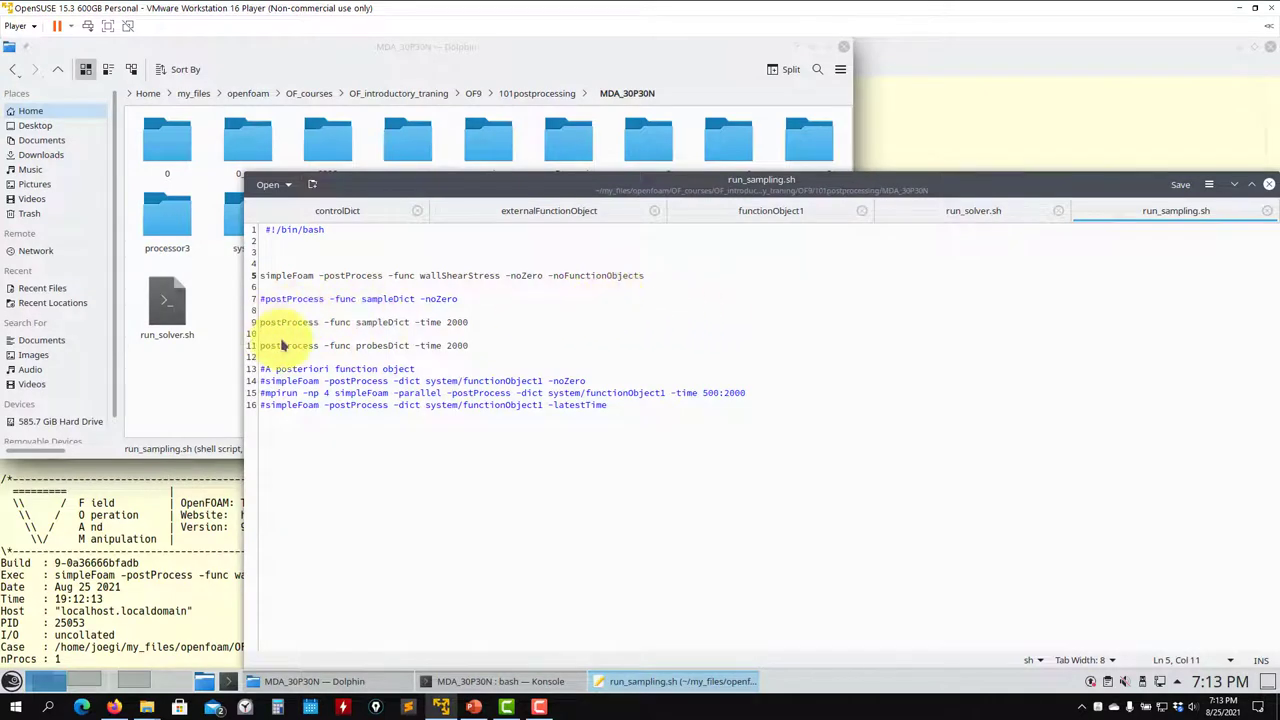
Delete the wallShearStress file from the case's 2000 folder and return to run_sampling.sh
click(205, 365)
double_click(326, 143)
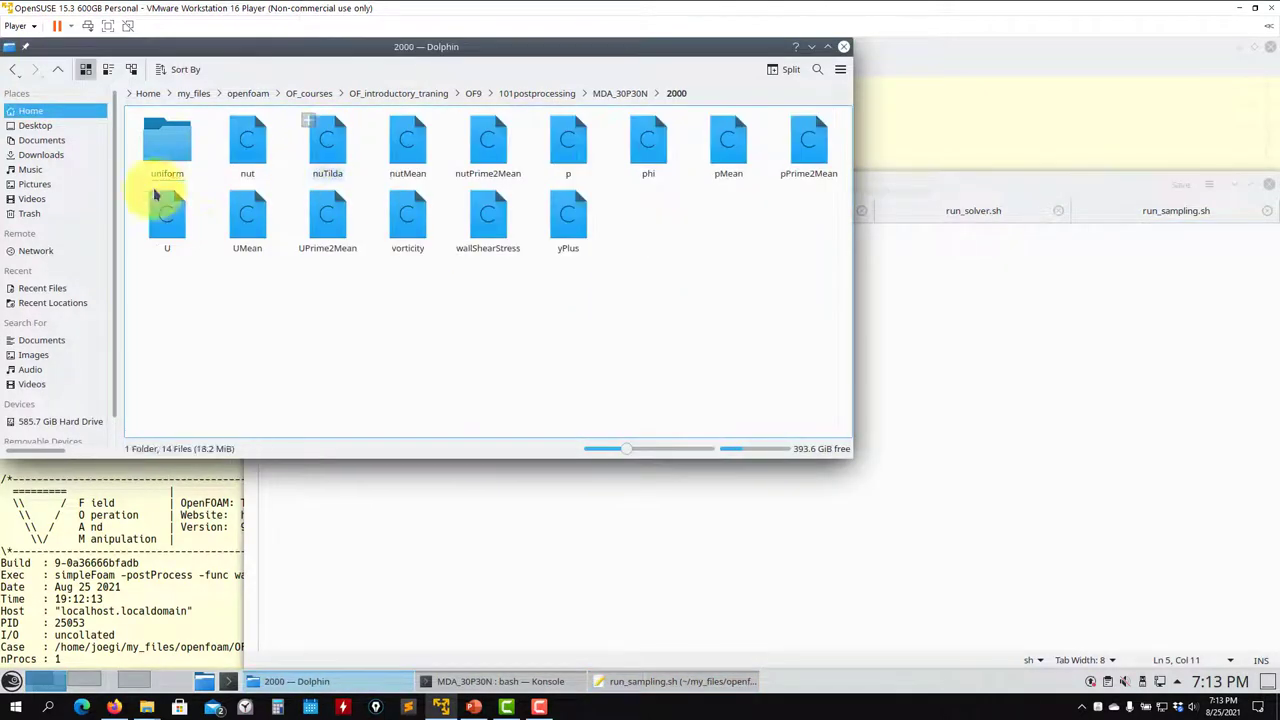
drag(521, 331, 492, 206)
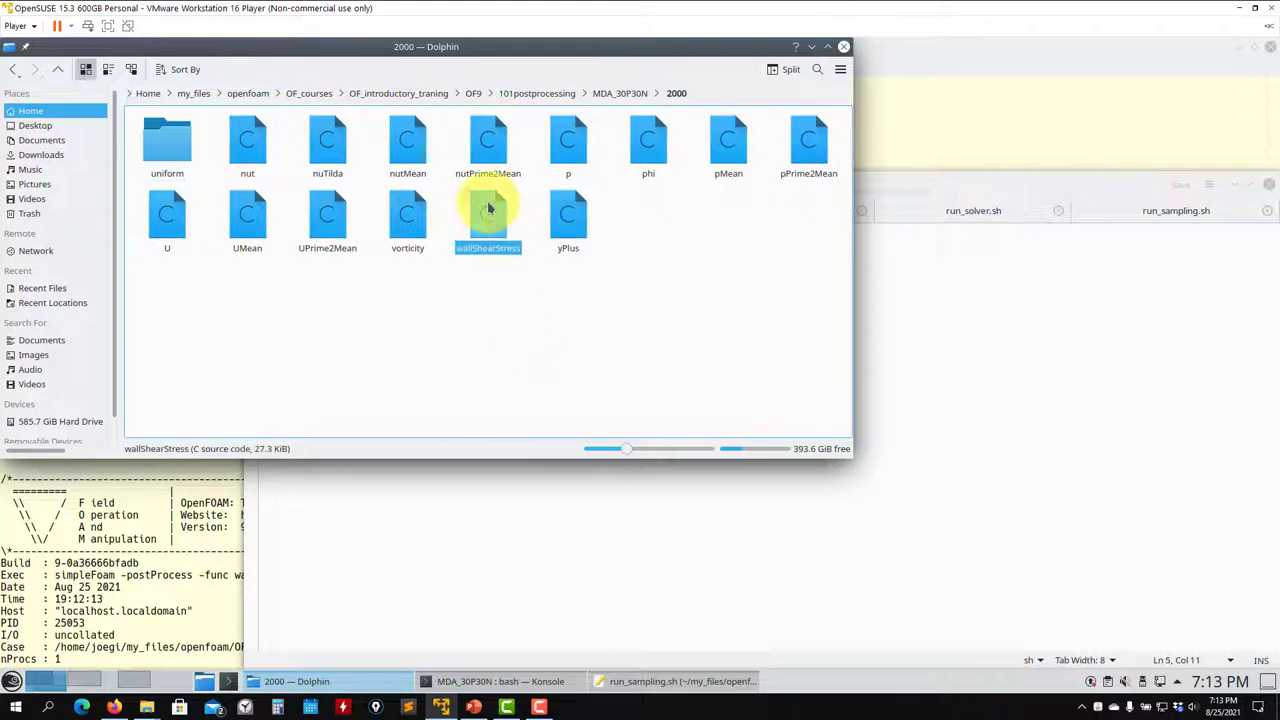
click(528, 243)
click(1186, 347)
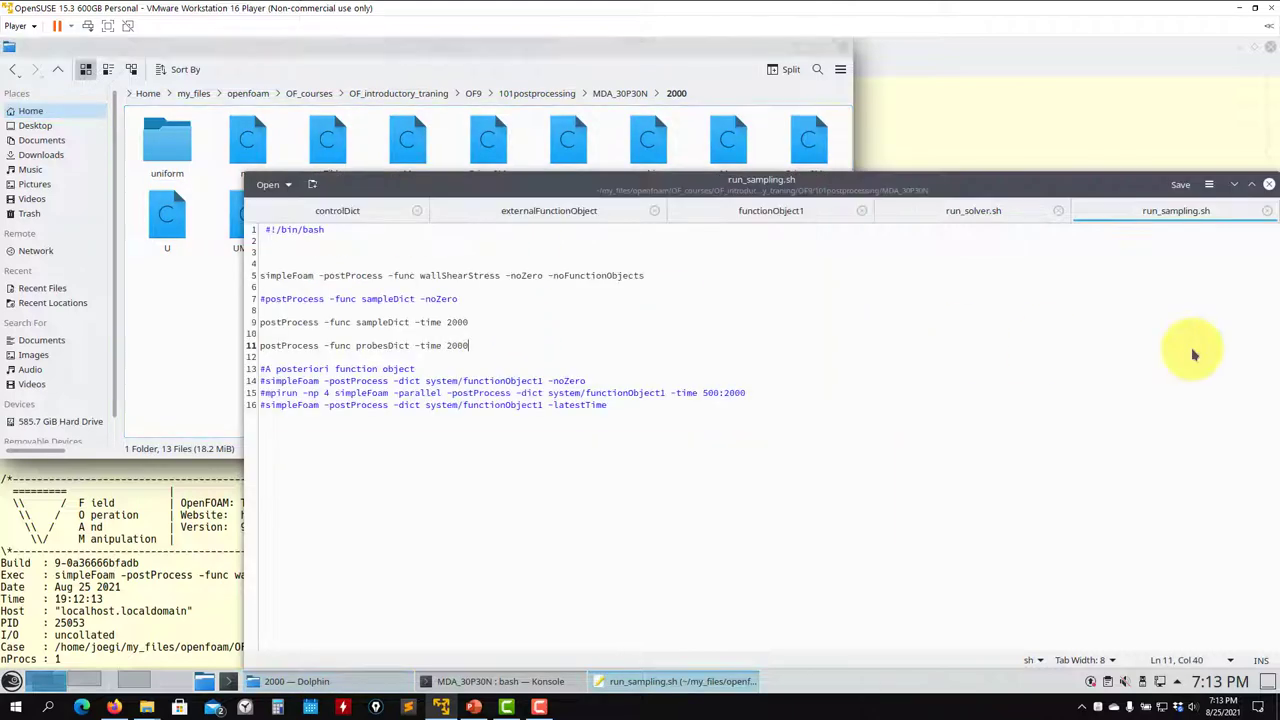
Review the function objects in controlDict, down to the field averaging settings and the externalFunctionObject include
click(352, 221)
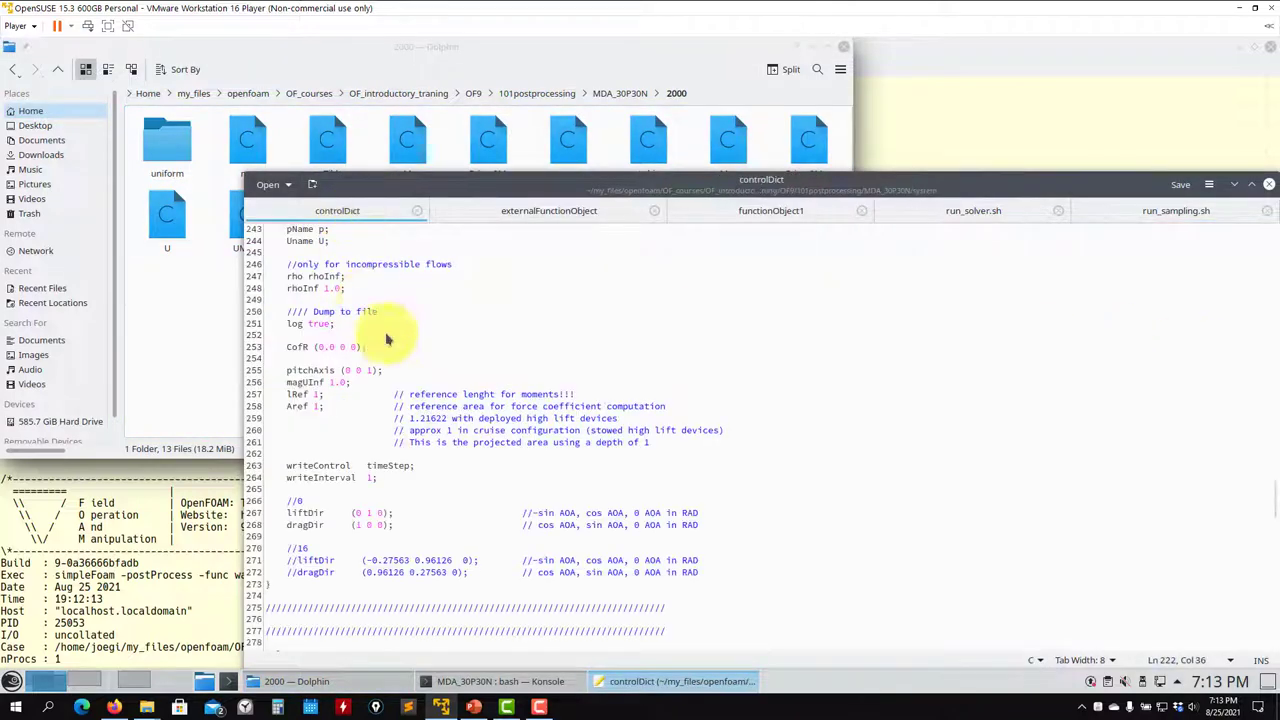
scroll(451, 451, down, 15)
scroll(425, 533, up, 20)
scroll(427, 530, up, 20)
scroll(427, 530, down, 20)
scroll(427, 528, down, 20)
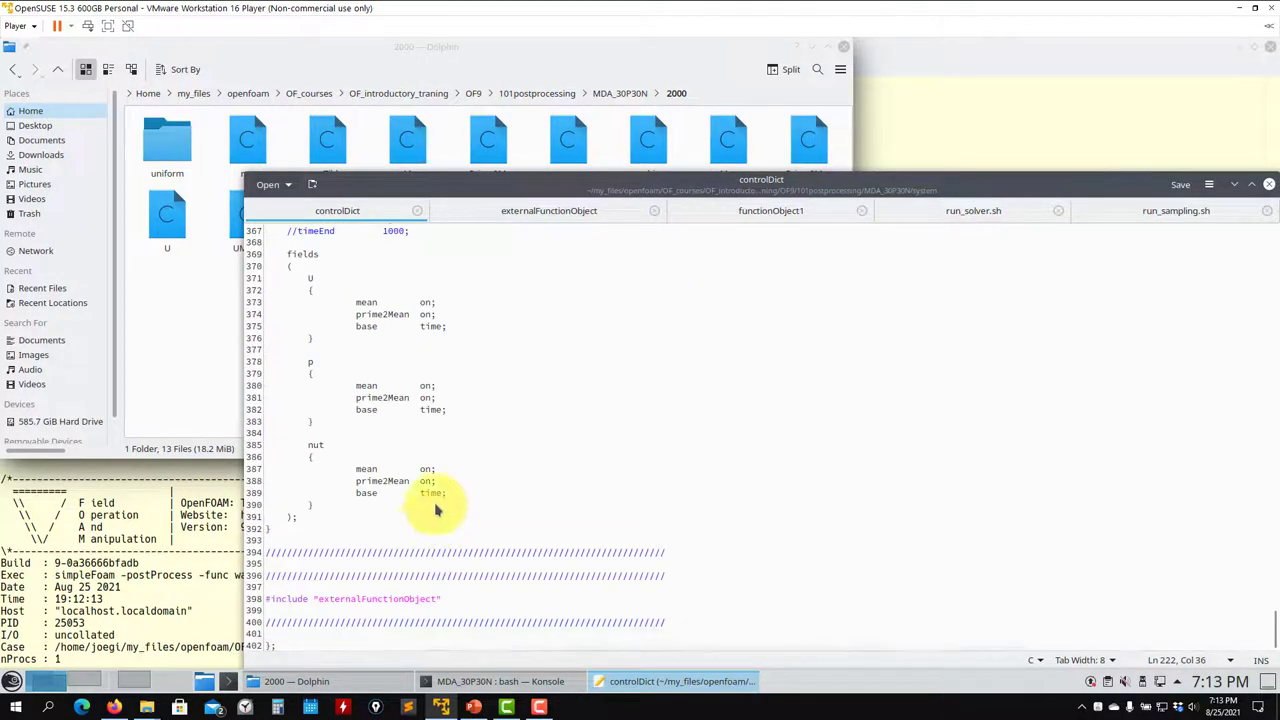
Return Dolphin to the MDA_30P30N folder and examine the -postProcess option of the wallShearStress command in run_sampling.sh
click(205, 393)
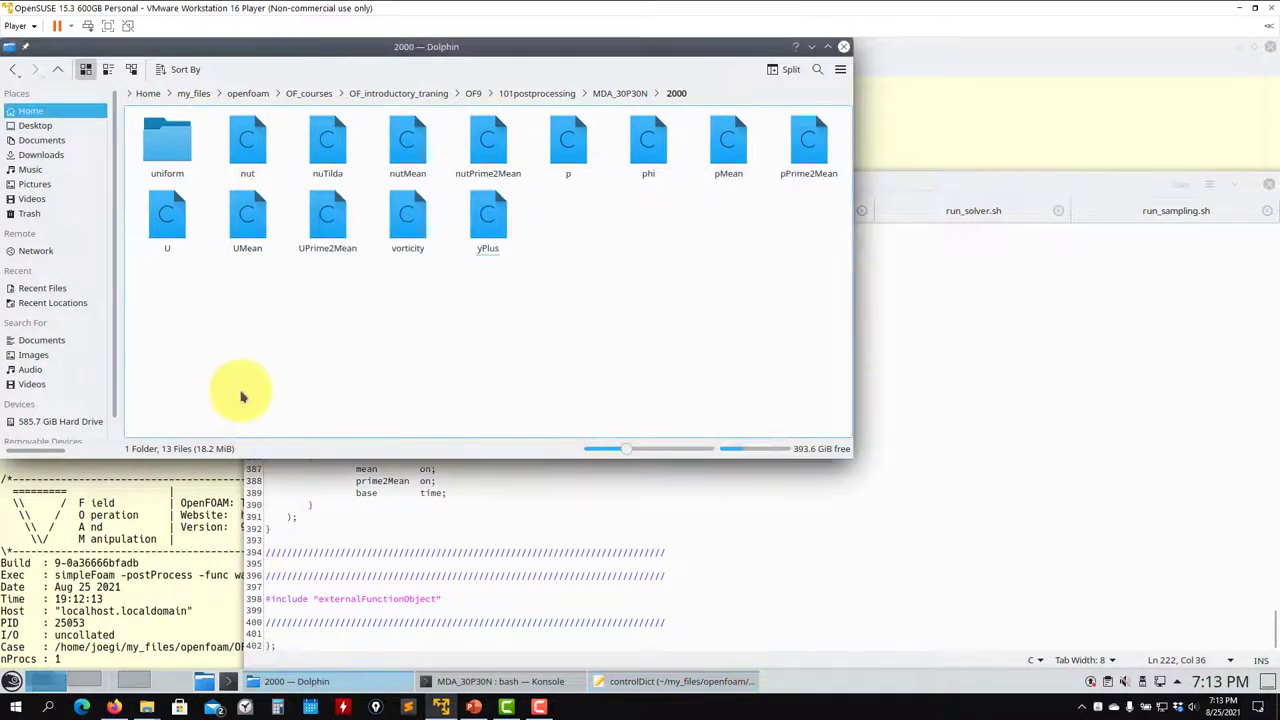
click(57, 70)
click(846, 491)
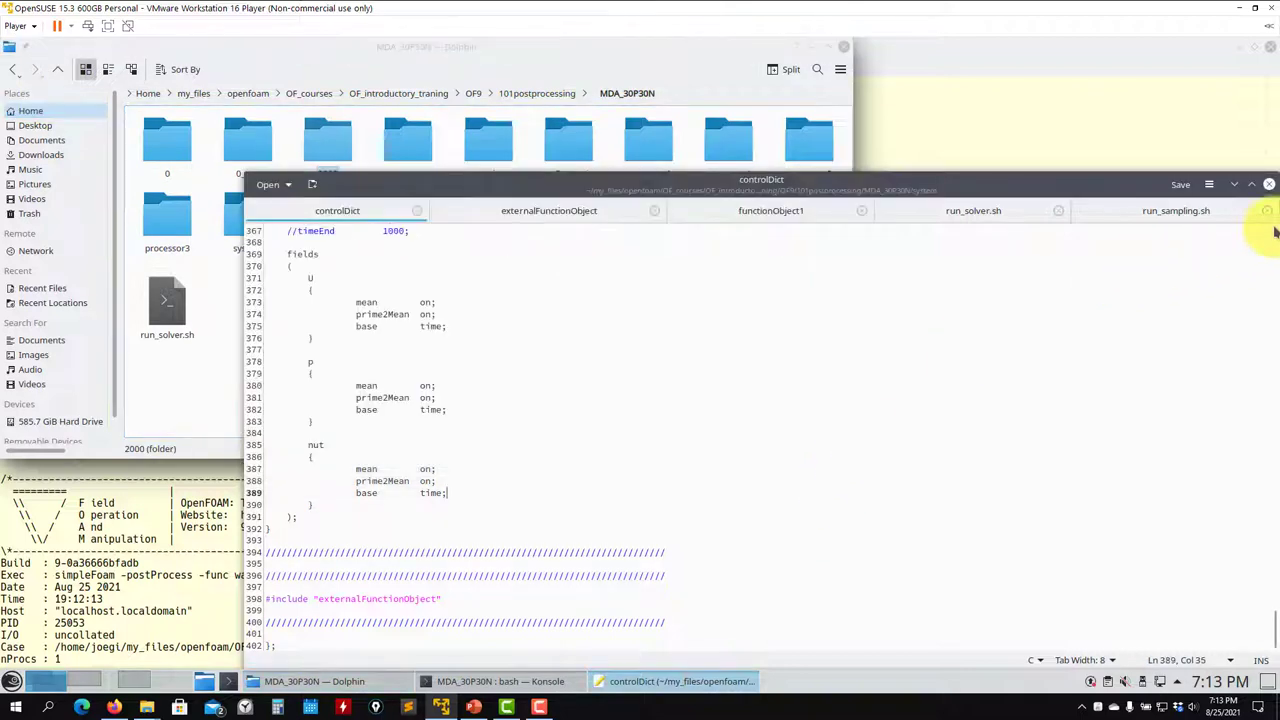
click(1187, 211)
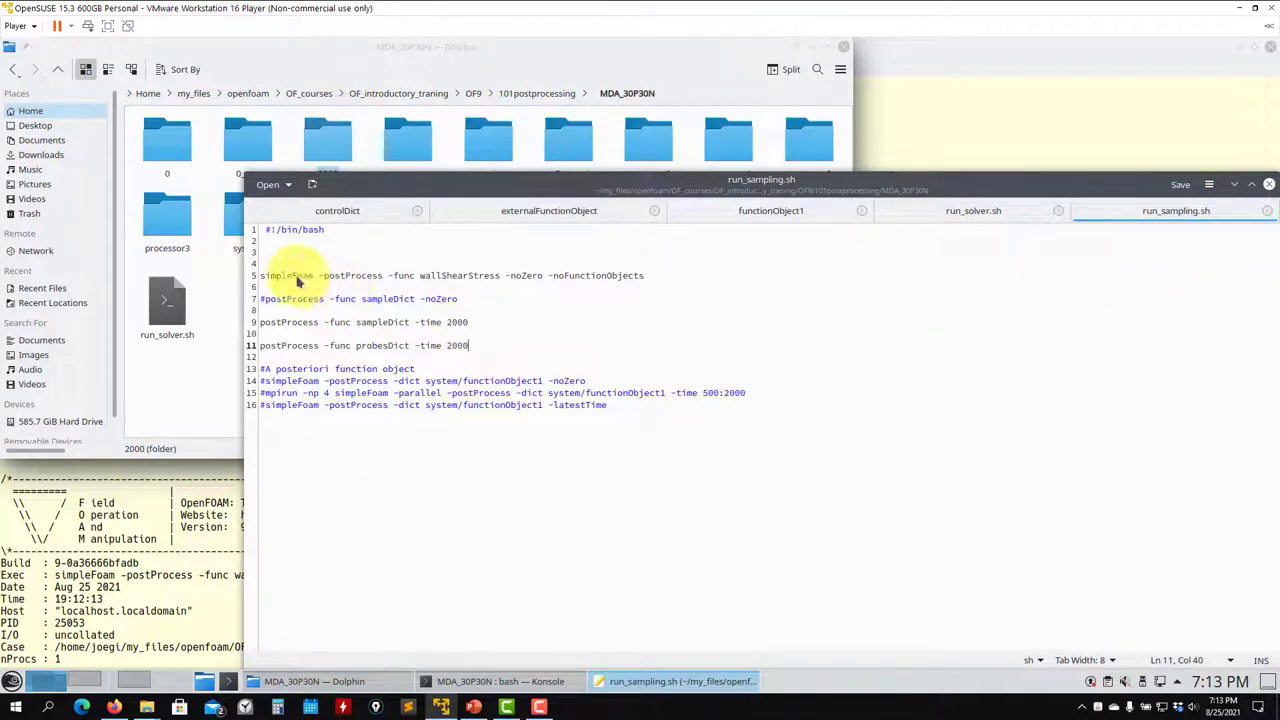
triple_click(447, 279)
click(287, 276)
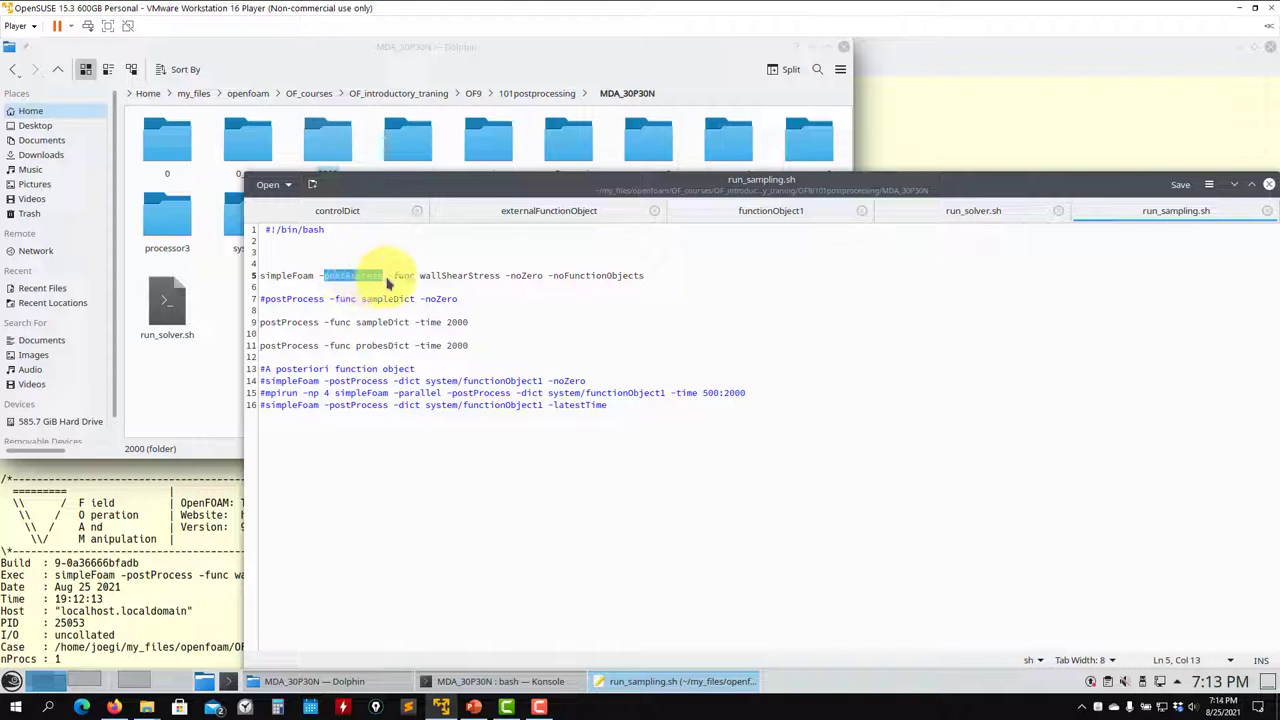
drag(388, 280, 322, 280)
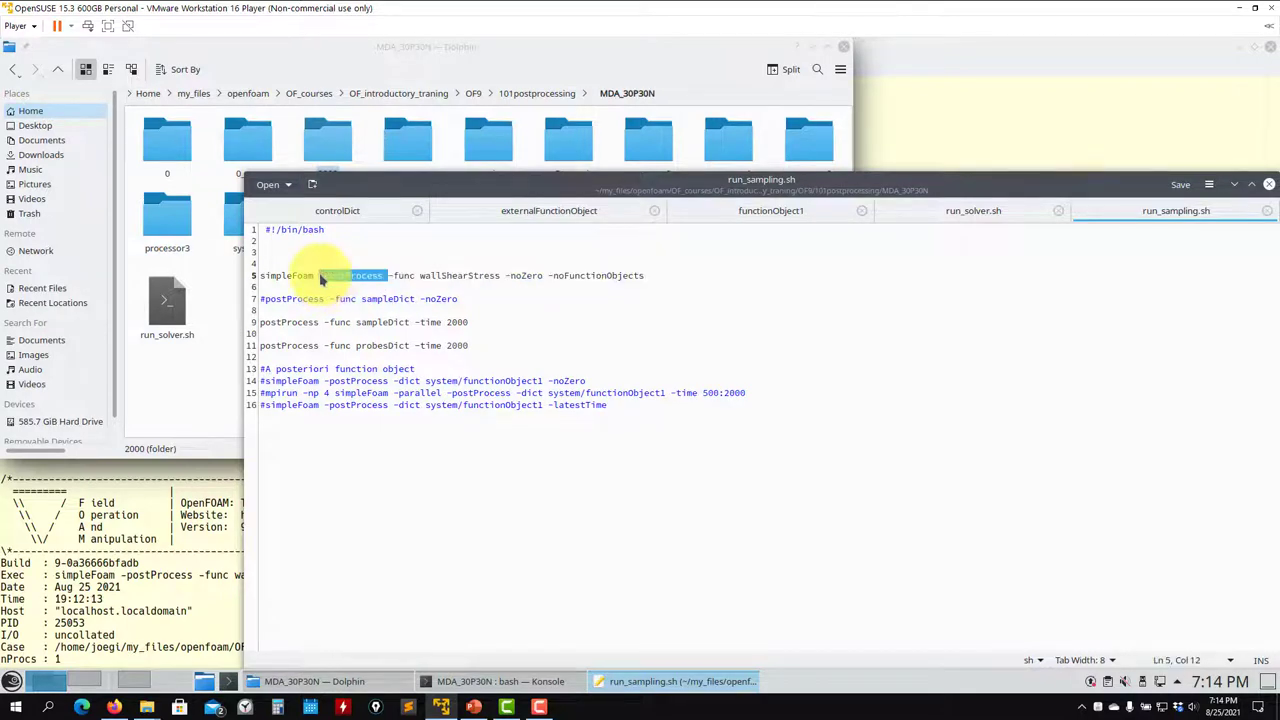
Copy simpleFoam -postProcess -func wallShearStress -noZero -noFunctionObjects from run_sampling.sh and run it in Konsole
triple_click(507, 281)
key(ctrl+c)
click(103, 566)
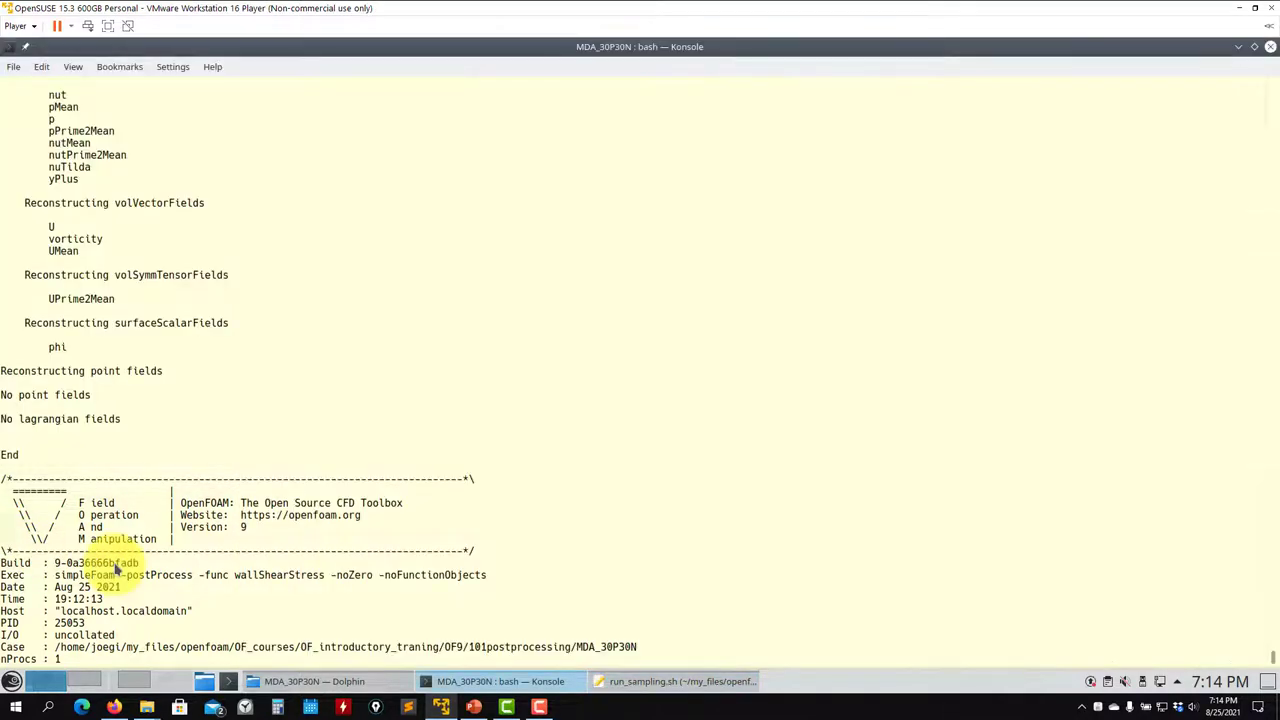
middle_click(115, 570)
key(Return)
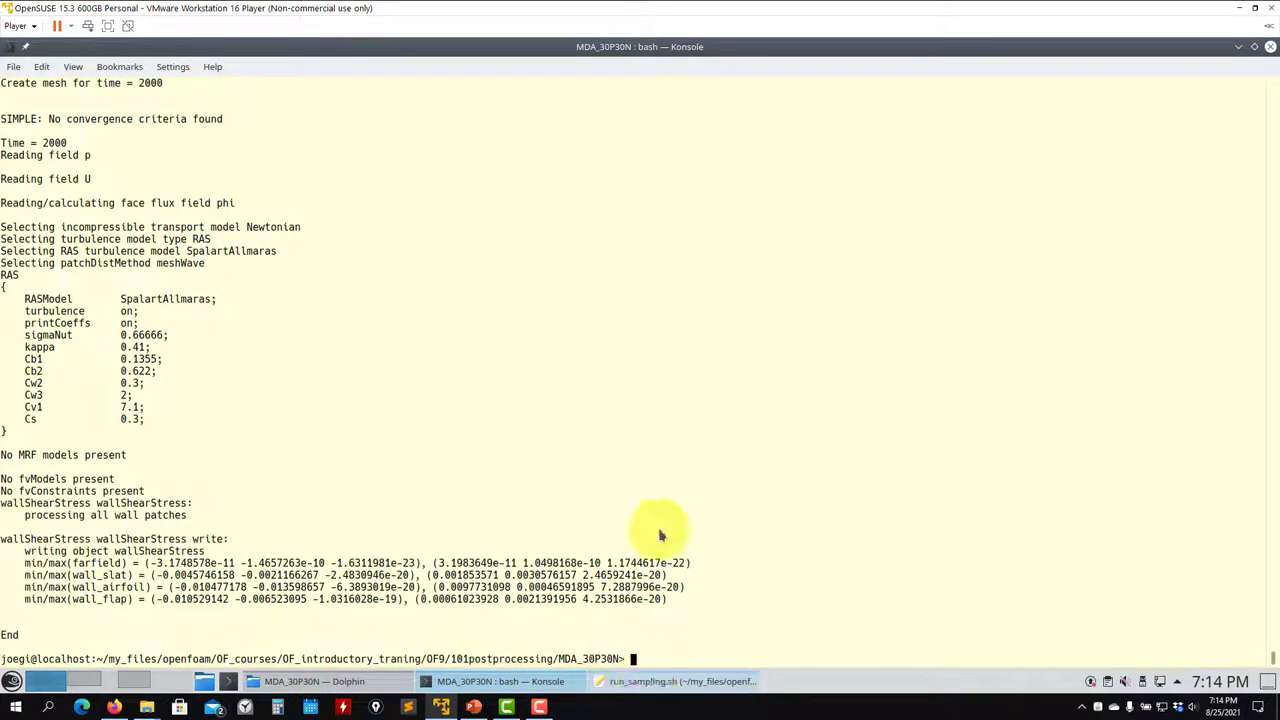
Try to list the available function objects with simpleFoam -postProcess, using -func -list and -func list
key(Up)
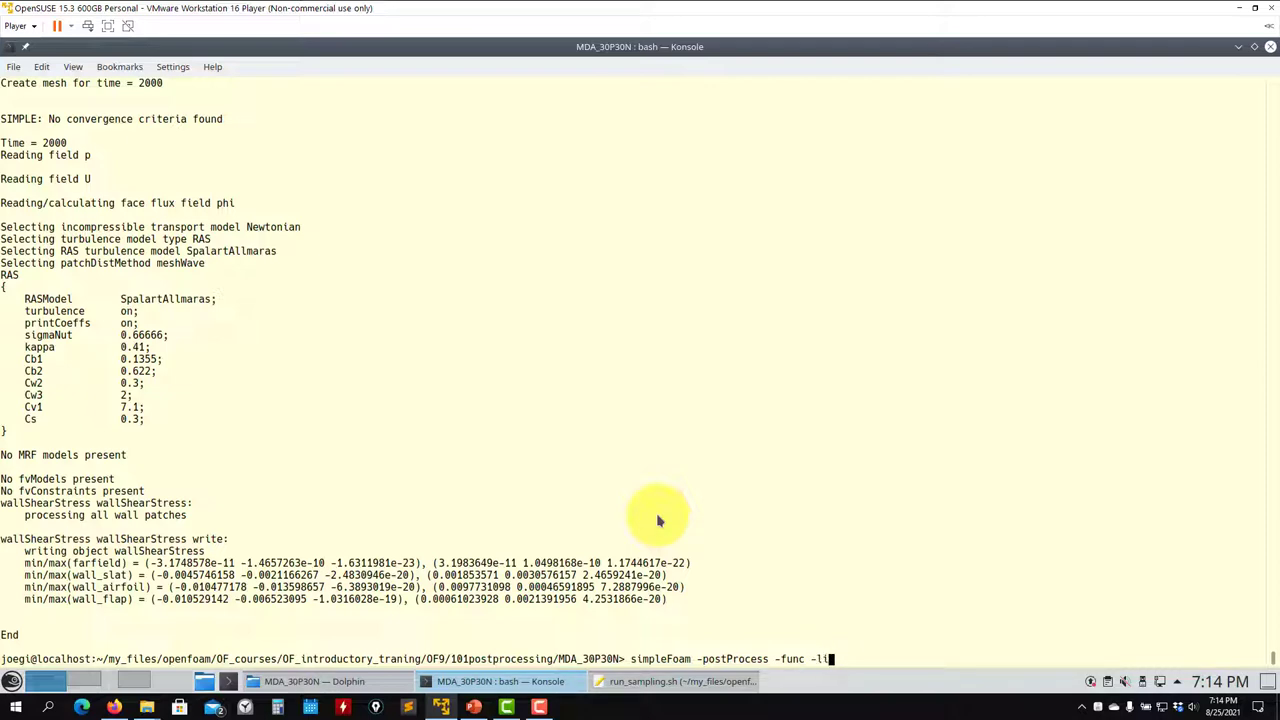
key(Return)
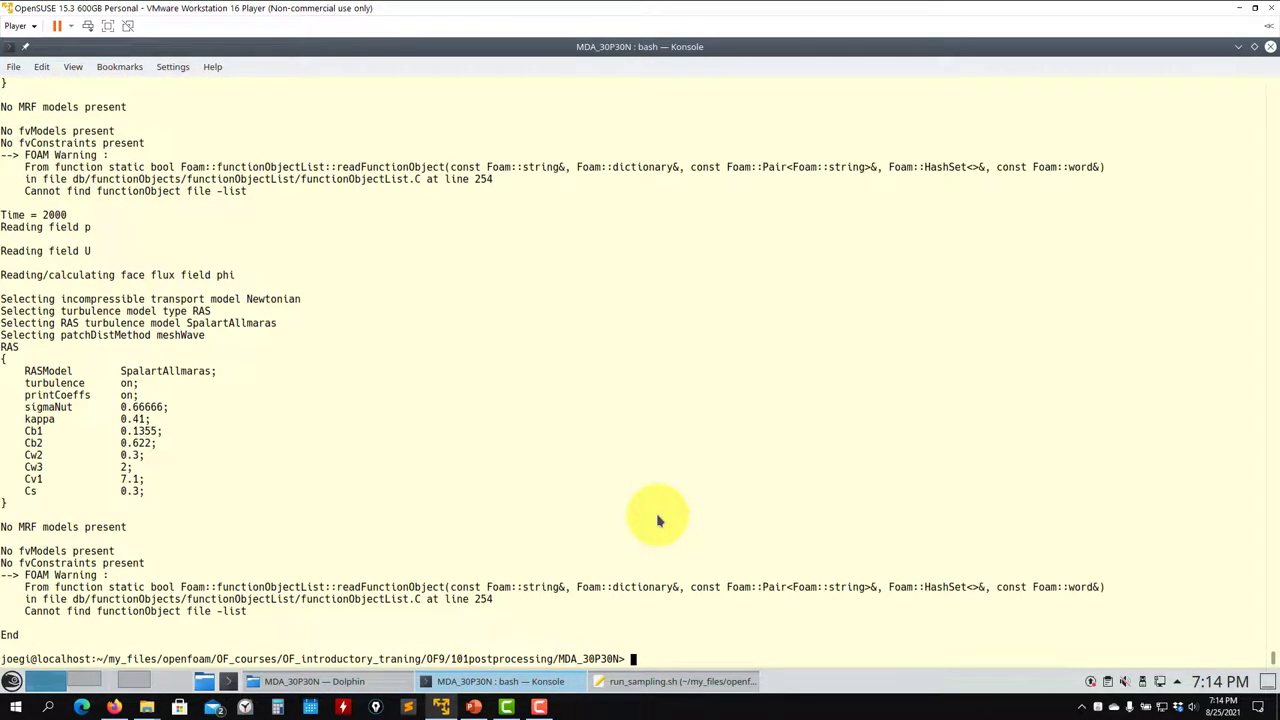
key(Up)
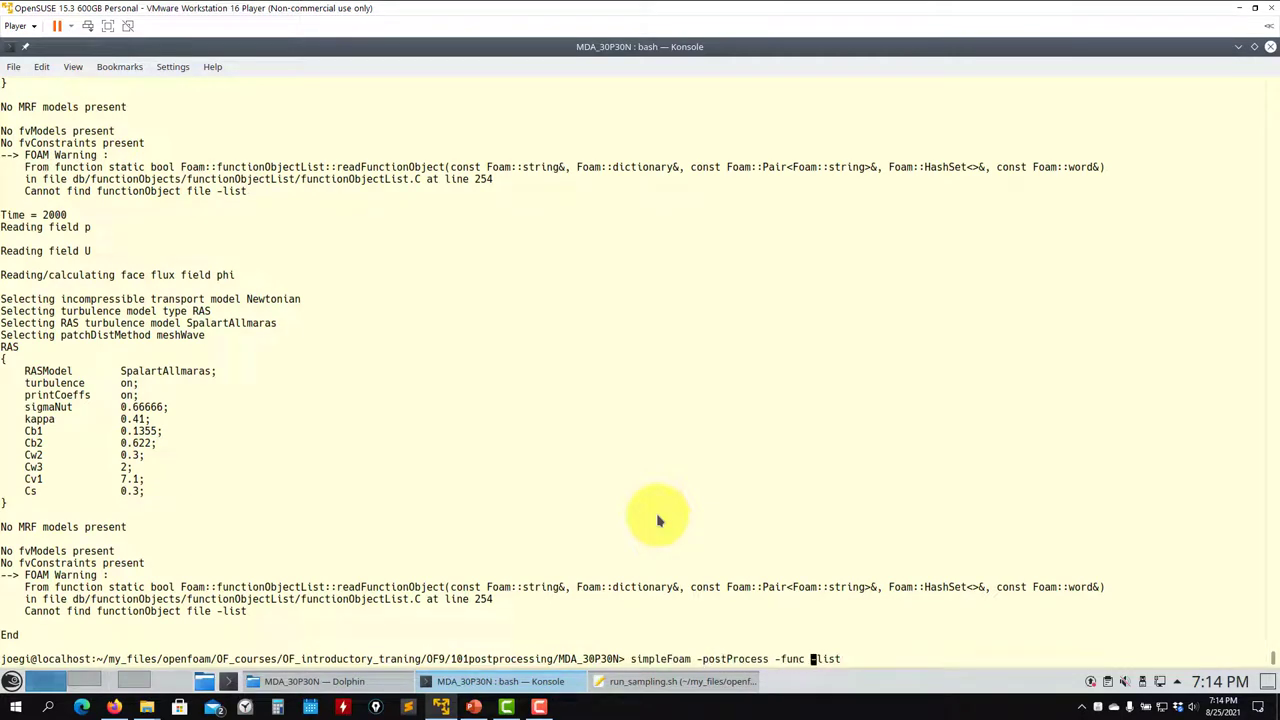
key(Return)
Try to list the function objects with the standalone utility, using postProcess -func -list and postProcess -func without an argument
key(Up)
key(BackSpace)
key(BackSpace)
key(BackSpace)
key(BackSpace)
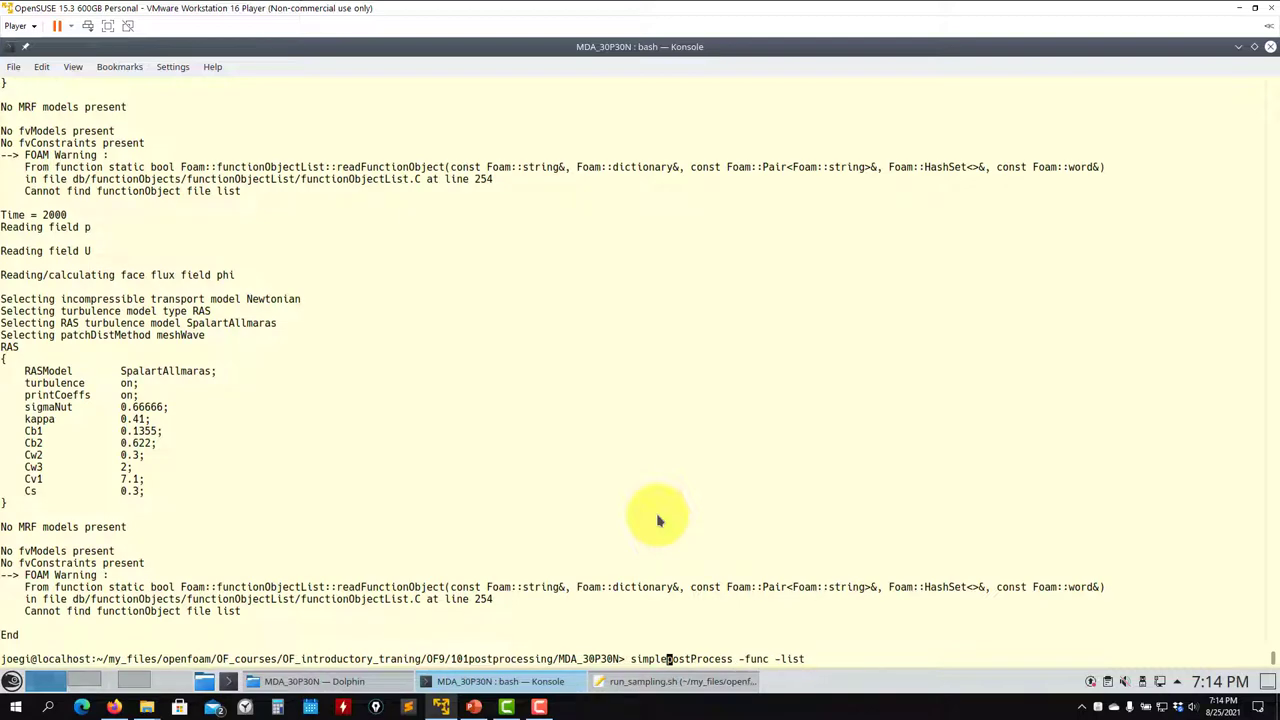
key(Return)
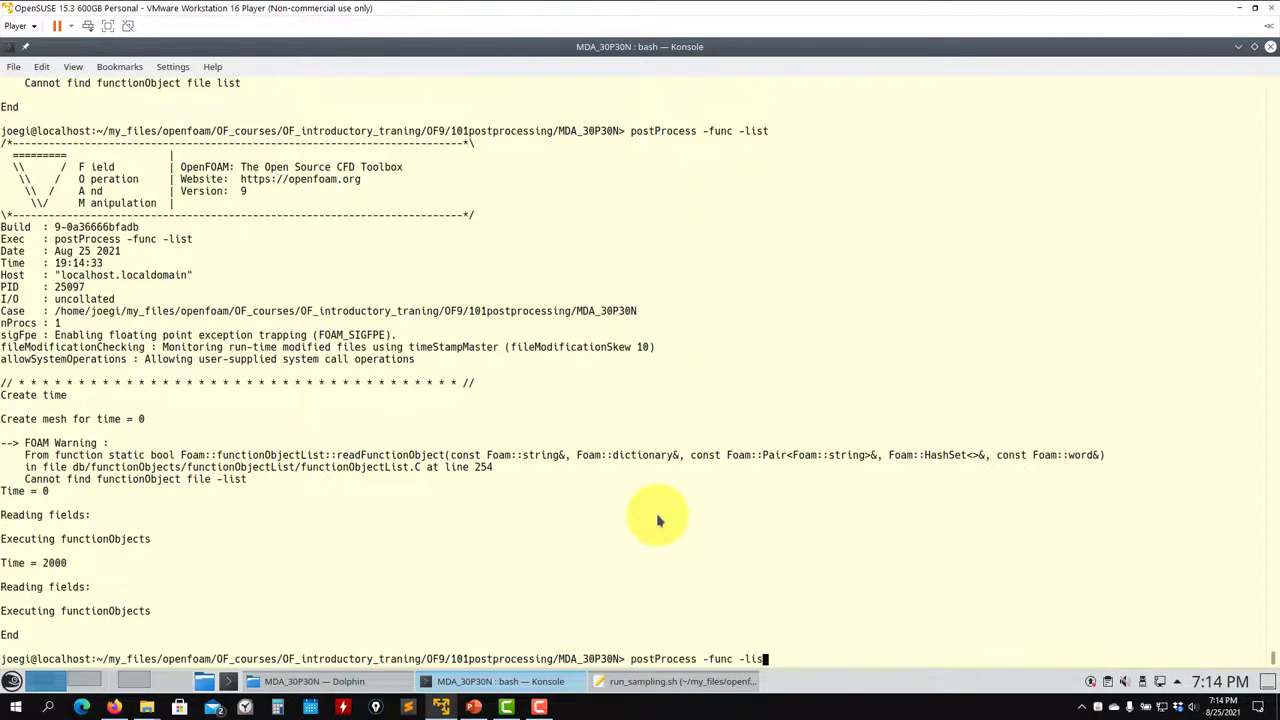
key(BackSpace)
key(Return)
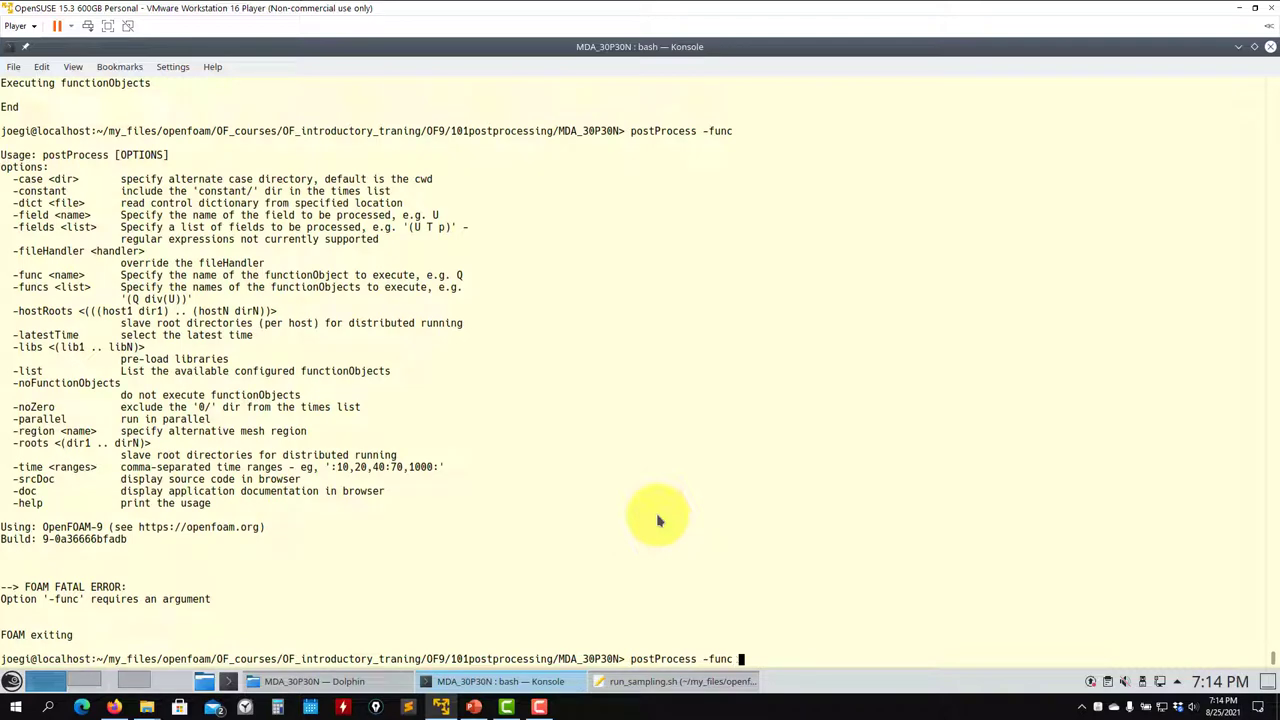
key(Return)
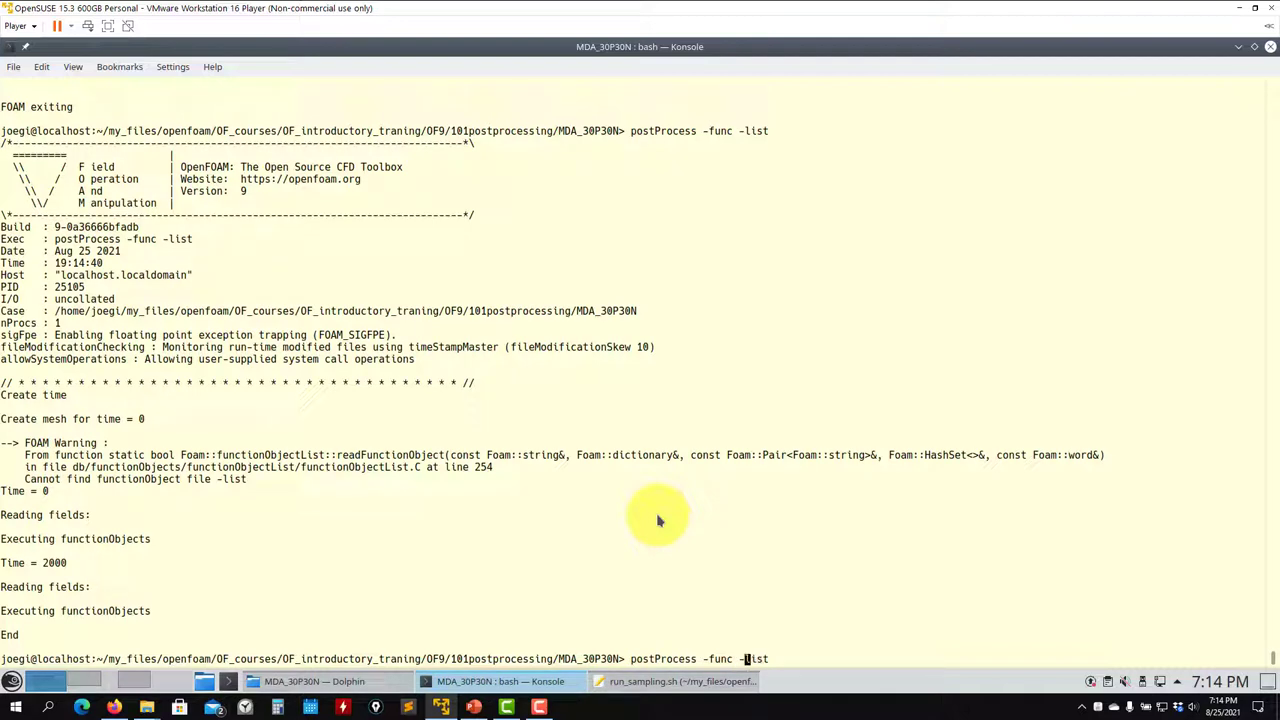
List the available function objects with postProcess -list, and enter the solver variant simpleFoam -postProcess -list
key(Return)
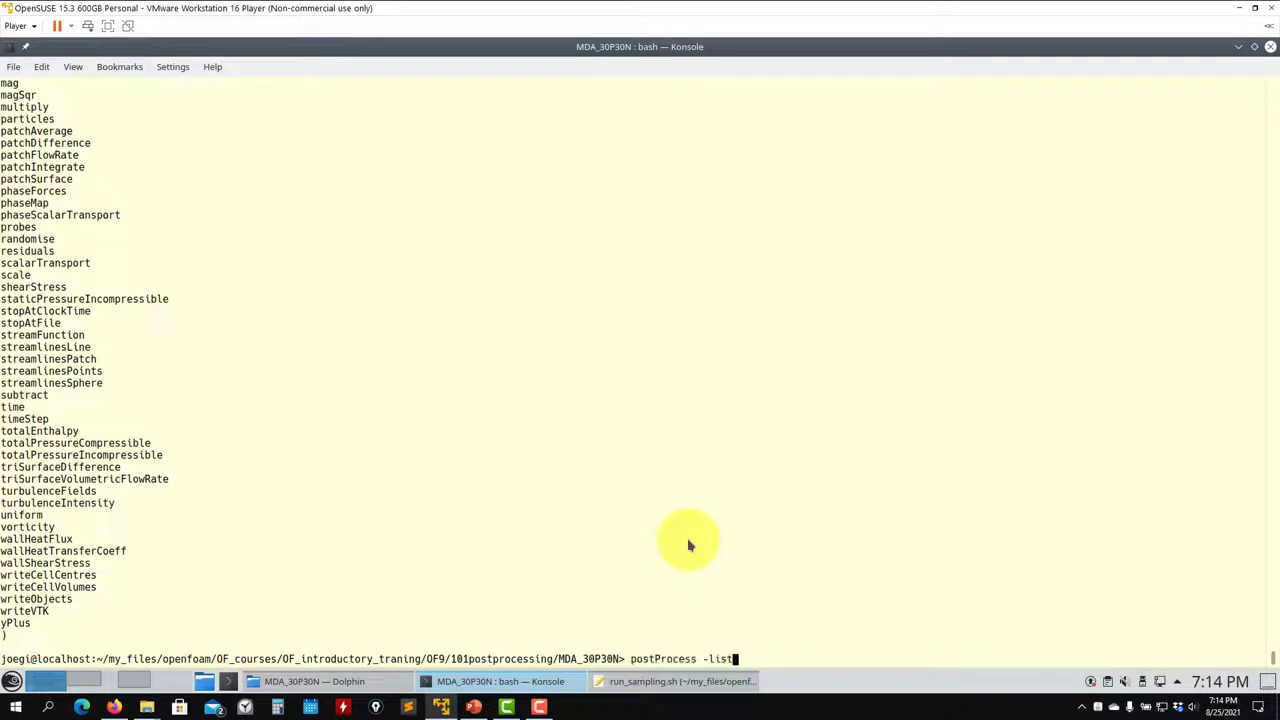
key(Up)
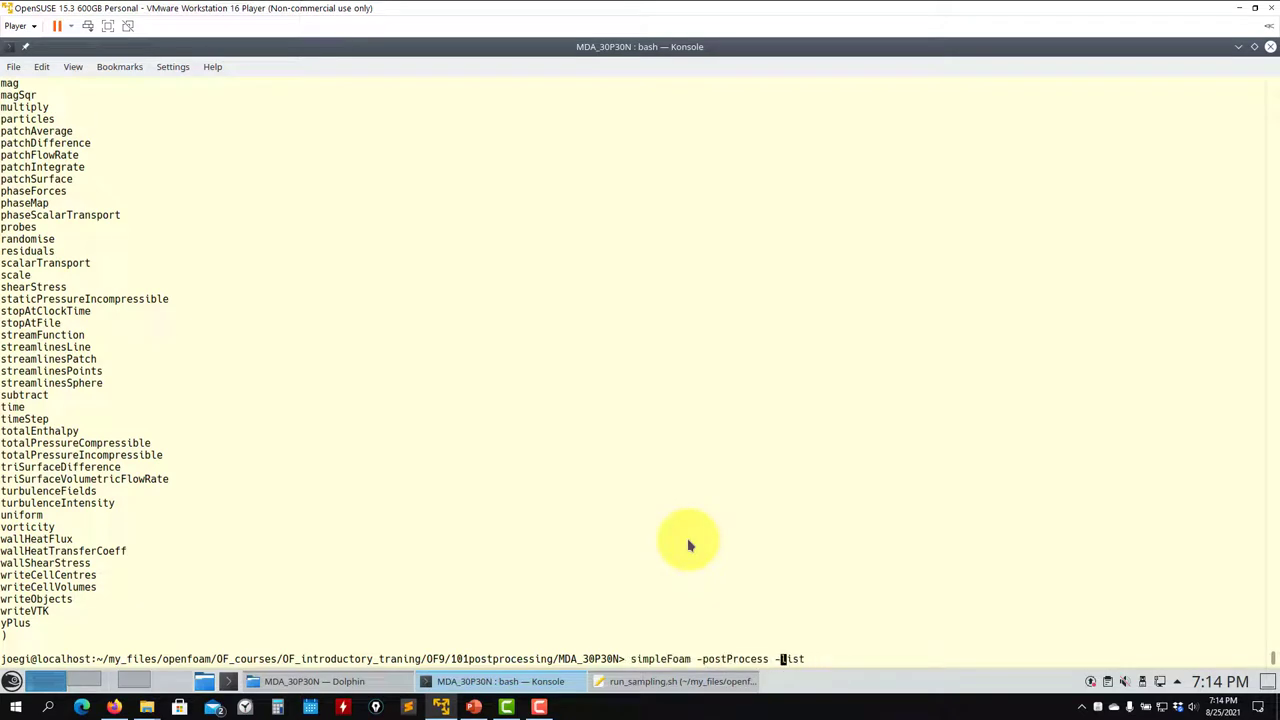
key(Down)
key(Up)
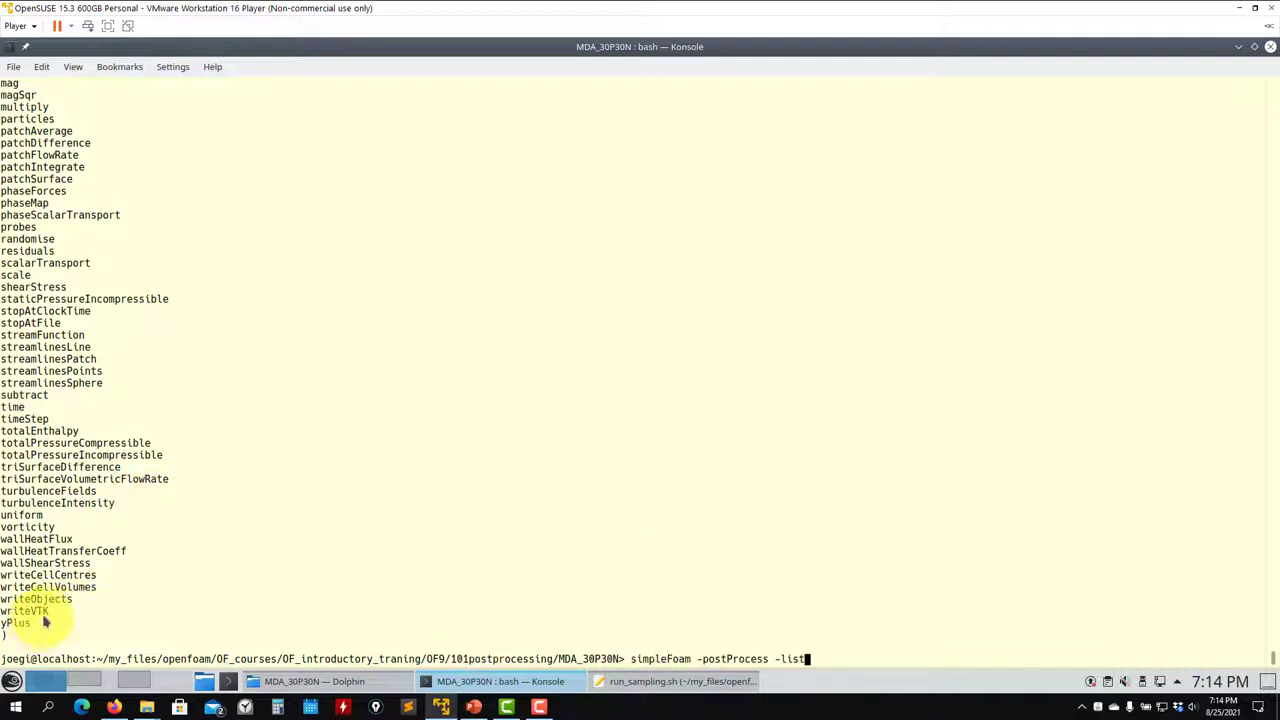
Look through the printed list of configured function objects, and return to run_sampling.sh in the text editor
scroll(45, 610, up, 3)
scroll(100, 345, up, 18)
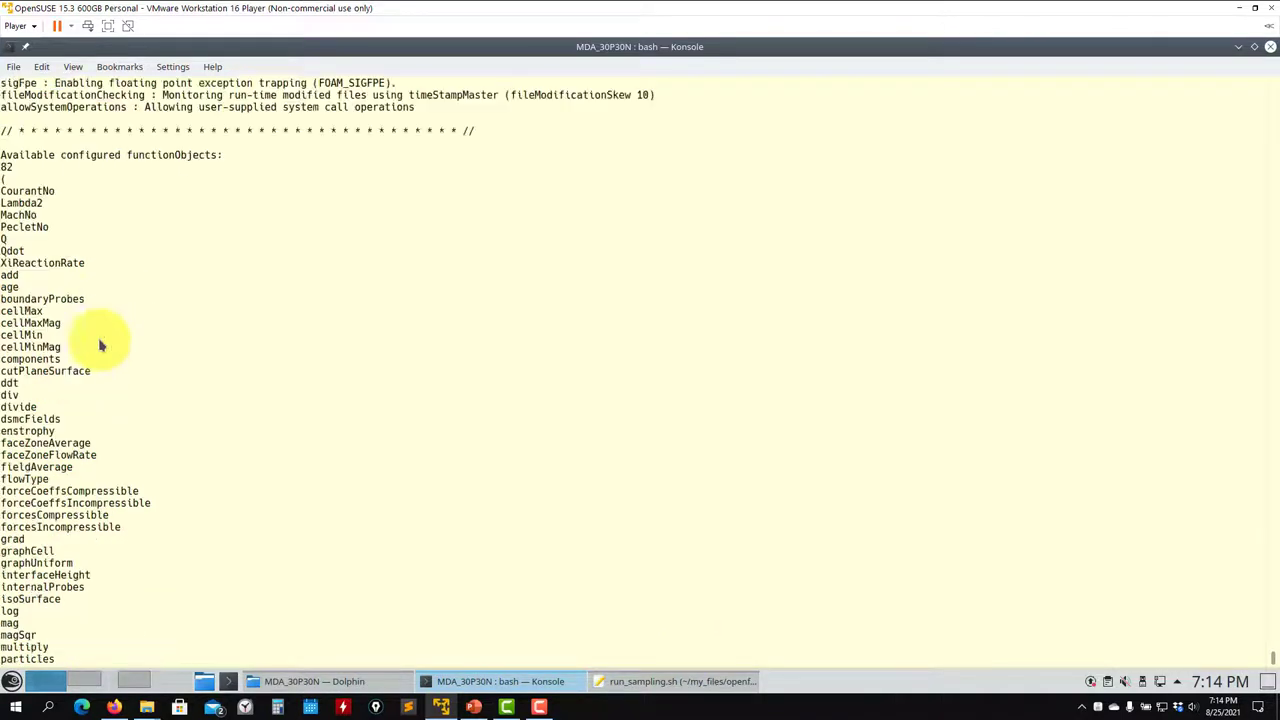
scroll(100, 345, down, 20)
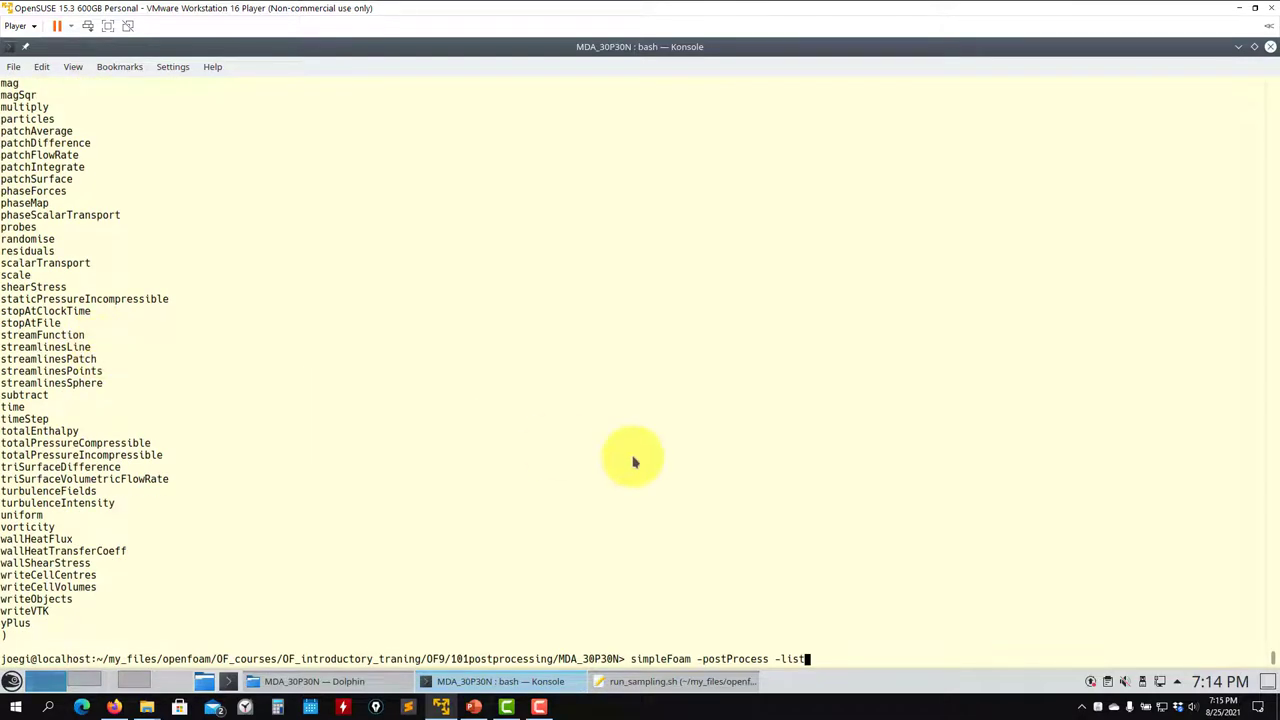
click(650, 681)
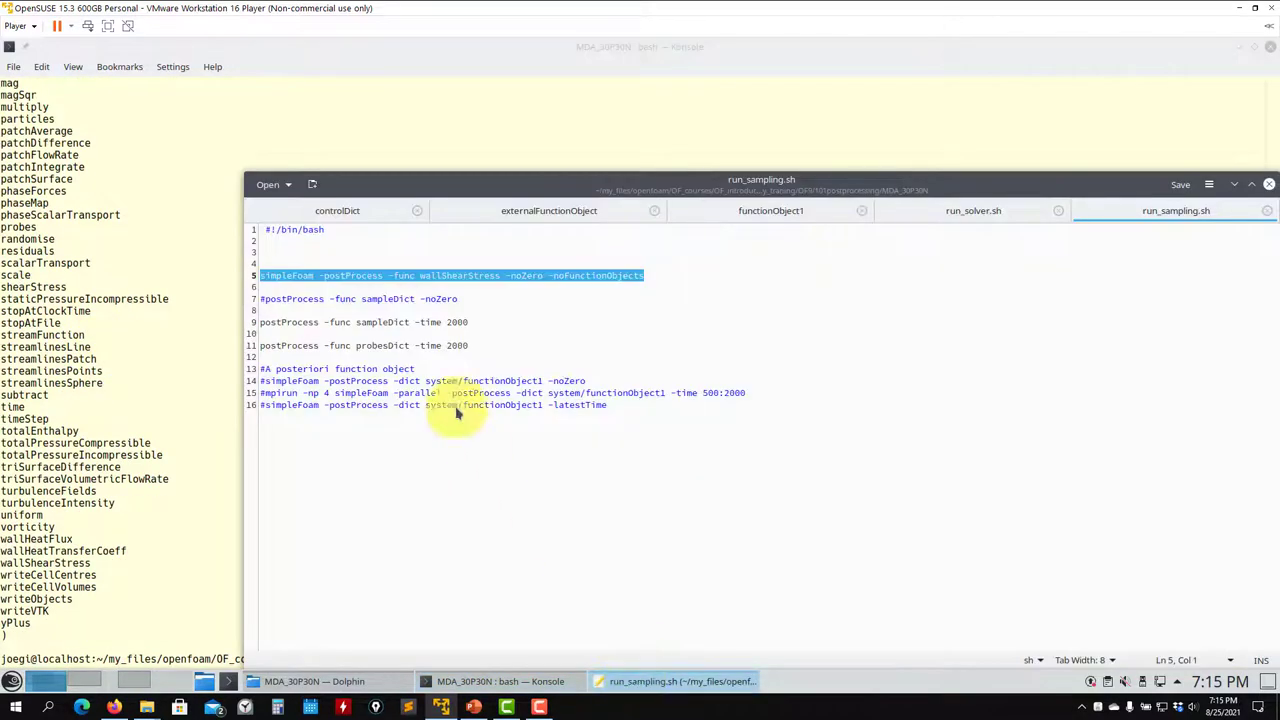
Review the solver-based wallShearStress command and the standalone postProcess command for sampleDict at time 2000 in run_sampling.sh
click(373, 282)
click(374, 278)
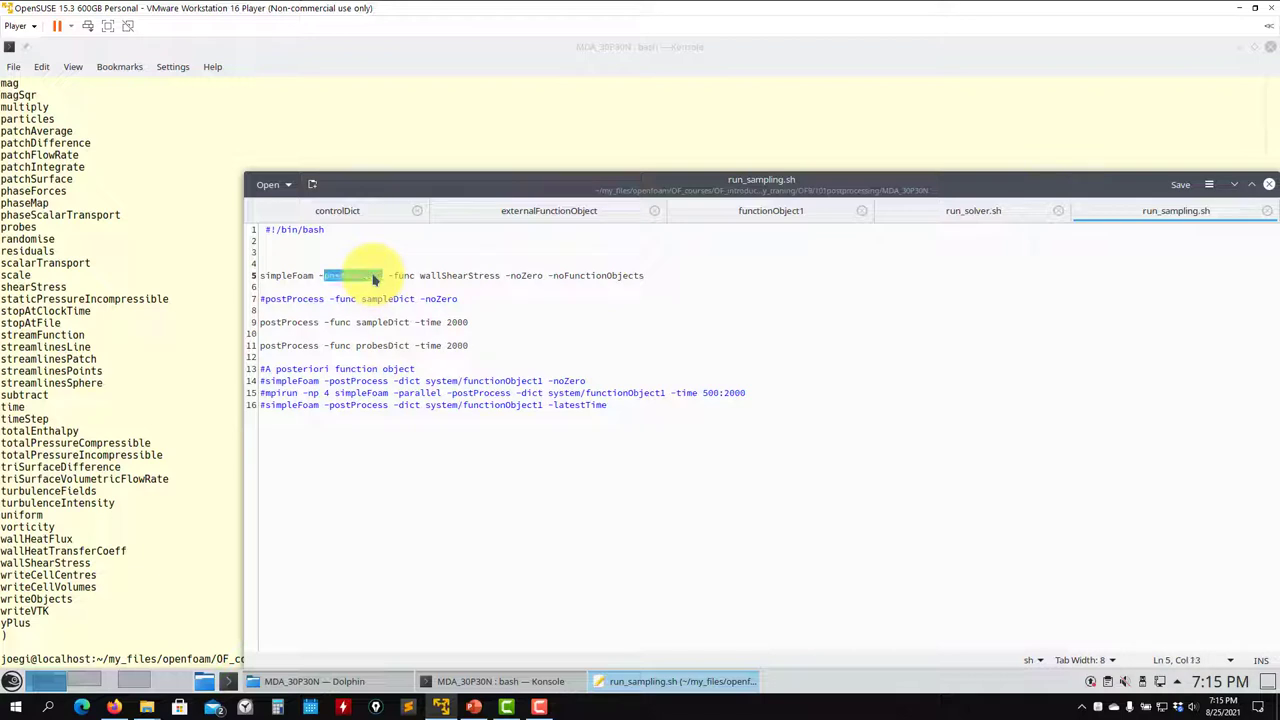
triple_click(374, 278)
triple_click(375, 323)
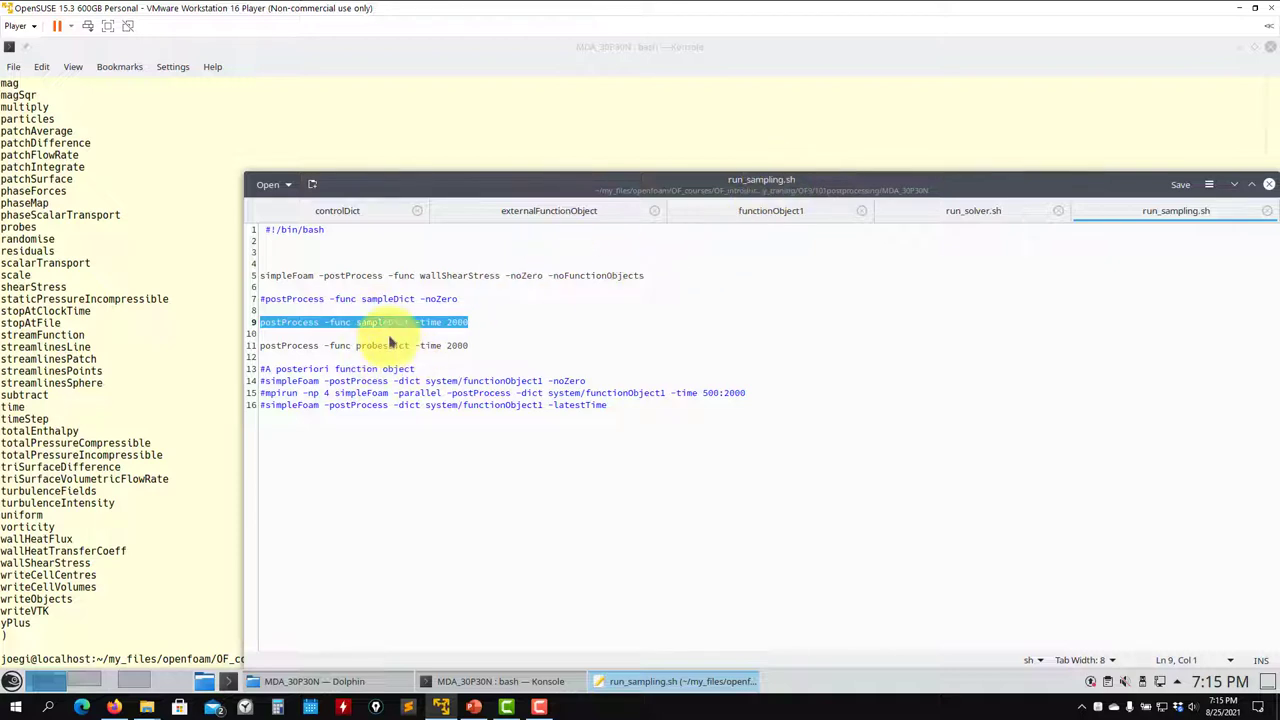
Review the a posteriori note and probes_online entry in externalFunctionObject, and examine the postProcess utility call for sampleDict in run_sampling.sh
click(571, 212)
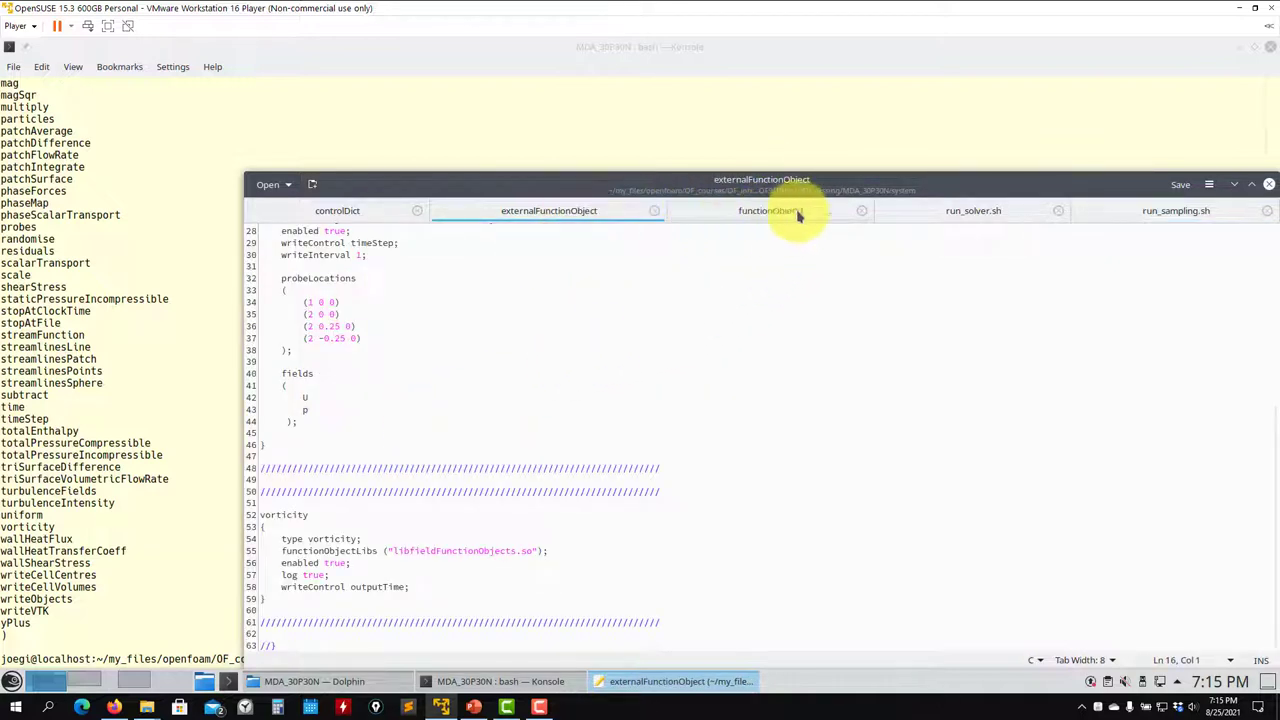
scroll(514, 357, up, 9)
scroll(514, 357, down, 5)
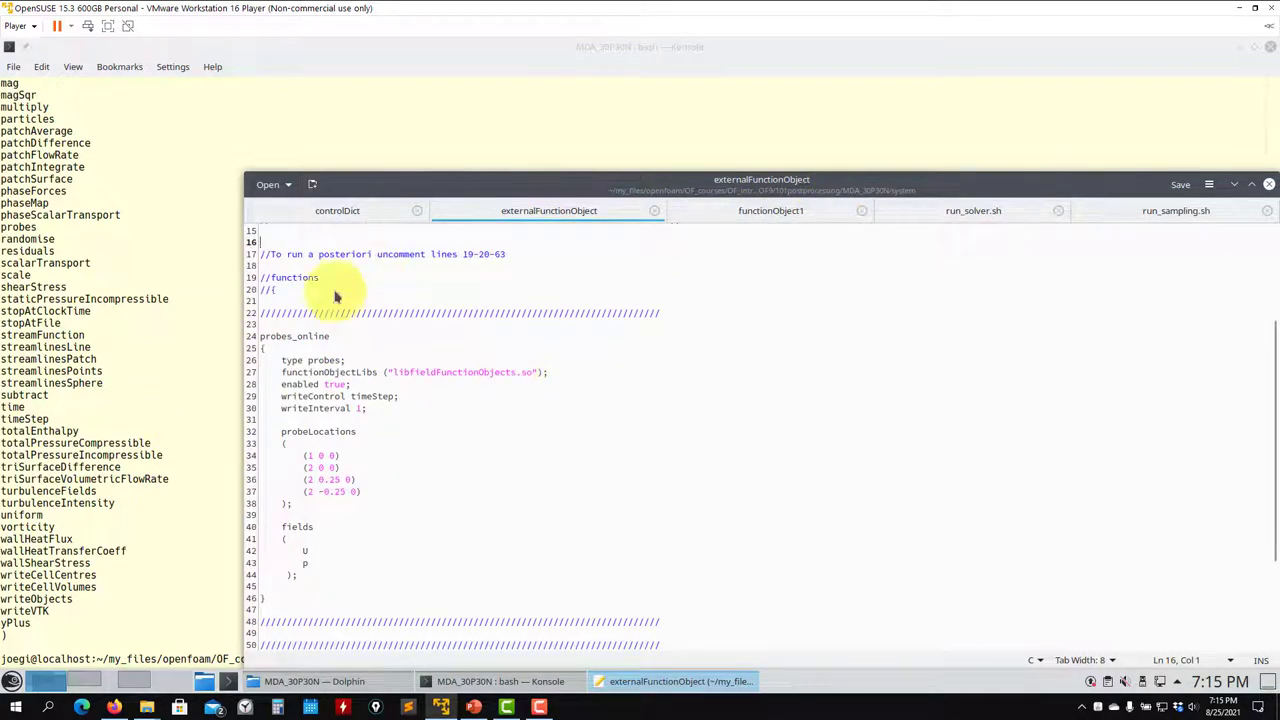
click(1157, 222)
click(324, 345)
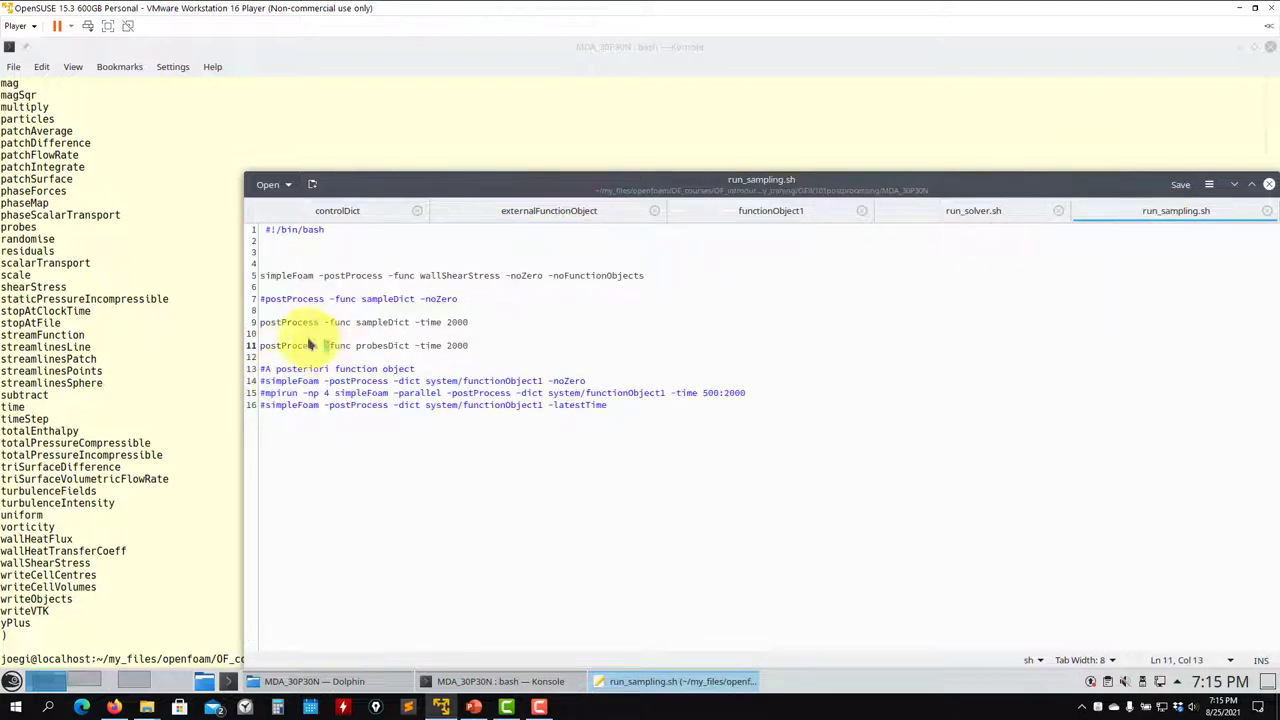
triple_click(287, 324)
double_click(287, 324)
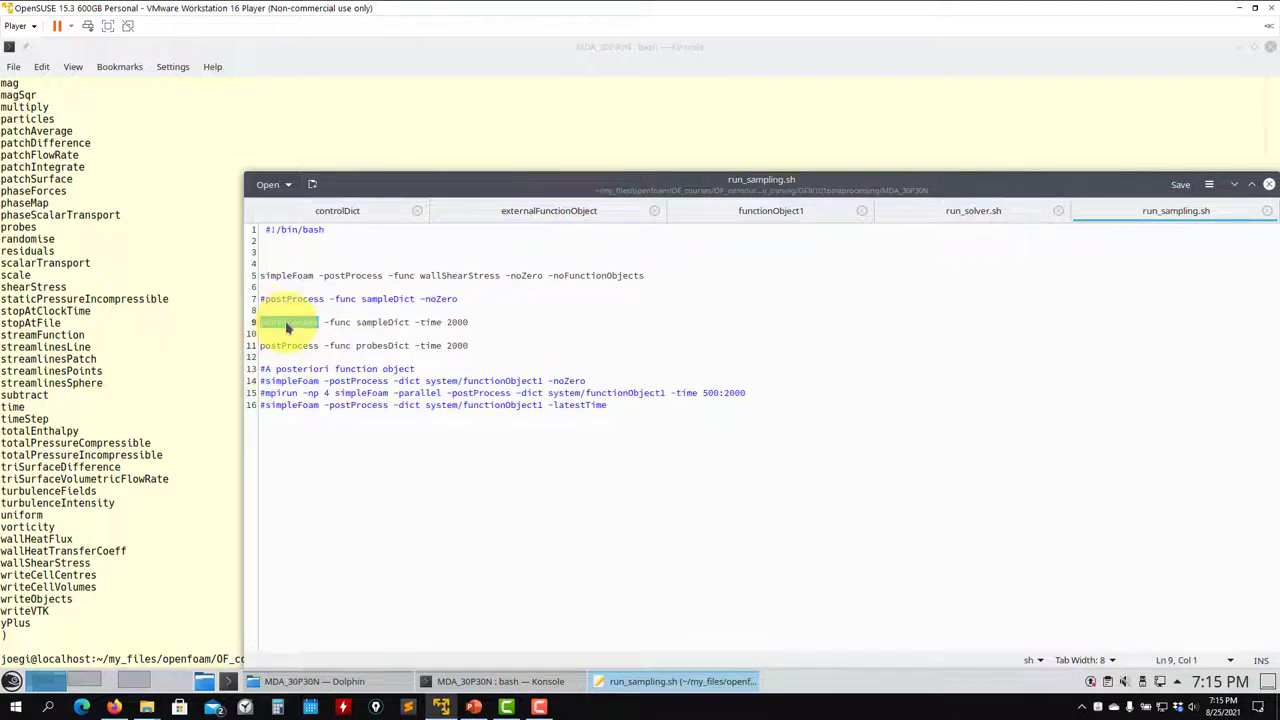
Display the description of postProcess with foamInfo postProcess, choosing file 1, and return to the text editor
click(120, 414)
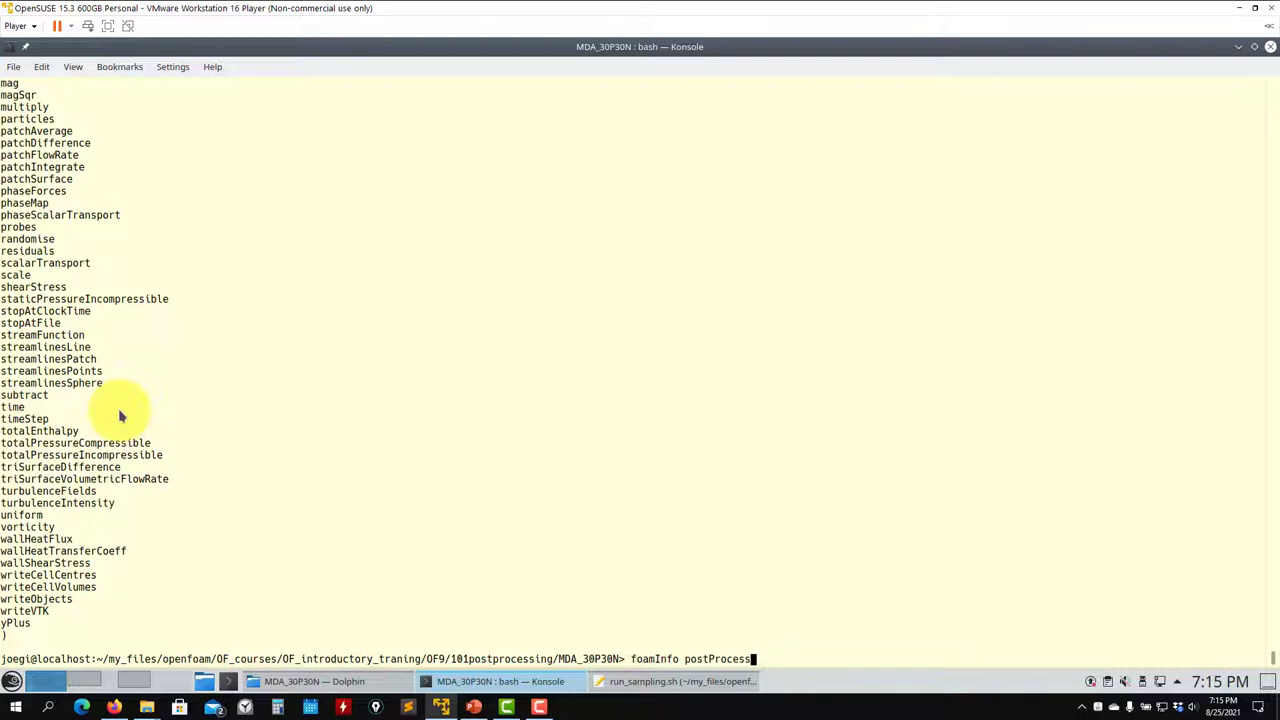
key(Return)
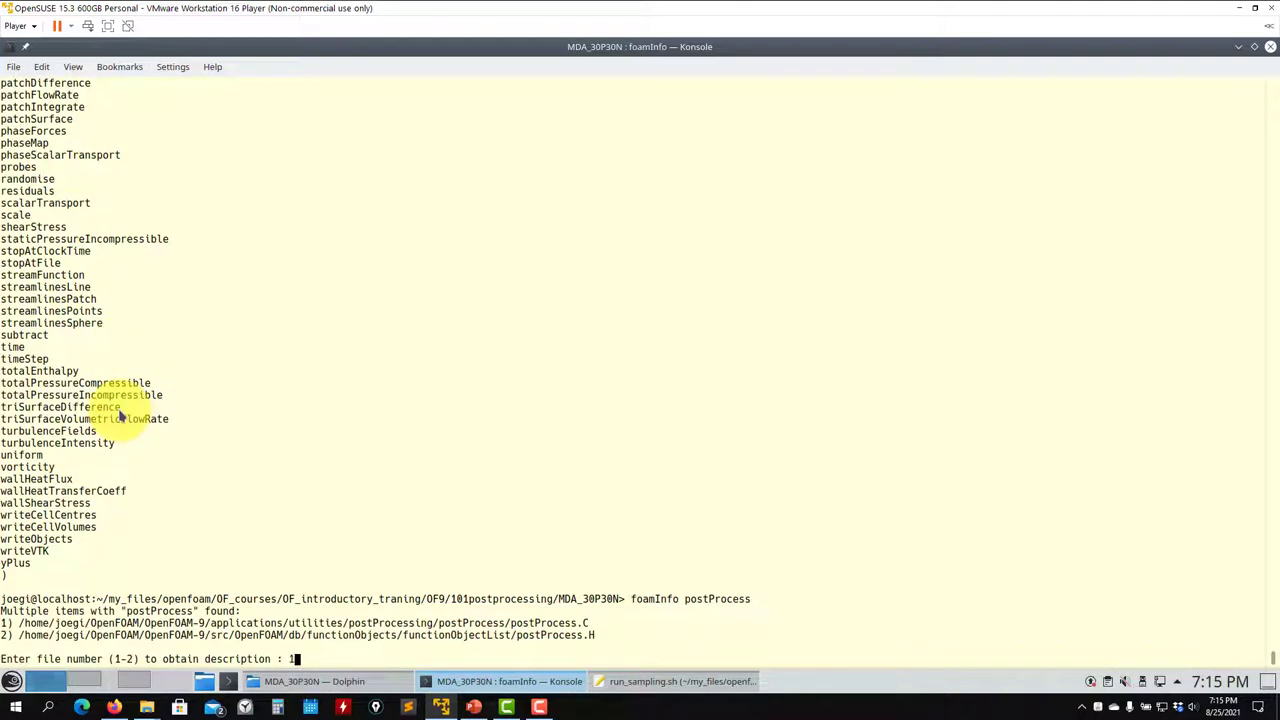
key(Return)
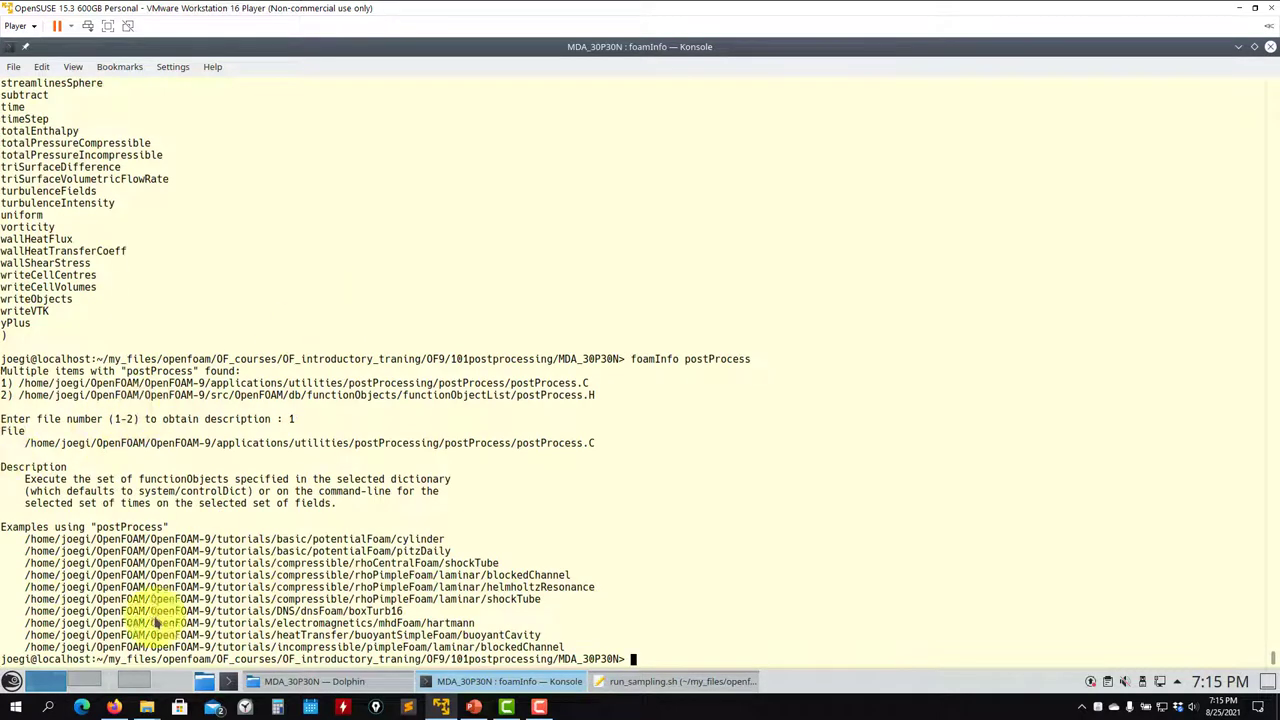
click(651, 685)
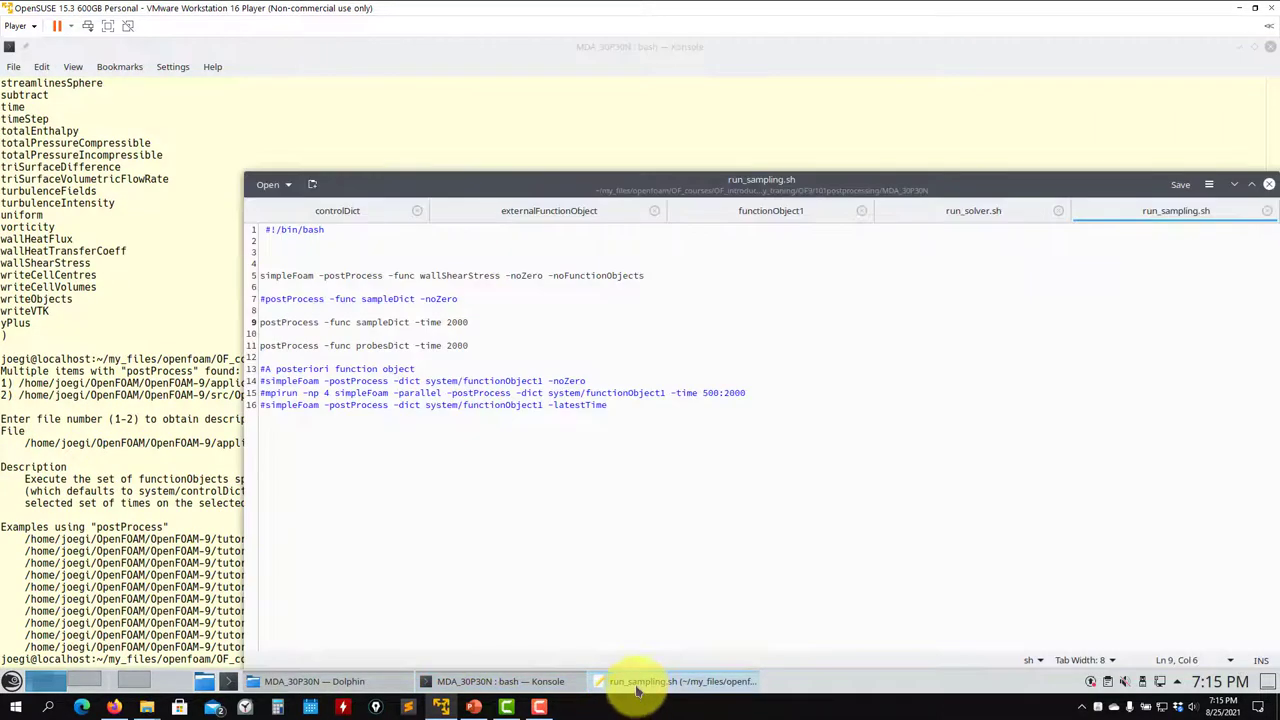
Look back through the function objects defined in controlDict and externalFunctionObject
click(337, 210)
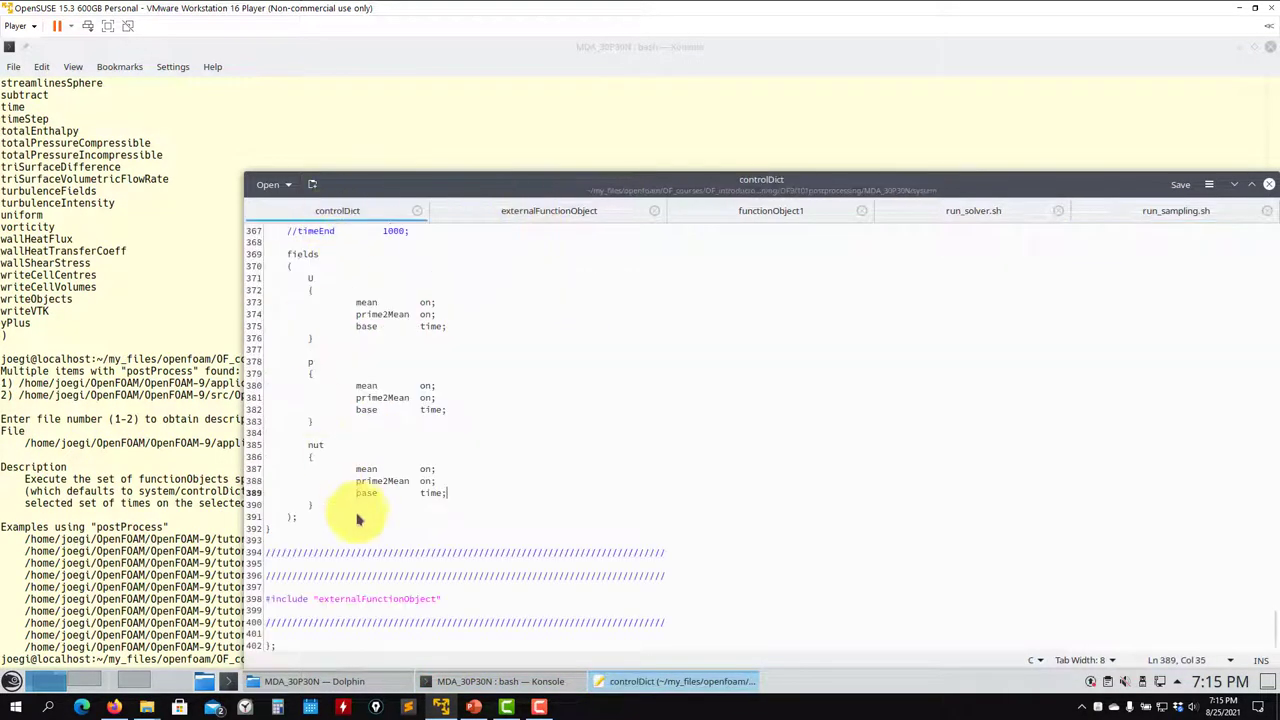
scroll(347, 568, up, 16)
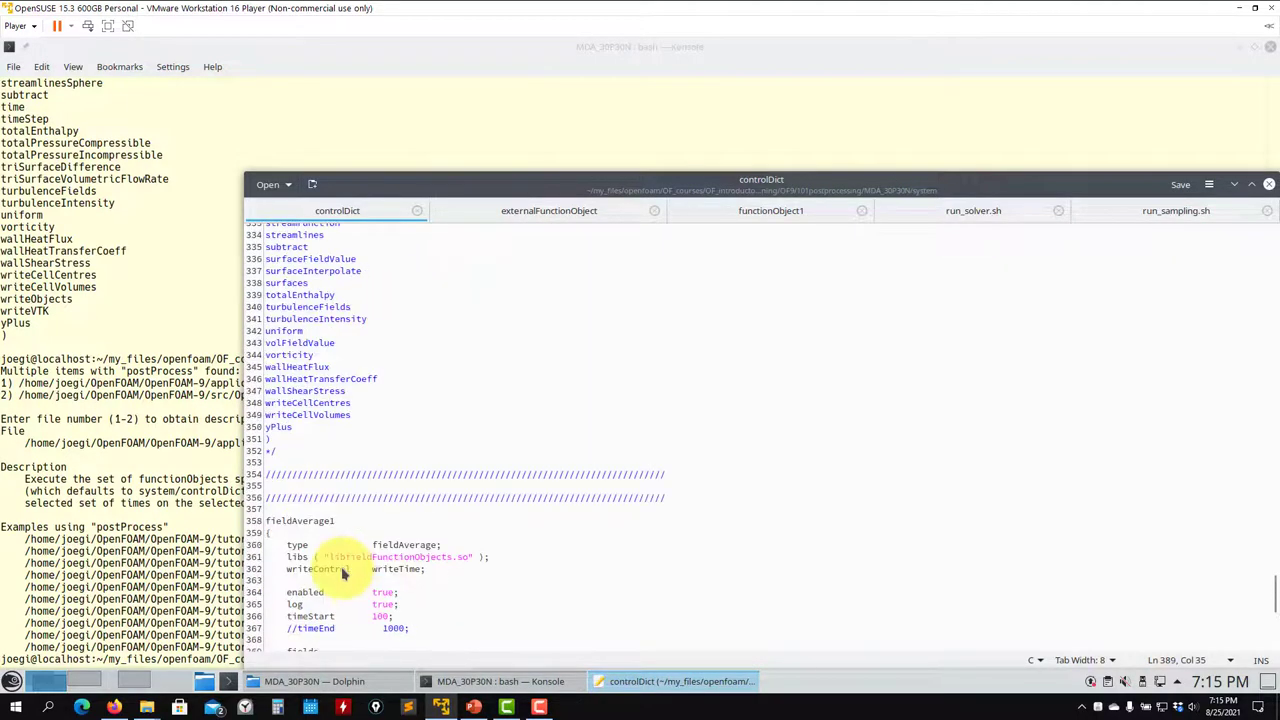
scroll(347, 568, up, 20)
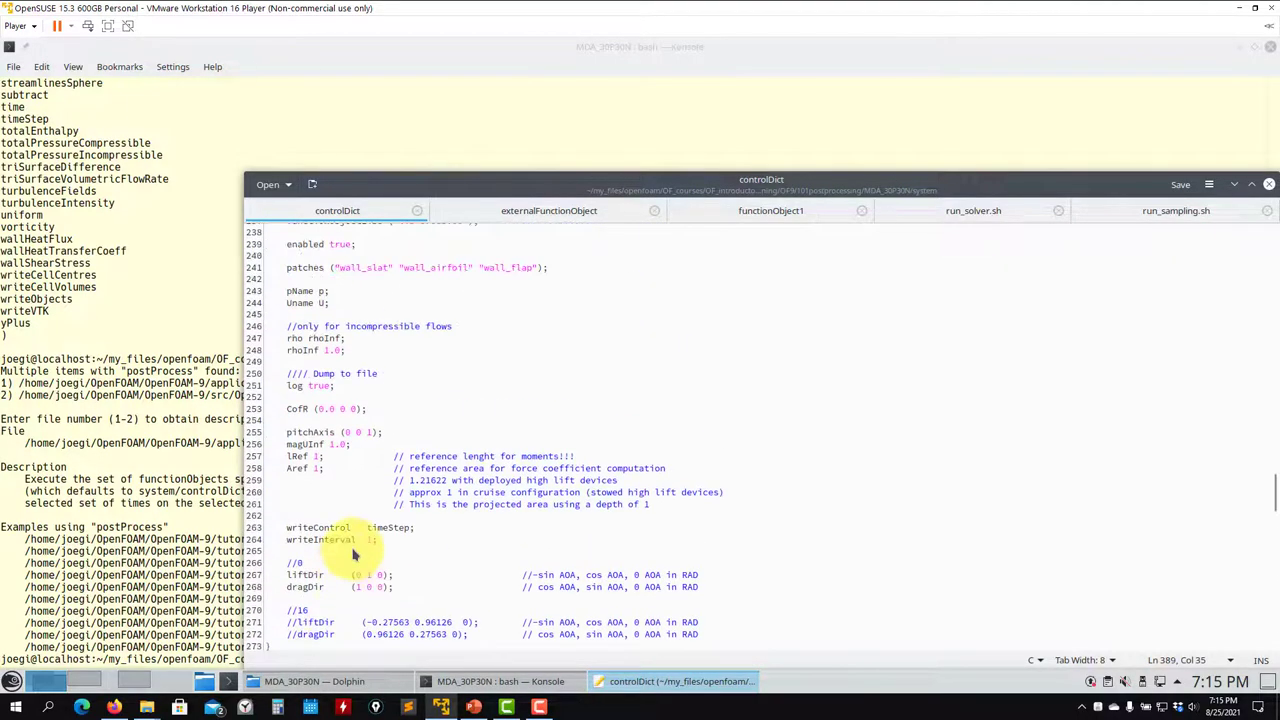
click(549, 218)
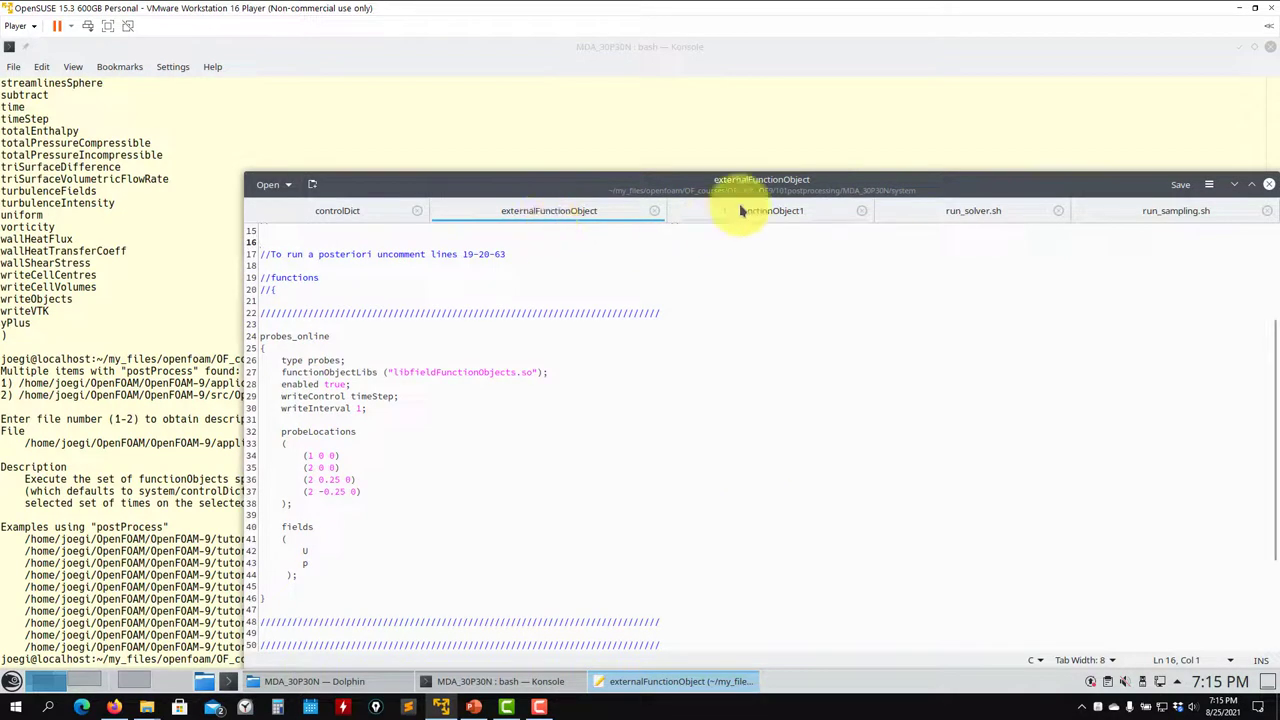
Compare the simpleFoam -postProcess wallShearStress command and its options with the standalone postProcess sampleDict command in run_sampling.sh
click(1108, 209)
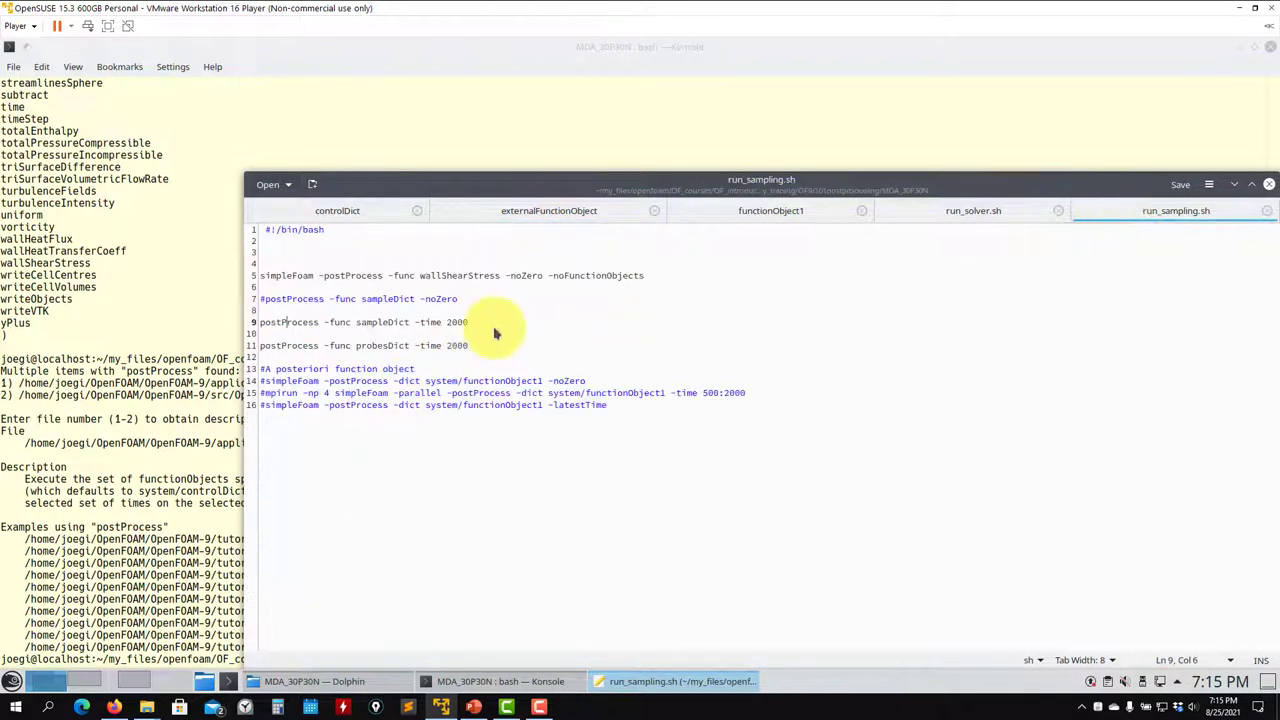
triple_click(378, 280)
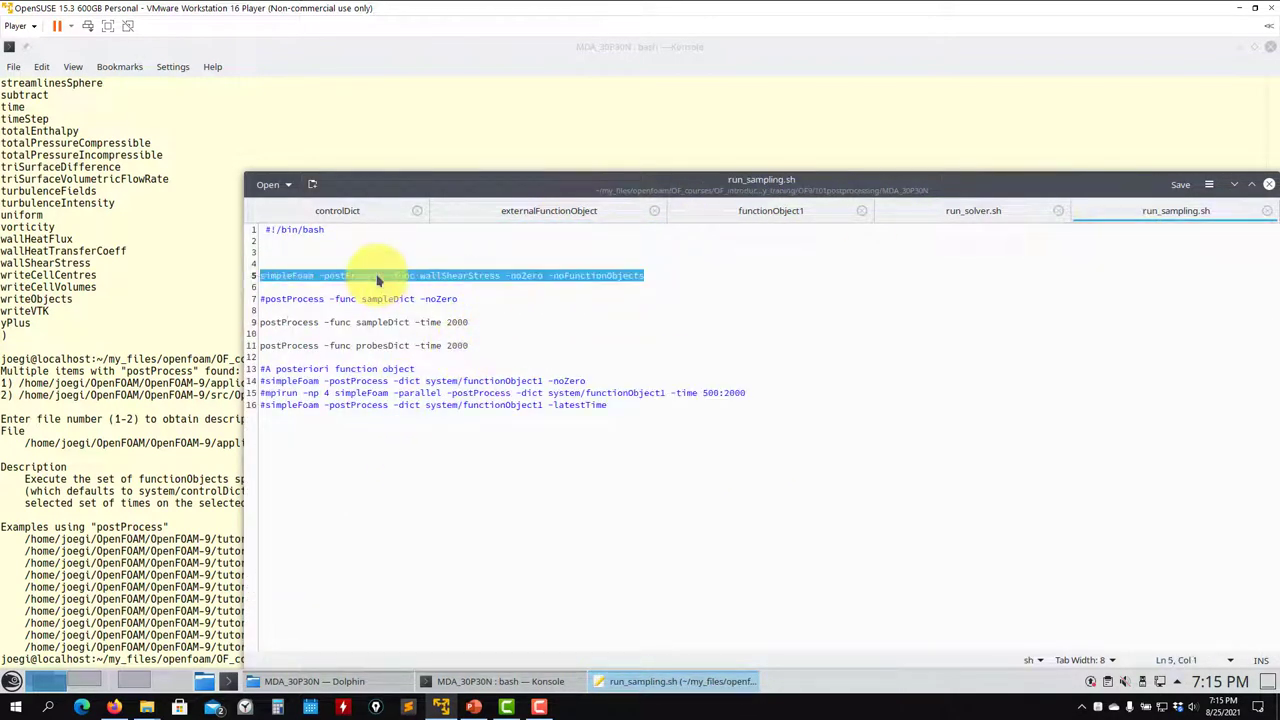
click(546, 276)
shift+click(506, 279)
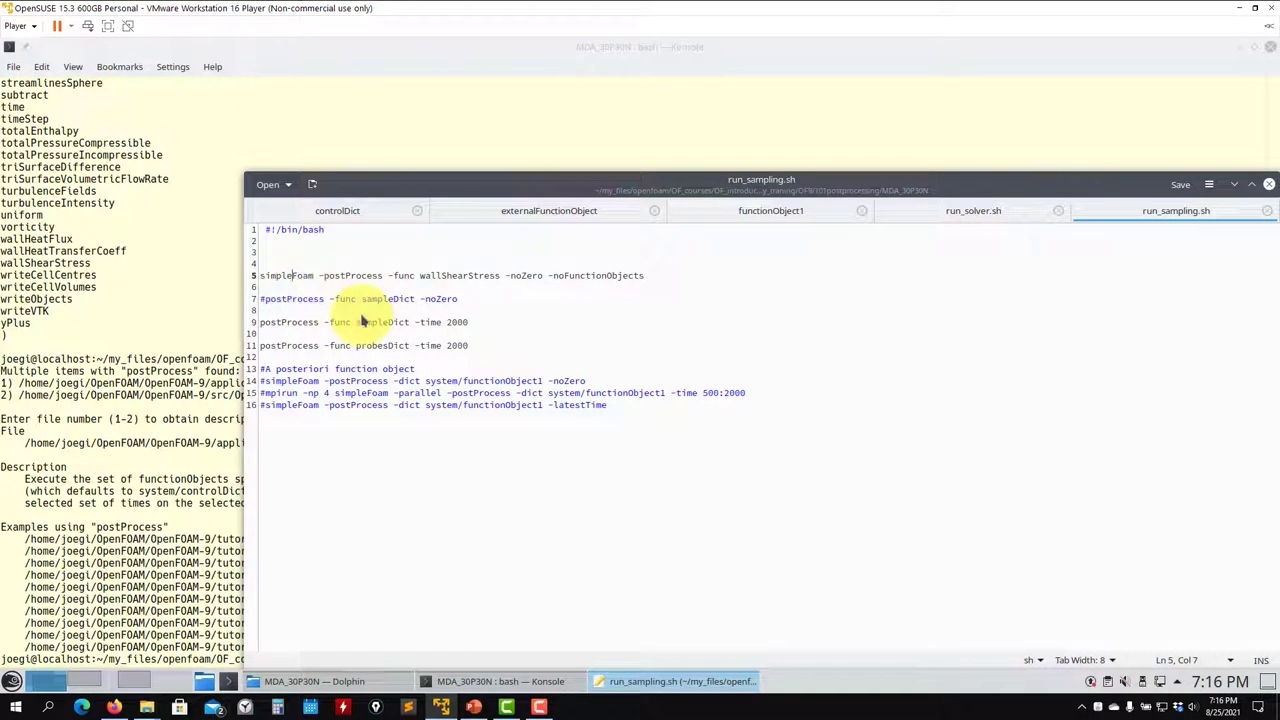
triple_click(290, 323)
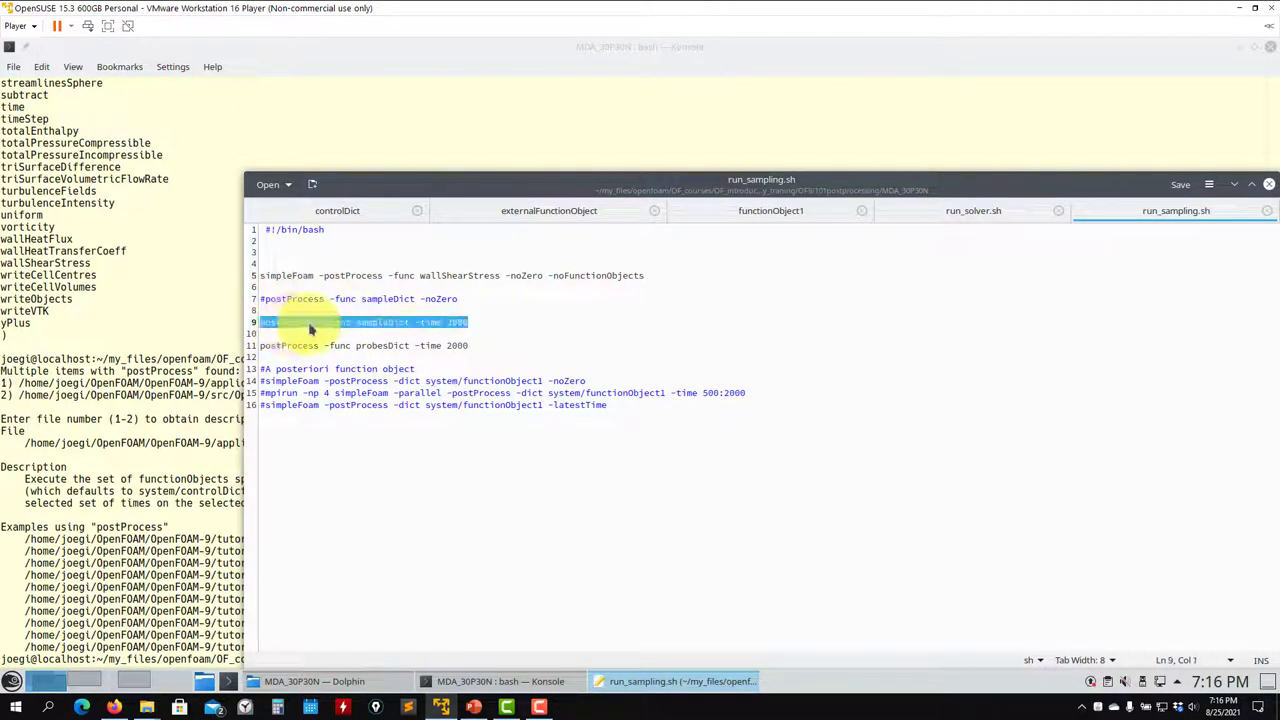
Open probesDict and sampleDict from the case's system folder in the text editor
click(305, 683)
click(619, 533)
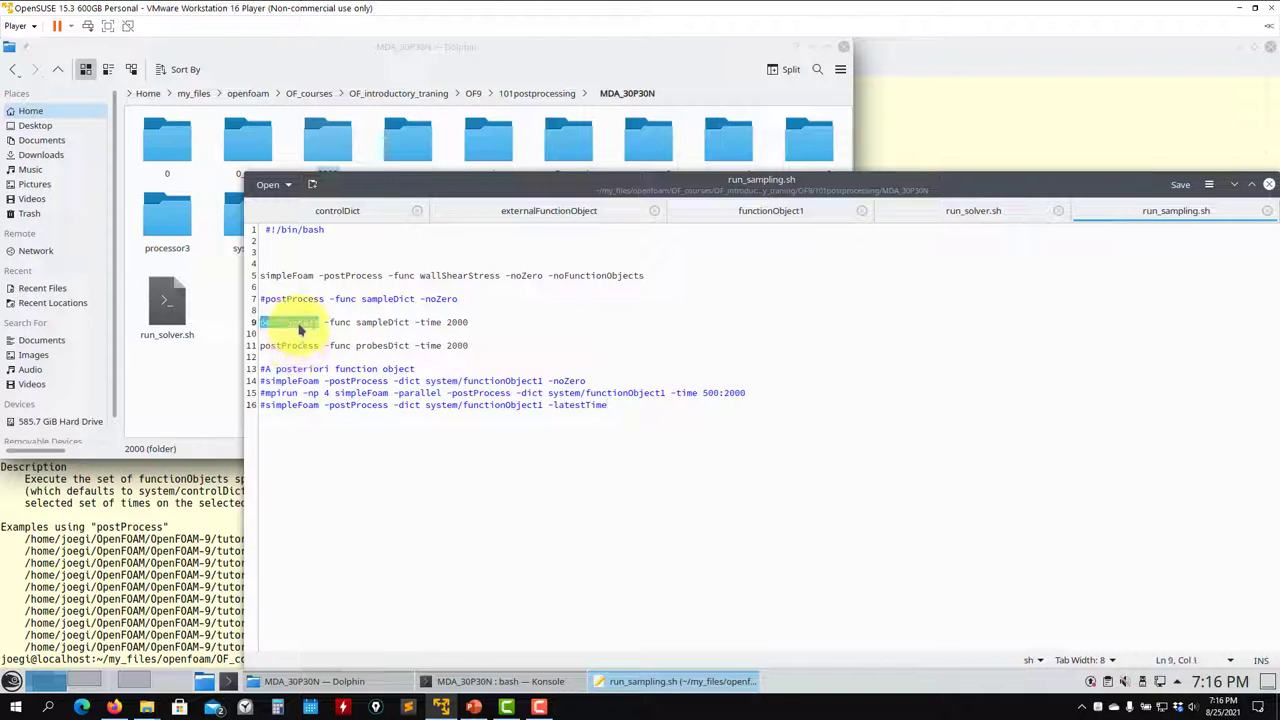
click(155, 352)
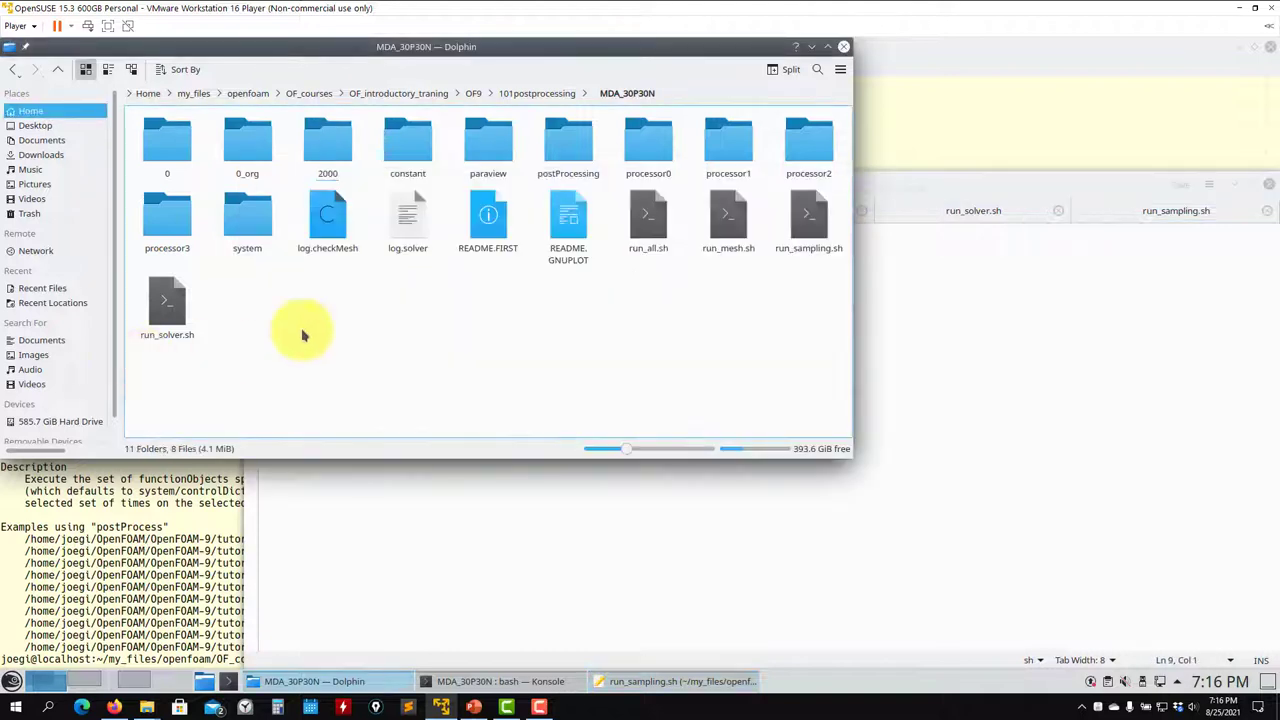
click(250, 220)
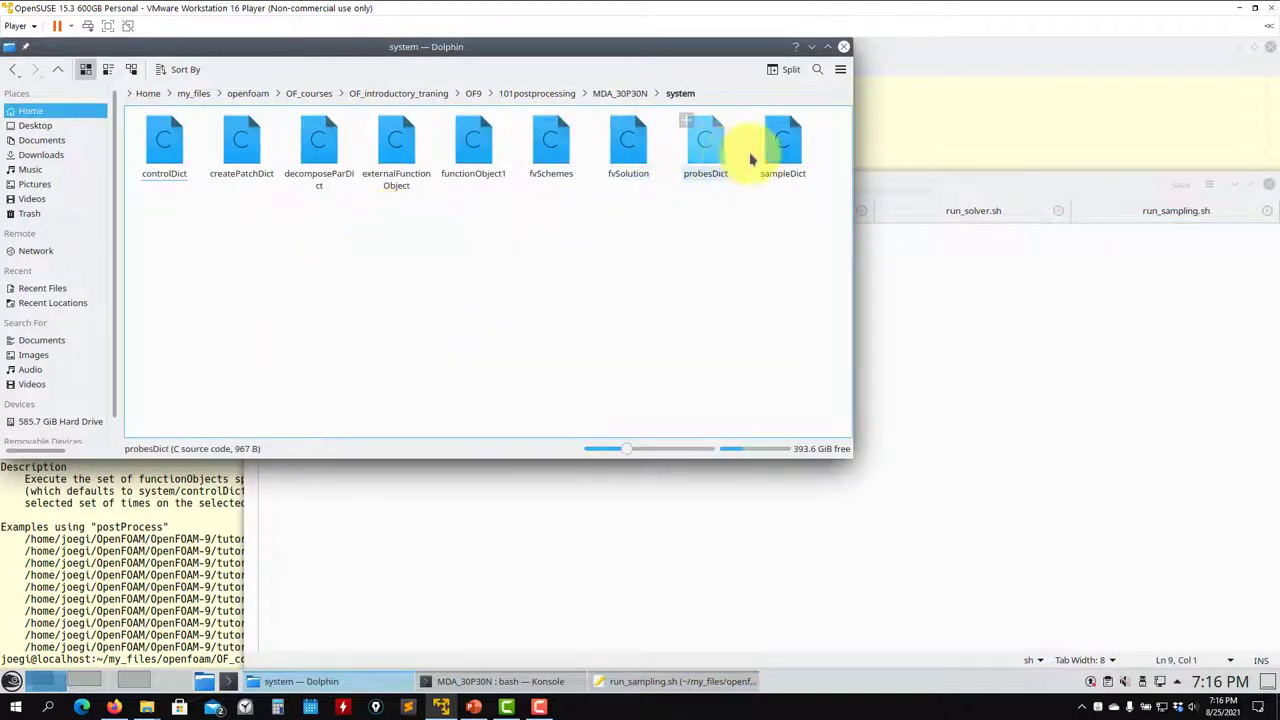
drag(780, 243, 990, 385)
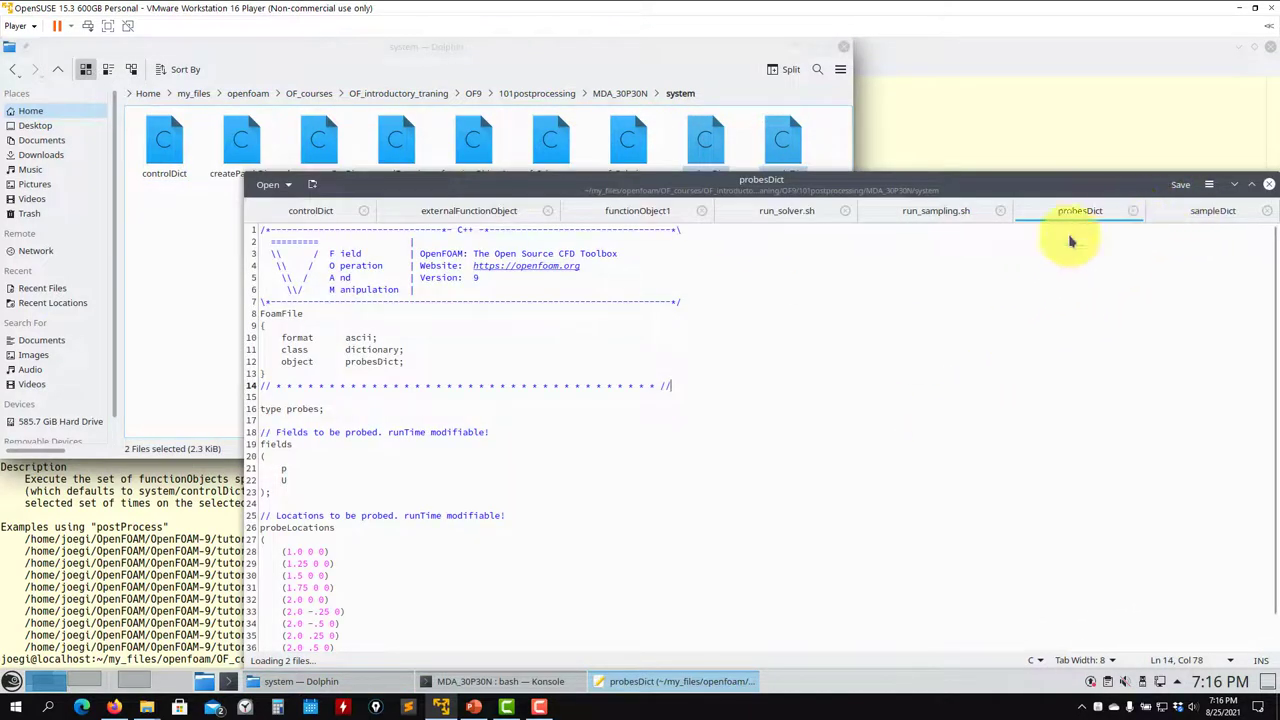
Review the fields and probe locations in probesDict, close both dictionaries, and return the file manager to the MDA_30P30N folder
scroll(314, 514, down, 1)
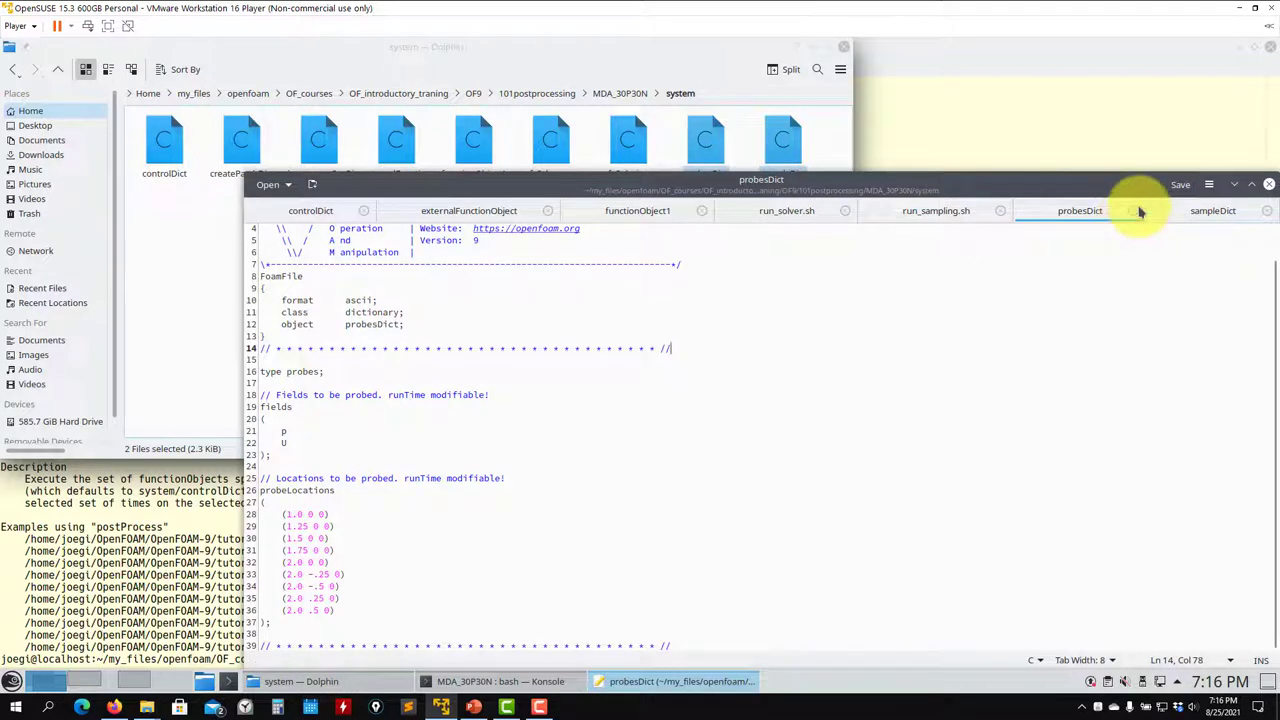
click(1266, 211)
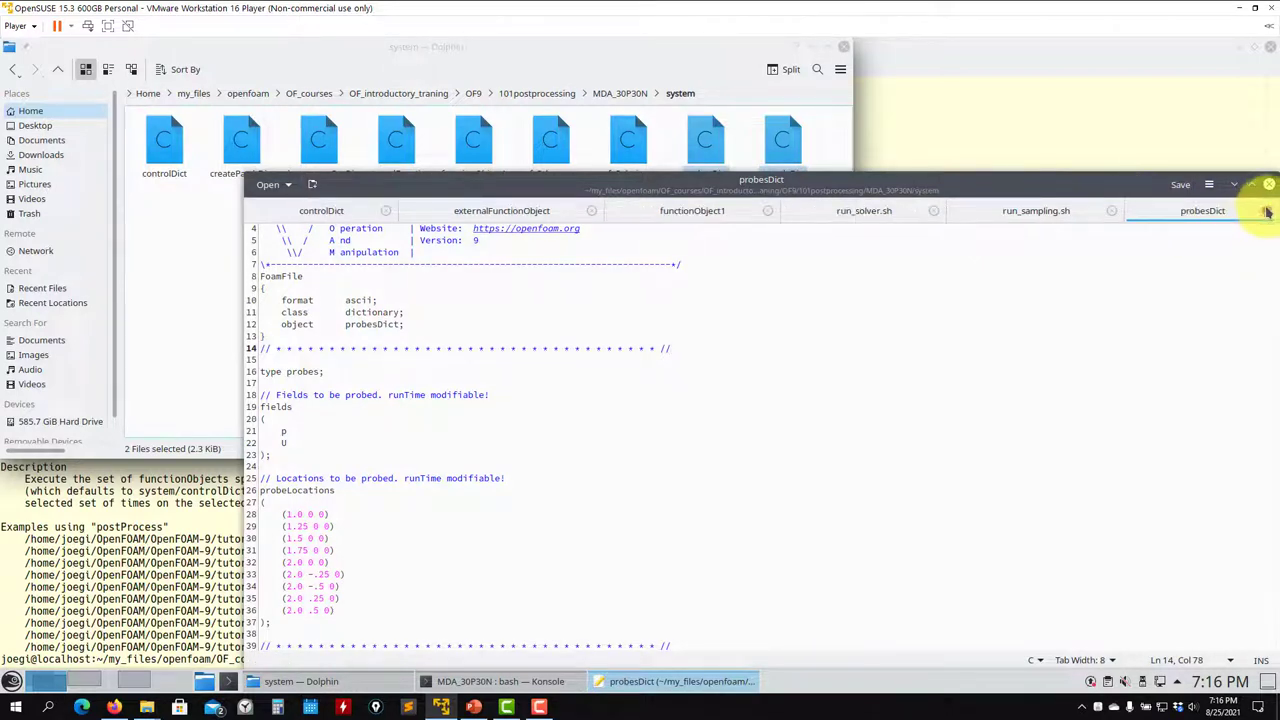
click(1266, 211)
click(190, 263)
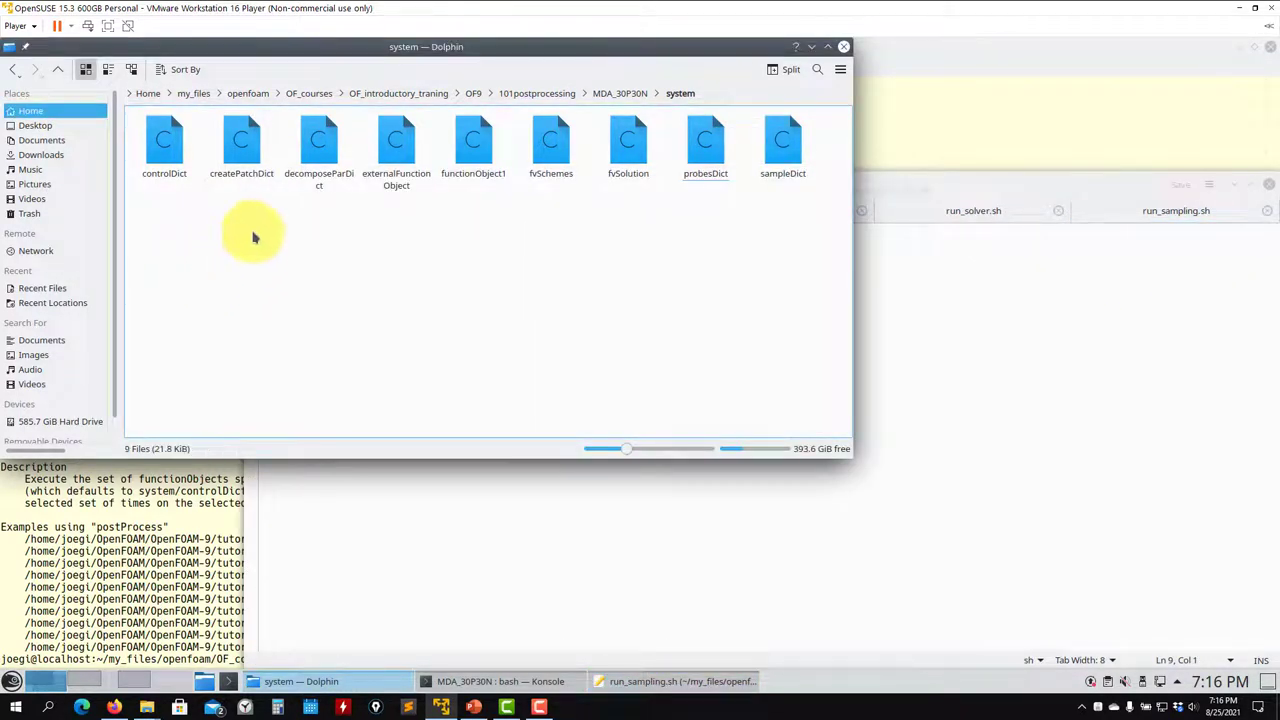
click(57, 69)
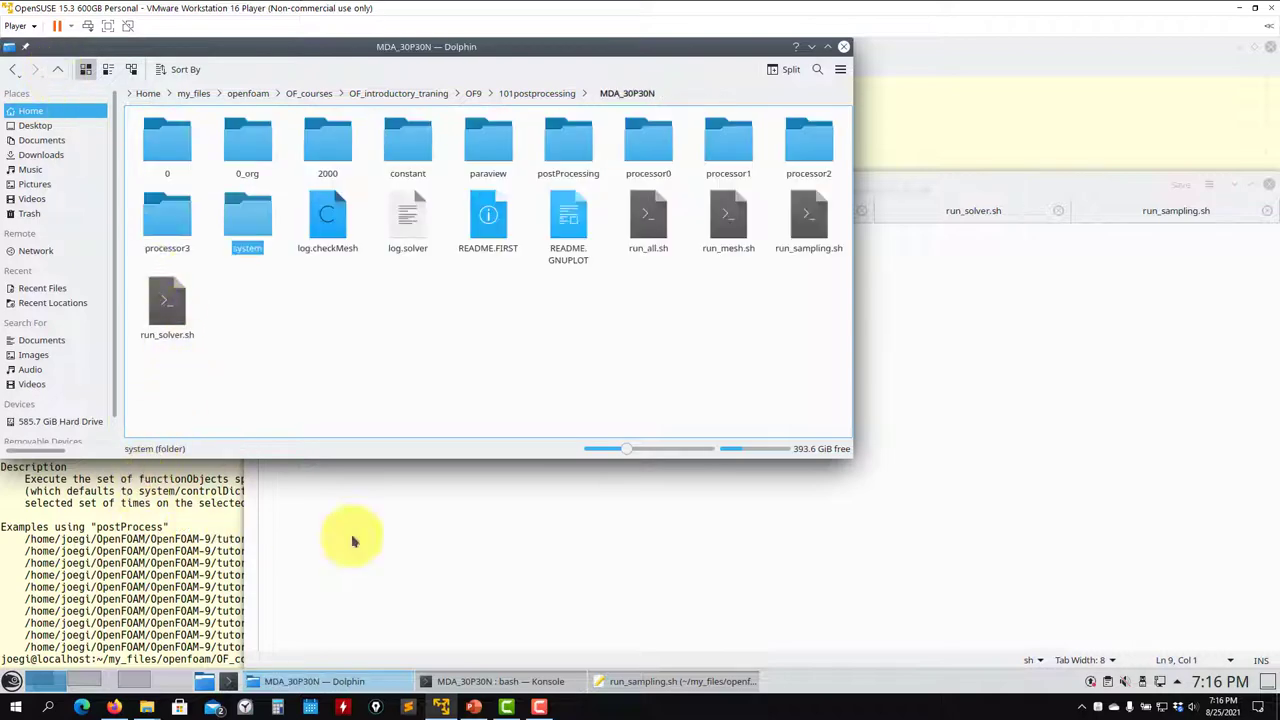
List the case directory in the terminal with ls, and launch ParaView with paraFoam
click(300, 536)
click(97, 578)
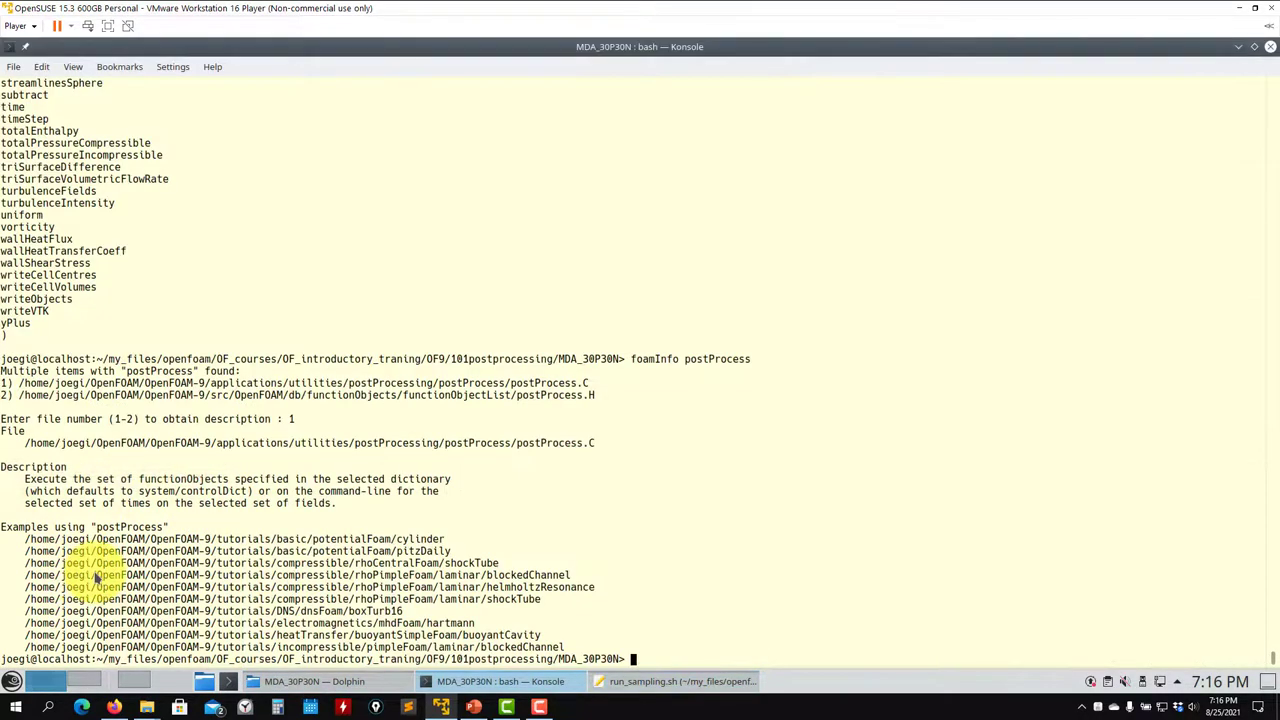
text(ls)
key(Return)
text(paraFoam)
key(Return)
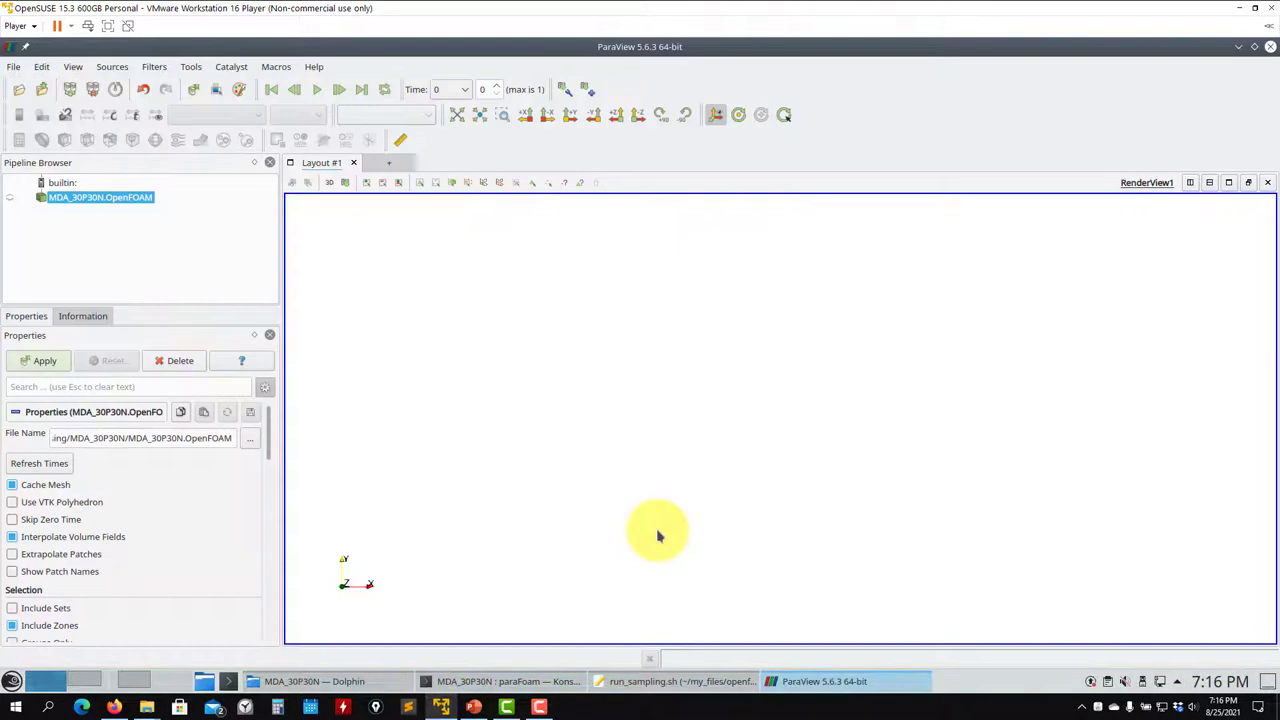
Load the MDA_30P30N case and colour it by U magnitude at time 2000
click(40, 360)
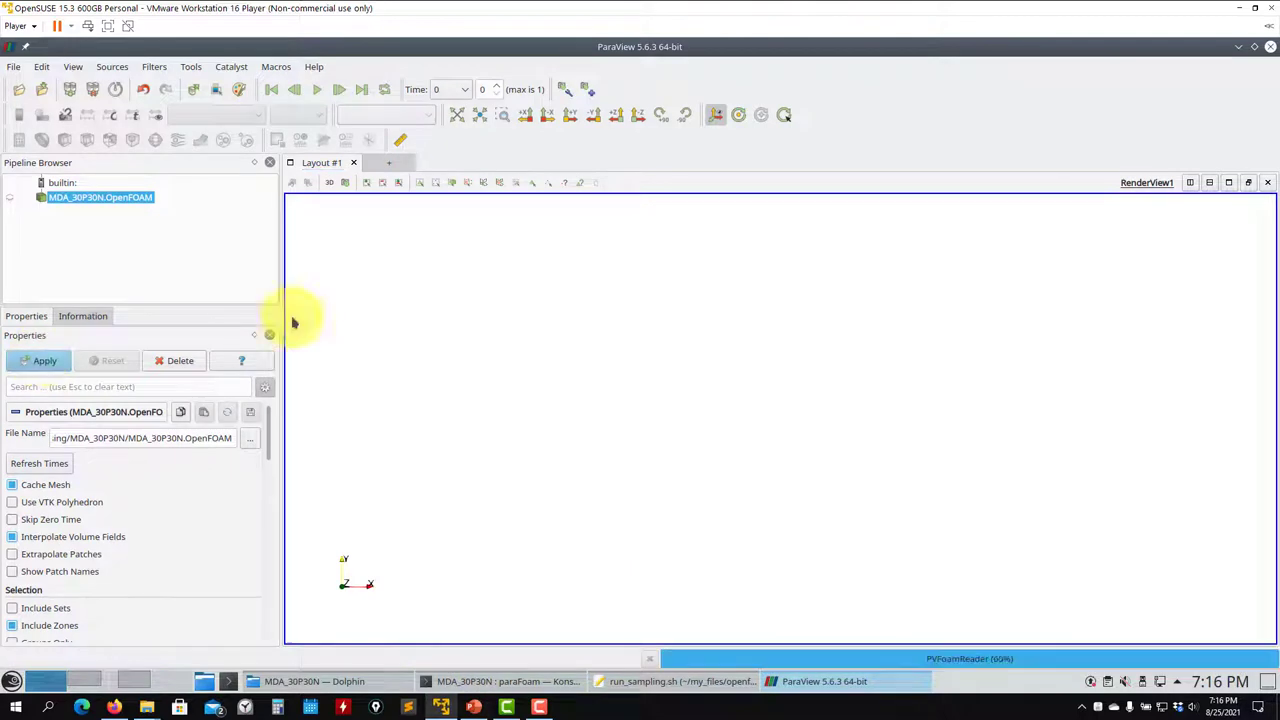
scroll(663, 406, up, 5)
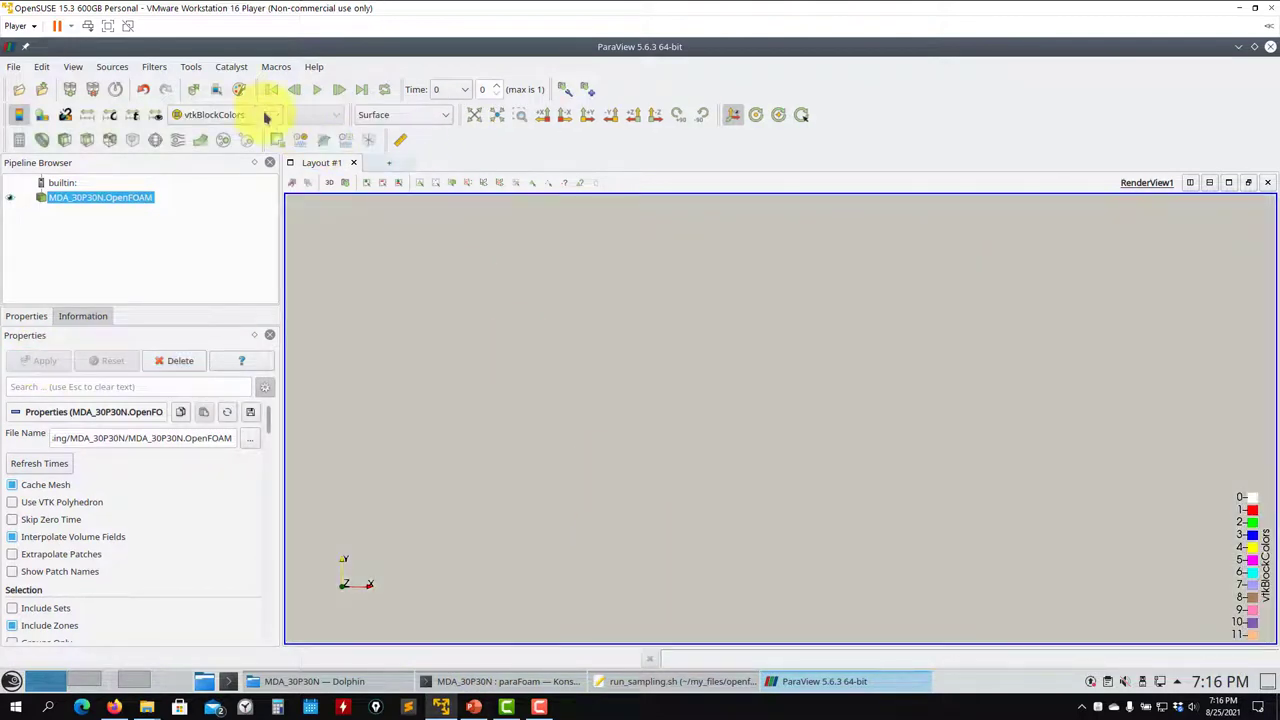
click(243, 114)
click(225, 229)
scroll(721, 467, up, 8)
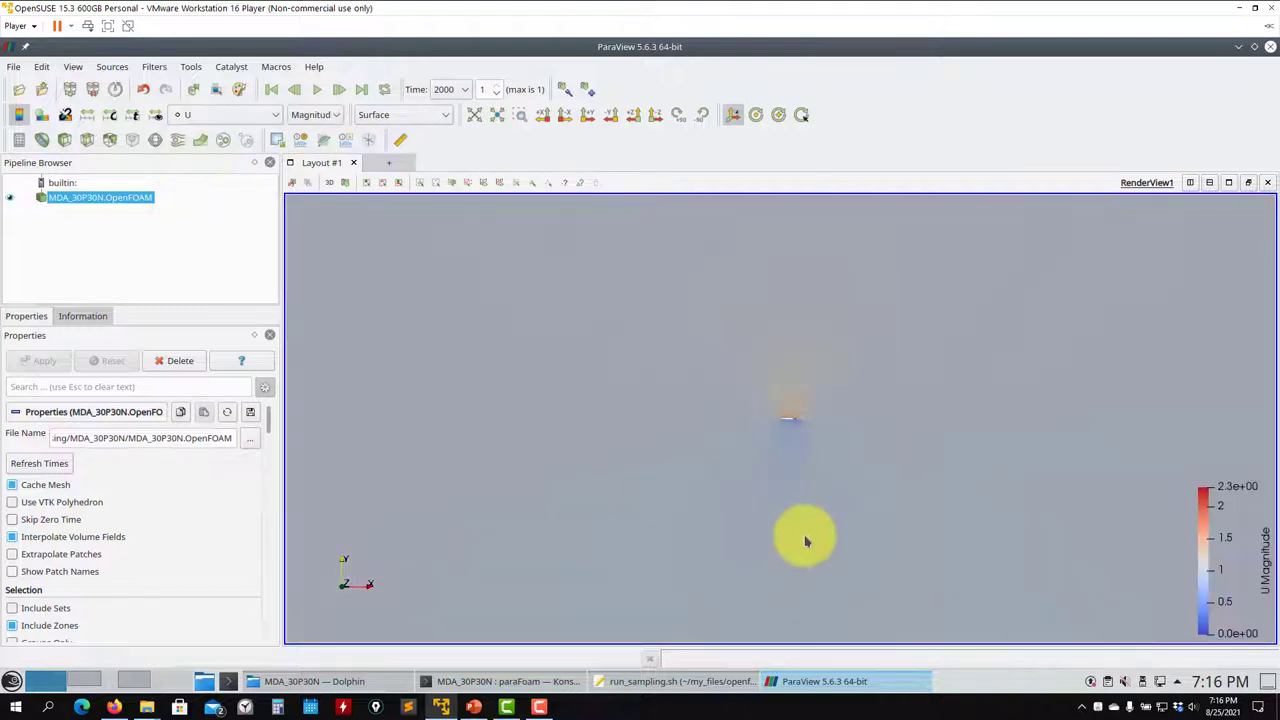
Switch the render view to 2D interaction and zoom in on the multi-element airfoil
click(329, 182)
scroll(766, 414, up, 5)
scroll(700, 450, up, 3)
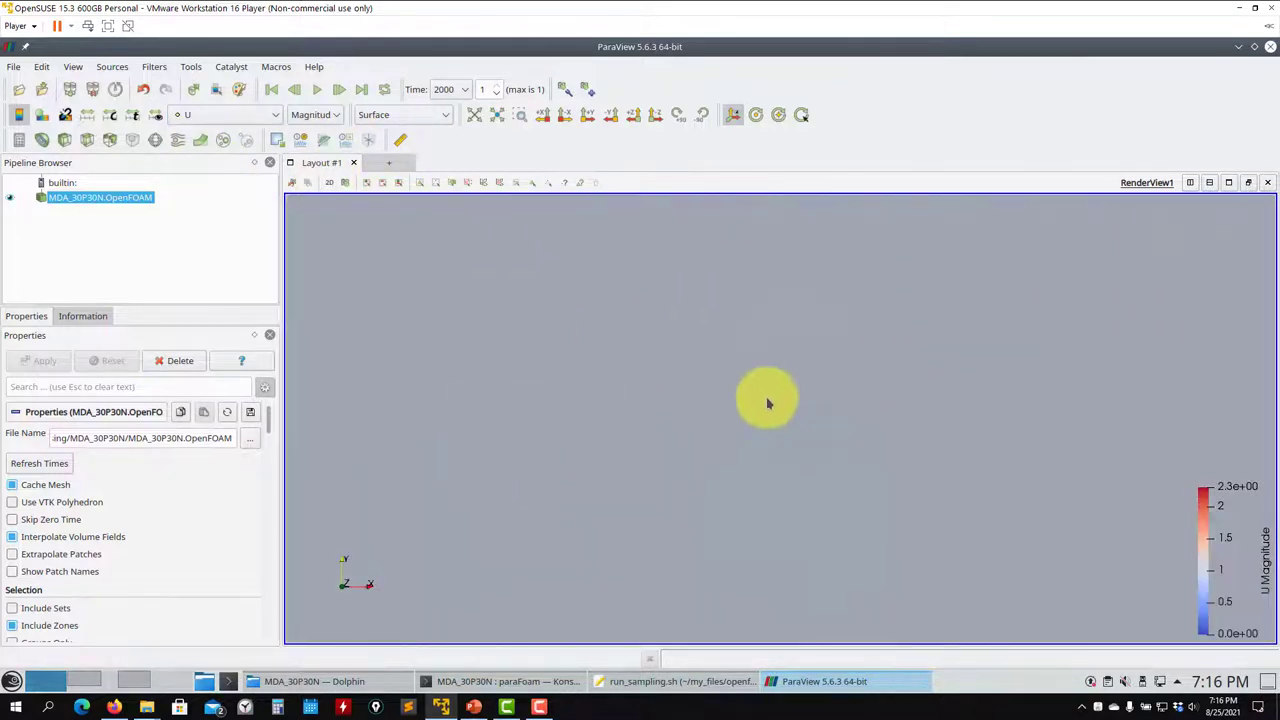
scroll(700, 540, up, 5)
scroll(640, 536, up, 6)
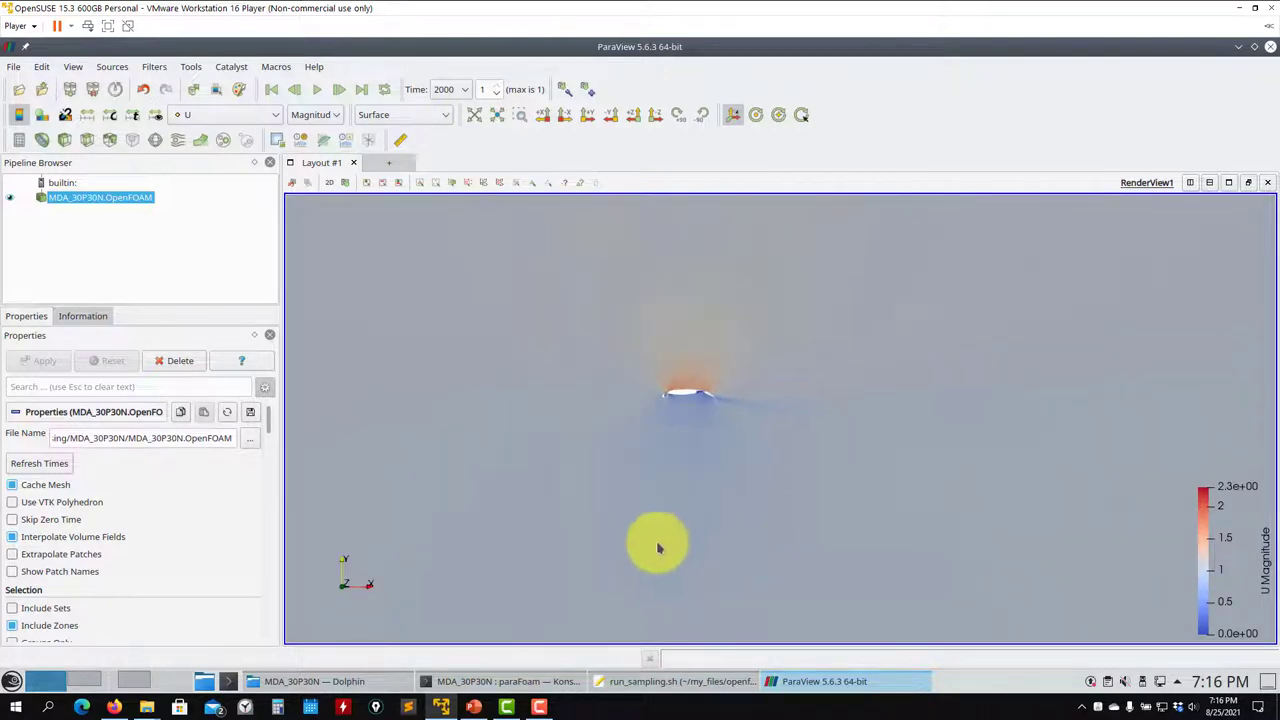
Colour the flow field around the airfoil by p, and bring up the Fields list in the case's properties
click(271, 114)
click(212, 167)
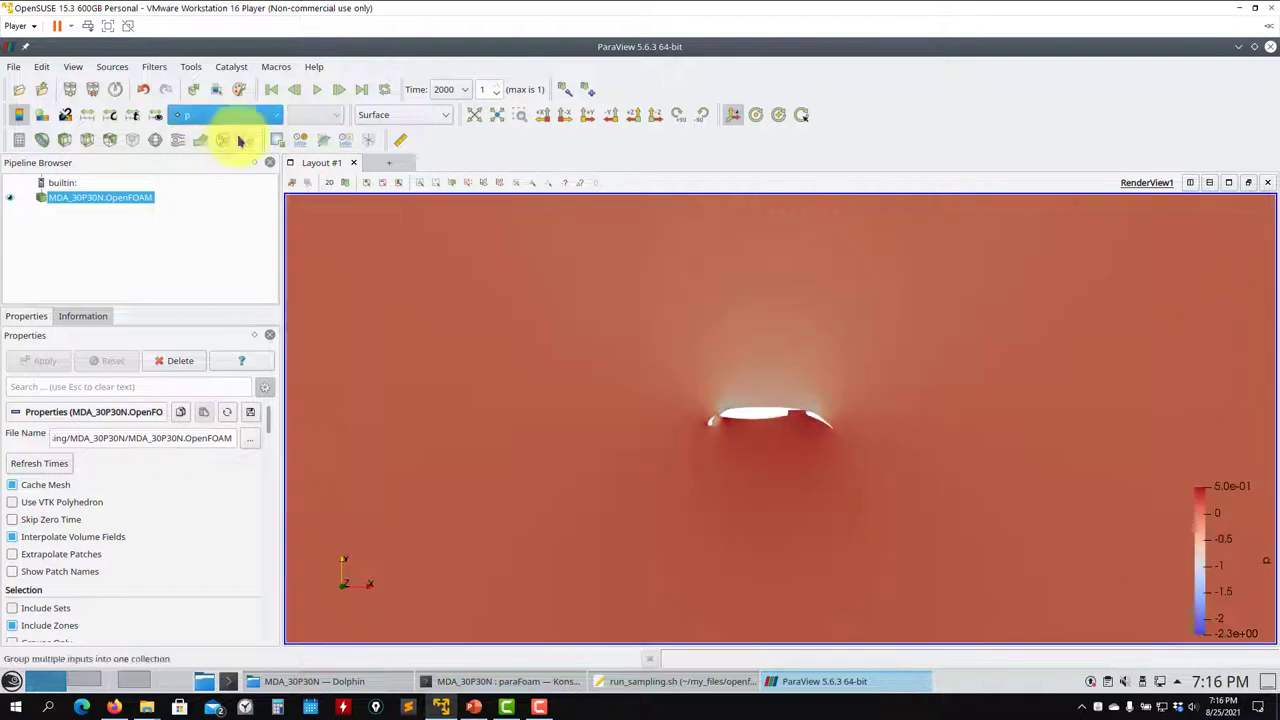
scroll(278, 440, down, 10)
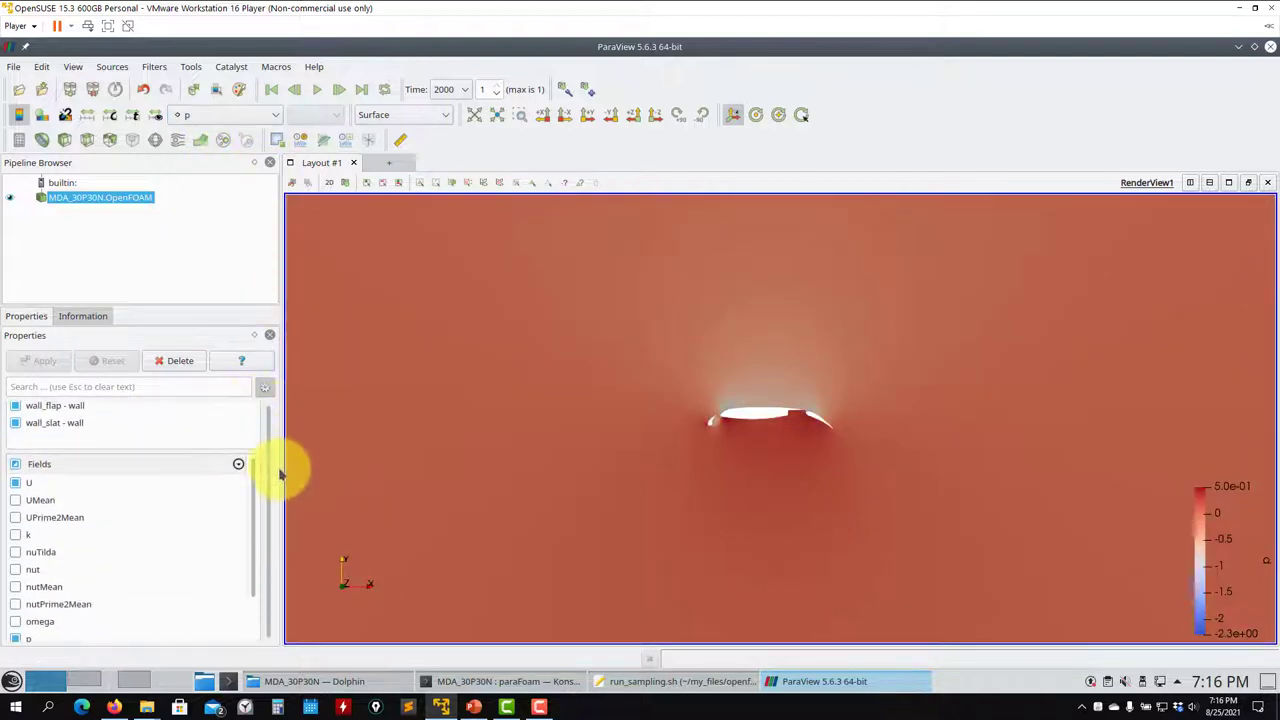
Select all of the MDA_30P30N case's fields for loading, including vorticity, wallShearStress and yPlus
scroll(278, 465, up, 3)
click(15, 449)
click(15, 413)
scroll(120, 525, down, 3)
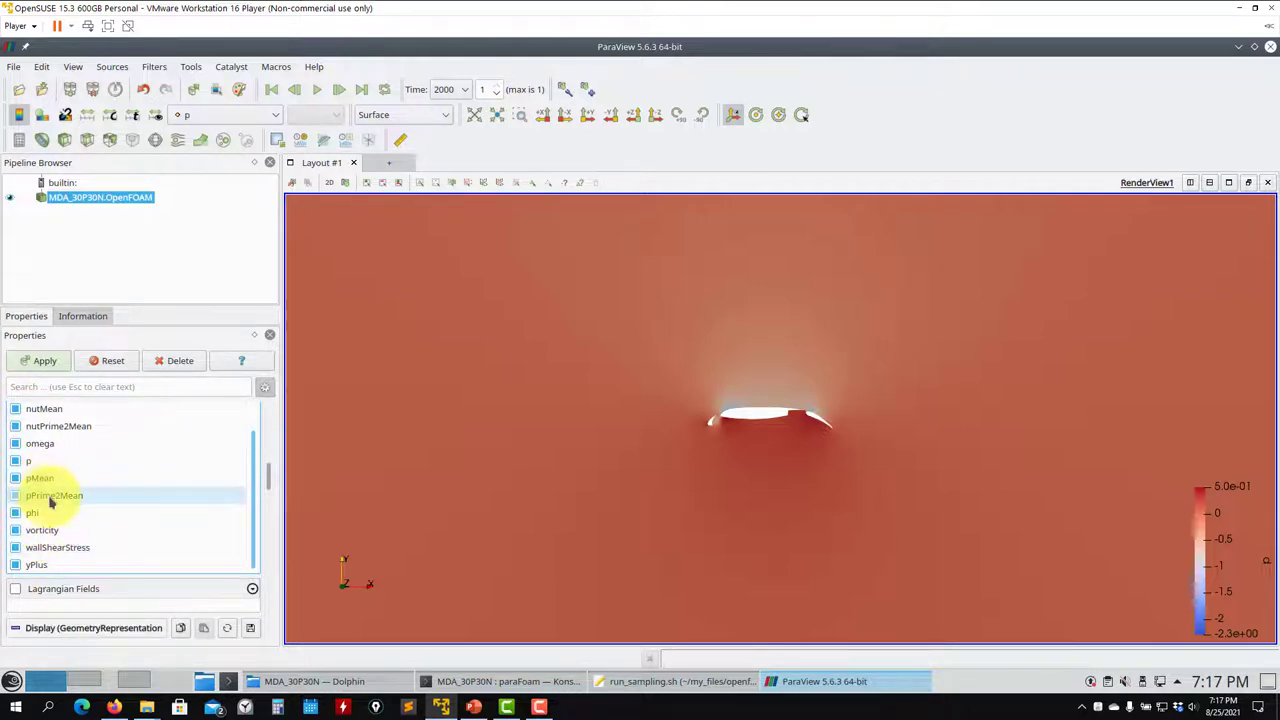
click(33, 531)
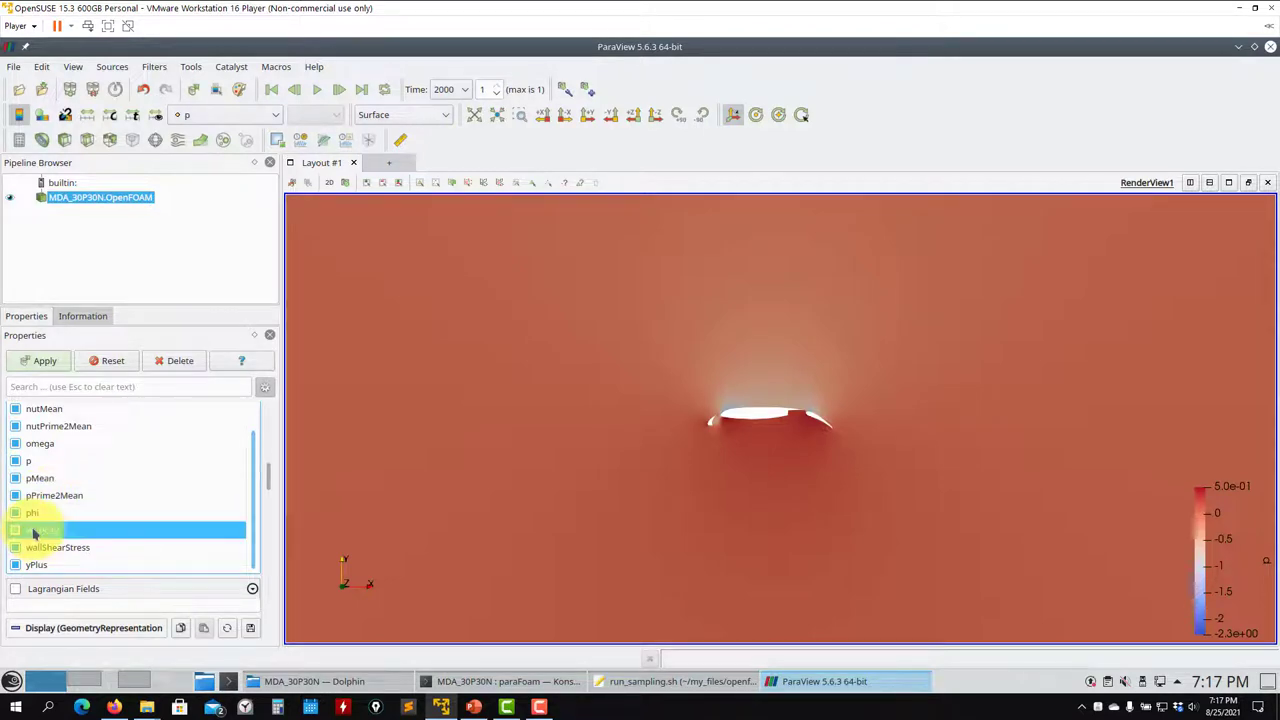
Switch to the text editor and bring up the vorticity function object in externalFunctionObject
click(658, 681)
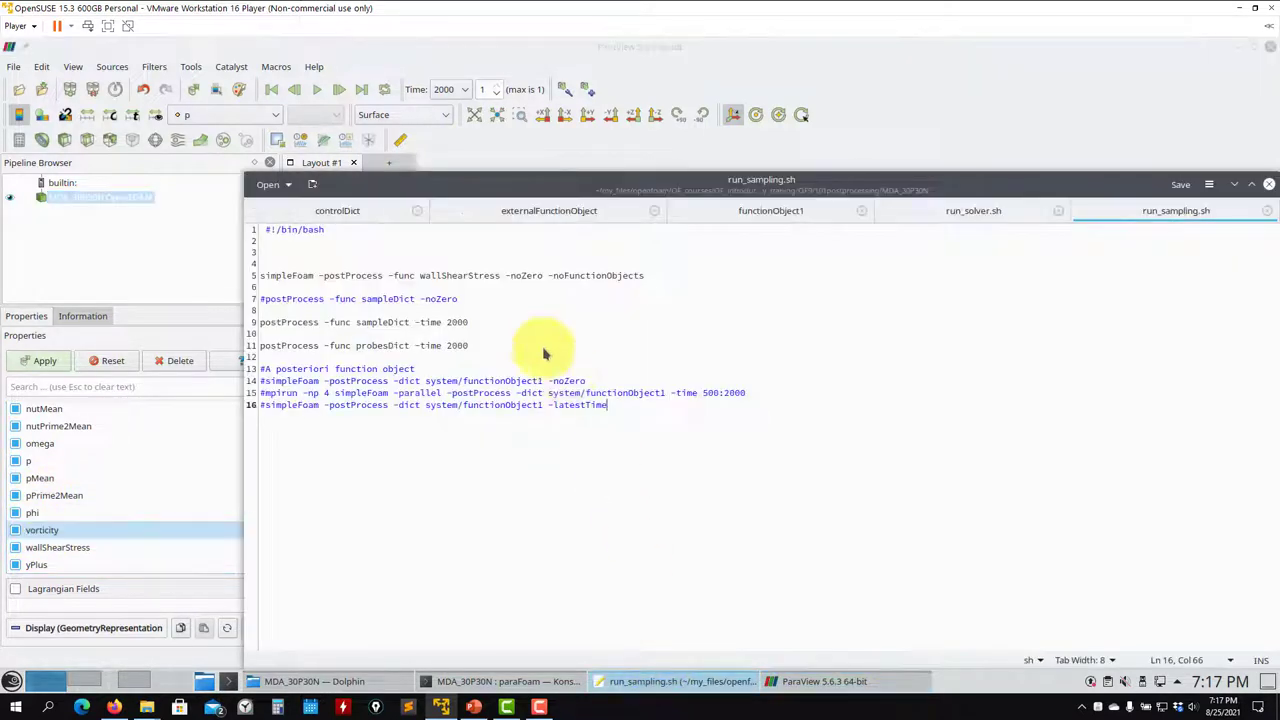
click(585, 214)
scroll(471, 509, down, 9)
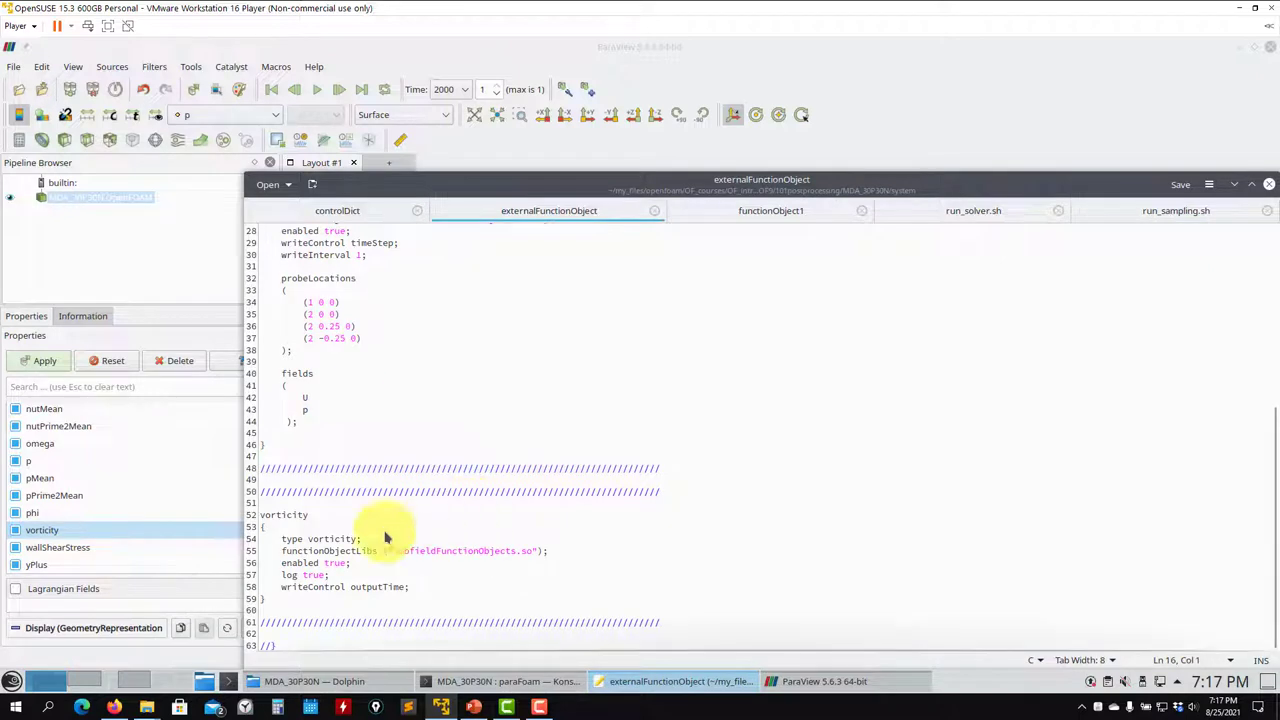
Switch back to ParaView, load the selected fields, and colour the flow around the airfoil by UMean magnitude
click(100, 461)
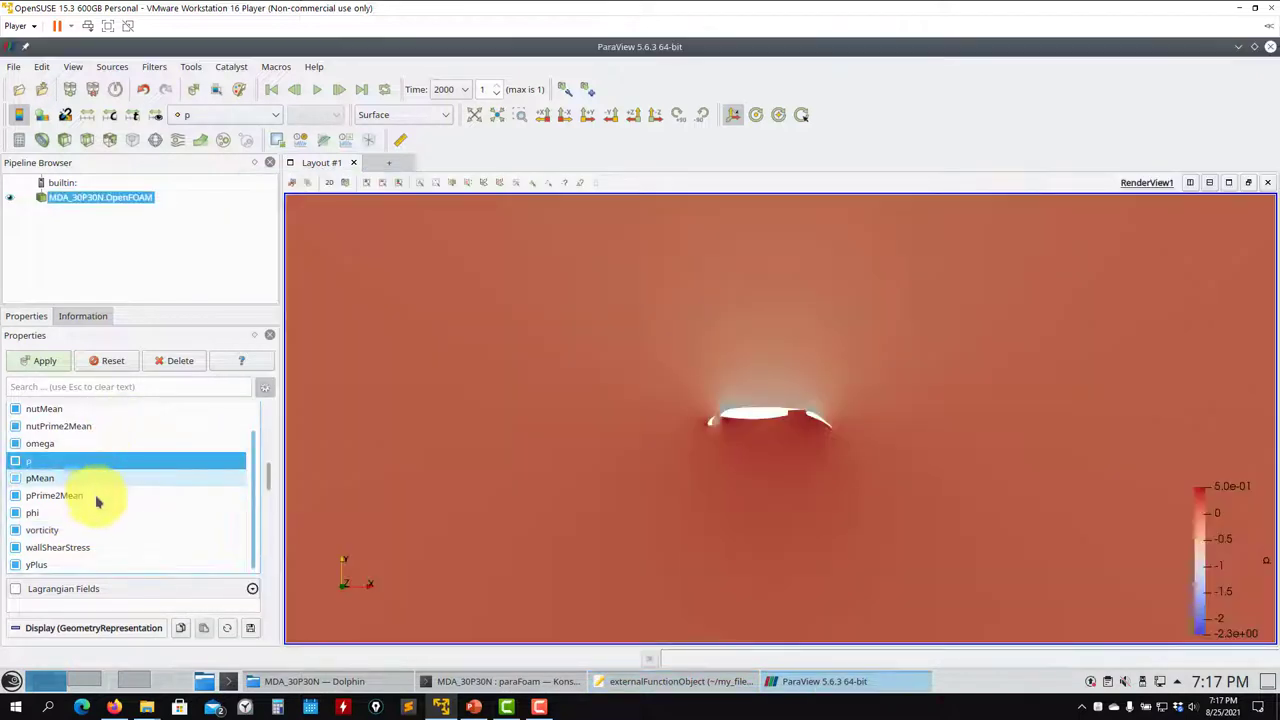
click(42, 359)
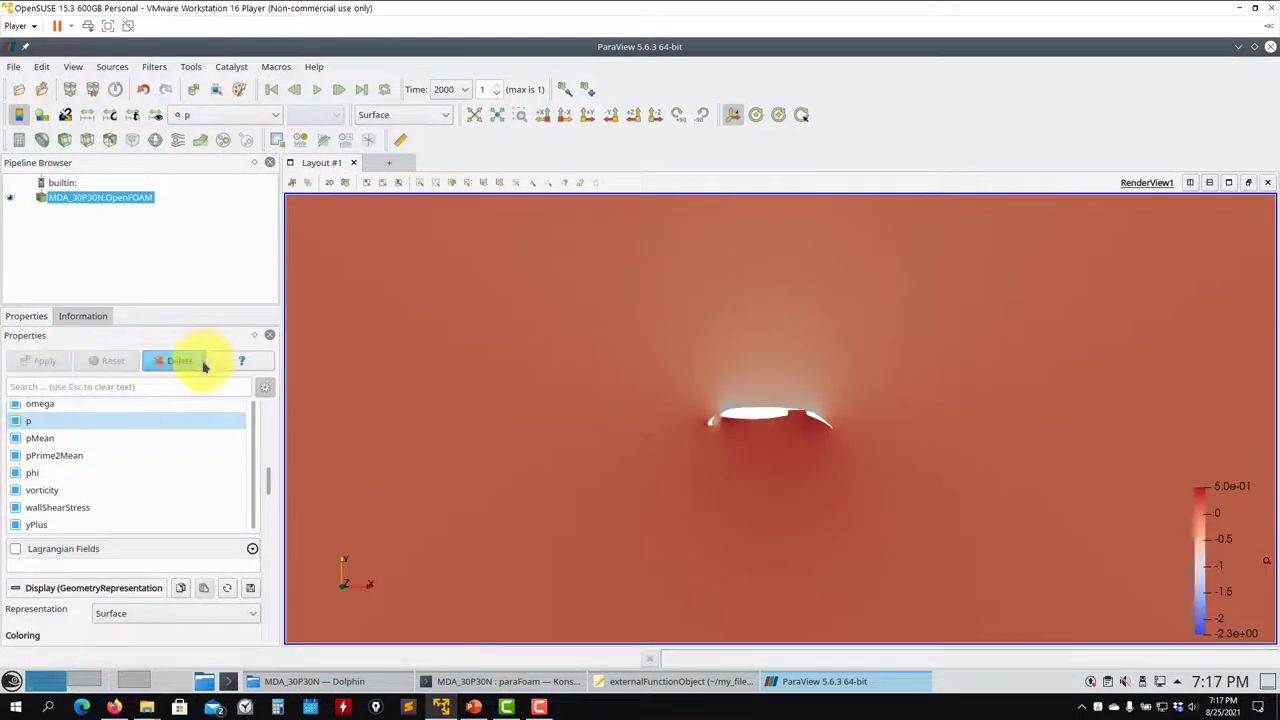
click(271, 114)
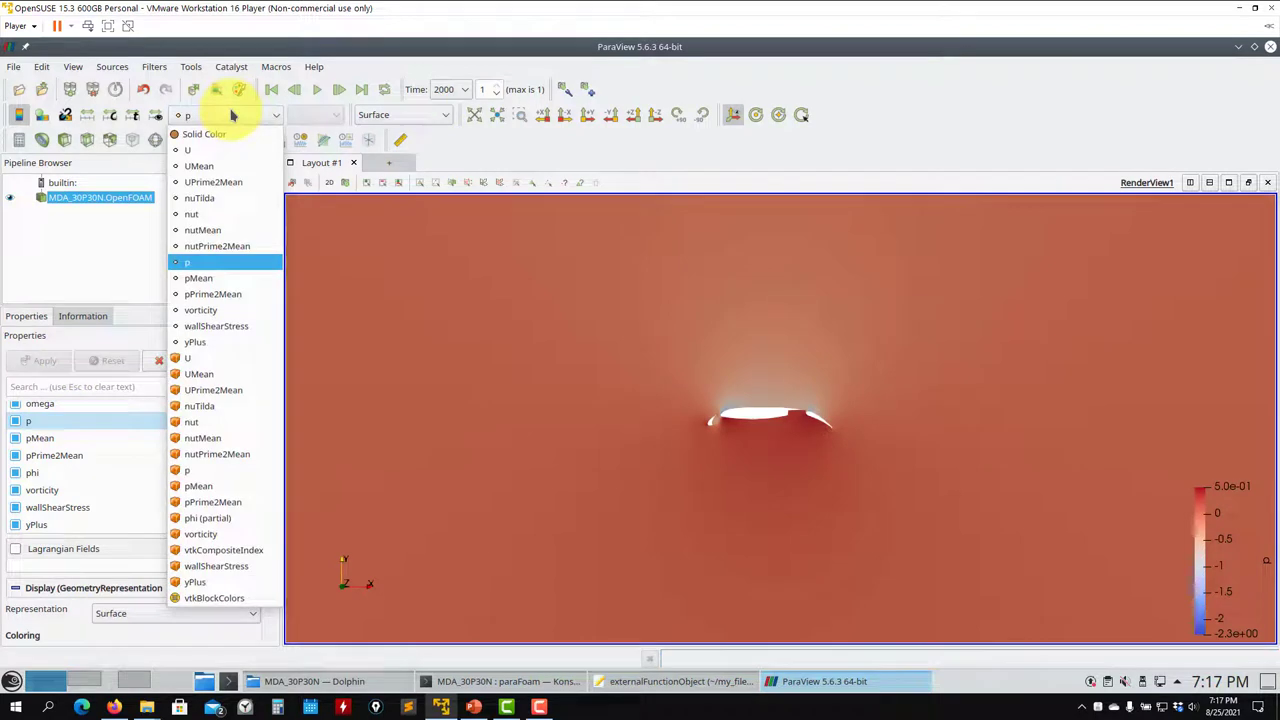
click(205, 164)
Compare the instantaneous and averaged fields by colouring the flow by U, p, pMean and pPrime2Mean in turn
click(234, 114)
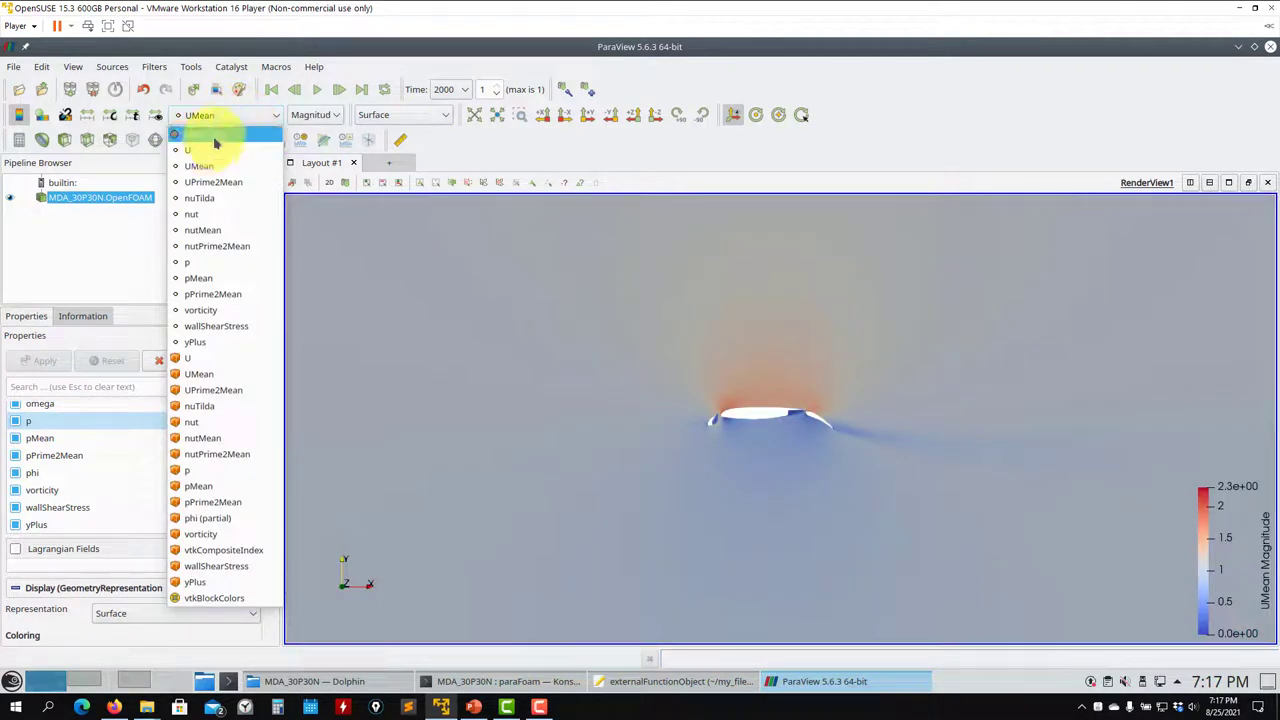
click(208, 150)
click(230, 117)
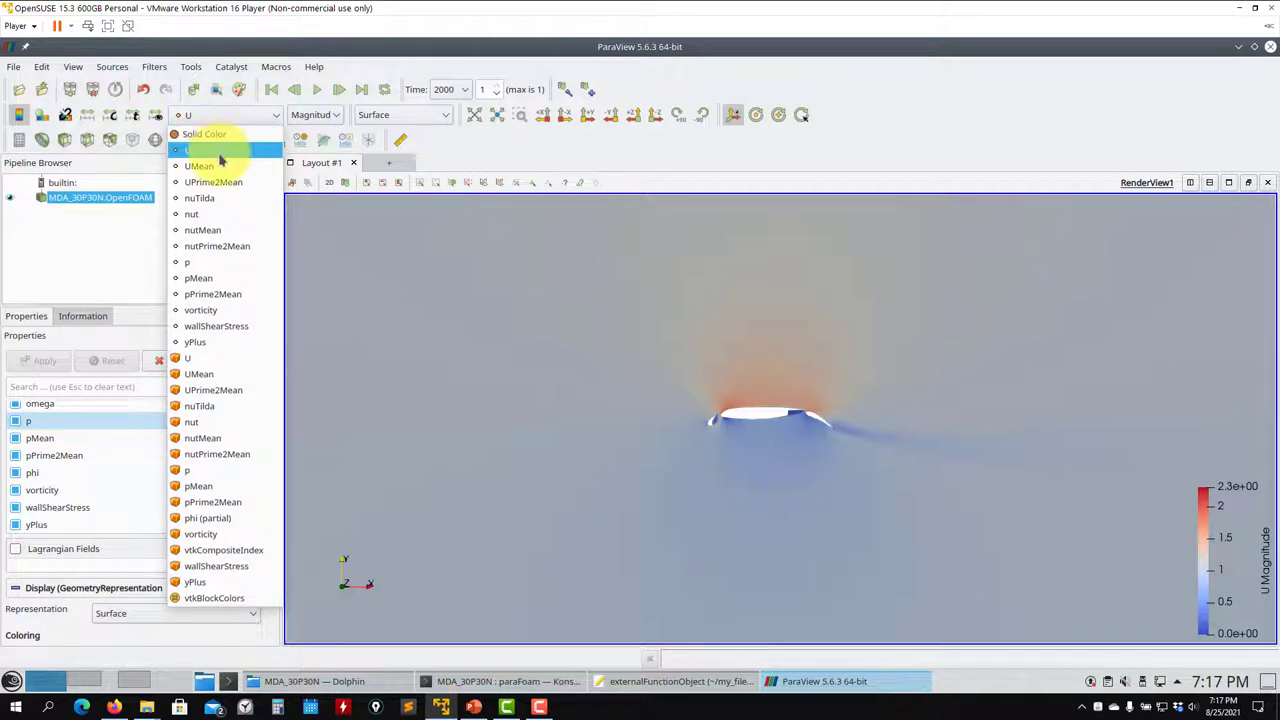
click(250, 118)
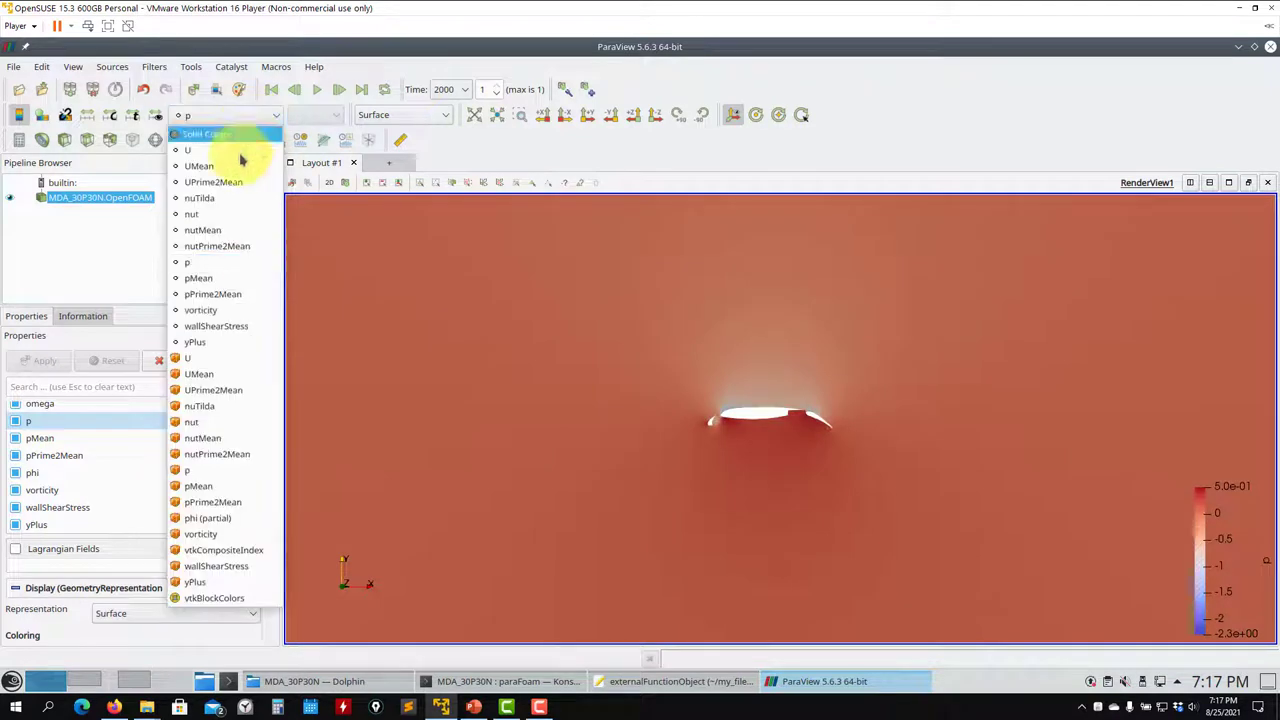
click(262, 268)
click(267, 118)
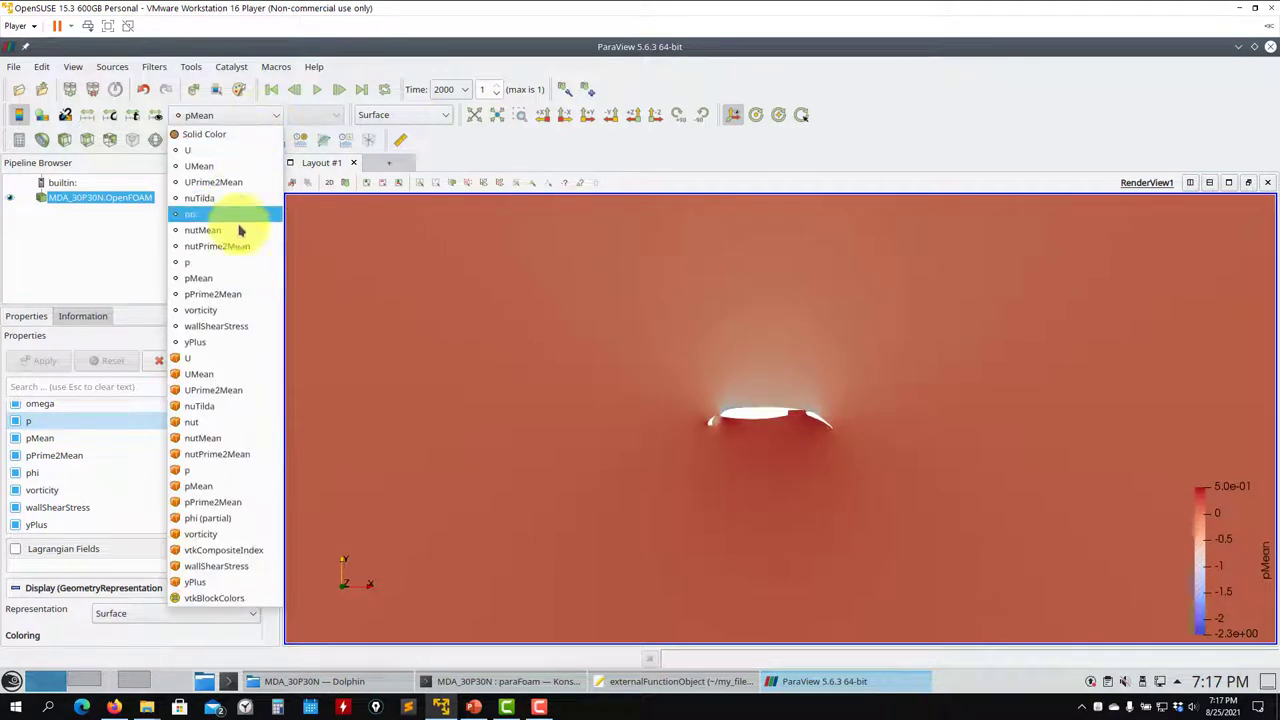
click(248, 279)
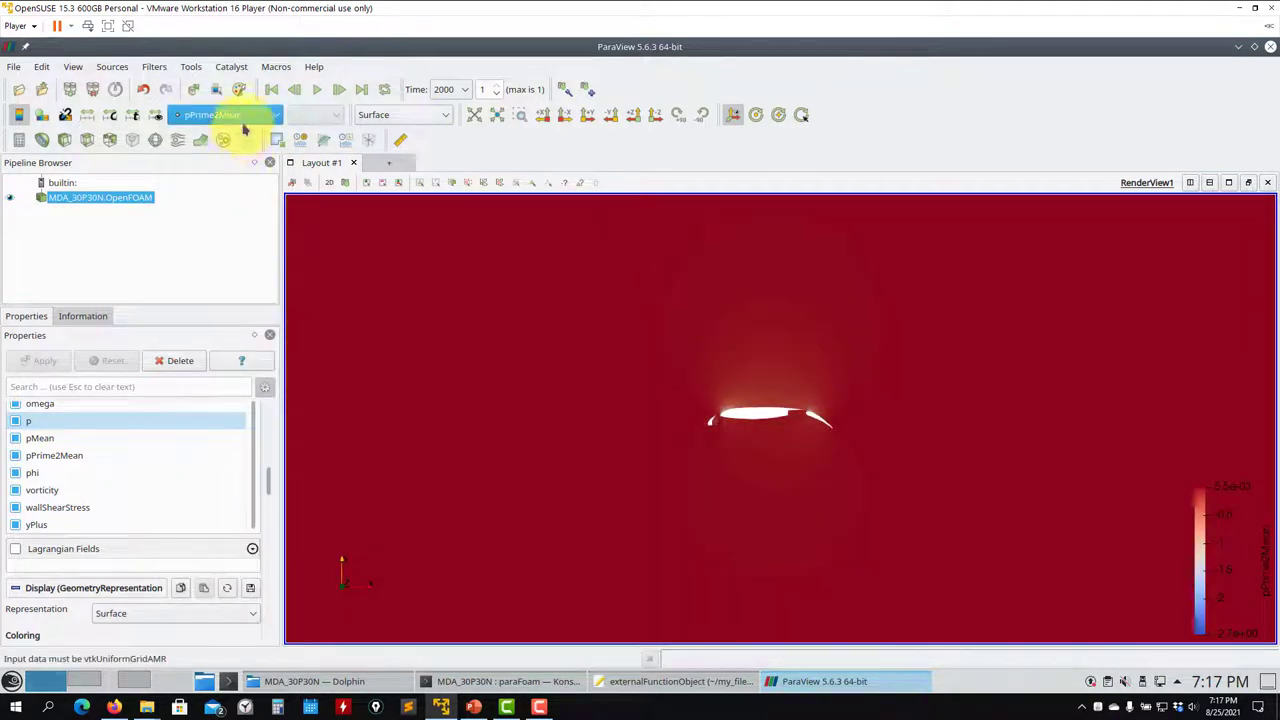
Colour the flow field by the Z component of vorticity
click(245, 118)
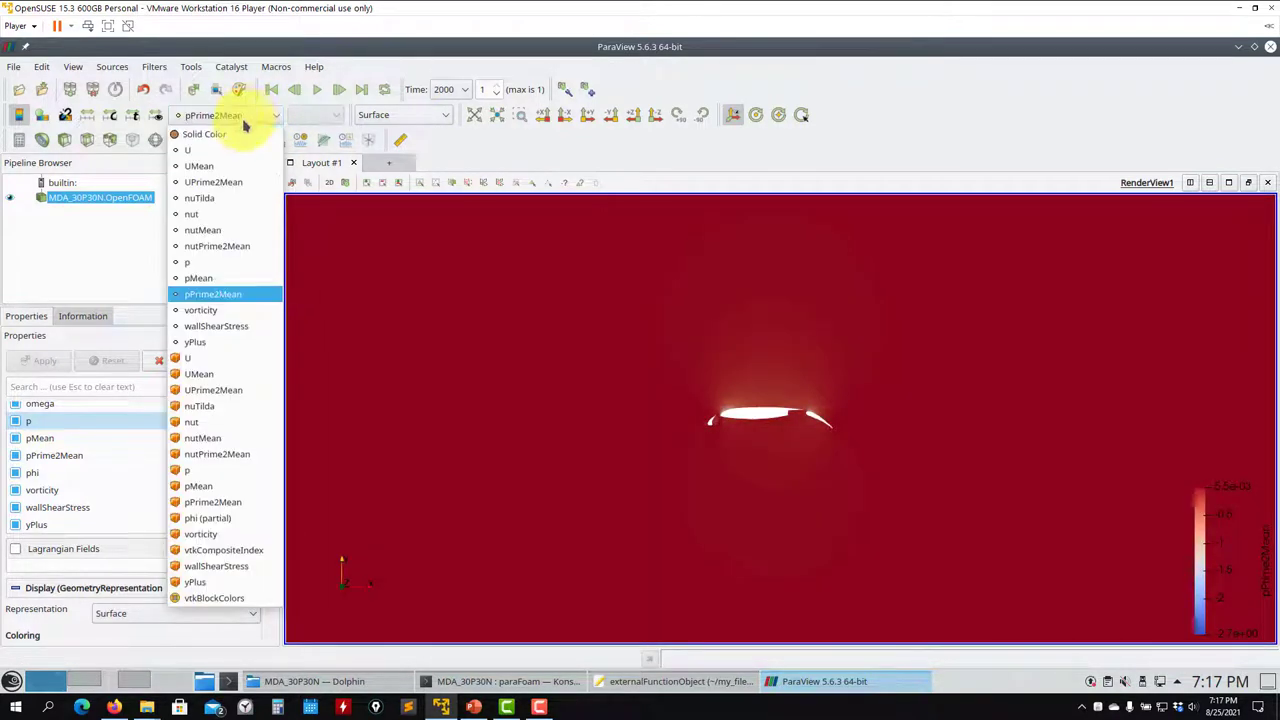
click(215, 310)
click(311, 116)
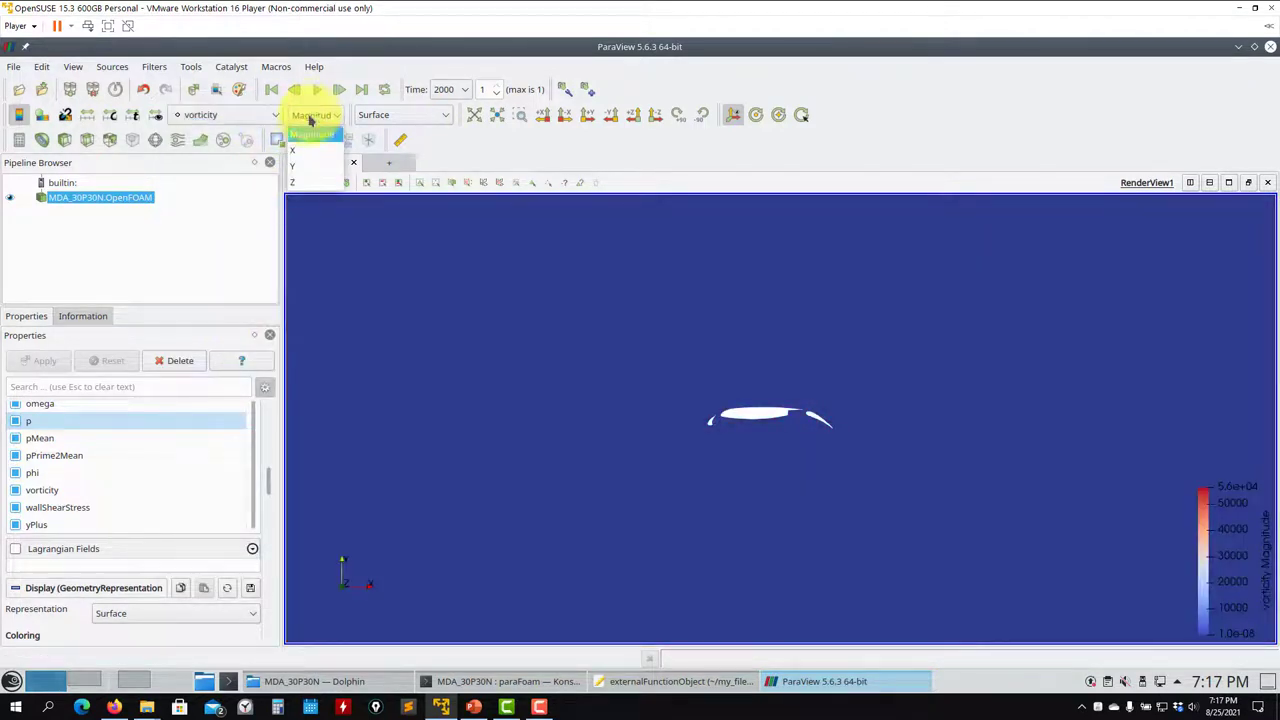
click(308, 186)
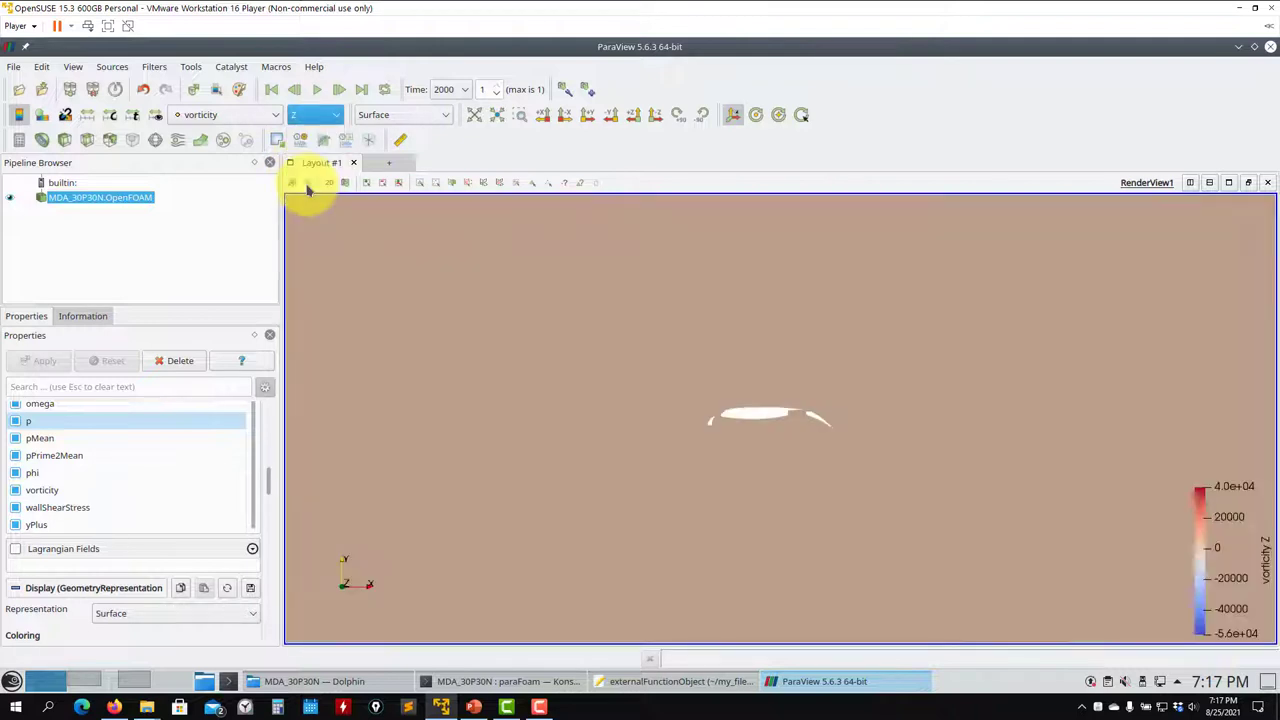
Rescale the vorticity Z colour map to the range -10 to 10 and inspect the shear layers and wake around the airfoil
click(117, 116)
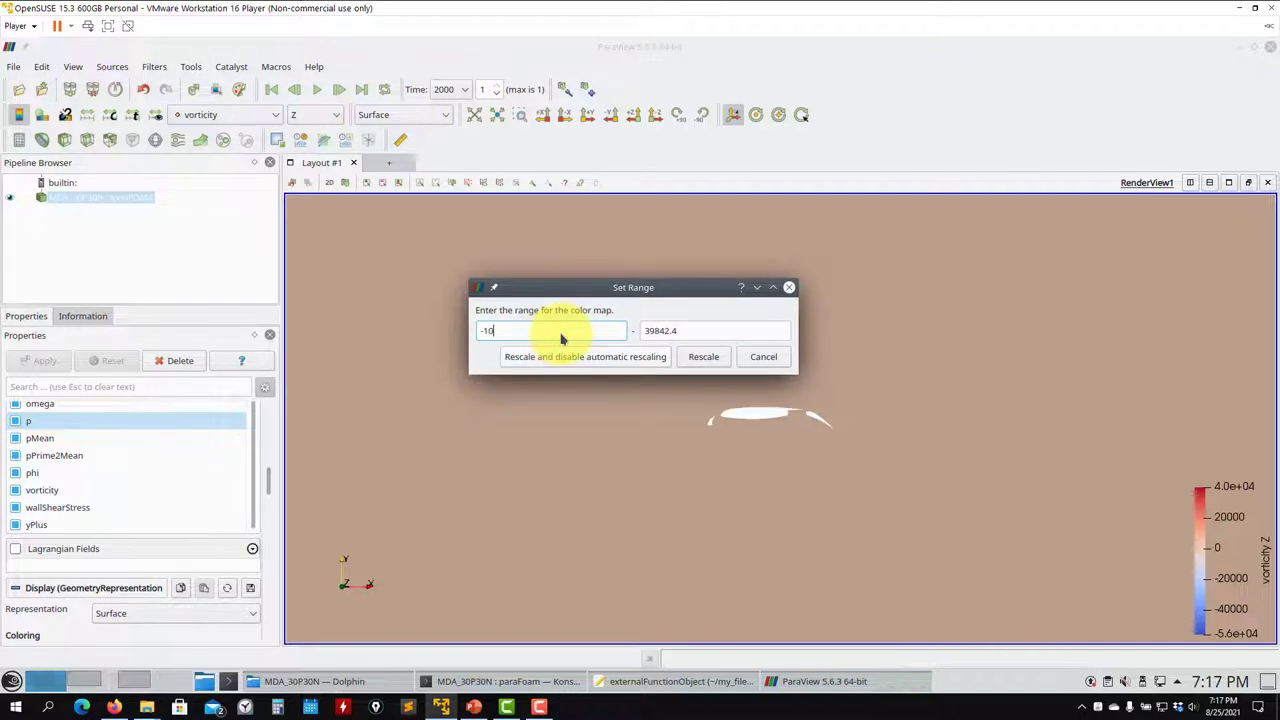
text(1)
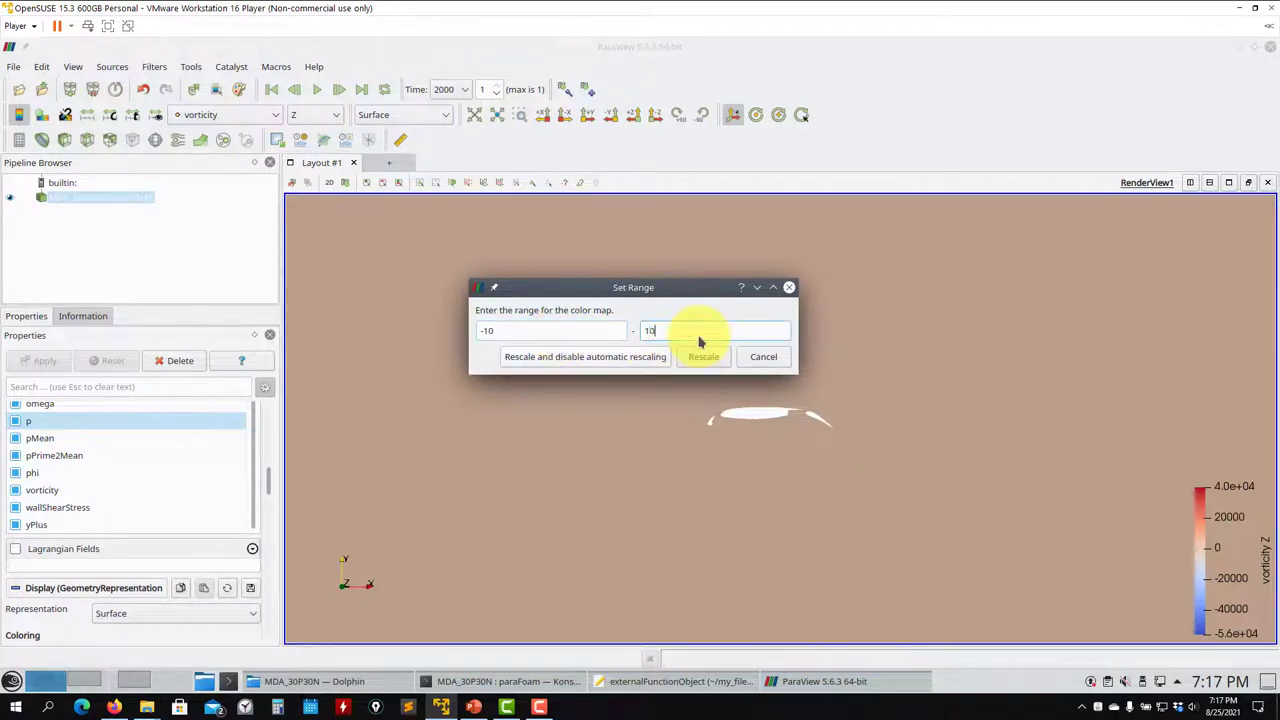
text(0)
key(Return)
scroll(751, 380, up, 5)
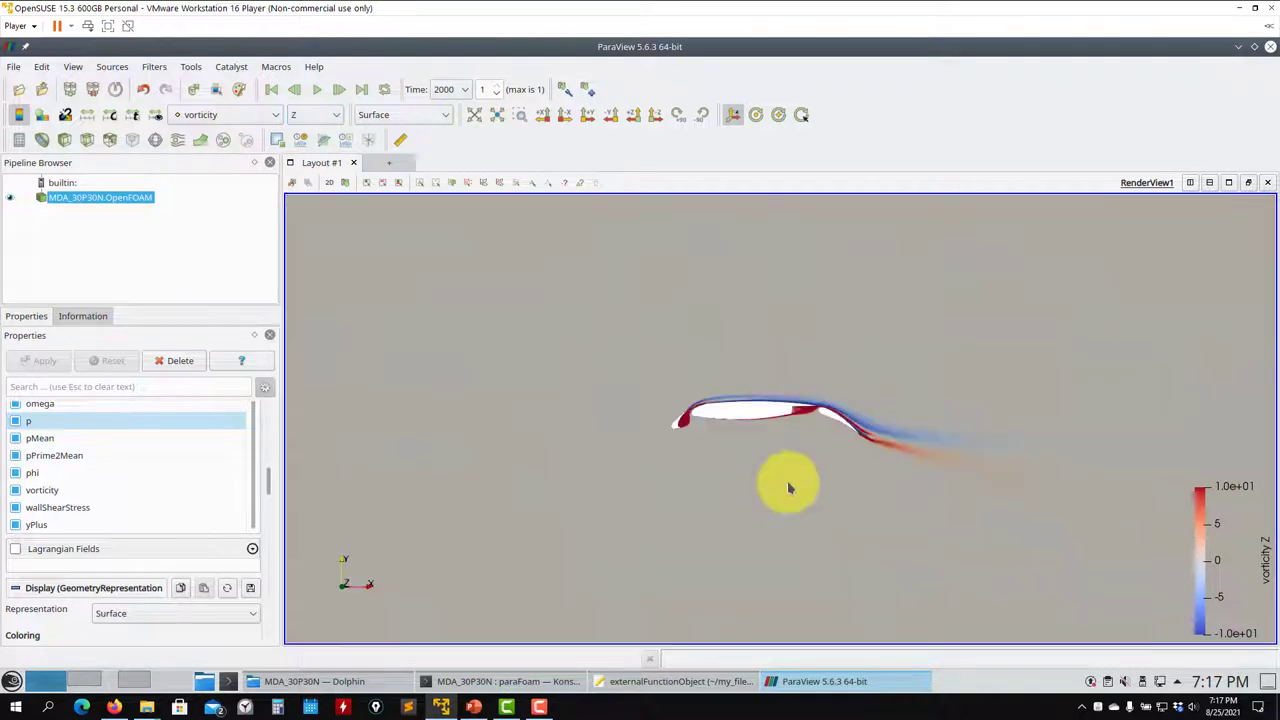
scroll(794, 334, down, 4)
scroll(760, 413, up, 5)
scroll(857, 357, down, 4)
scroll(757, 512, up, 4)
scroll(757, 512, down, 4)
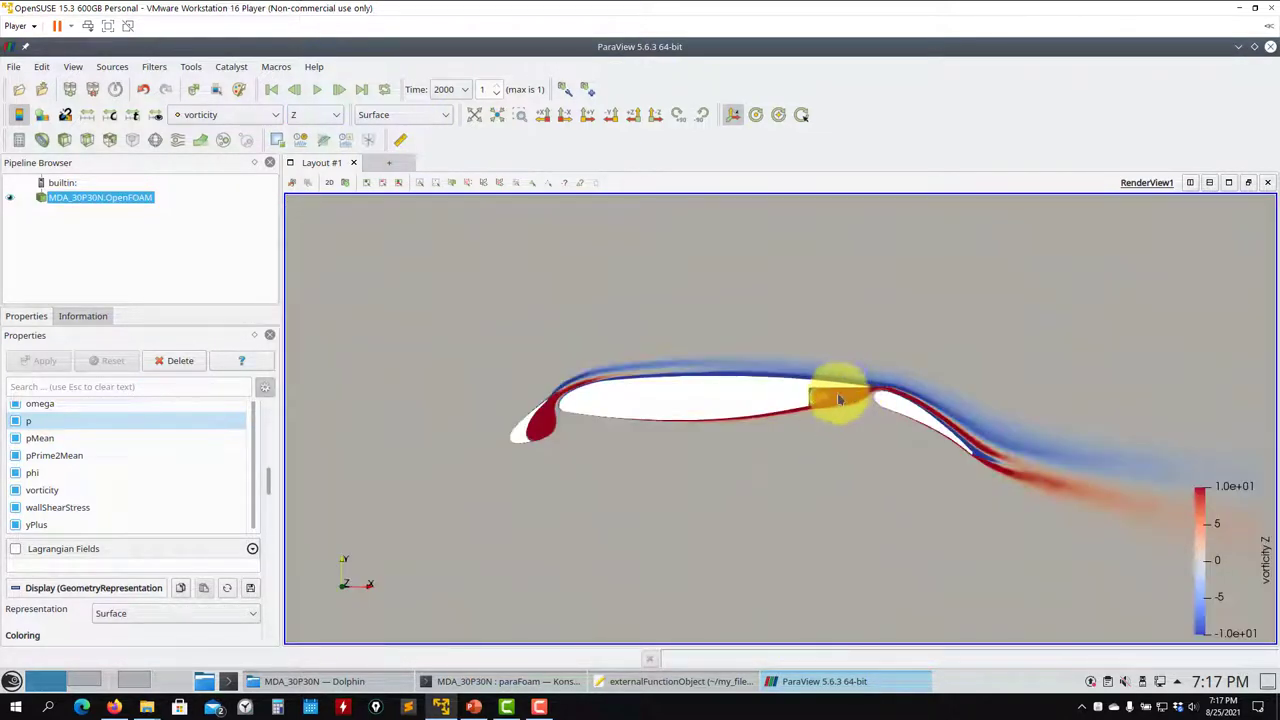
scroll(494, 423, down, 2)
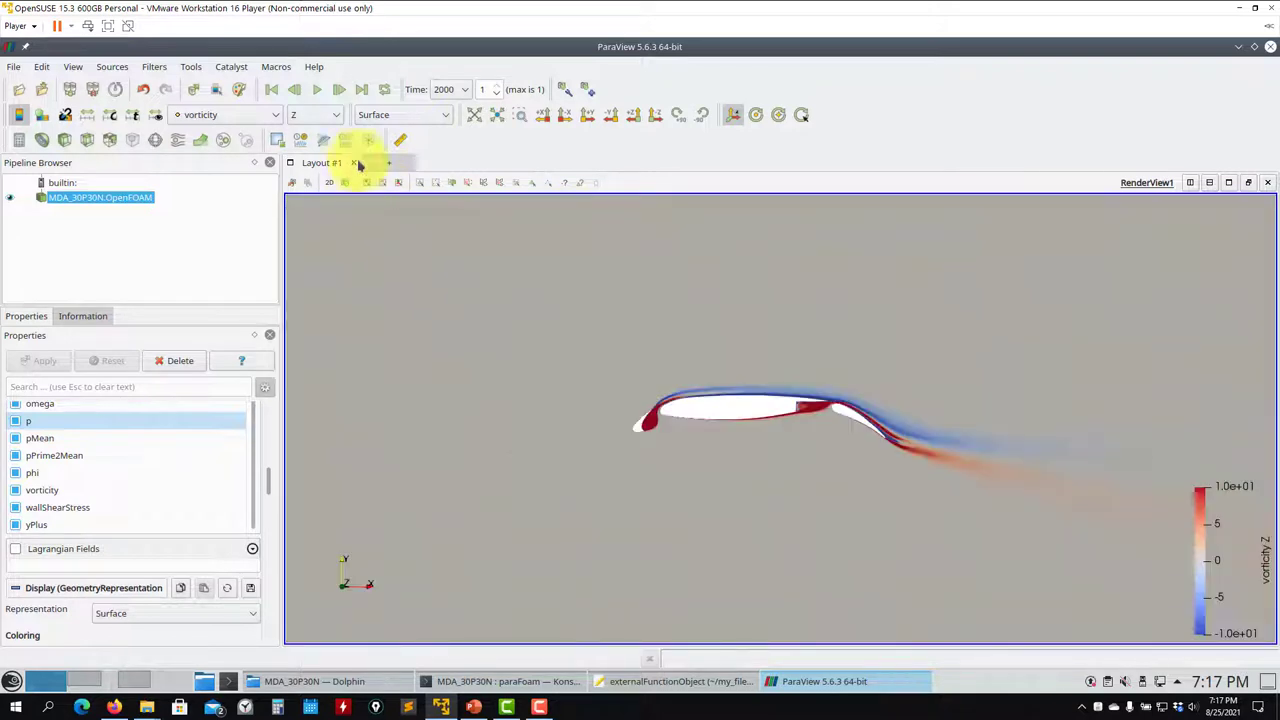
Colour the case by the yPlus cell field and switch the render view to 3D interaction
click(268, 116)
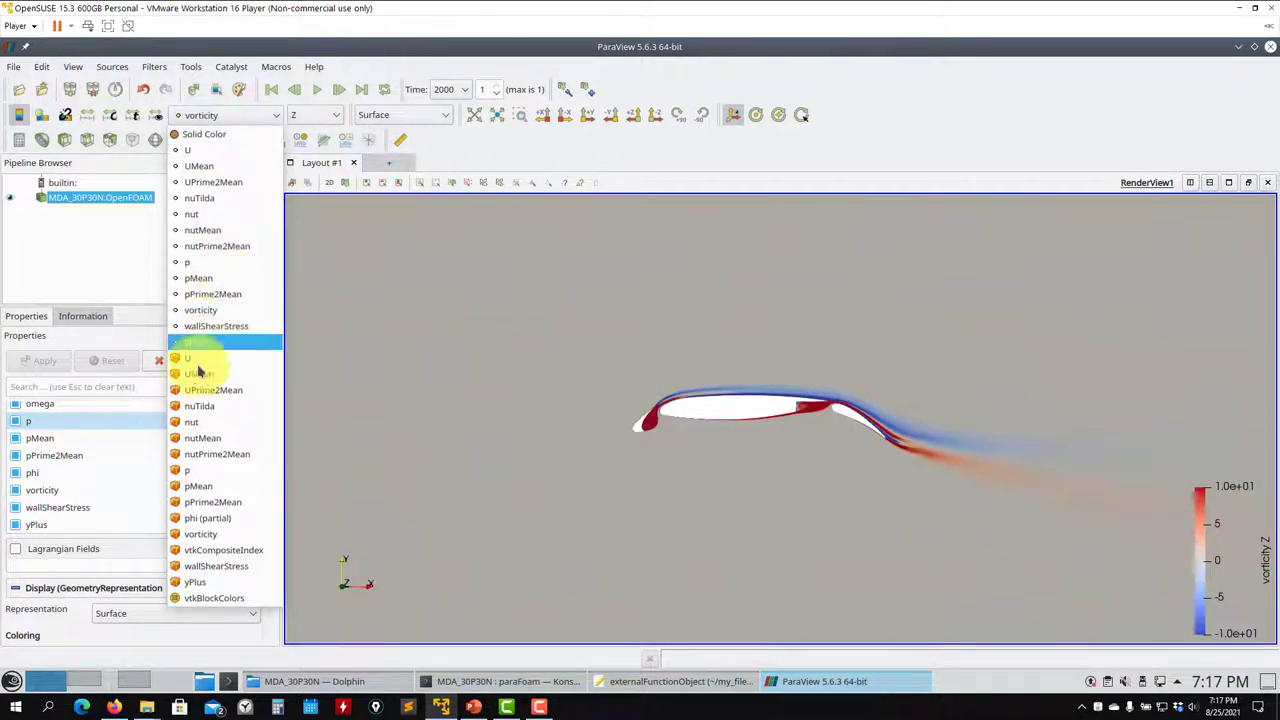
click(222, 584)
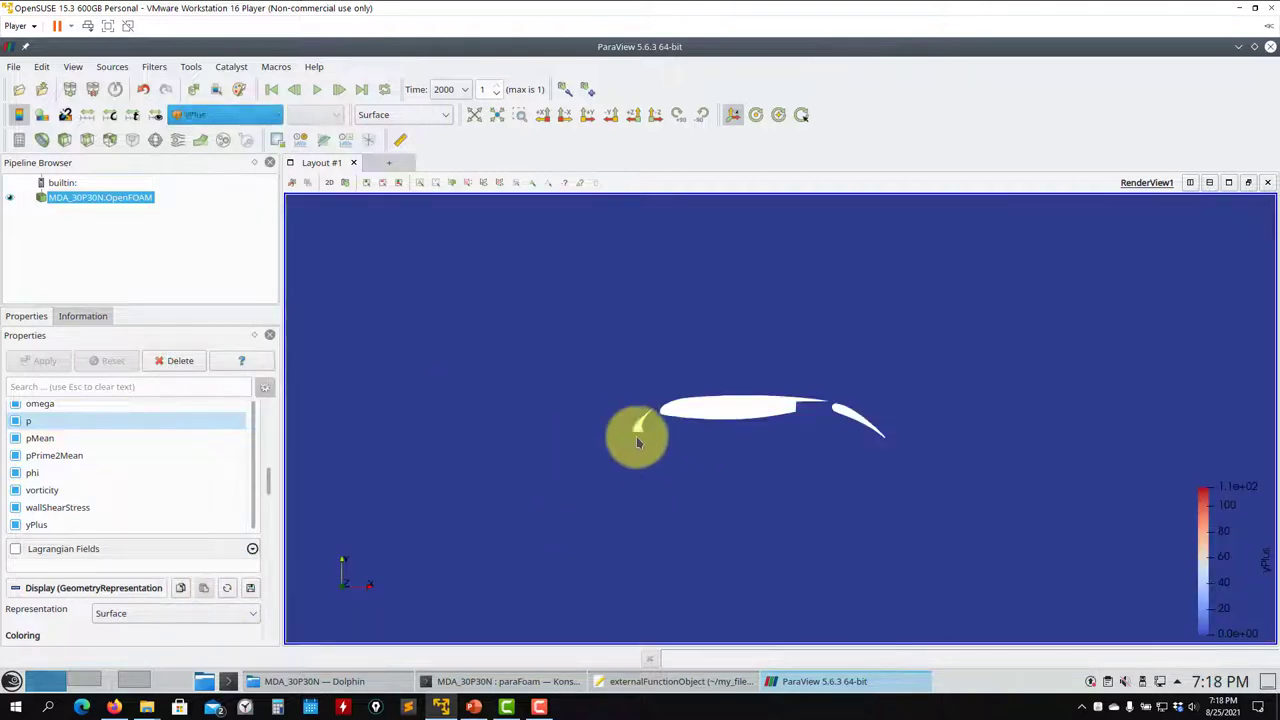
drag(672, 450, 647, 435)
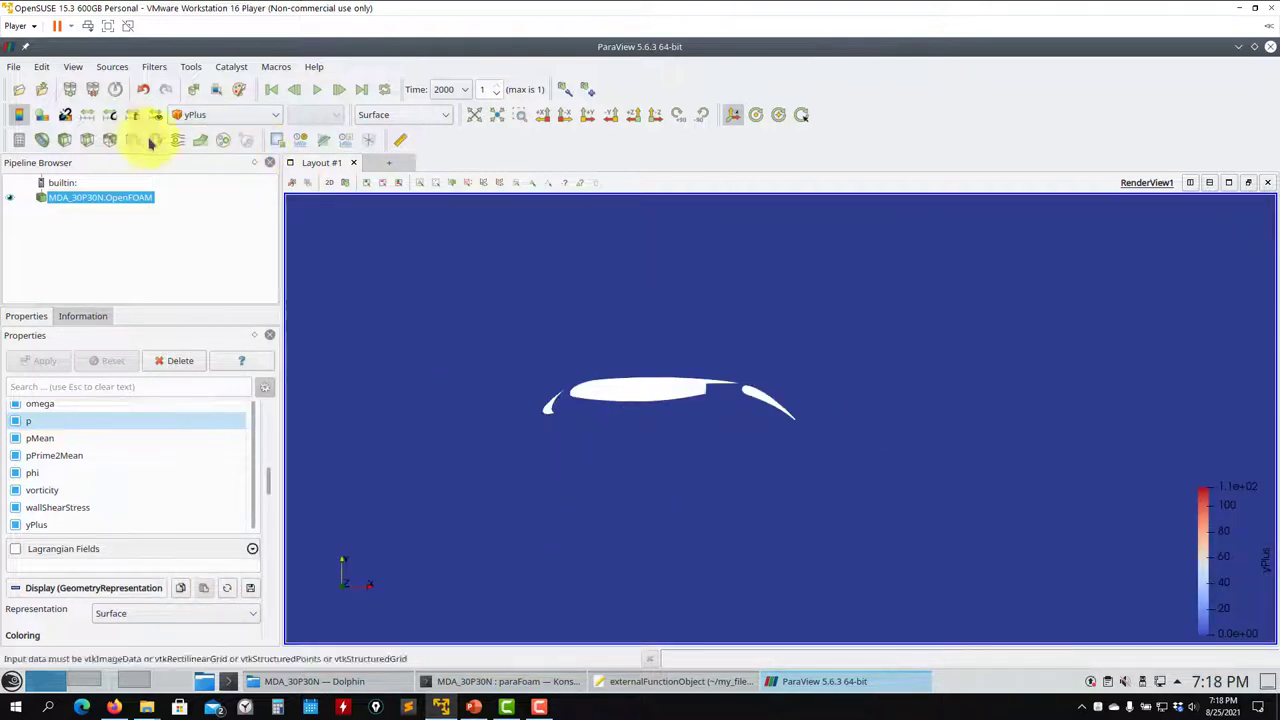
click(330, 185)
drag(462, 312, 495, 333)
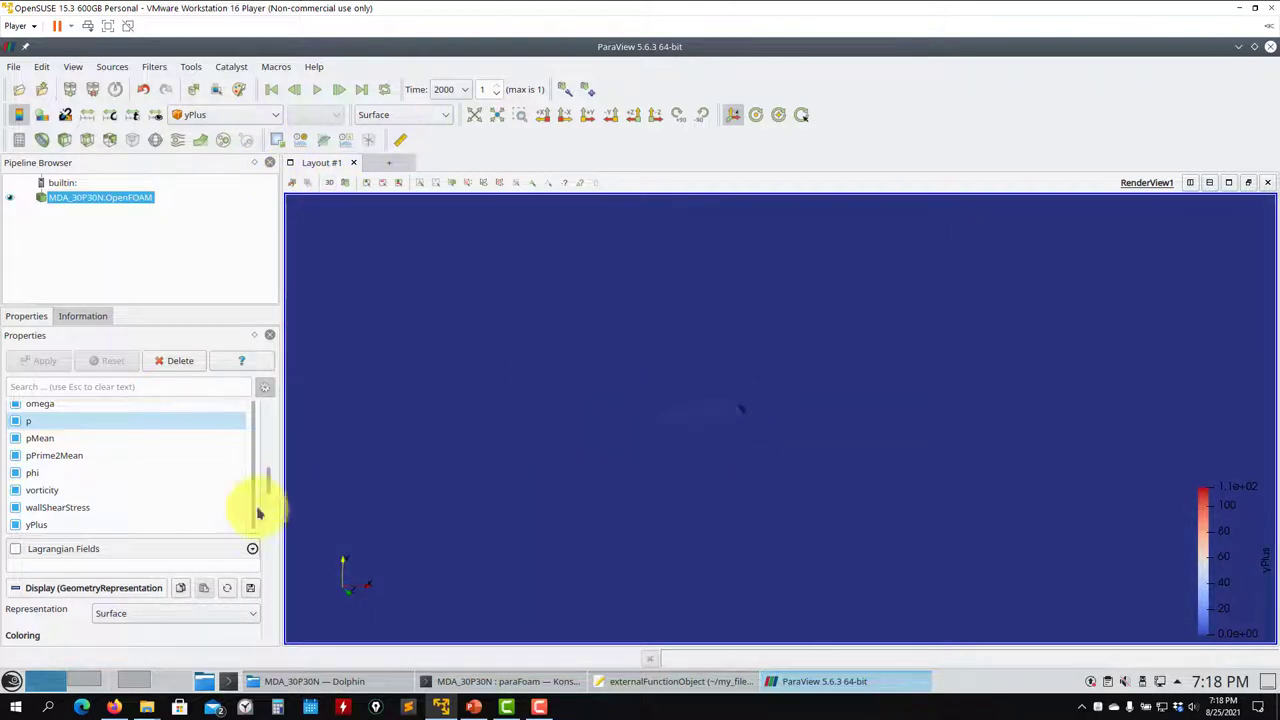
Limit the displayed mesh parts to wall_airfoil, wall_flap and wall_slat
scroll(267, 489, up, 5)
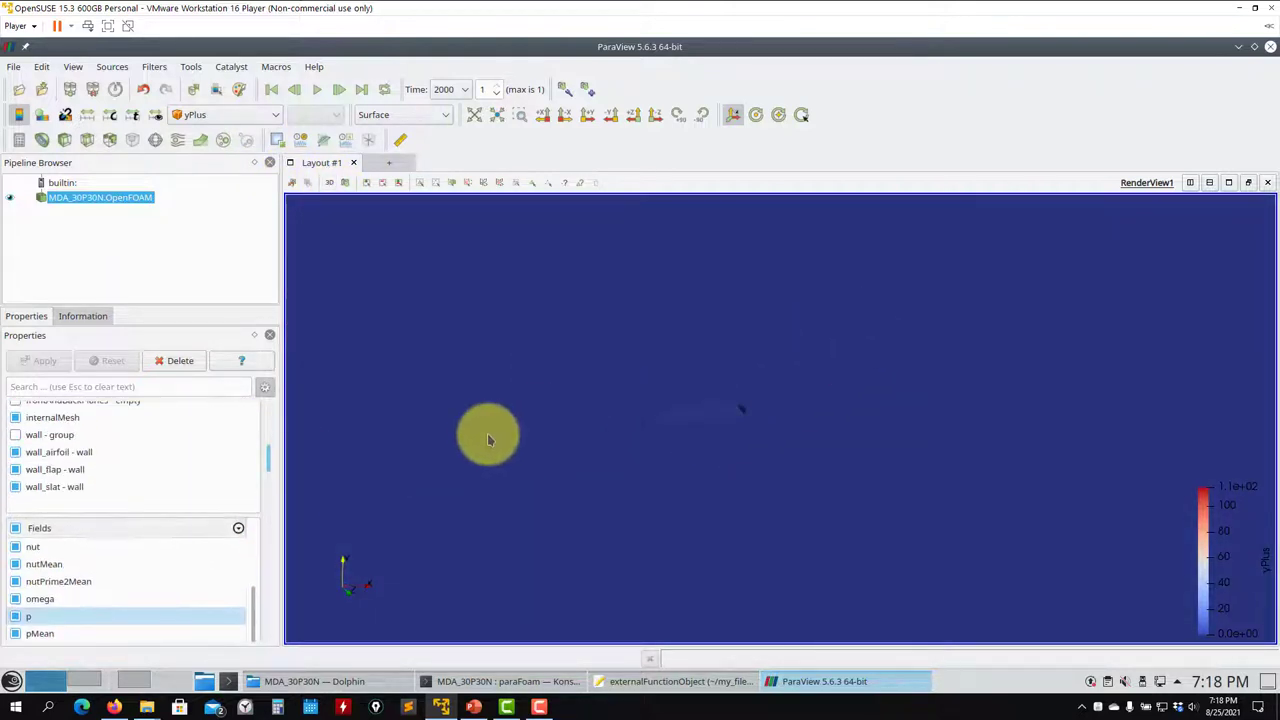
scroll(268, 465, up, 4)
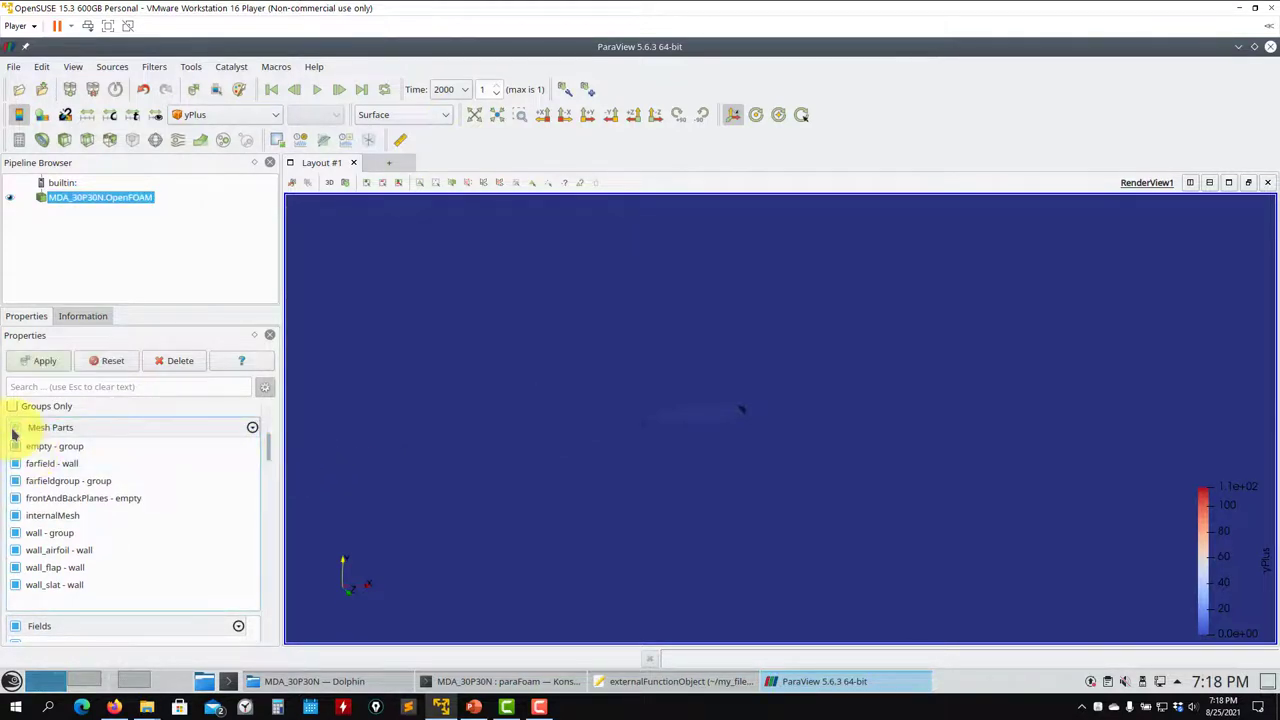
click(15, 428)
click(16, 584)
click(16, 567)
click(16, 550)
click(43, 361)
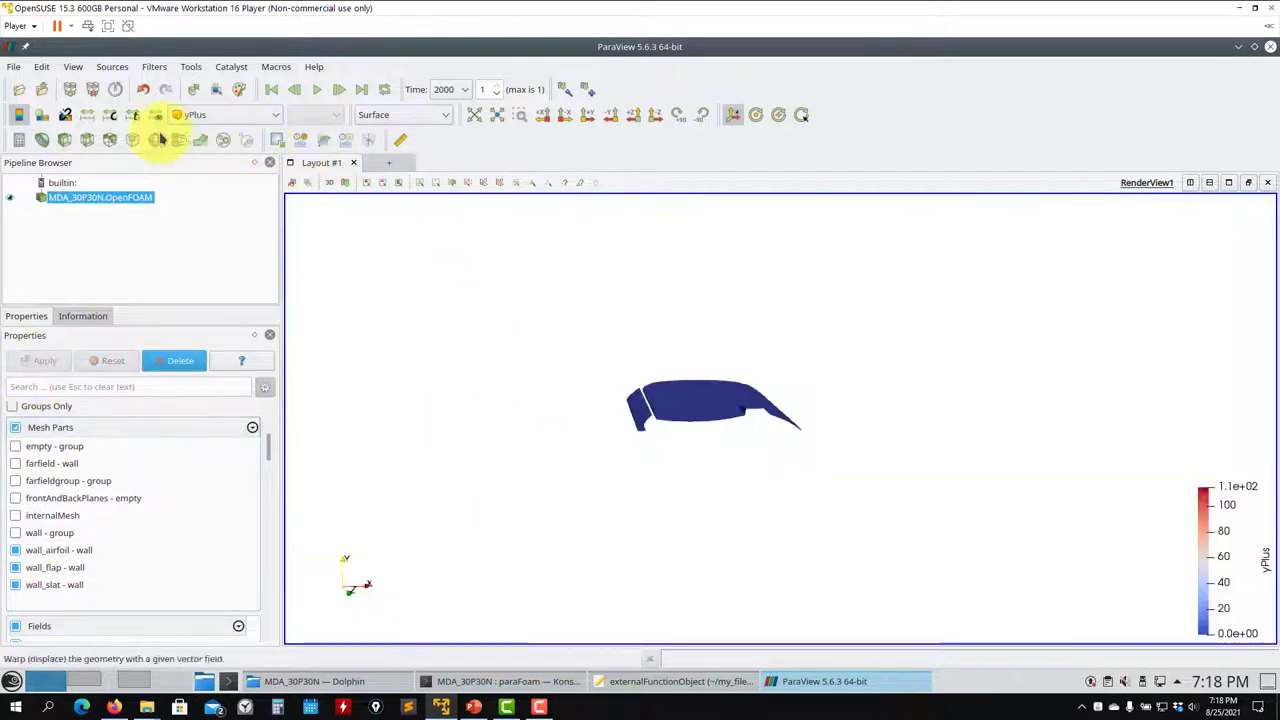
Rescale the yPlus colour map to the data range and inspect its distribution on the slat, main element and flap
click(87, 114)
drag(814, 491, 877, 514)
drag(1073, 543, 448, 287)
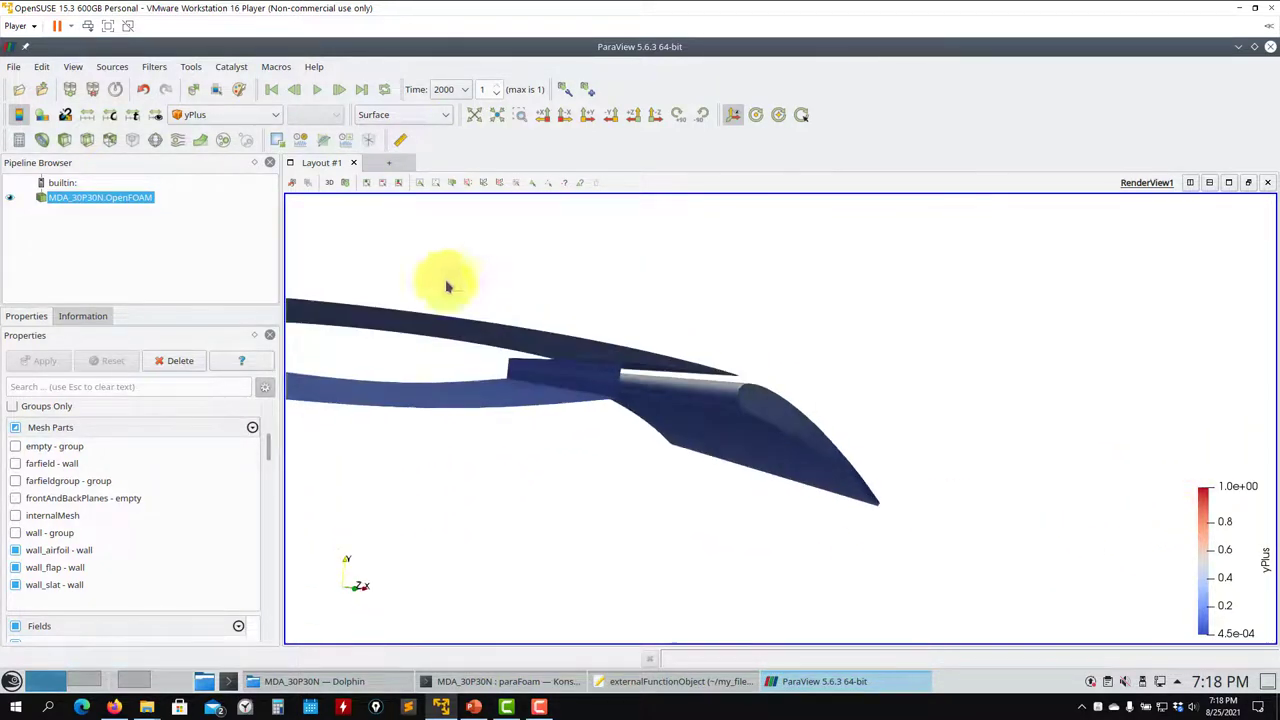
click(474, 114)
drag(594, 334, 875, 445)
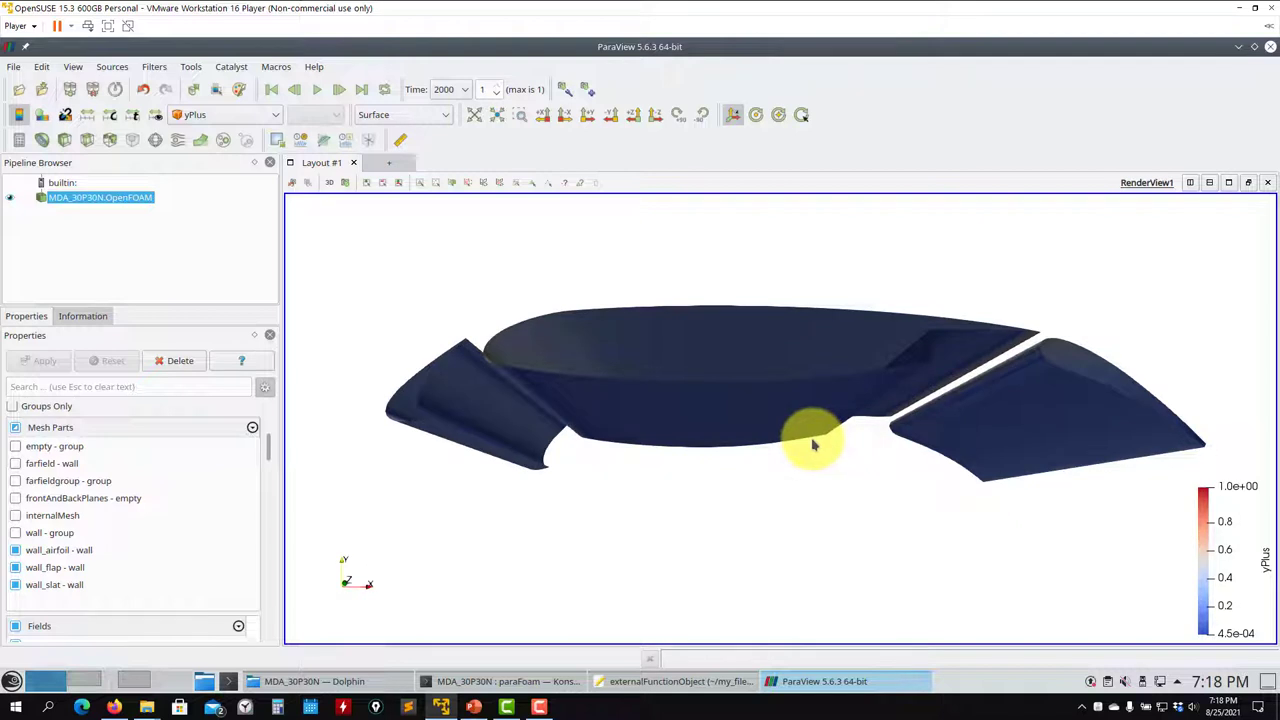
drag(771, 387, 995, 405)
Colour the airfoil walls by the p cell field, then by wallShearStress magnitude
click(259, 117)
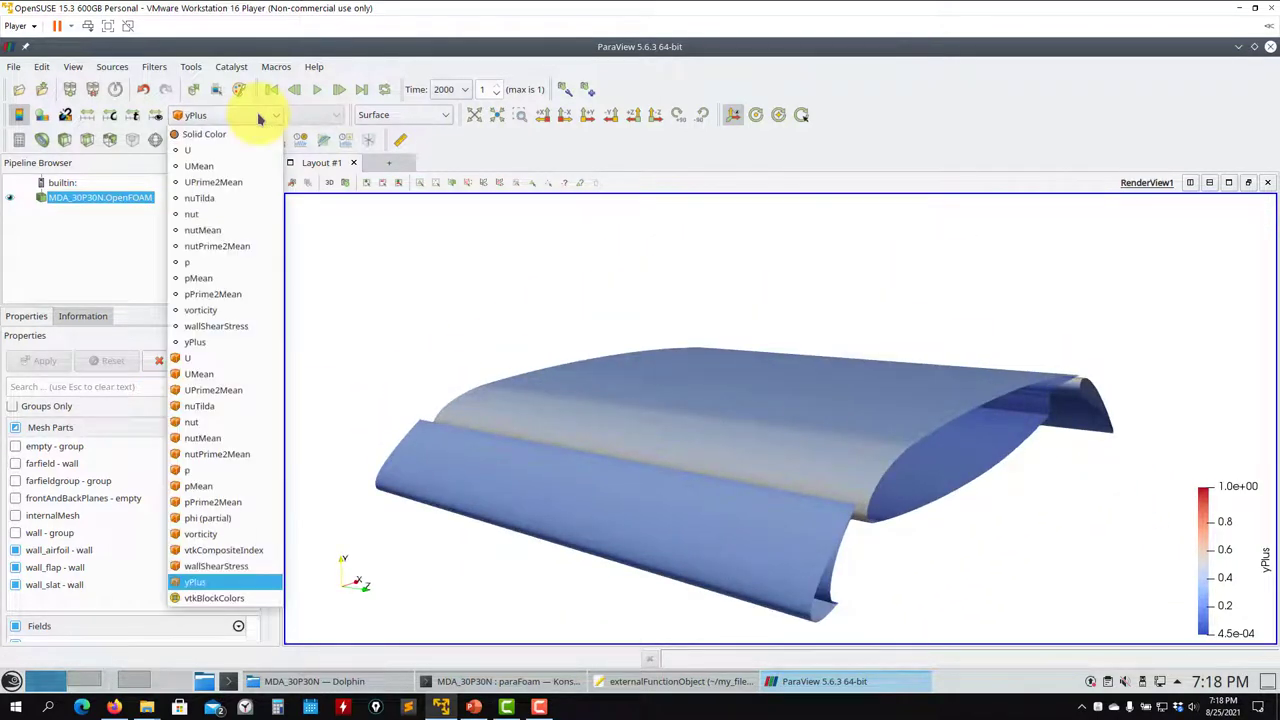
click(246, 471)
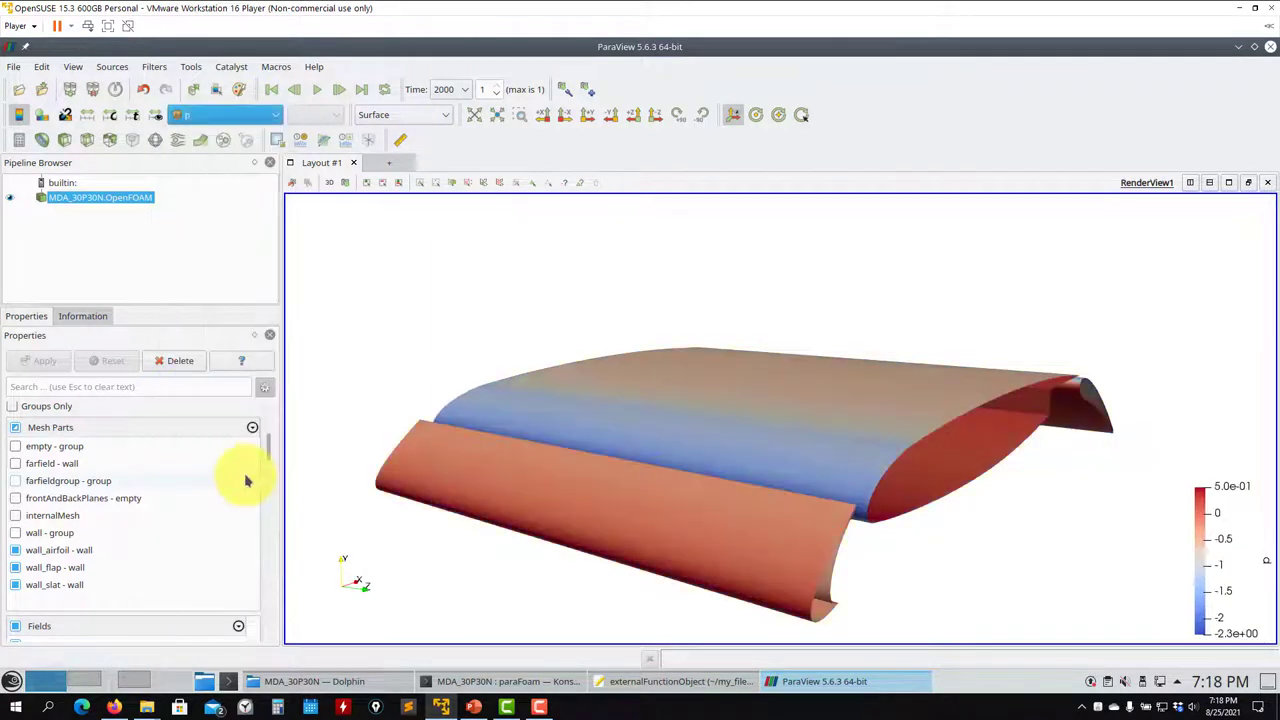
click(258, 114)
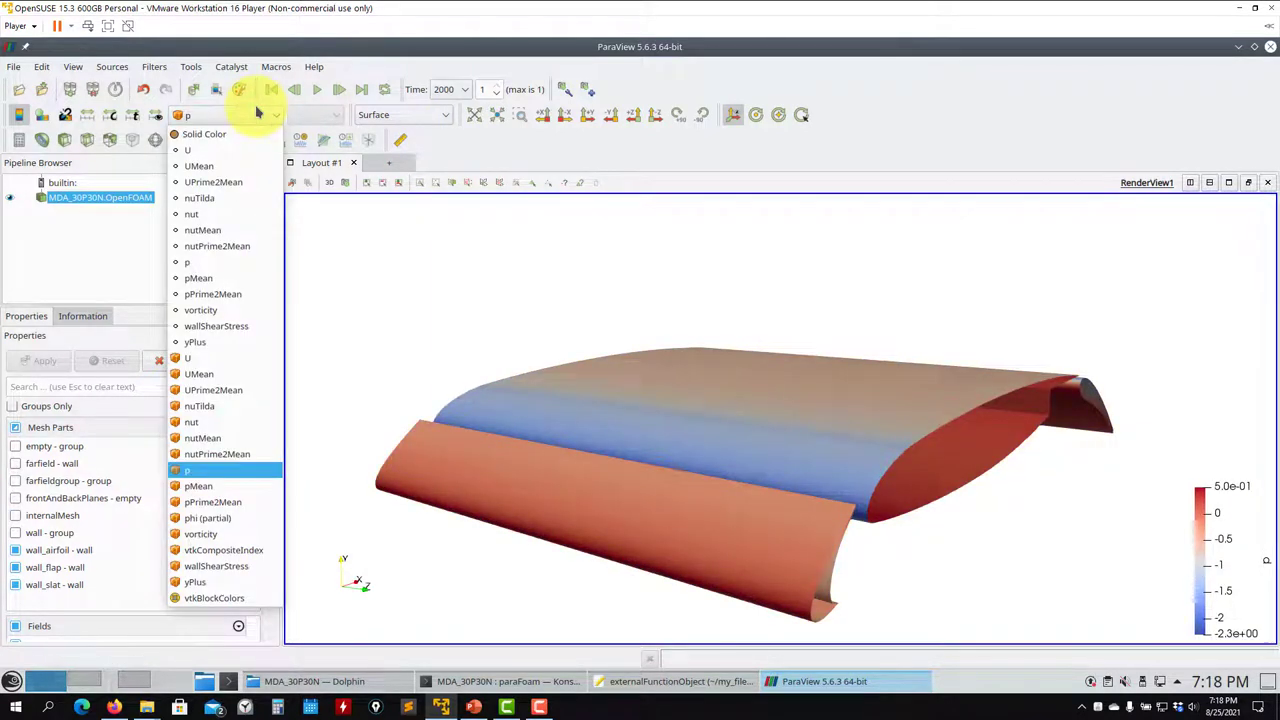
click(217, 326)
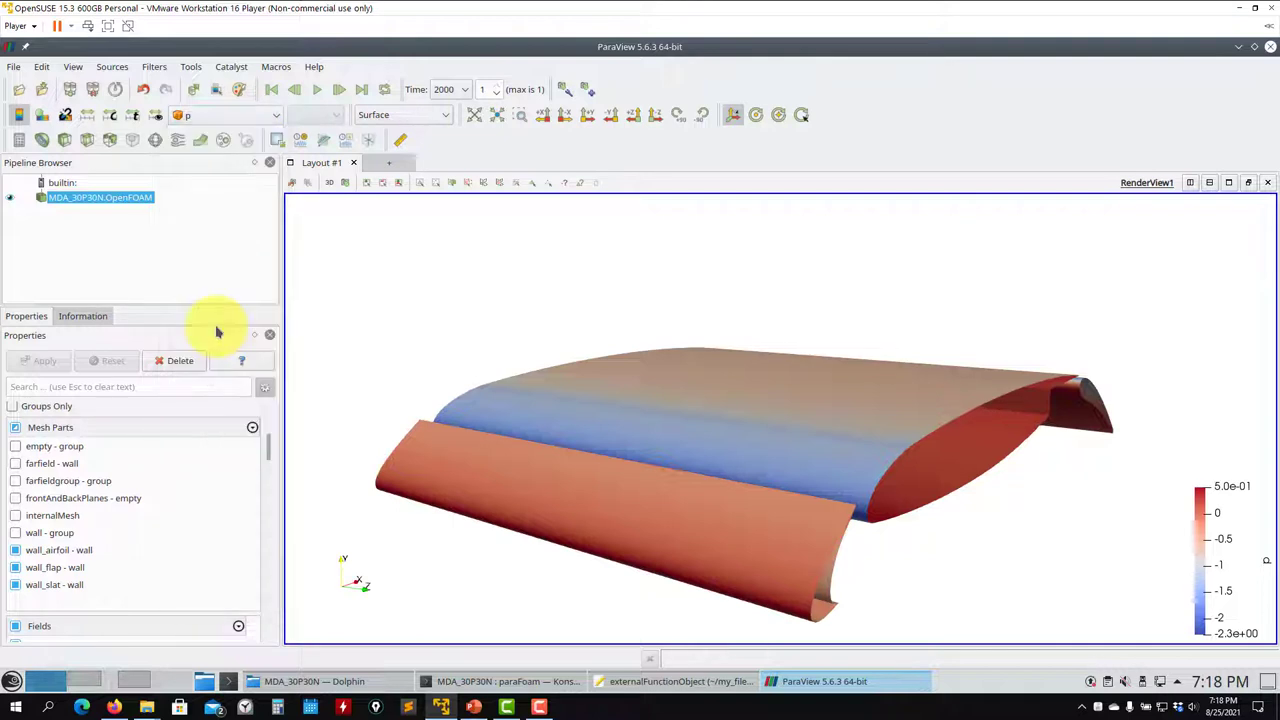
Switch to the text editor and bring up the run_solver.sh script
click(672, 681)
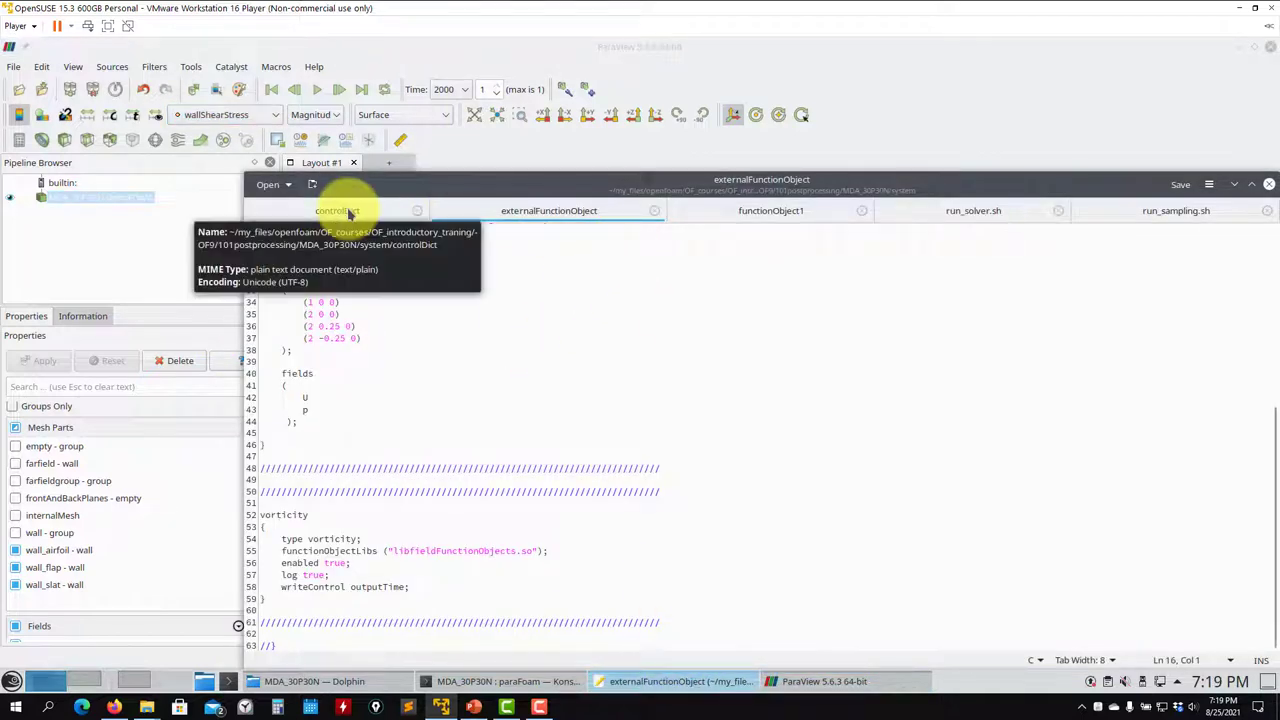
click(971, 210)
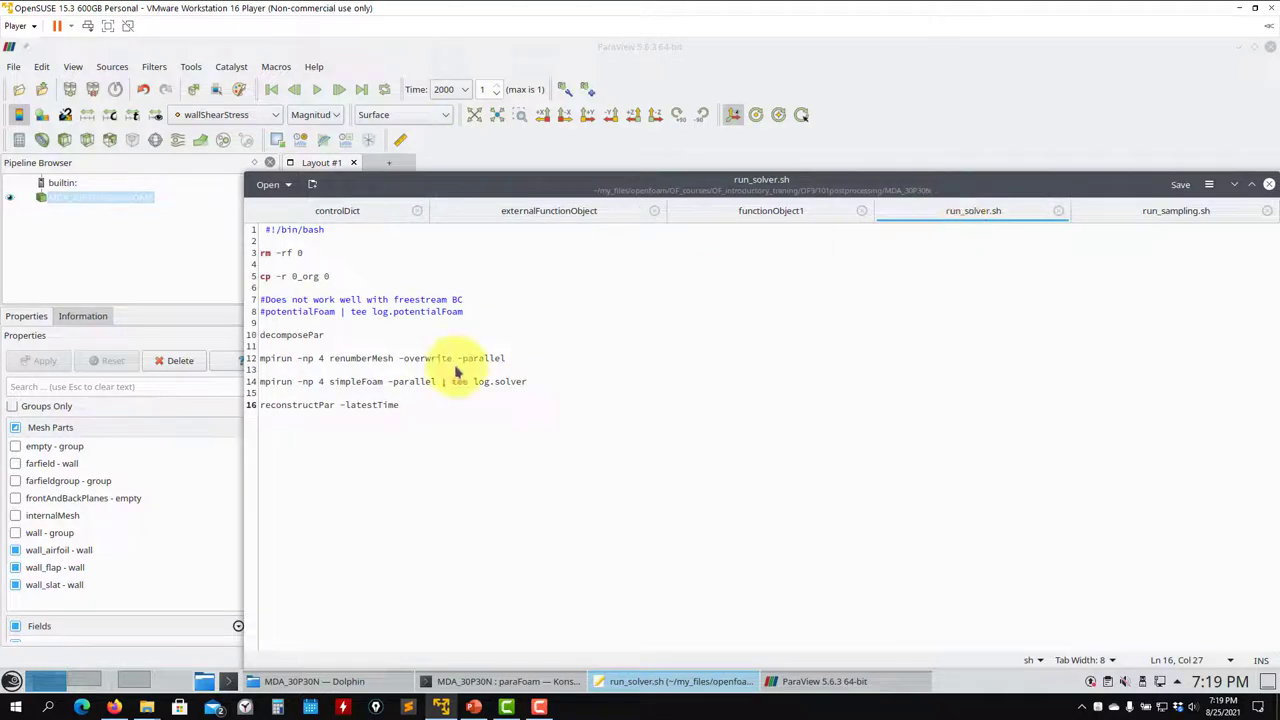
View the run_sampling.sh script, inspect the wallShearStress distribution on the airfoil walls from other angles in ParaView, and close ParaView
click(1150, 210)
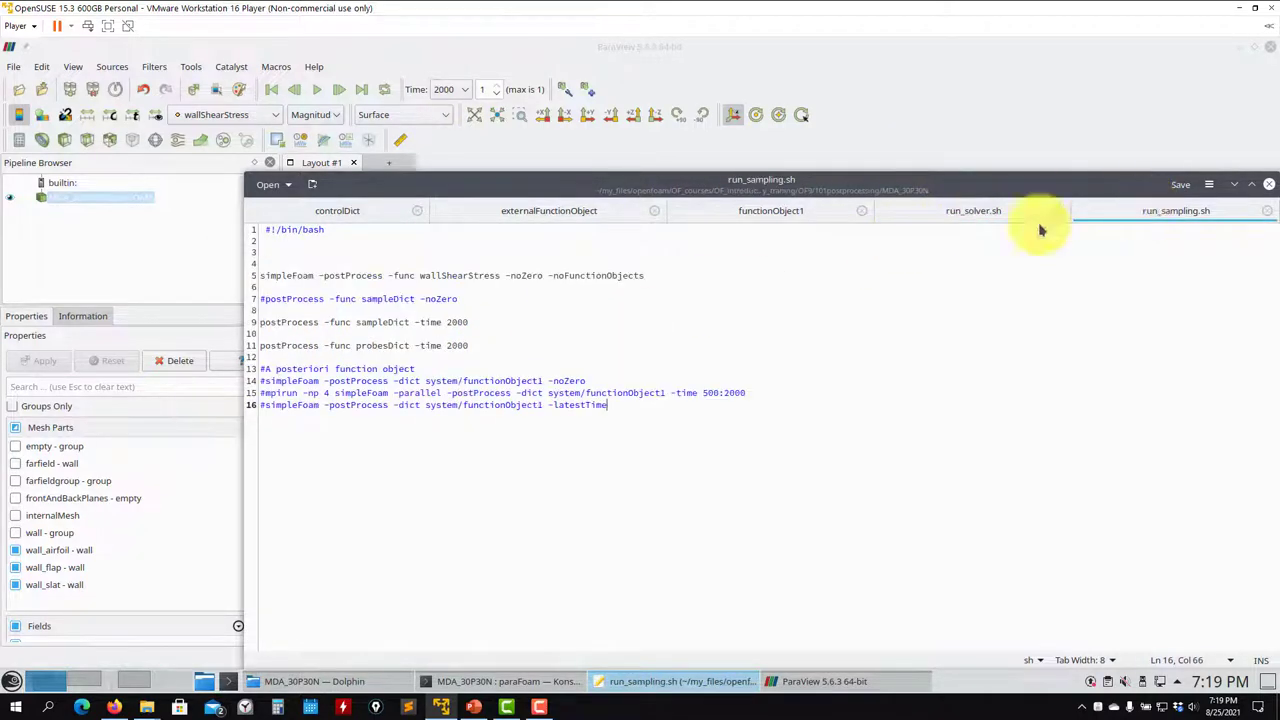
click(891, 91)
drag(751, 394, 557, 392)
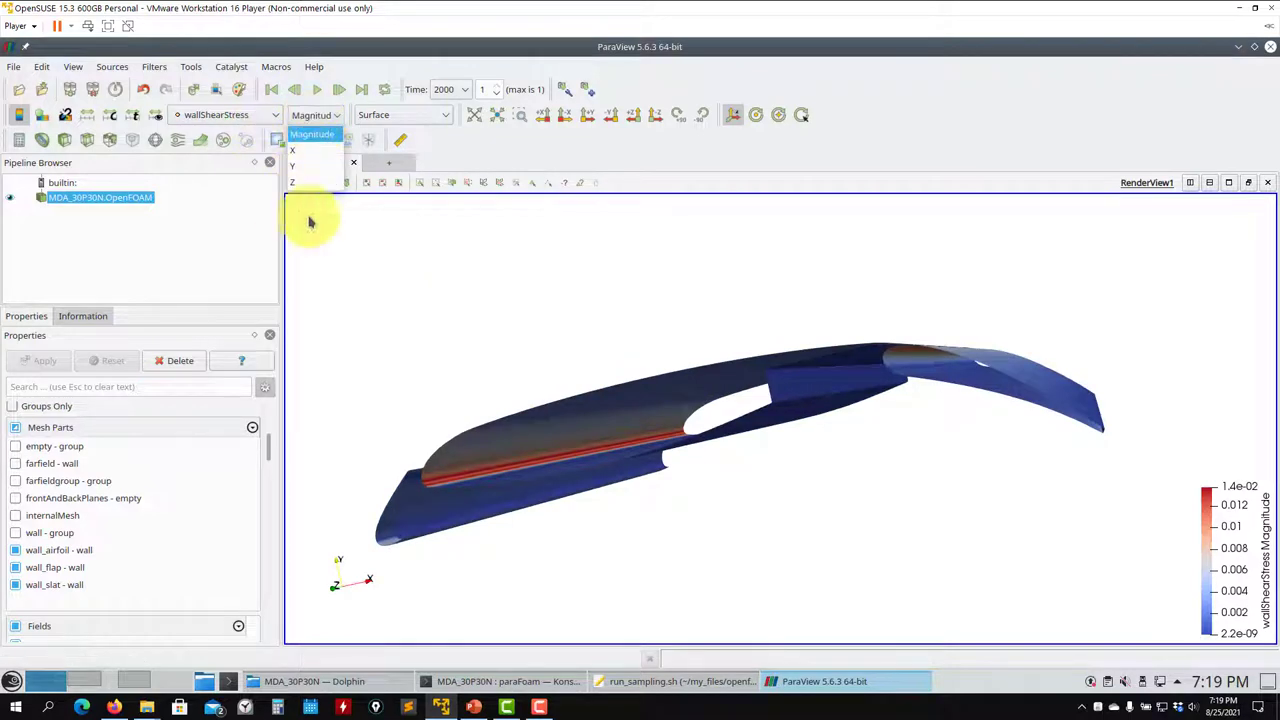
drag(777, 406, 1125, 167)
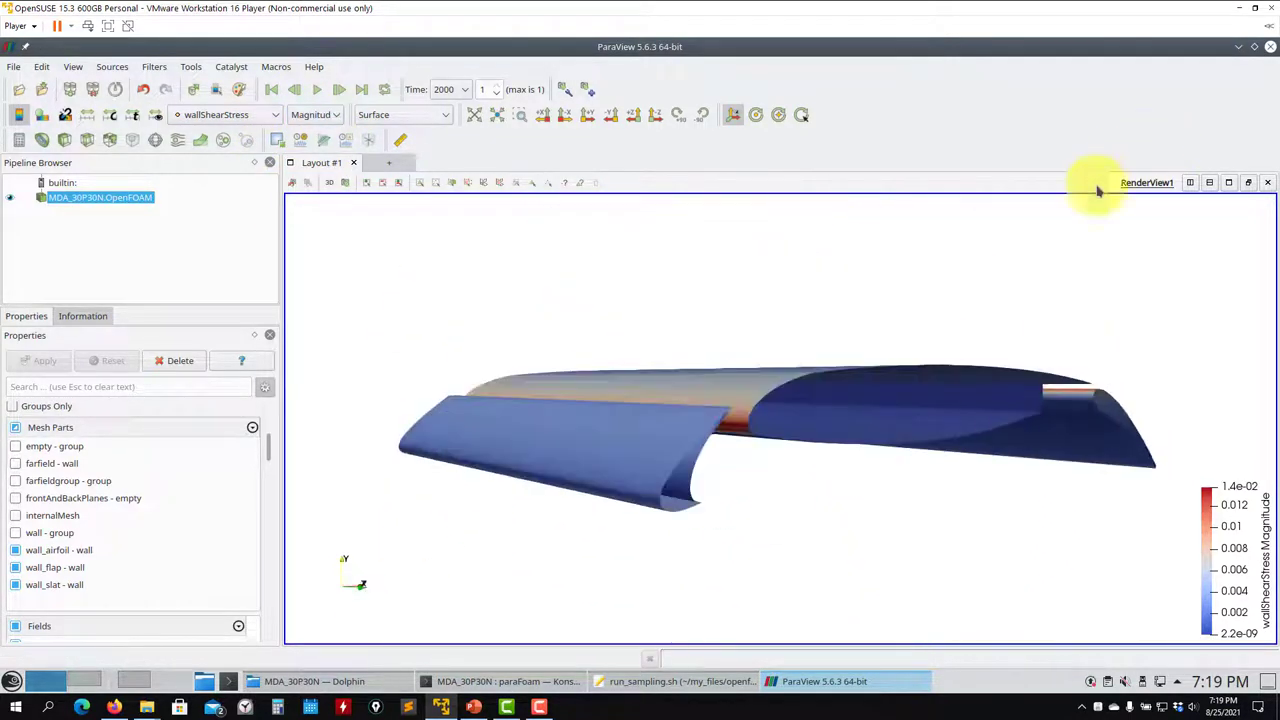
click(1269, 47)
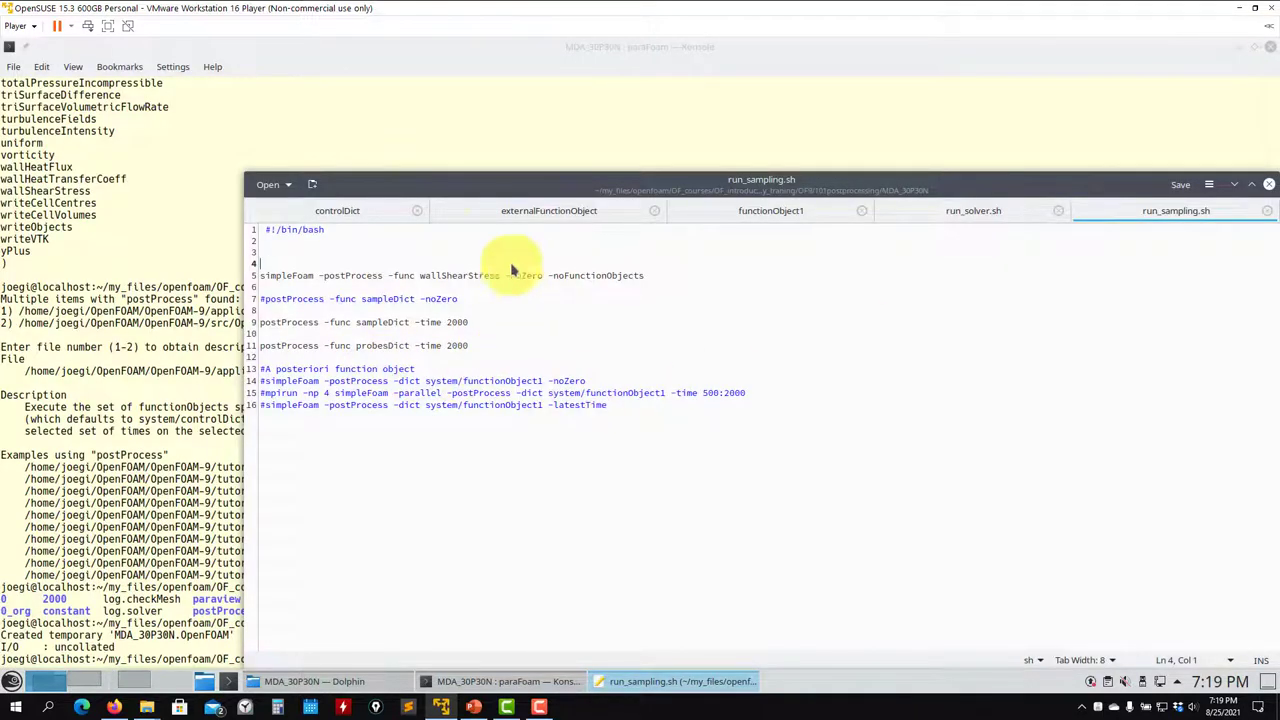
Bring up controlDict in the text editor, and list the contents of the MDA_30P30N case directory in the terminal
click(364, 214)
click(130, 408)
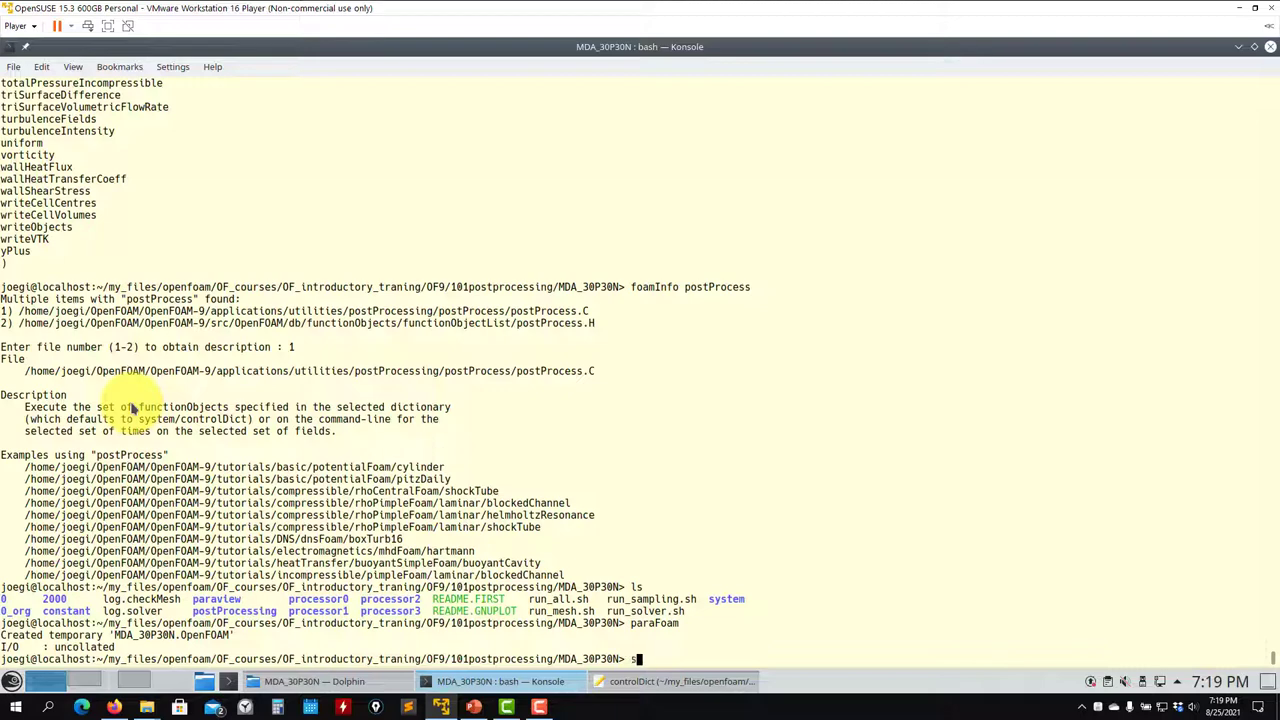
text(ls)
key(Return)
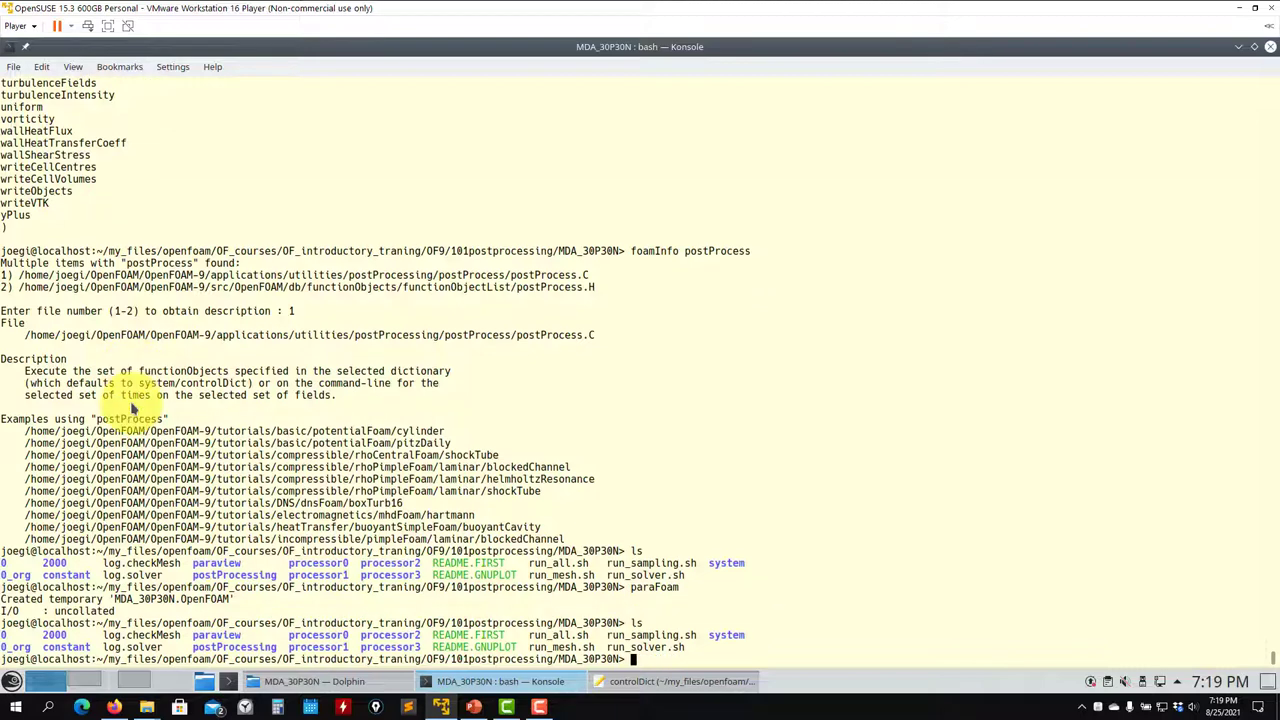
Switch to the Dolphin window on the second desktop and browse the fields and fieldsOperations folders of caseDicts/postProcessing
click(86, 680)
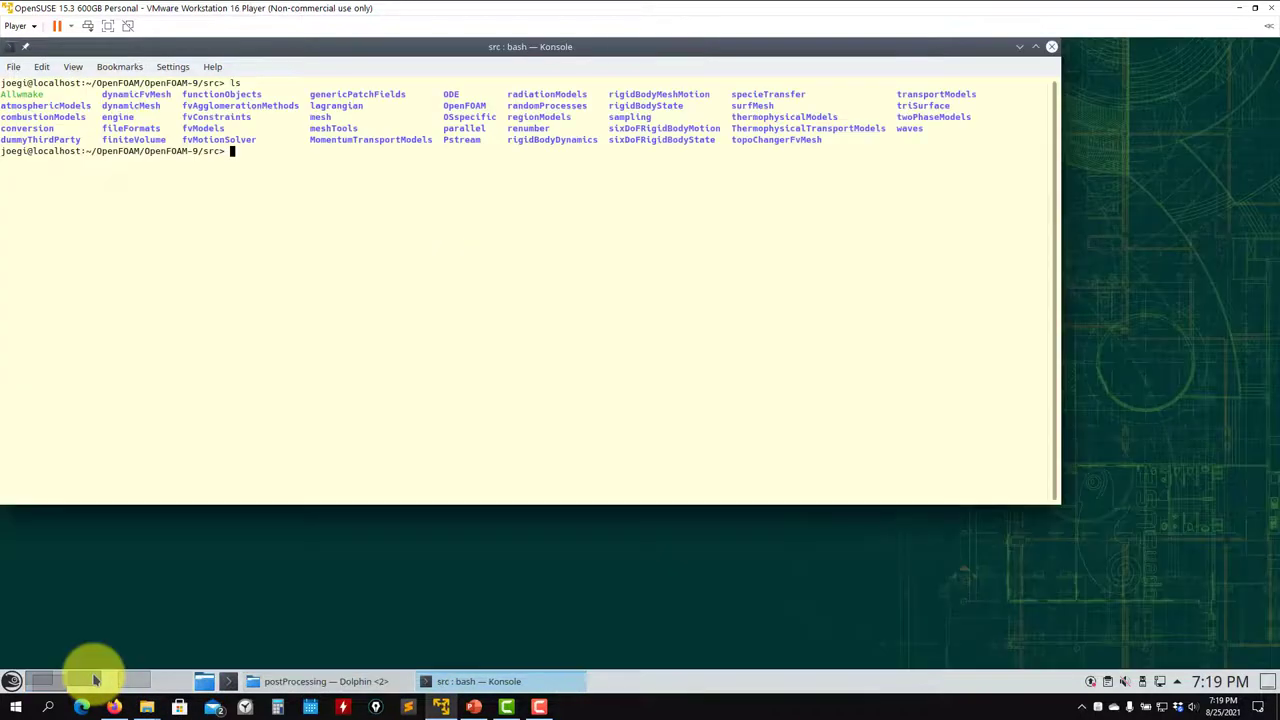
click(320, 681)
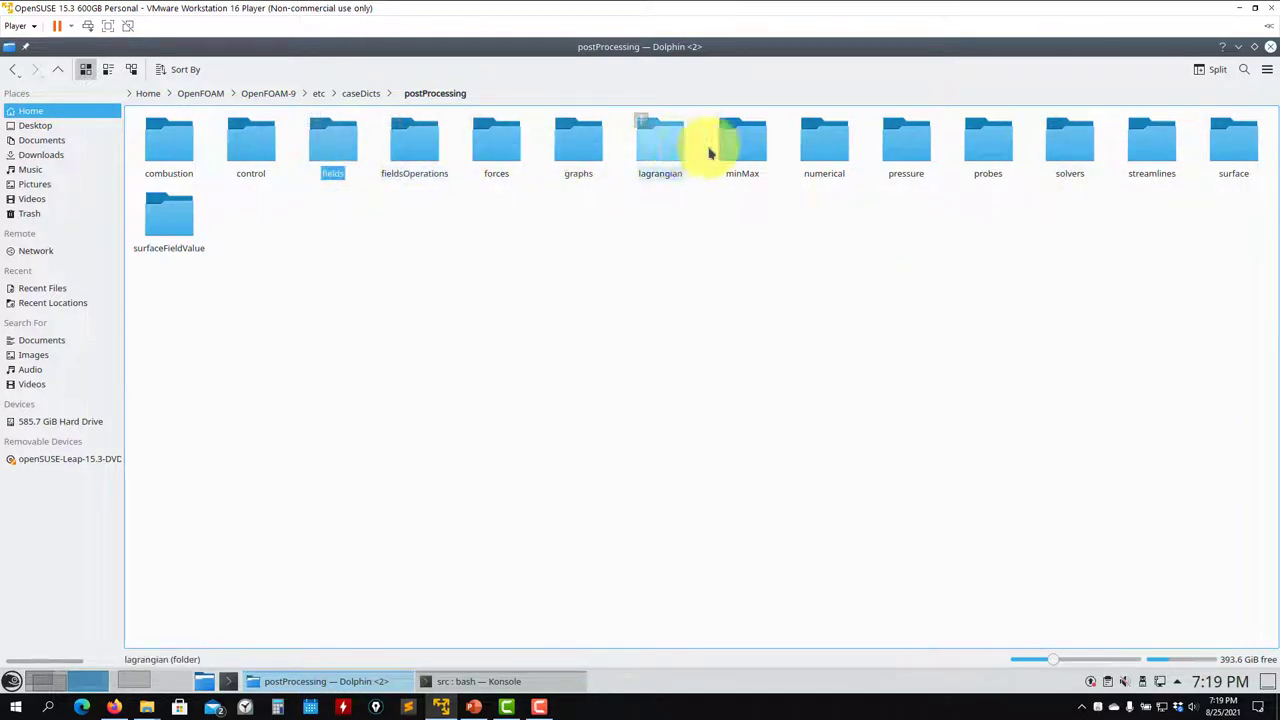
double_click(335, 148)
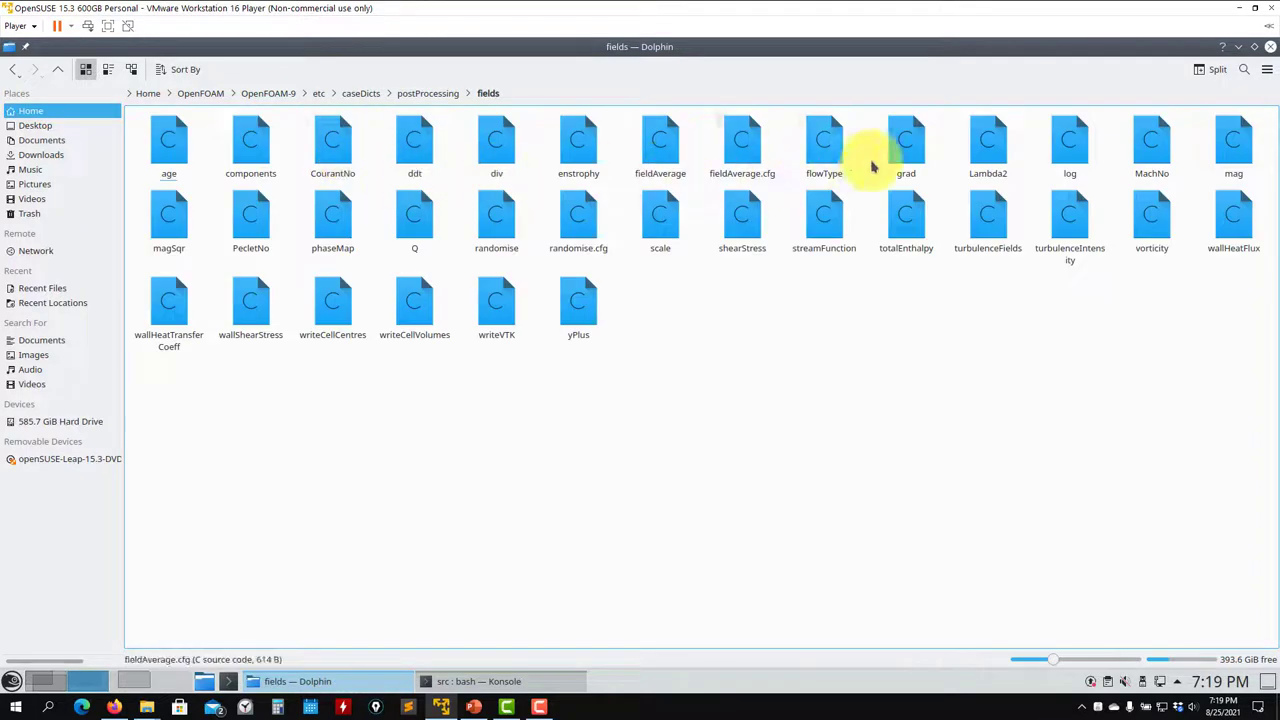
click(57, 69)
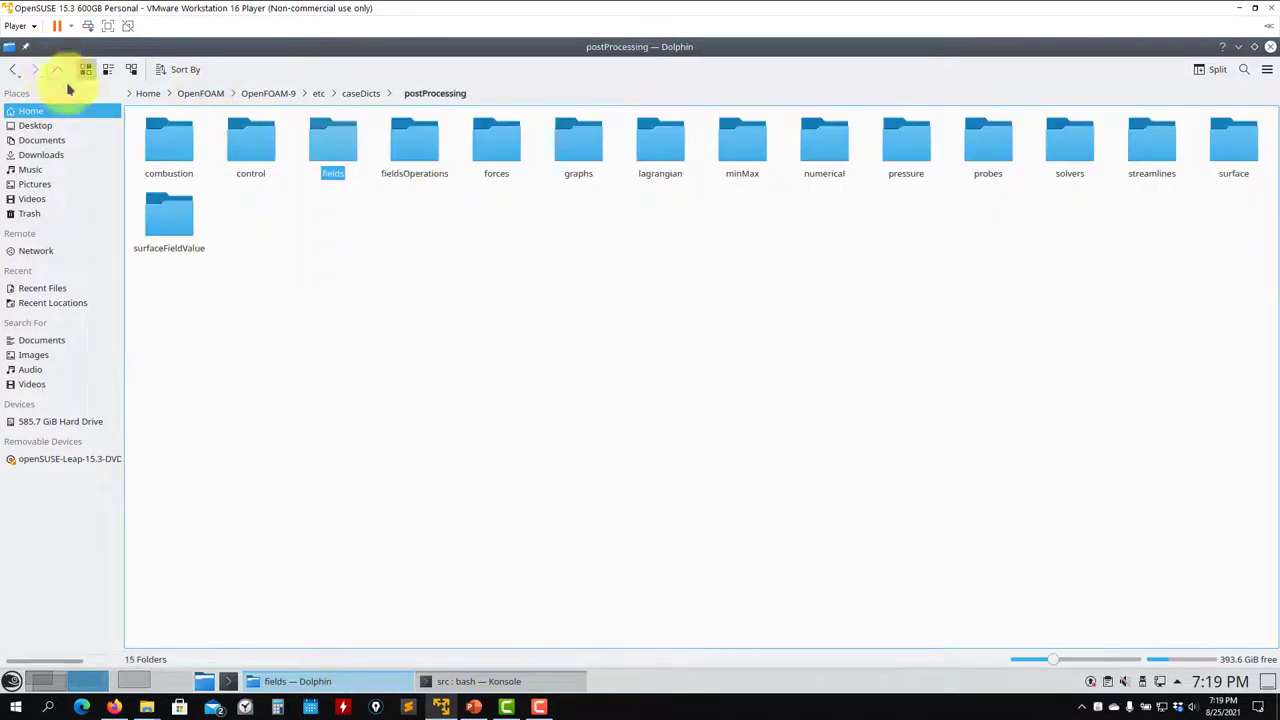
double_click(412, 150)
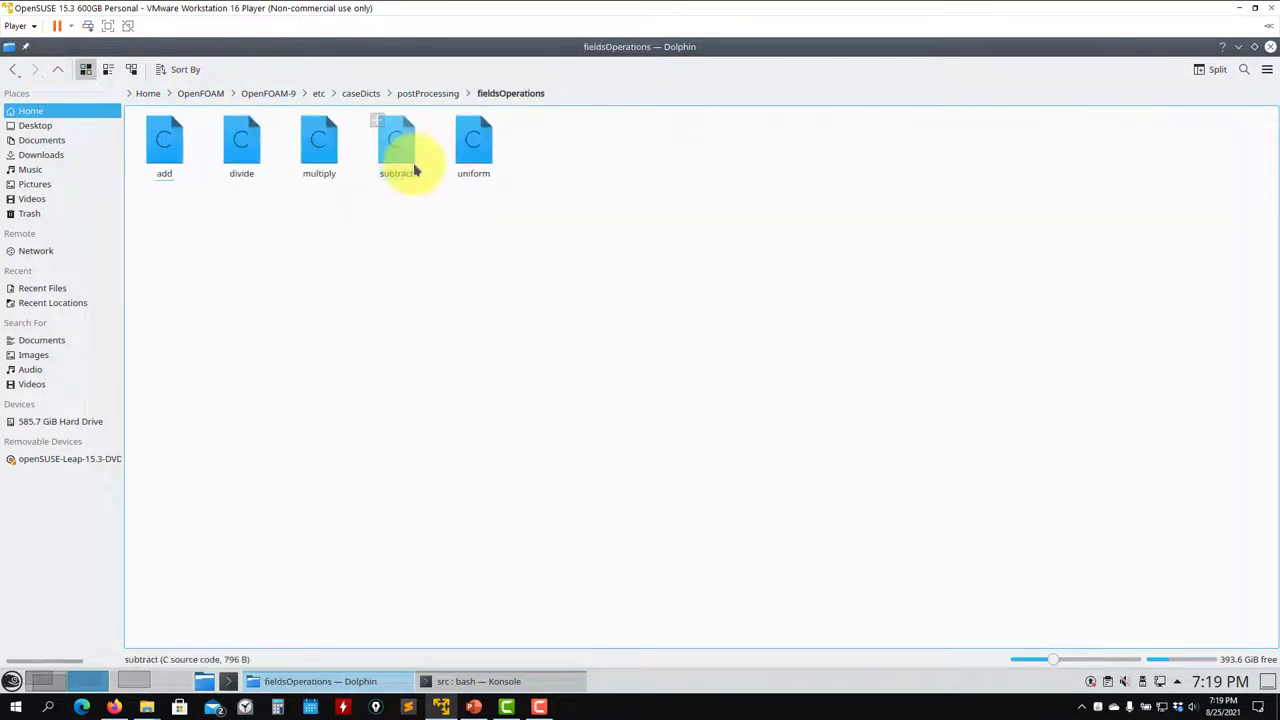
click(56, 71)
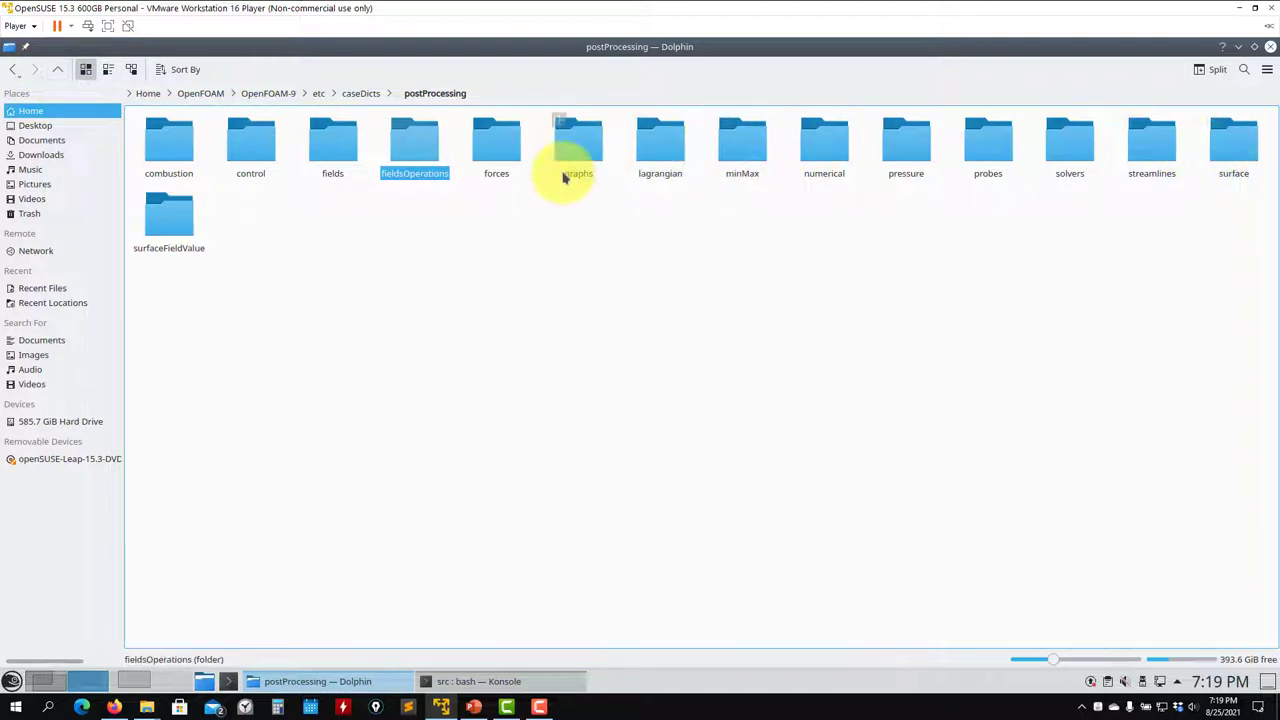
Open cellMax.cfg from the postProcessing/minMax folder in Text Editor and move its window clear of the file list
double_click(751, 153)
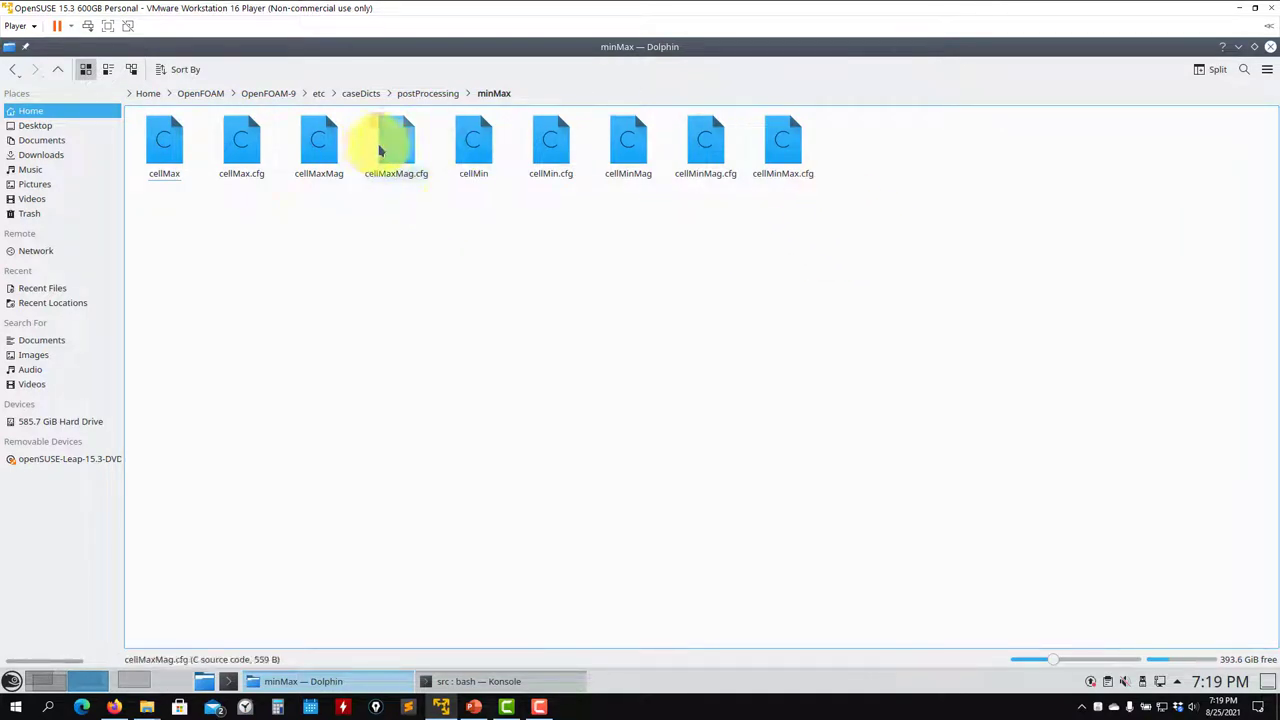
right_click(240, 152)
mouse_move(290, 171)
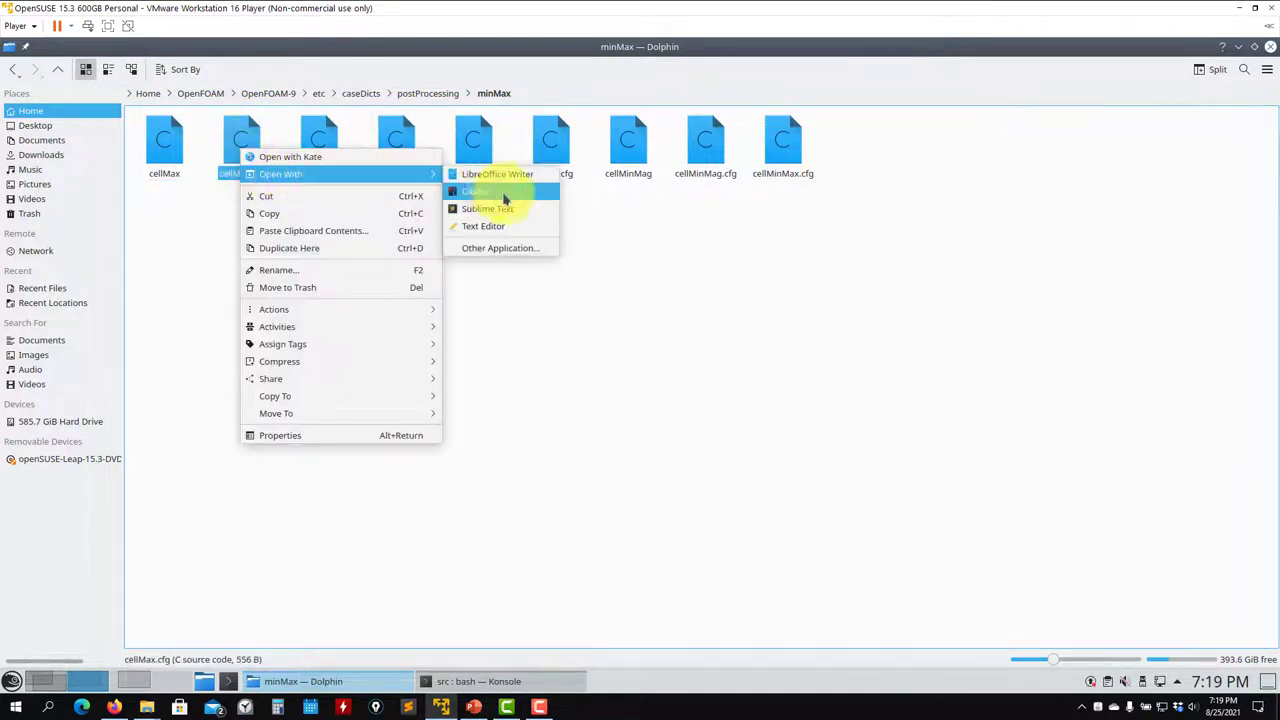
click(508, 226)
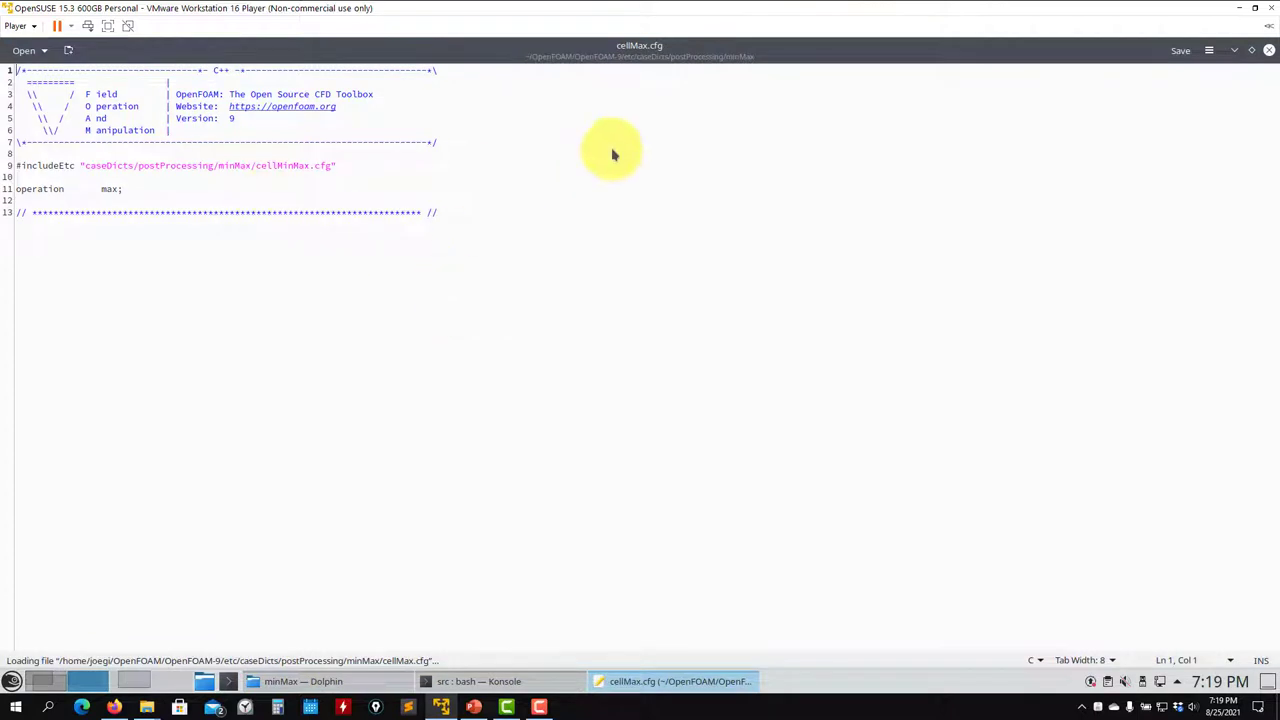
drag(634, 47, 832, 238)
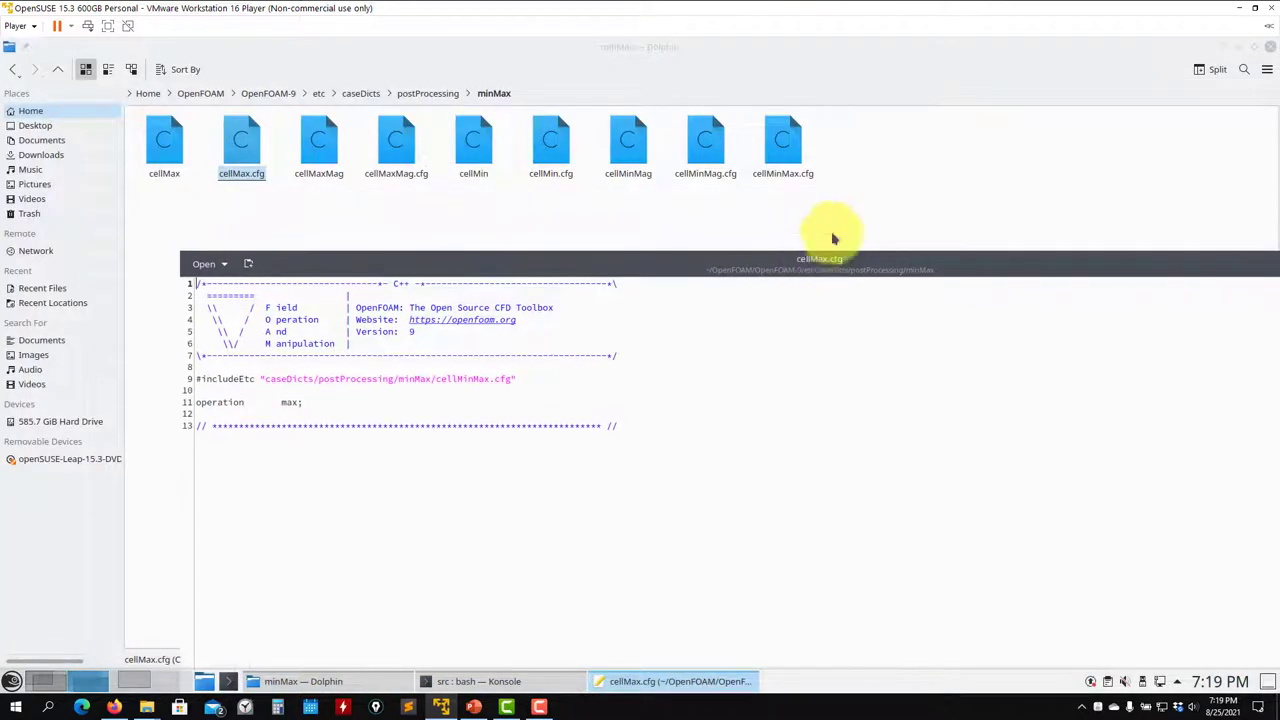
Open cellMinMax.cfg in Text Editor, examine its entries from type to regionType, and close the editor
right_click(780, 145)
mouse_move(822, 175)
click(1046, 229)
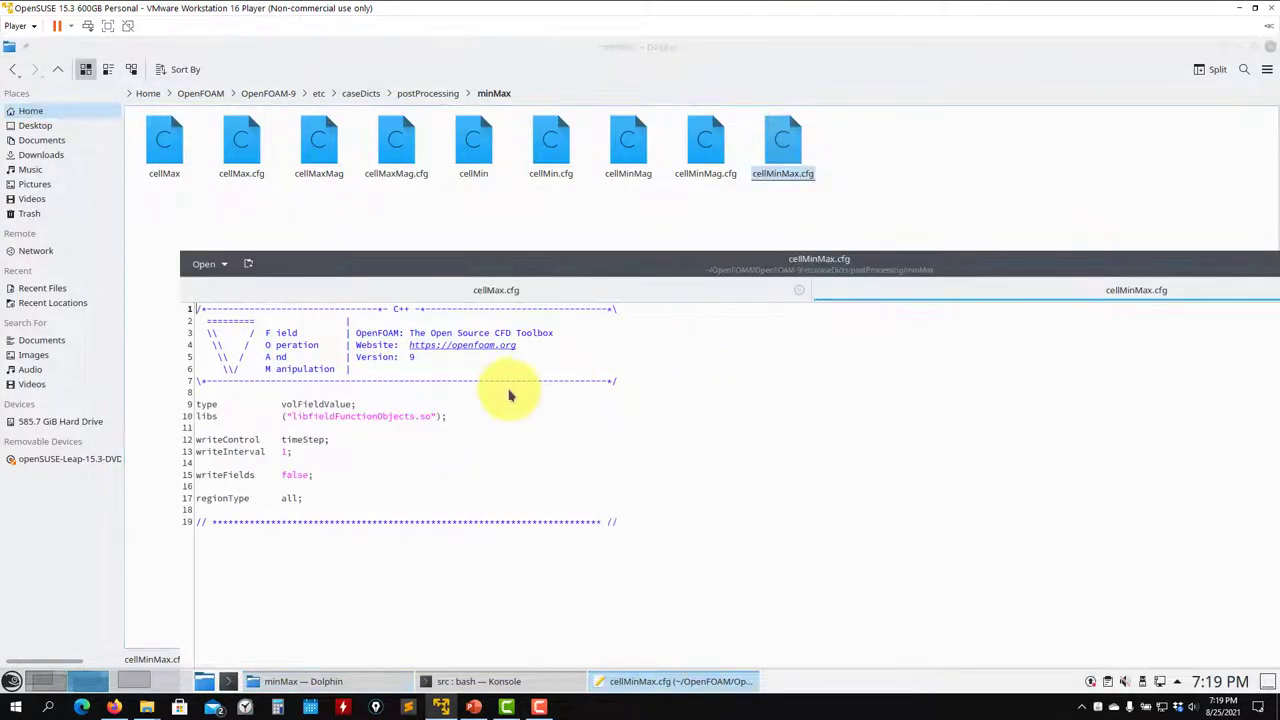
drag(686, 523, 190, 410)
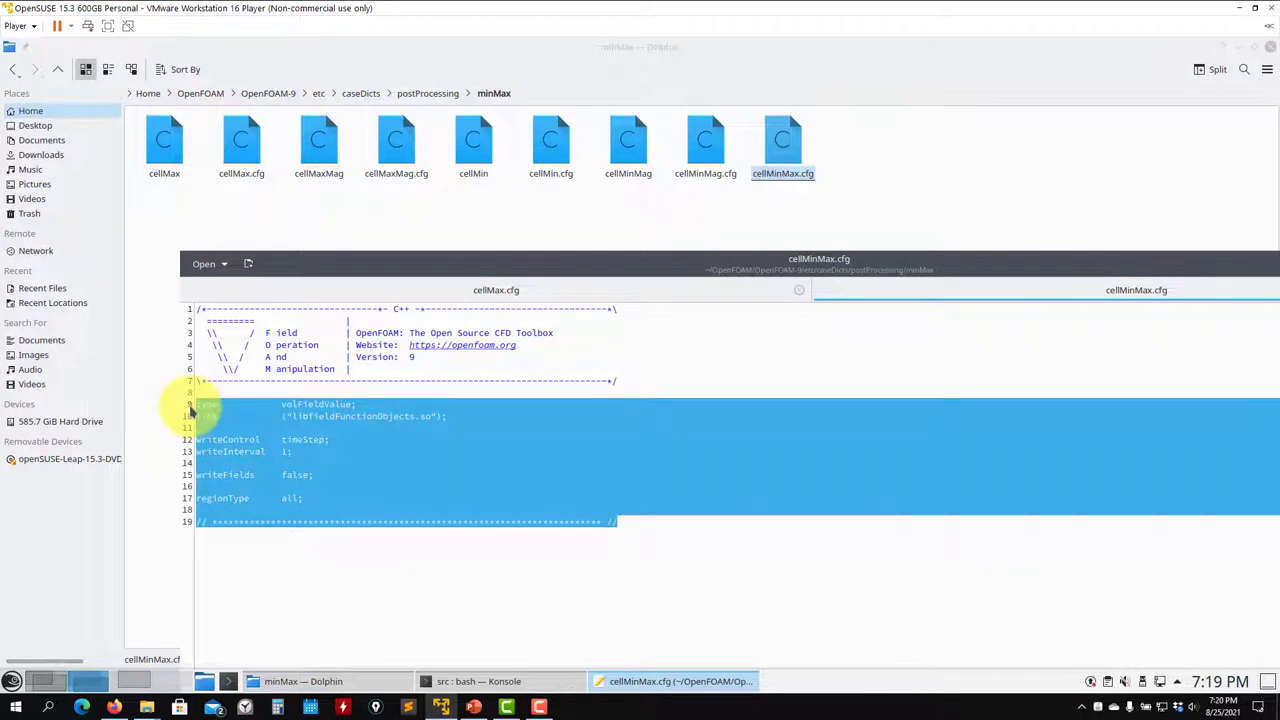
drag(1086, 277, 692, 288)
click(1057, 277)
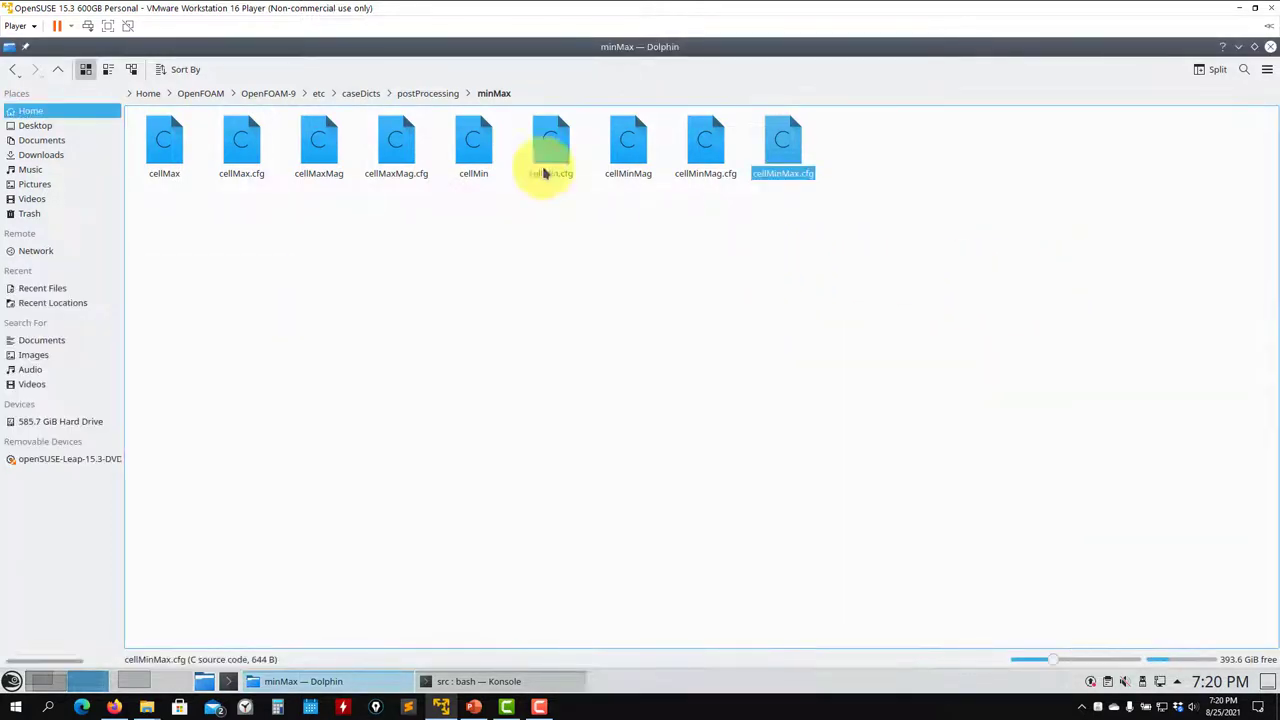
Go to OpenFOAM-9/src/functionObjects/field and look over the field function object folders
click(433, 94)
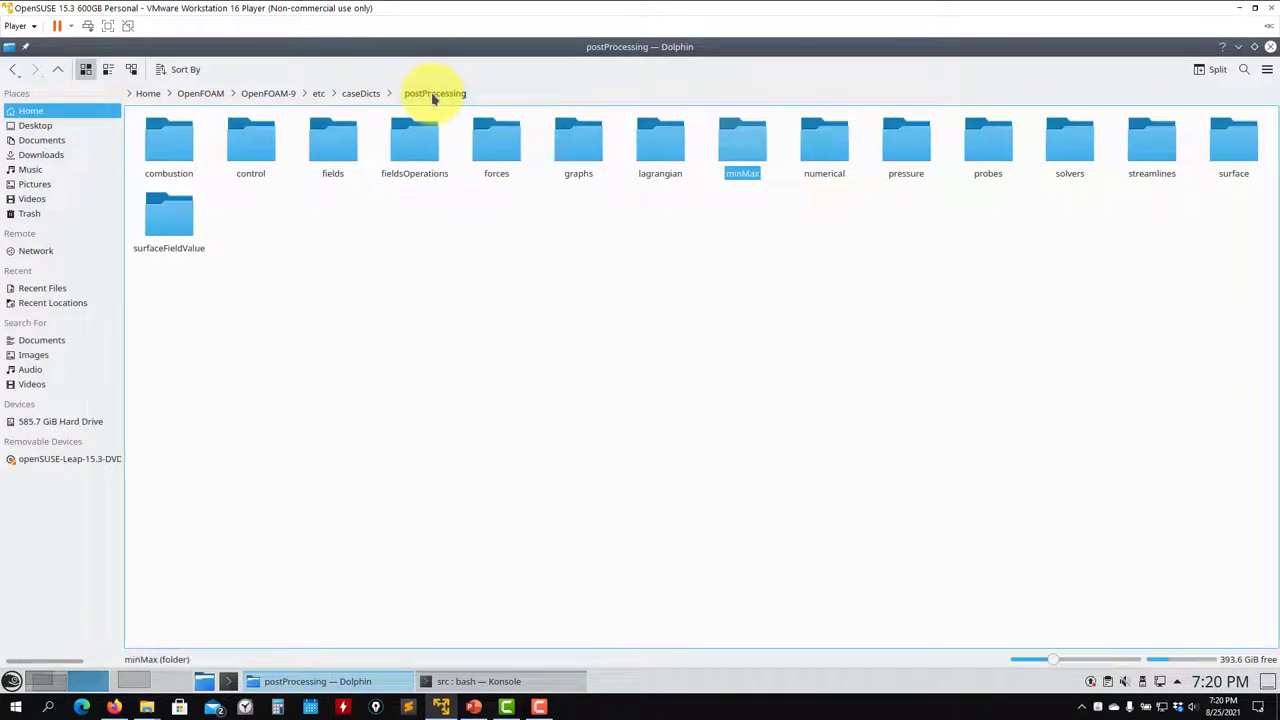
click(265, 95)
double_click(543, 157)
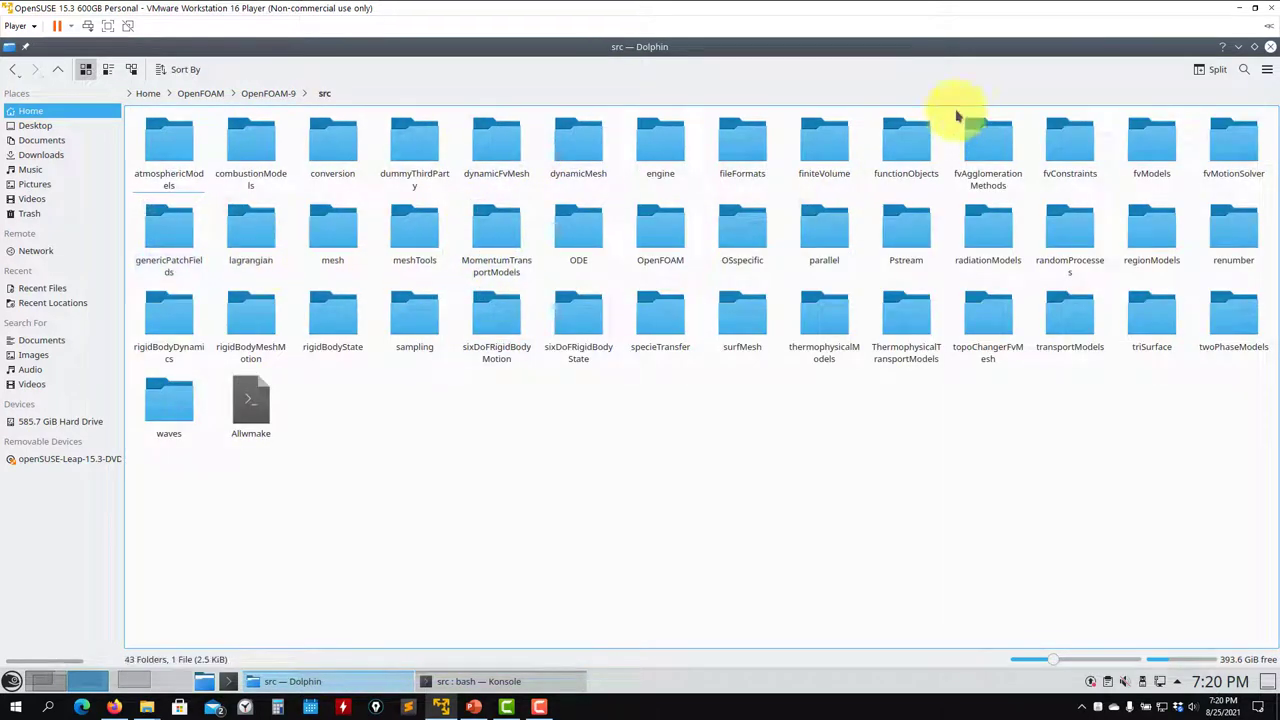
double_click(906, 148)
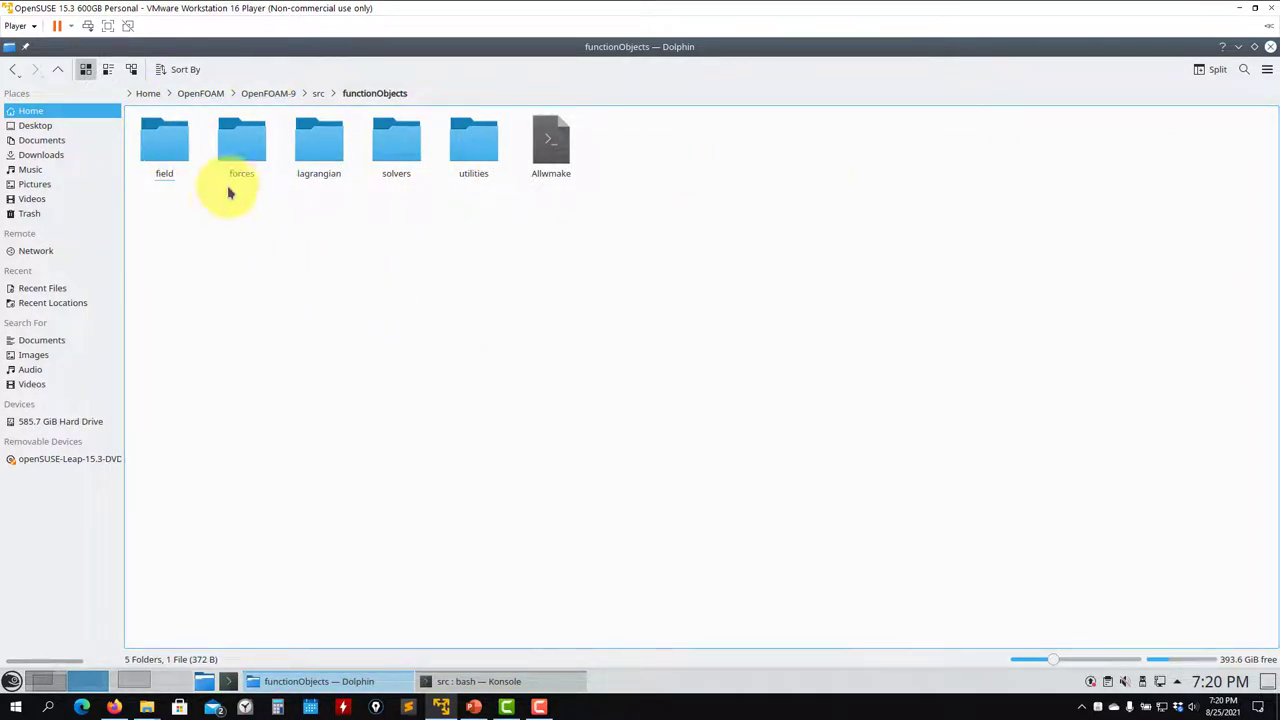
double_click(165, 160)
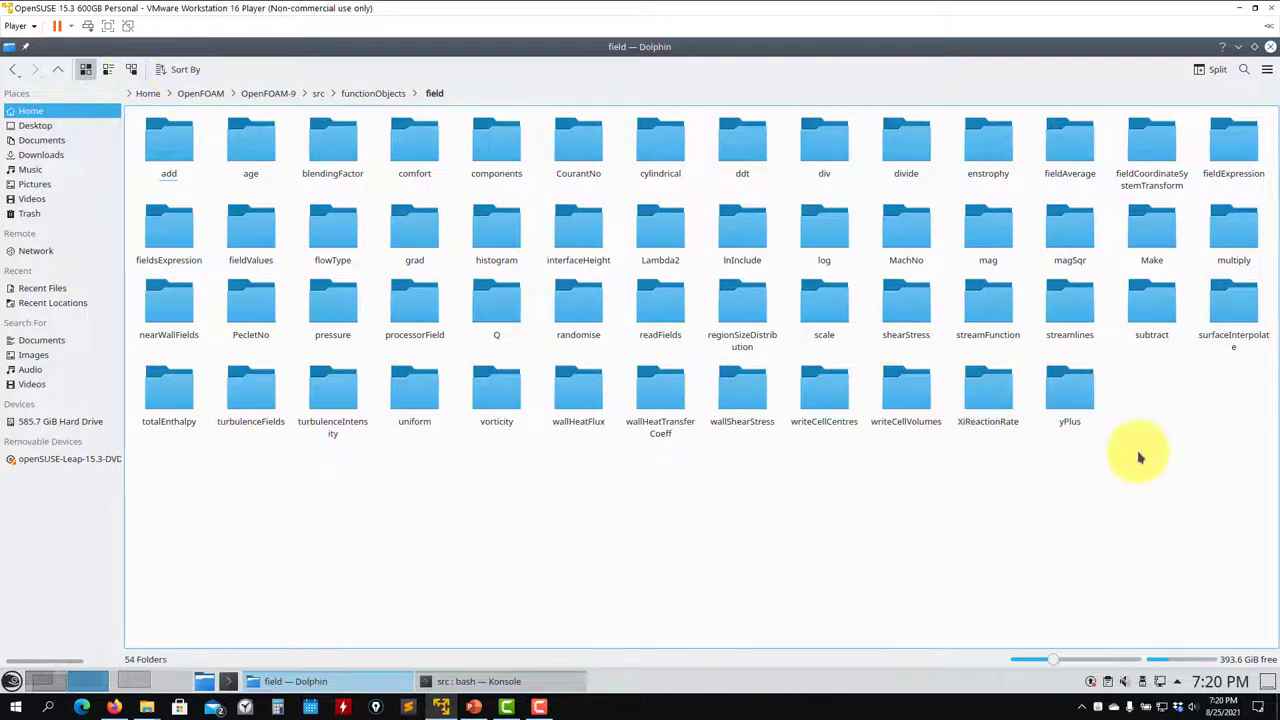
drag(1236, 533, 133, 142)
click(857, 543)
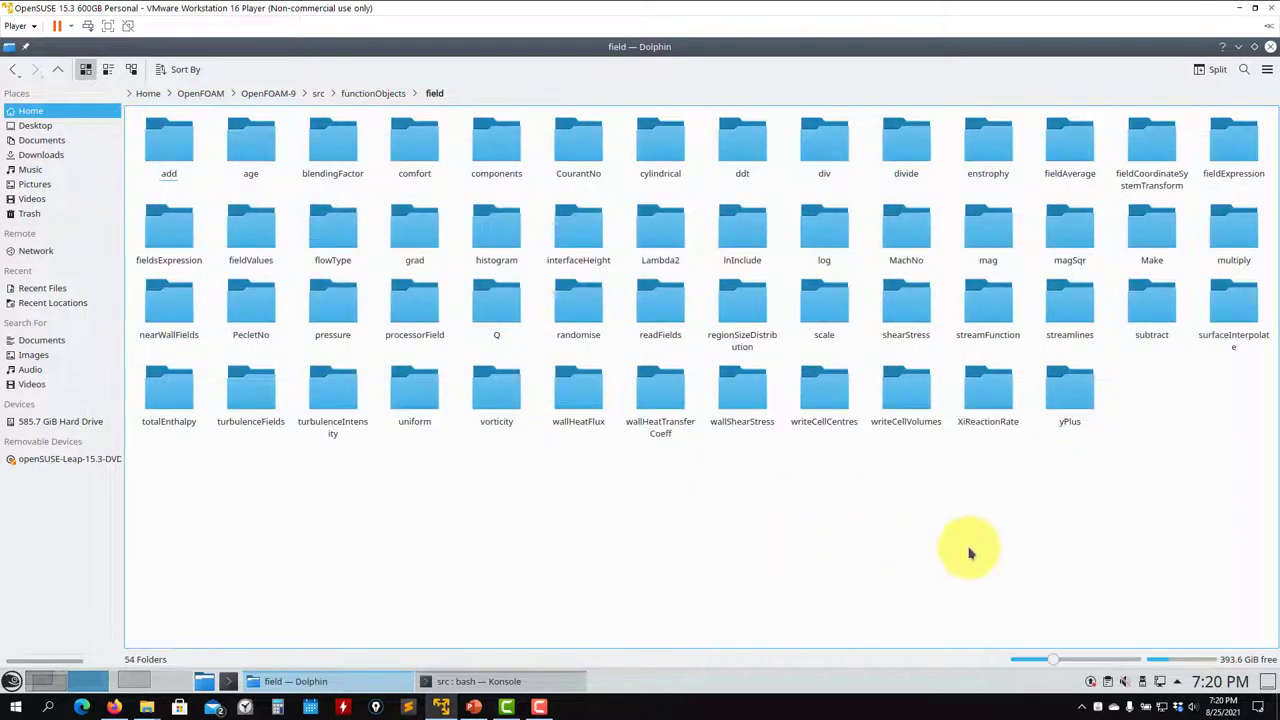
Open forces.H from functionObjects/forces/forces in Text Editor, read its example, usage table and notes, and close it
click(364, 94)
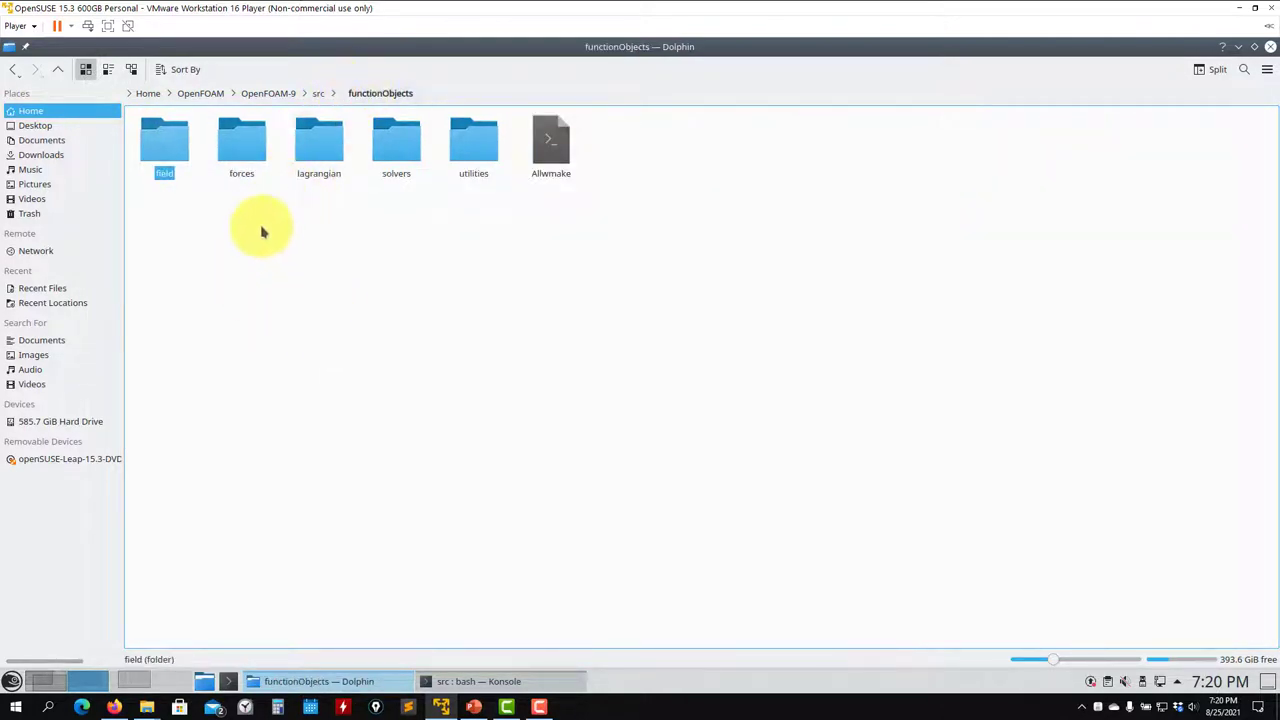
double_click(255, 157)
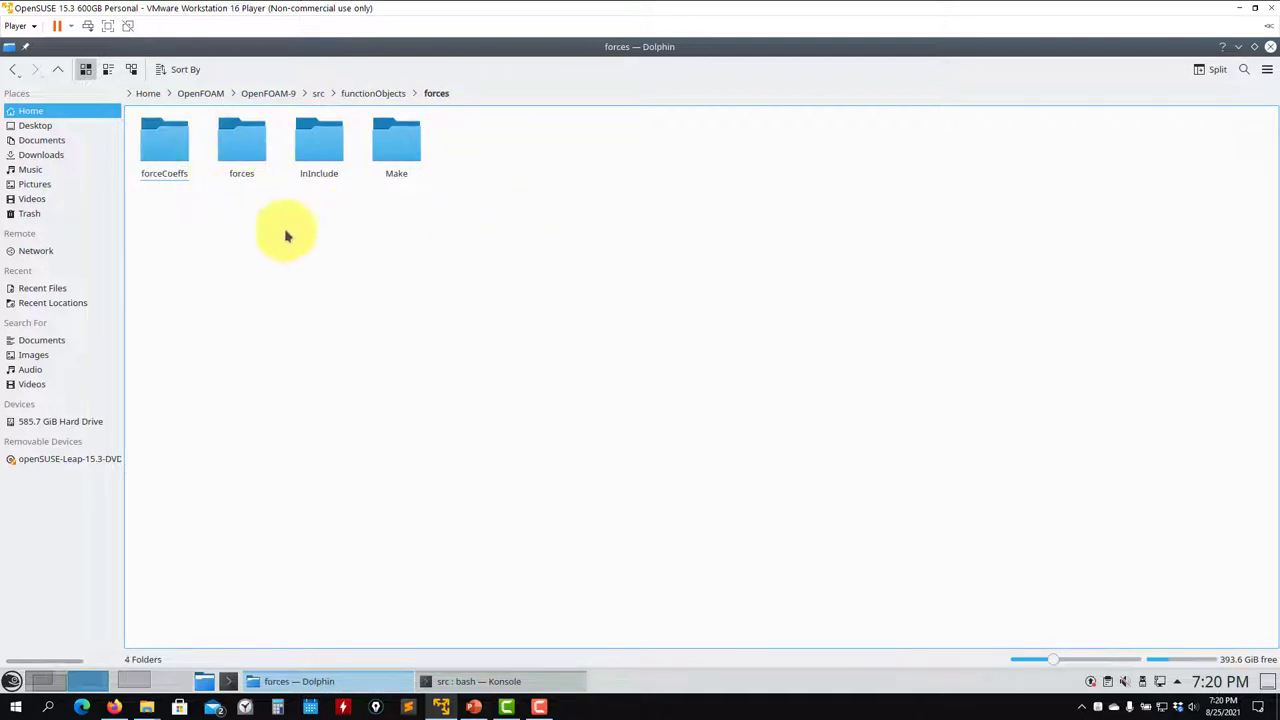
double_click(236, 144)
right_click(238, 157)
mouse_move(270, 171)
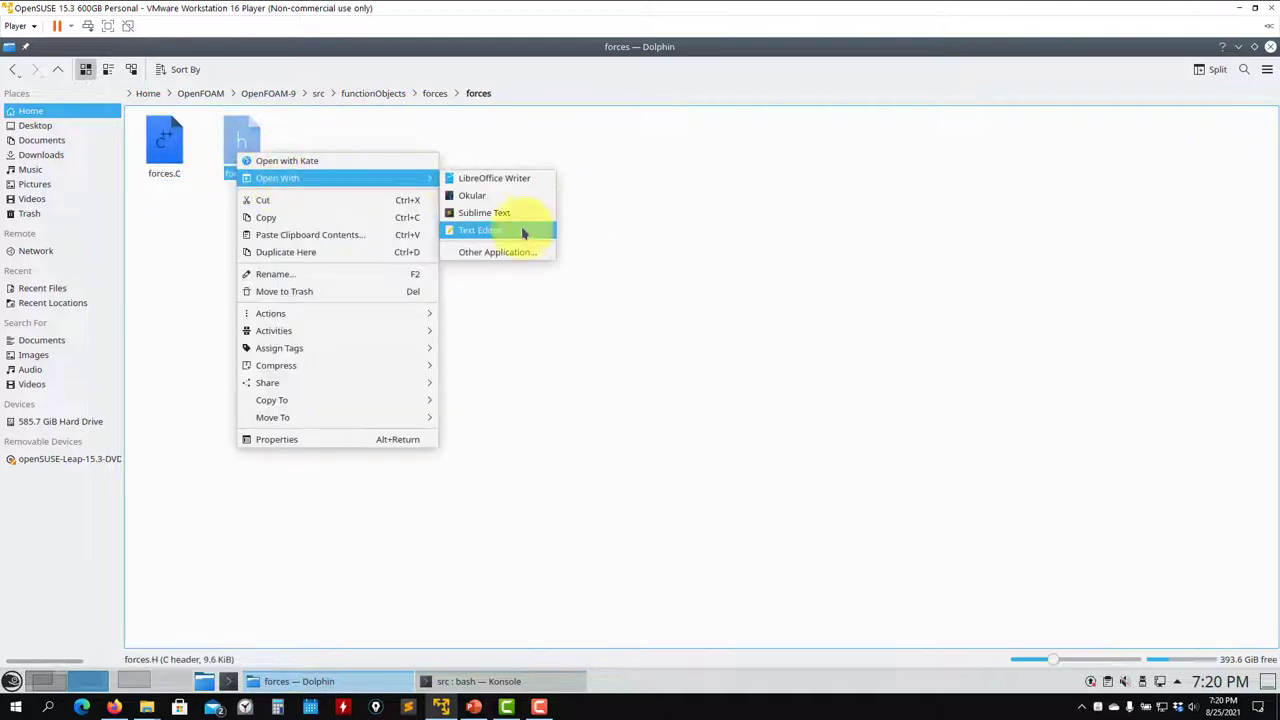
click(520, 232)
scroll(225, 335, down, 10)
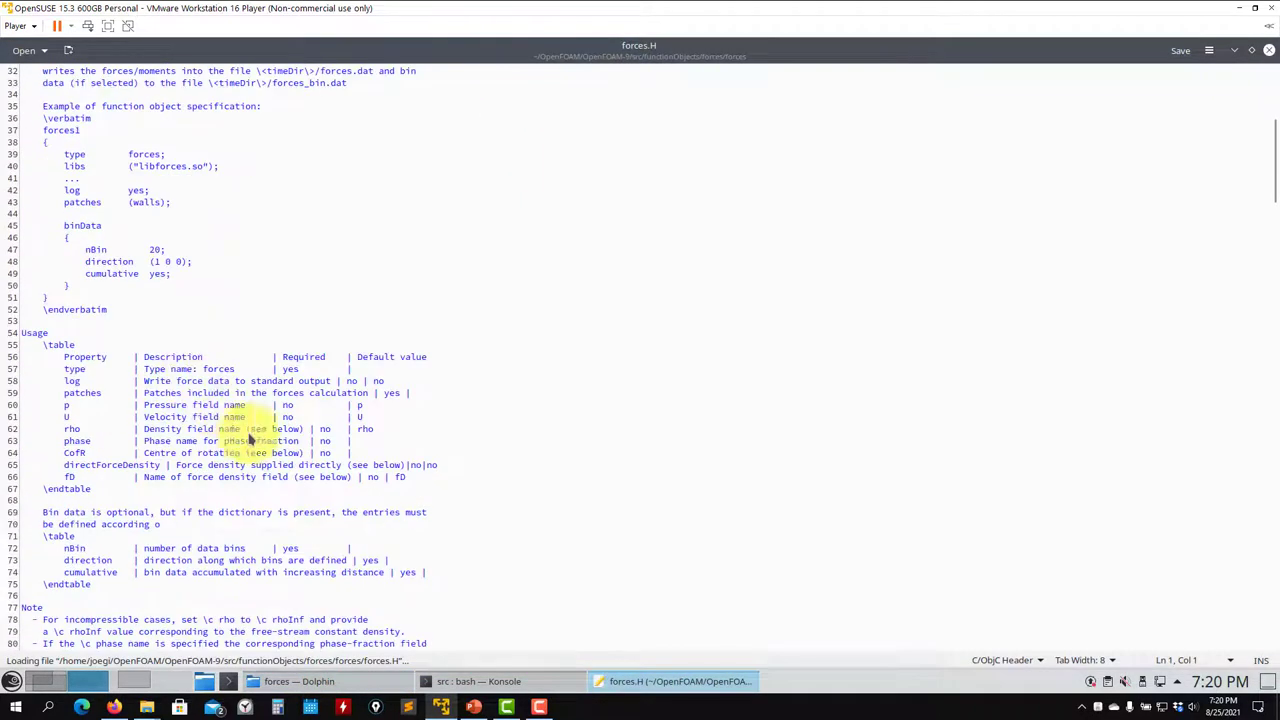
scroll(229, 594, down, 15)
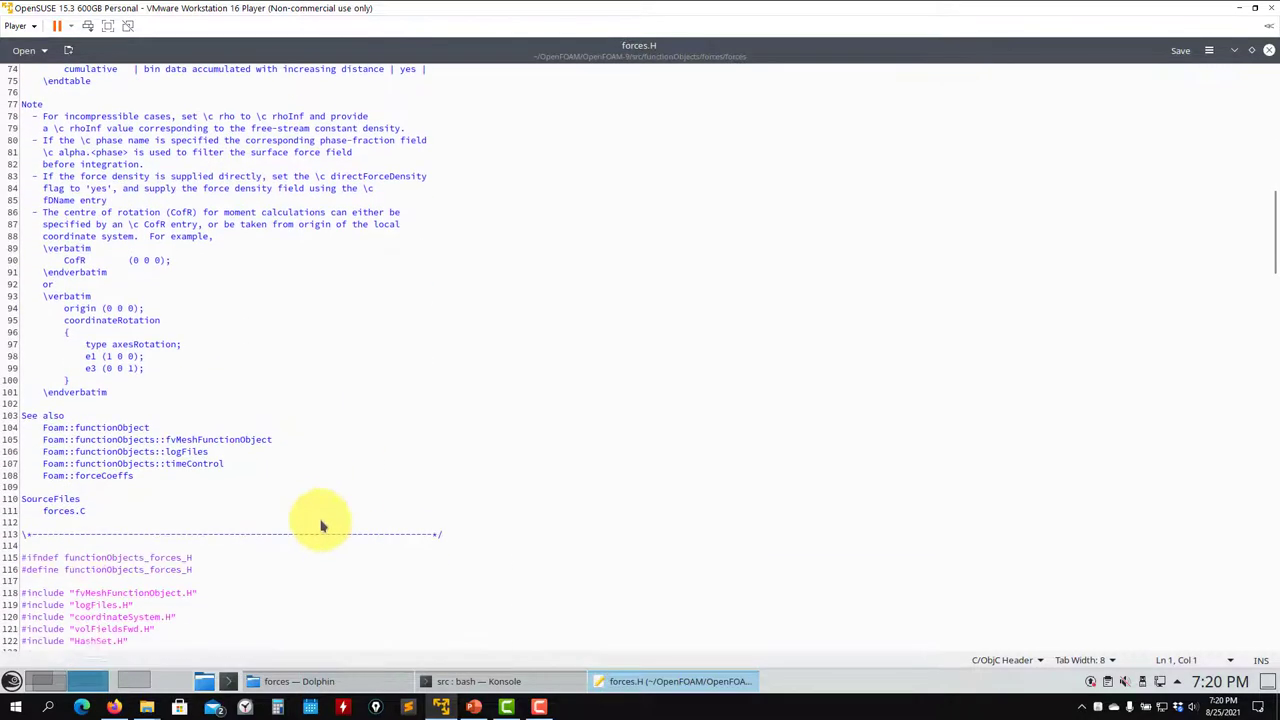
scroll(232, 470, up, 5)
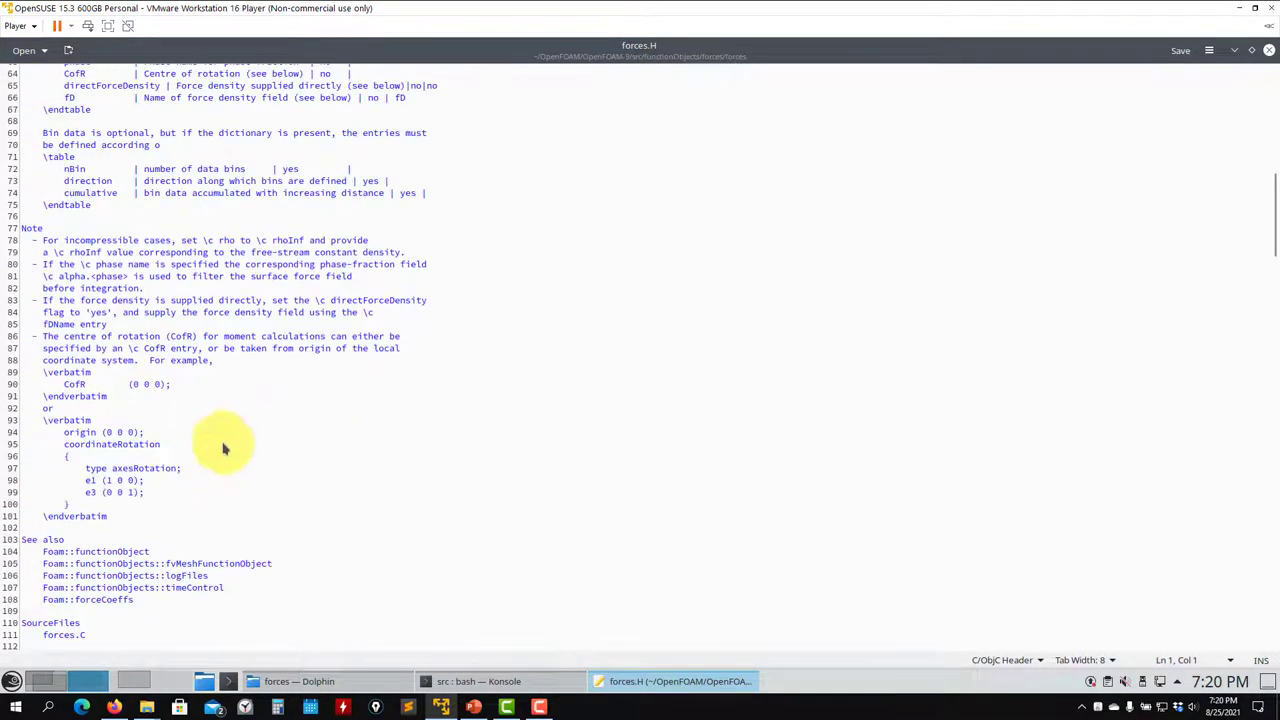
click(1269, 49)
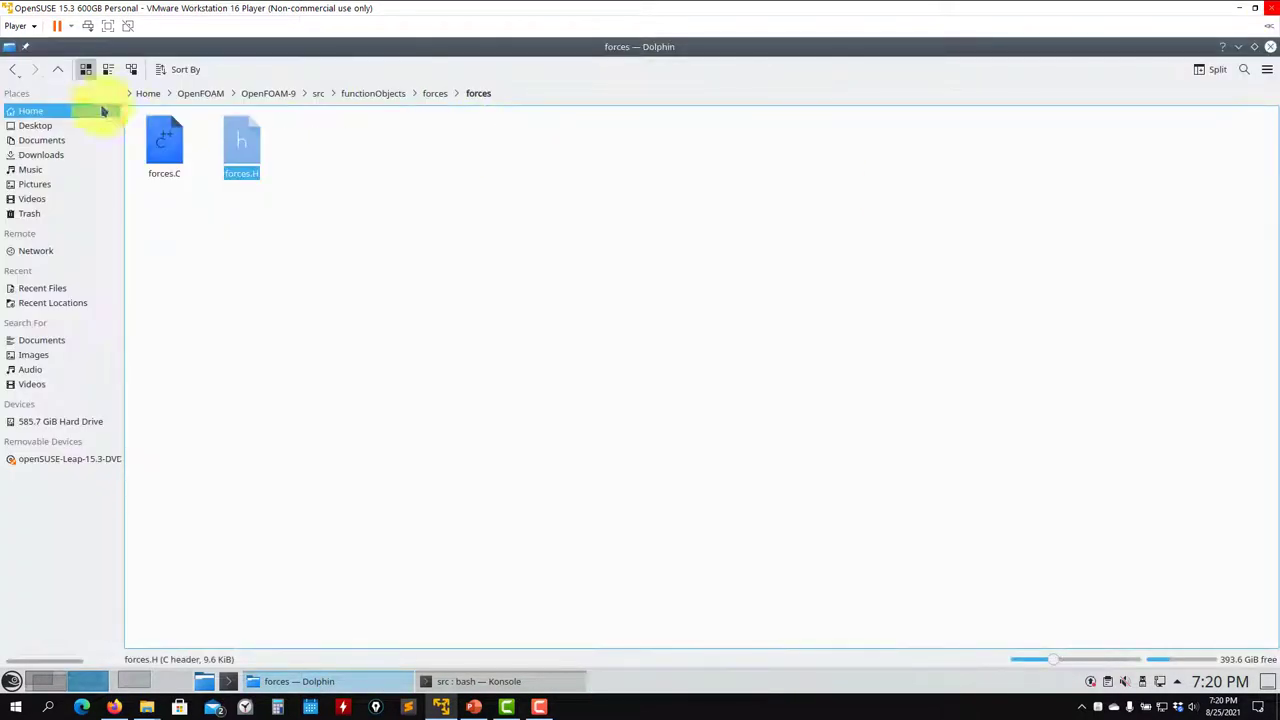
Look through the utilities folder of functionObjects and return to the functionObjects folder
click(436, 93)
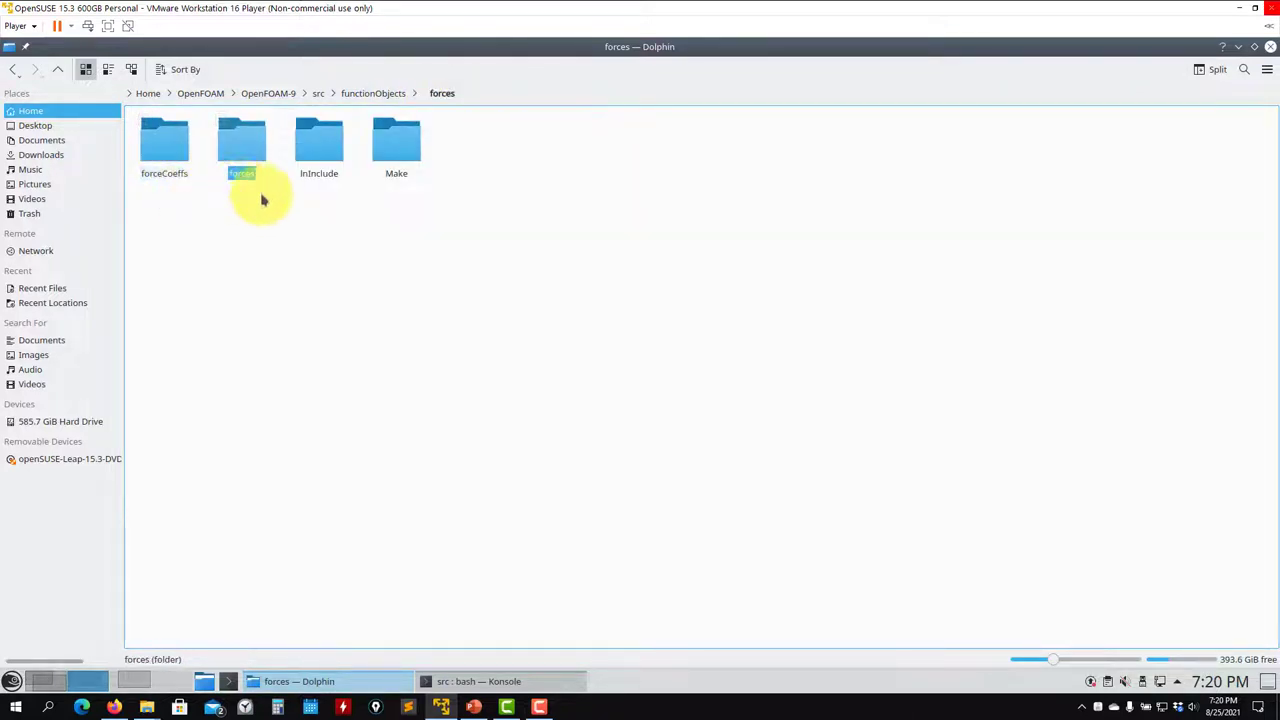
click(57, 72)
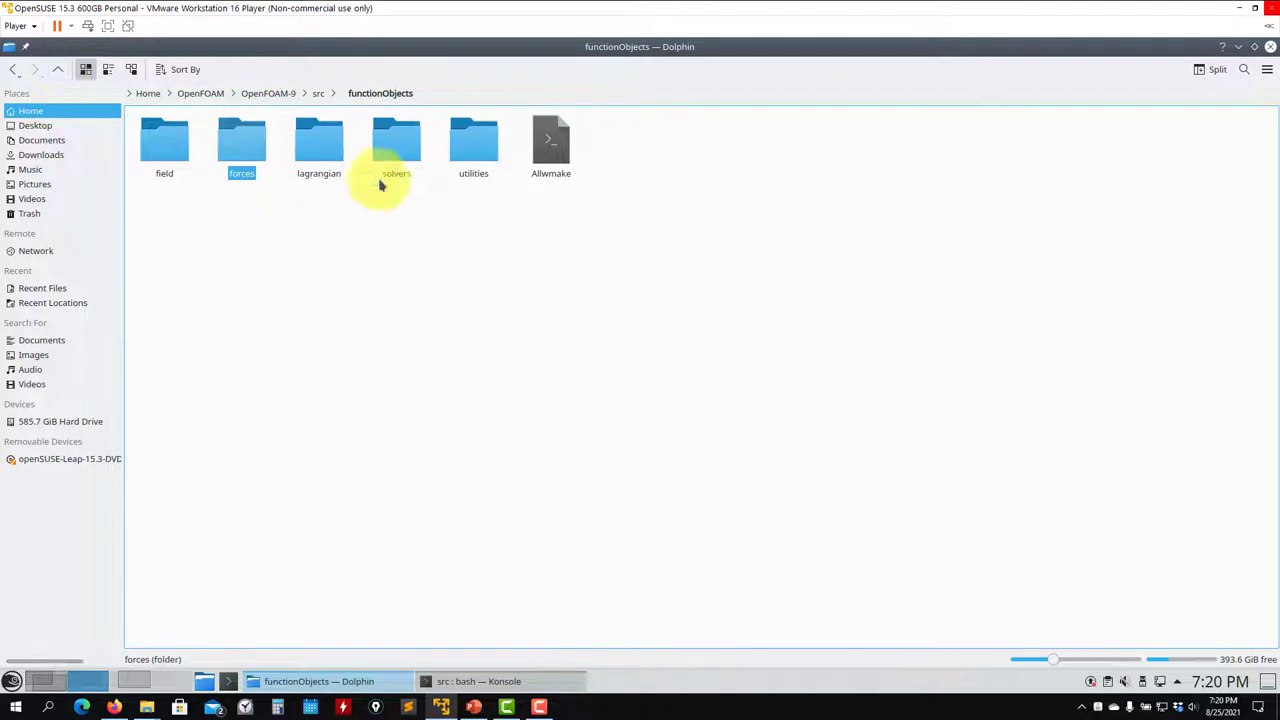
click(478, 167)
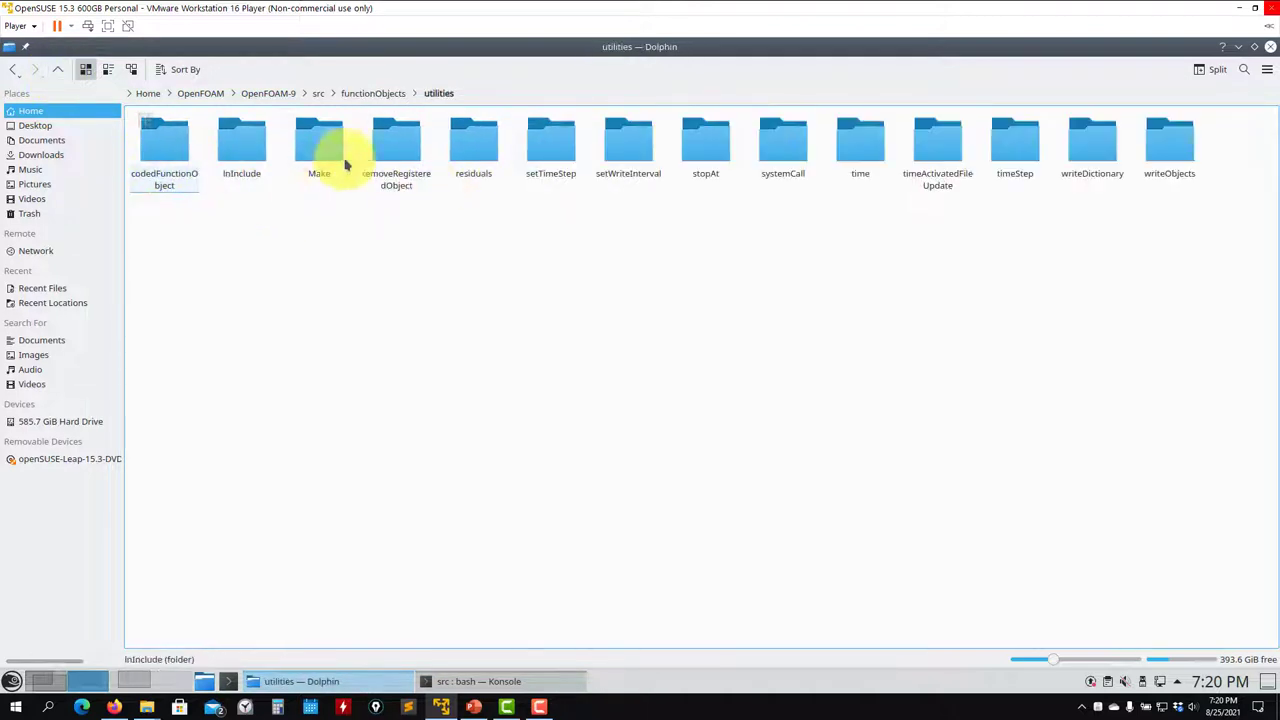
click(57, 70)
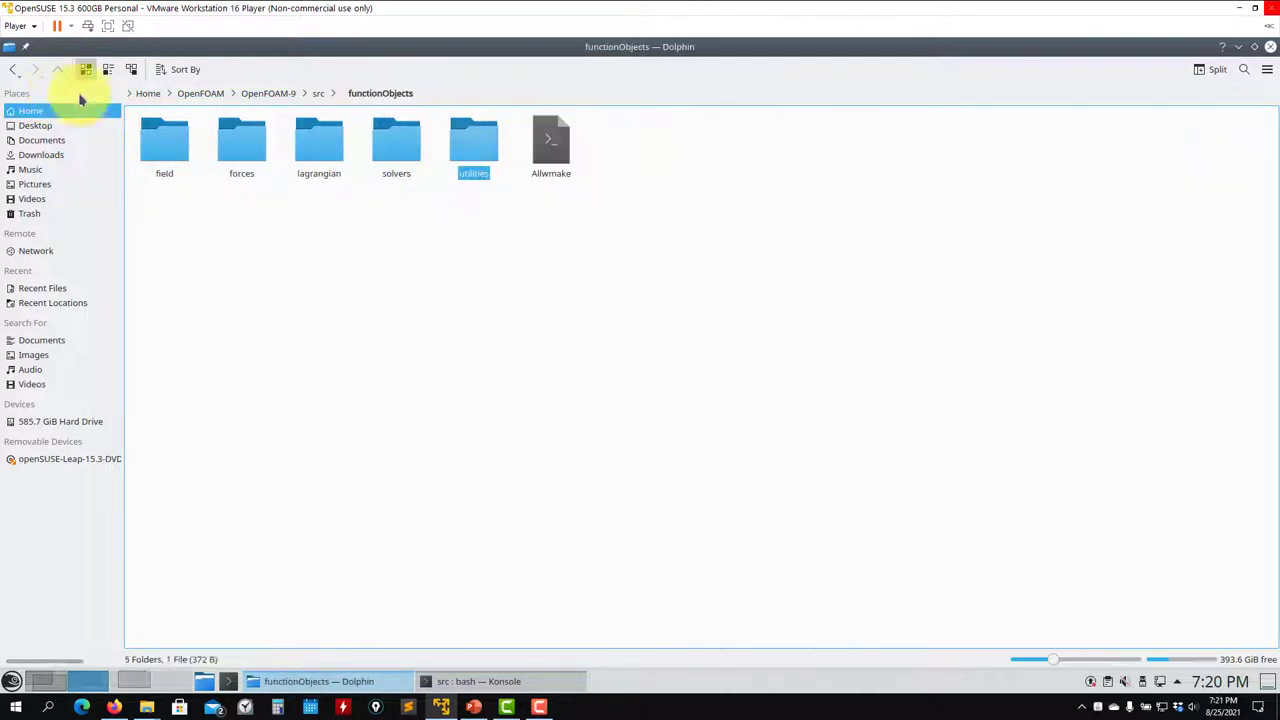
Open fieldAverage.H from the functionObjects/field/fieldAverage folder in Text Editor
click(162, 150)
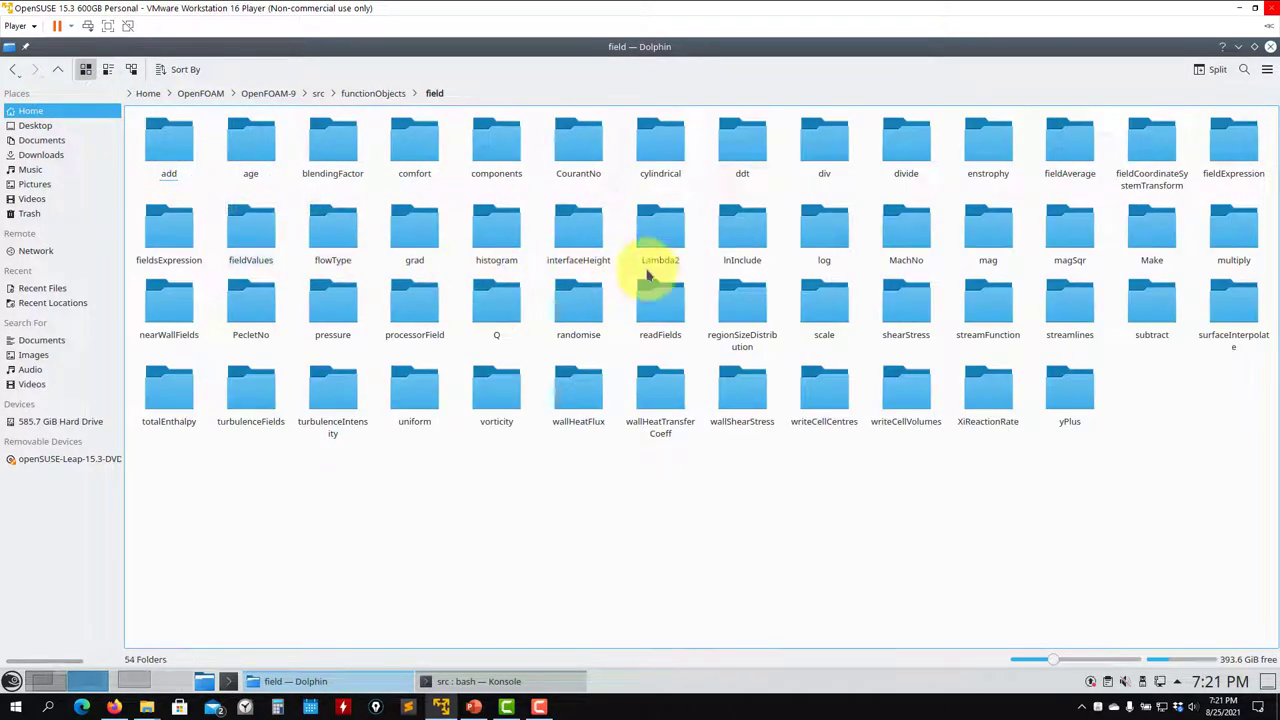
click(1065, 155)
right_click(318, 148)
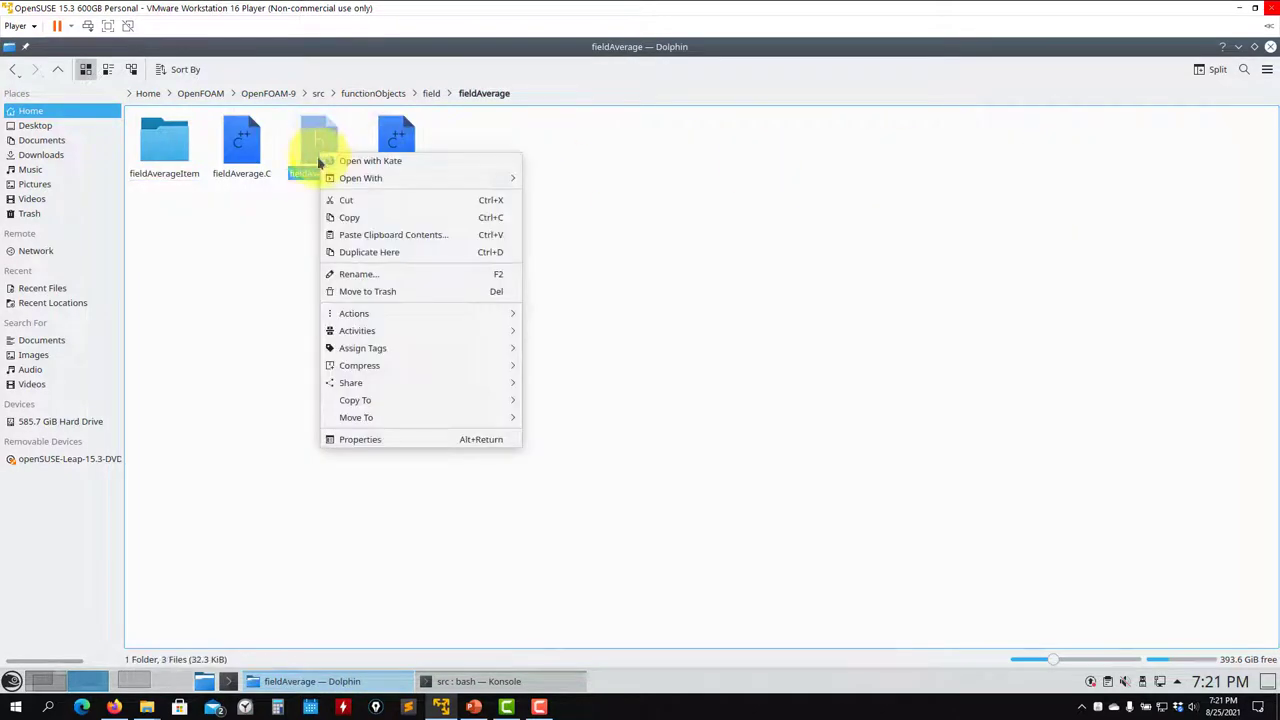
mouse_move(470, 178)
click(576, 231)
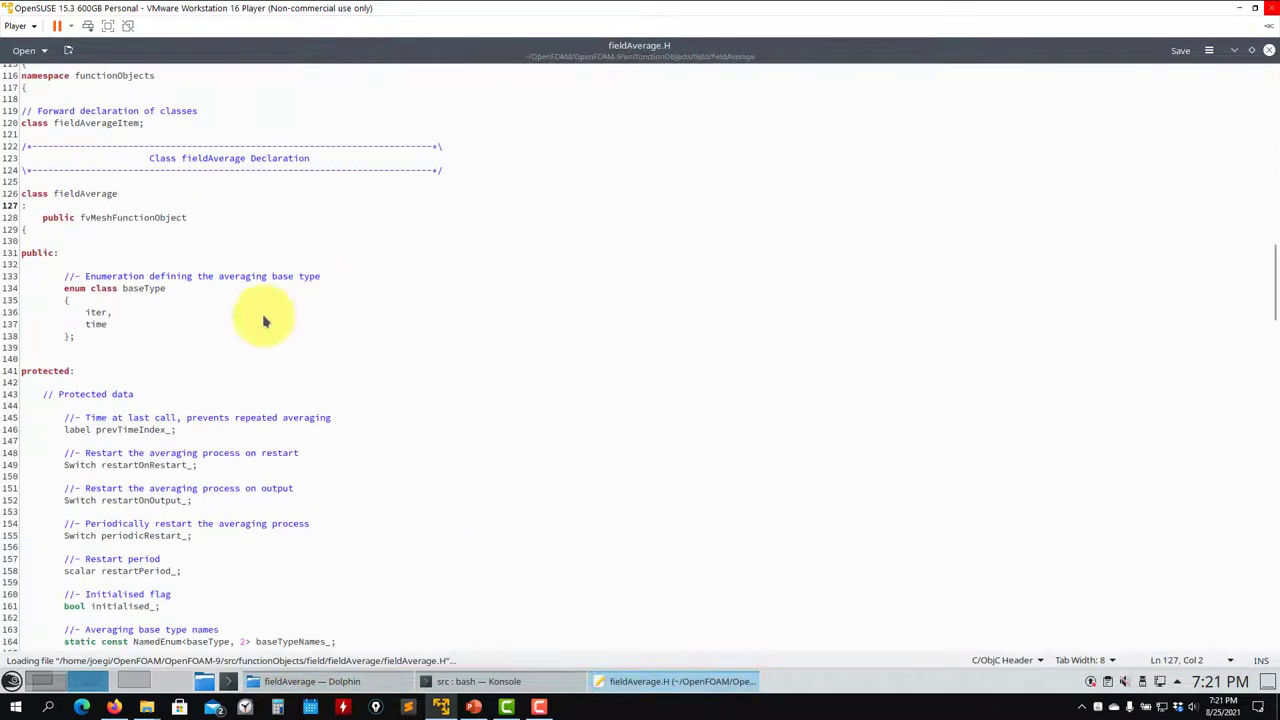
Read fieldAverage.H's example specification from restartOnRestart to windowName, close the file, and return to the field folder
scroll(266, 320, down, 15)
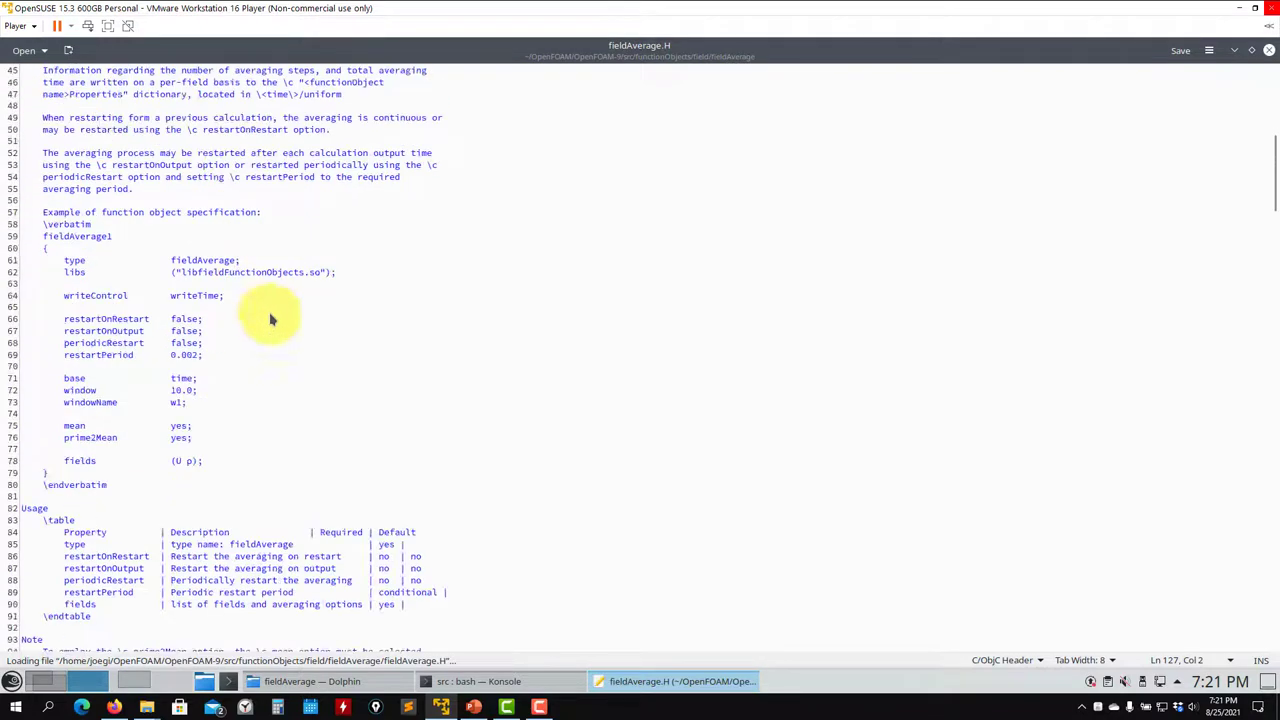
drag(212, 356, 14, 327)
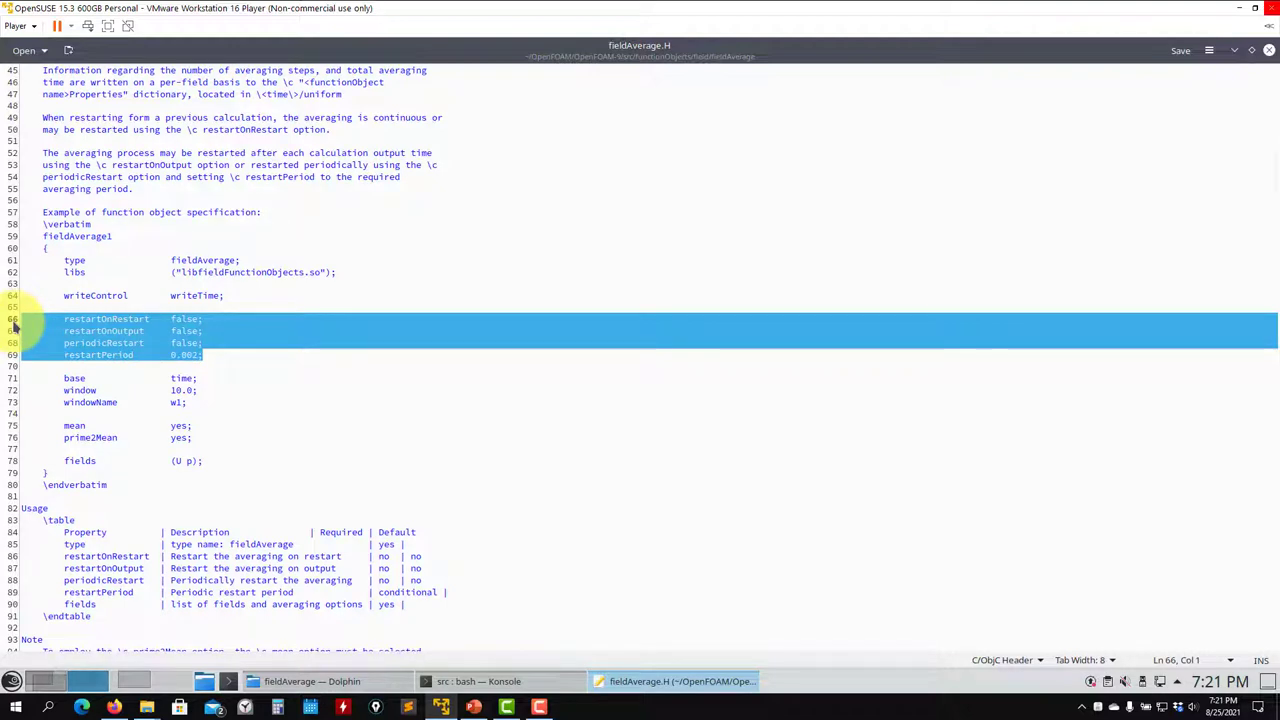
click(124, 324)
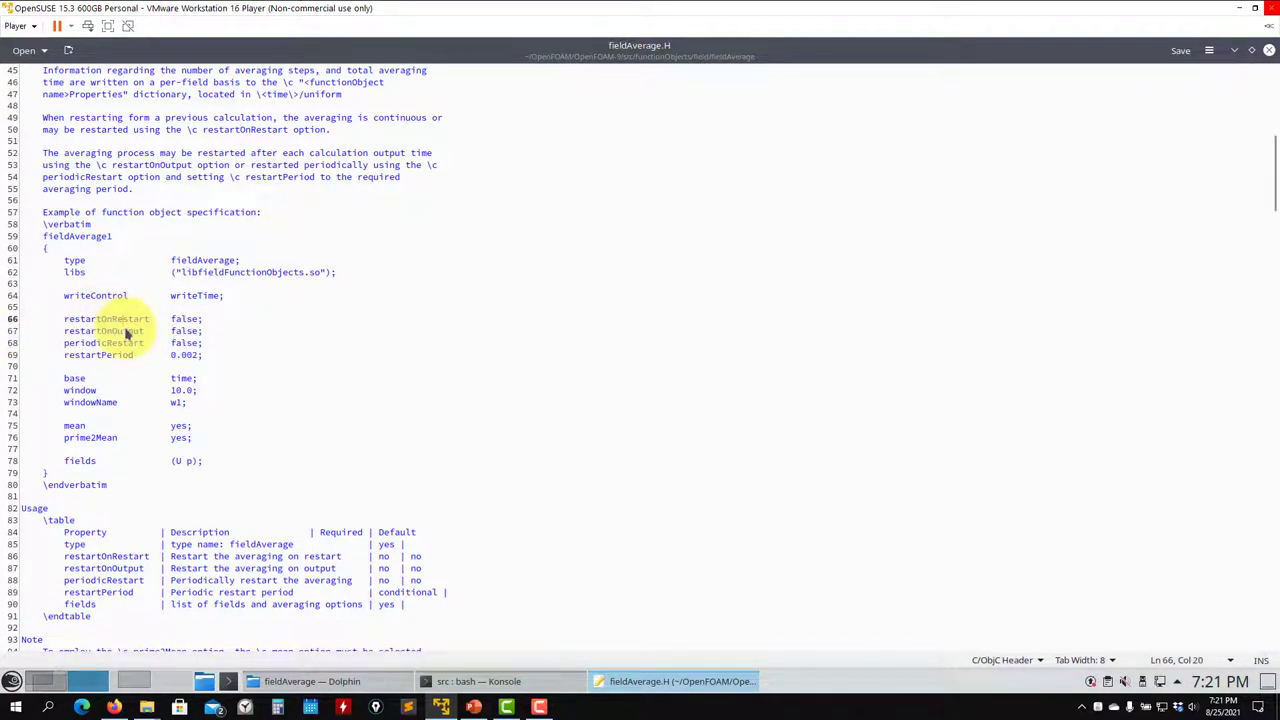
drag(194, 404, 67, 328)
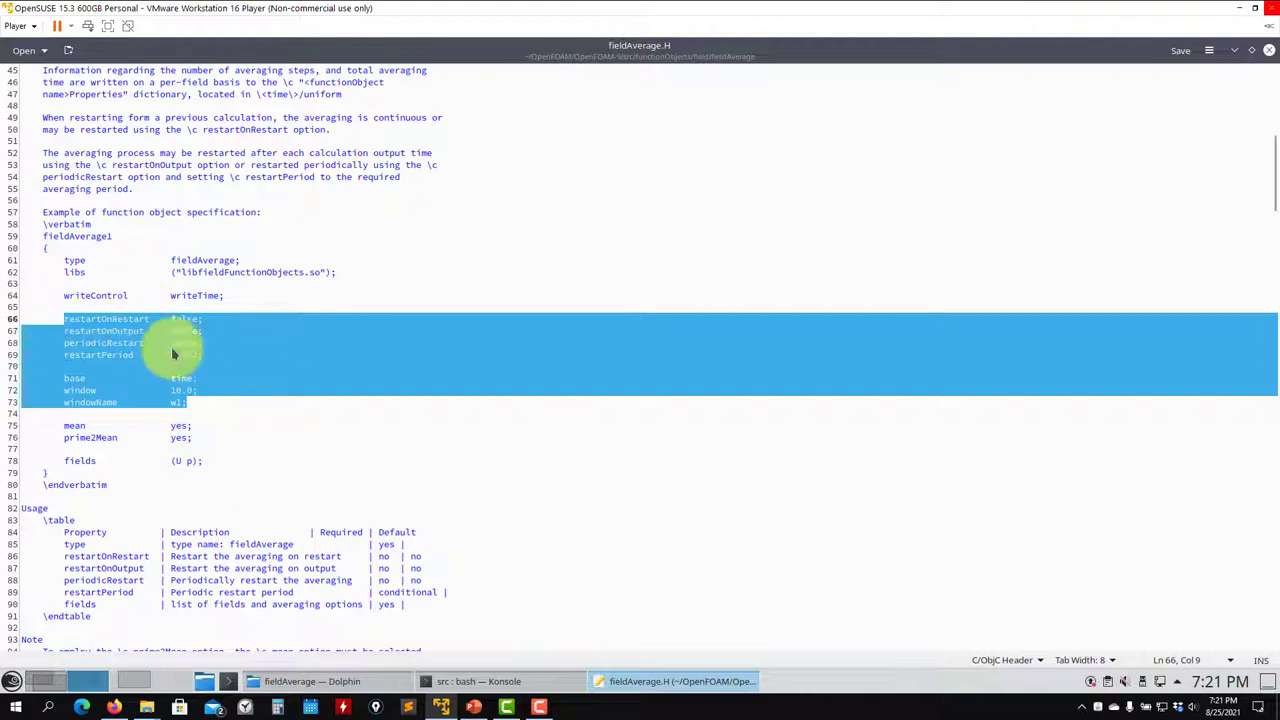
scroll(230, 505, down, 7)
click(1271, 48)
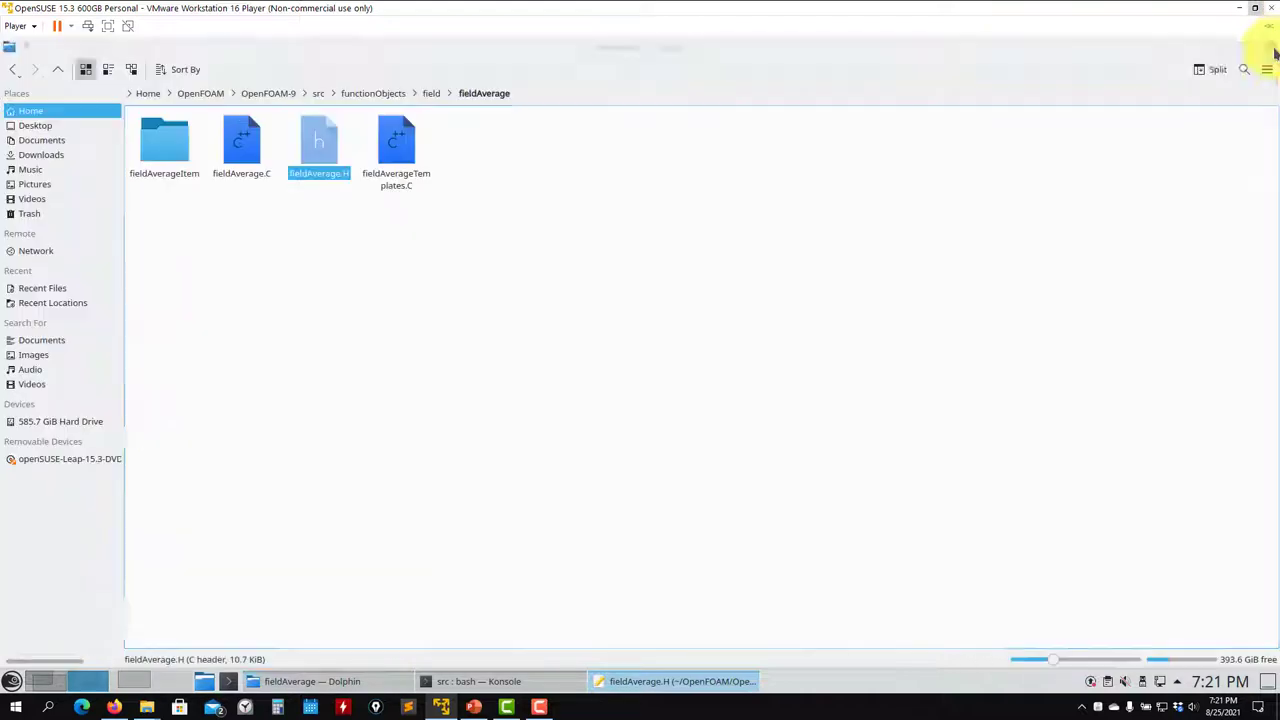
click(424, 93)
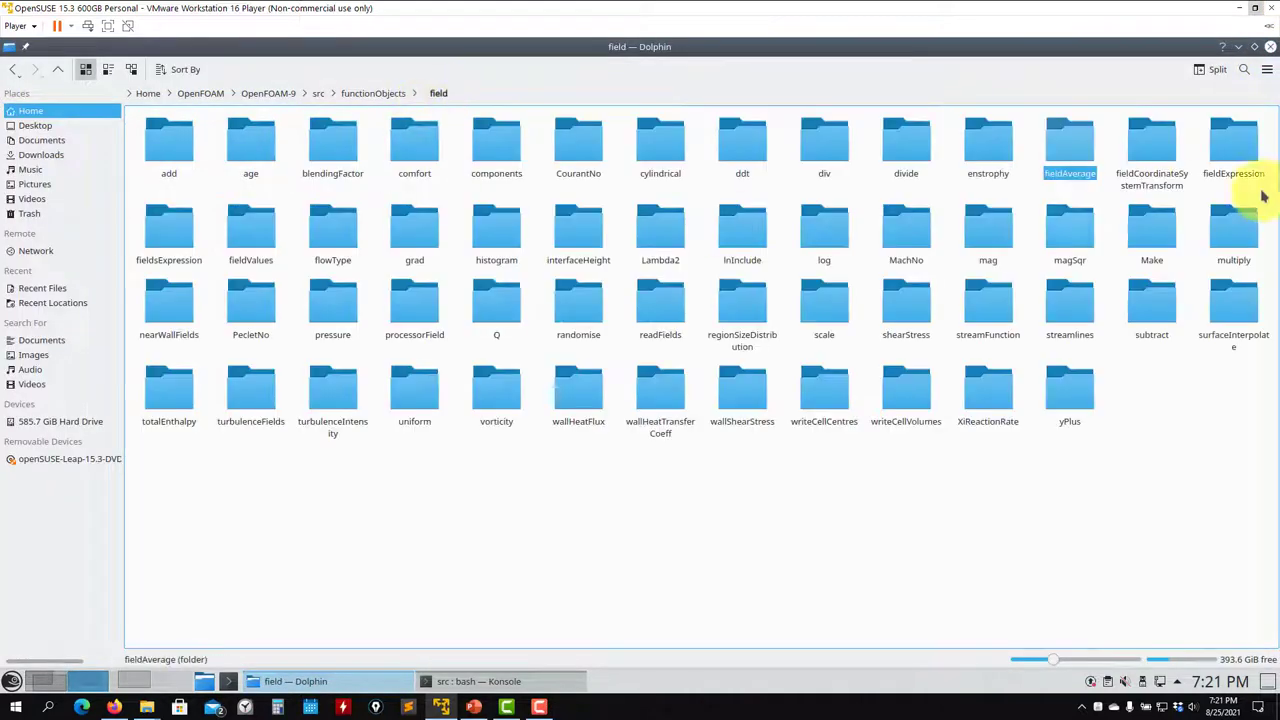
Run foamInfo fieldAverage in Konsole, choose file 2 for its description, and read the example, usage table and model list
click(480, 680)
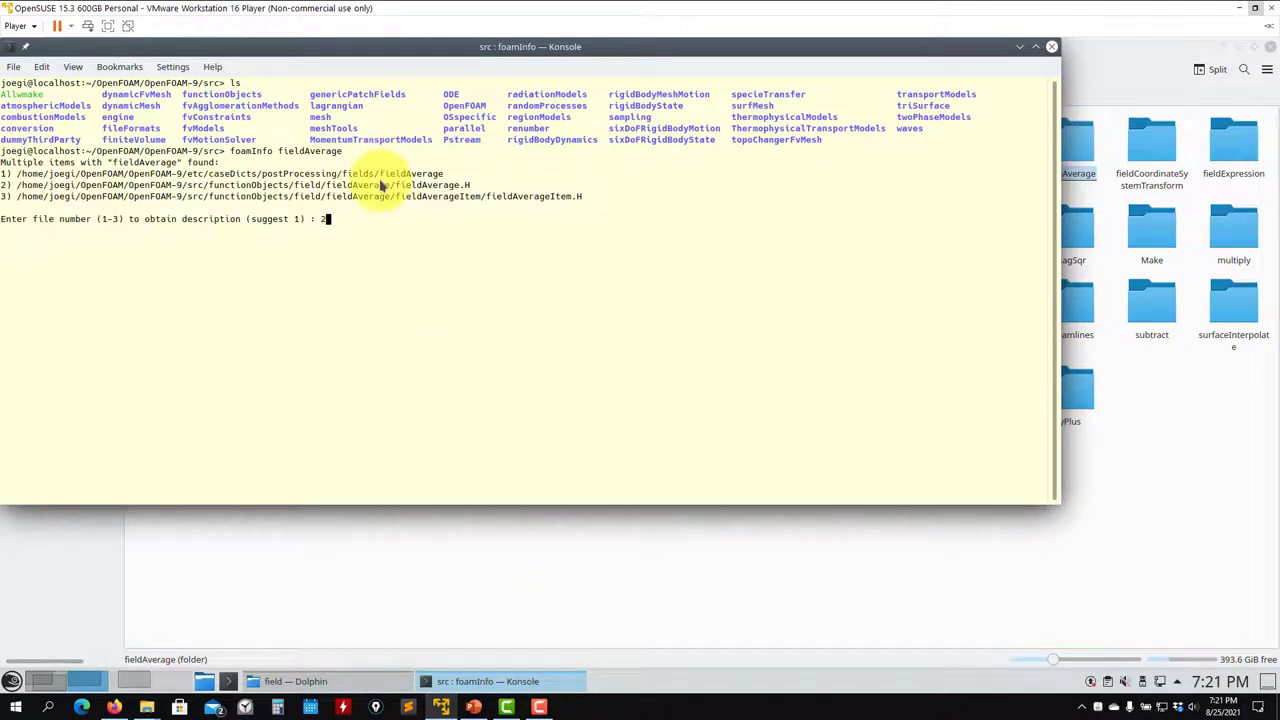
key(Return)
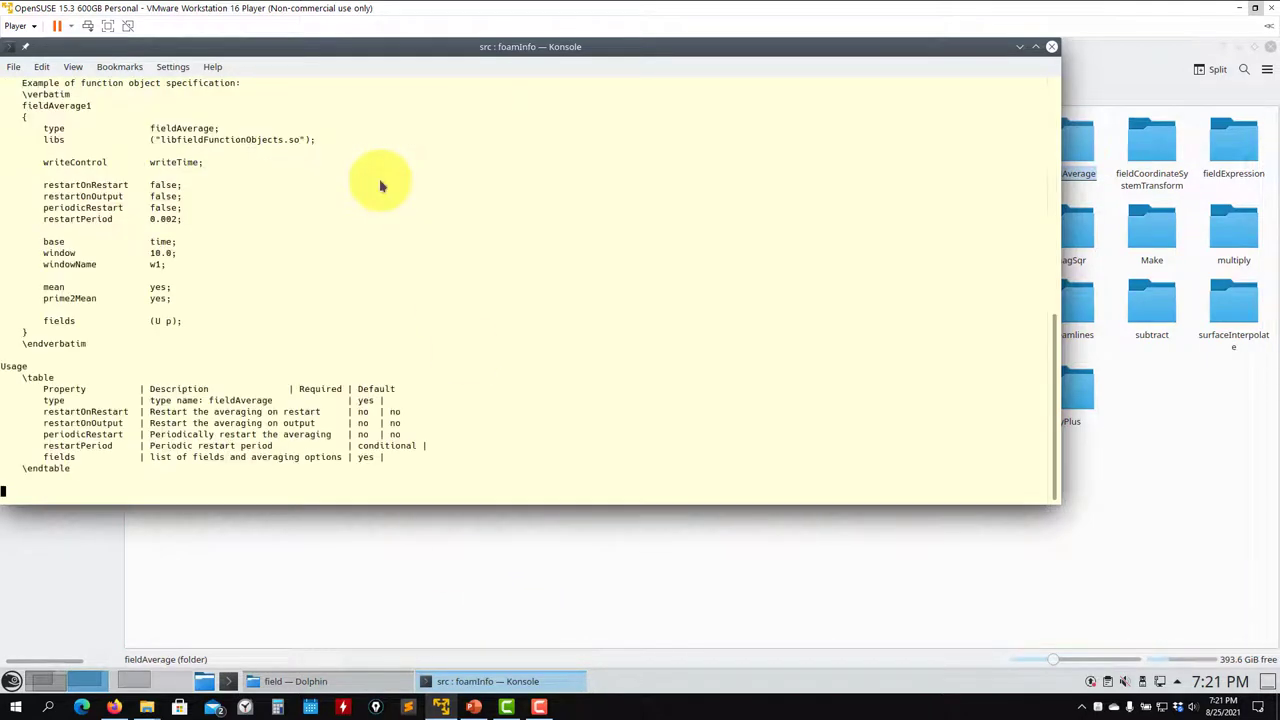
scroll(343, 163, up, 15)
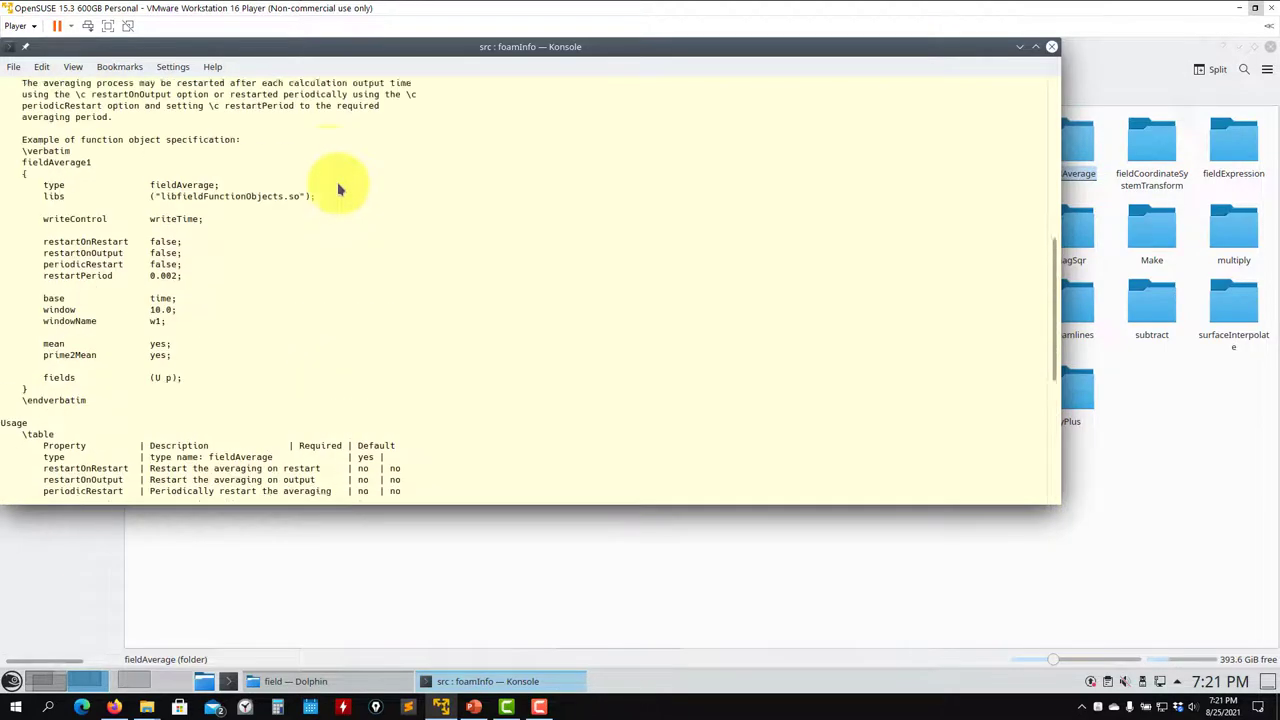
scroll(168, 255, up, 5)
scroll(150, 145, down, 6)
scroll(145, 150, down, 10)
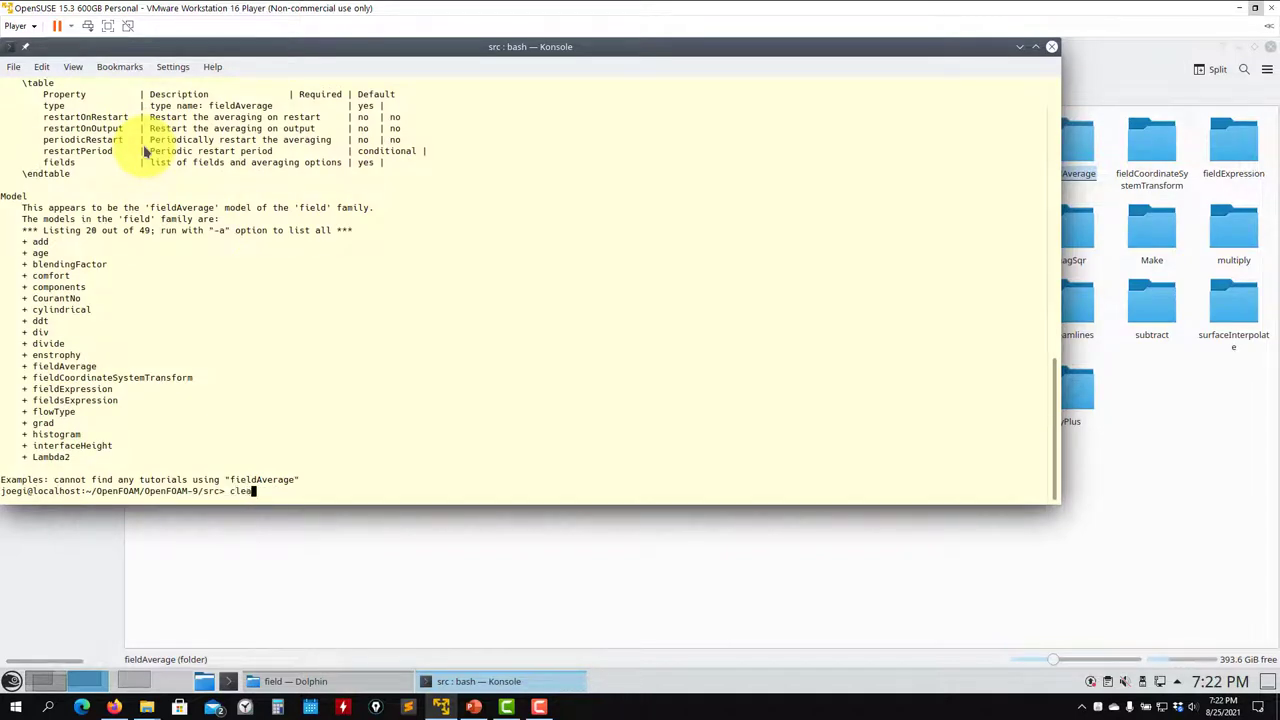
Clear the terminal and list the contents of the OpenFOAM-9 src directory
text(ar)
key(Return)
text(ls)
key(Return)
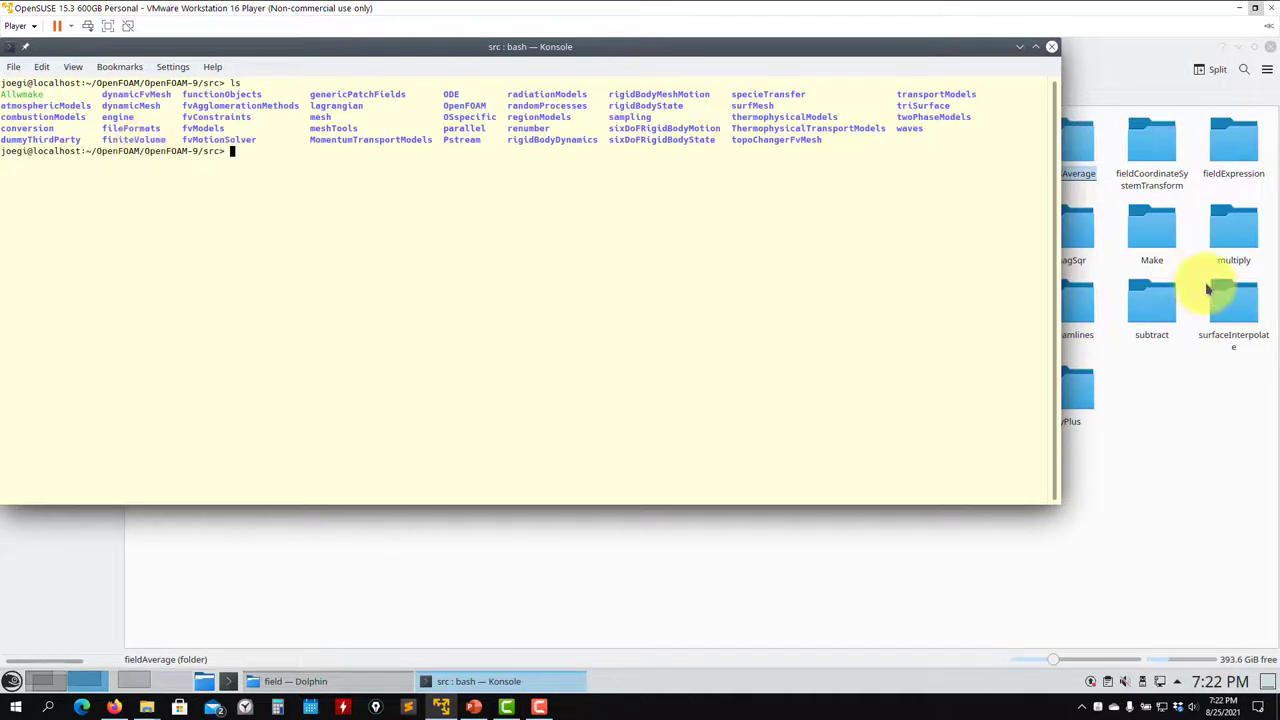
Go to OpenFOAM-9/src/OpenFOAM/db/functionObjects in Dolphin and look over its folders
click(1192, 395)
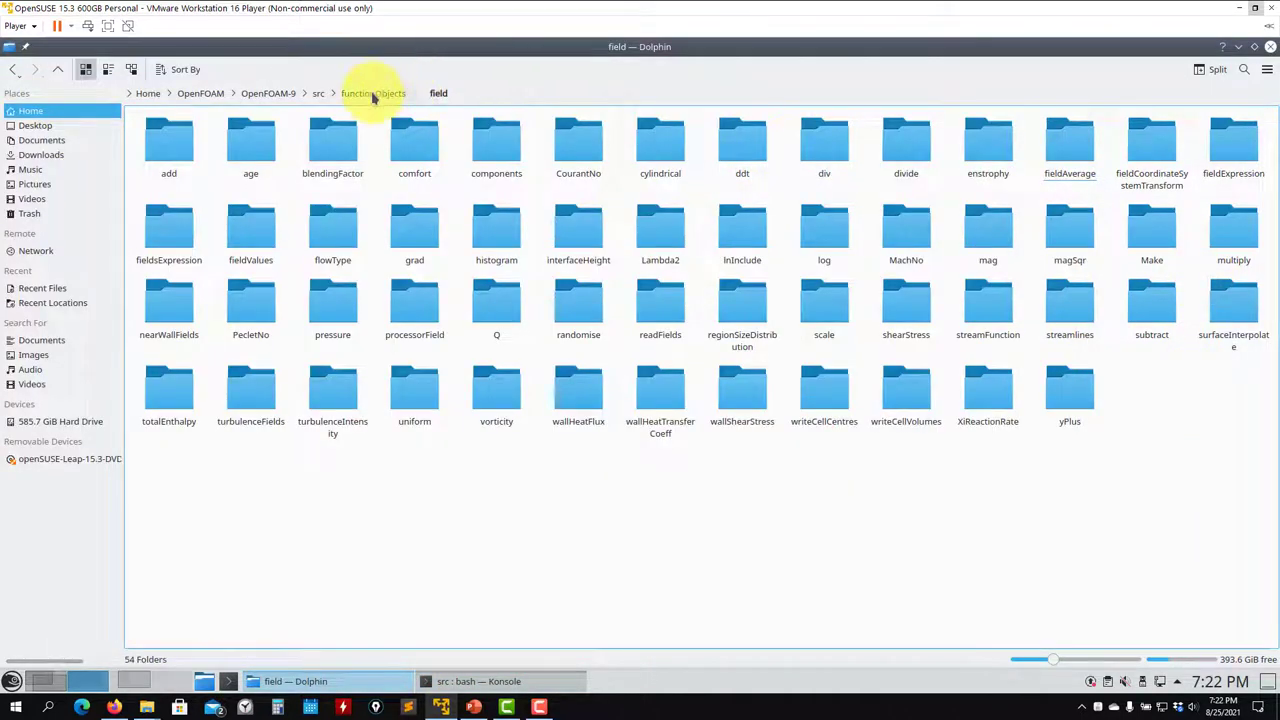
click(320, 93)
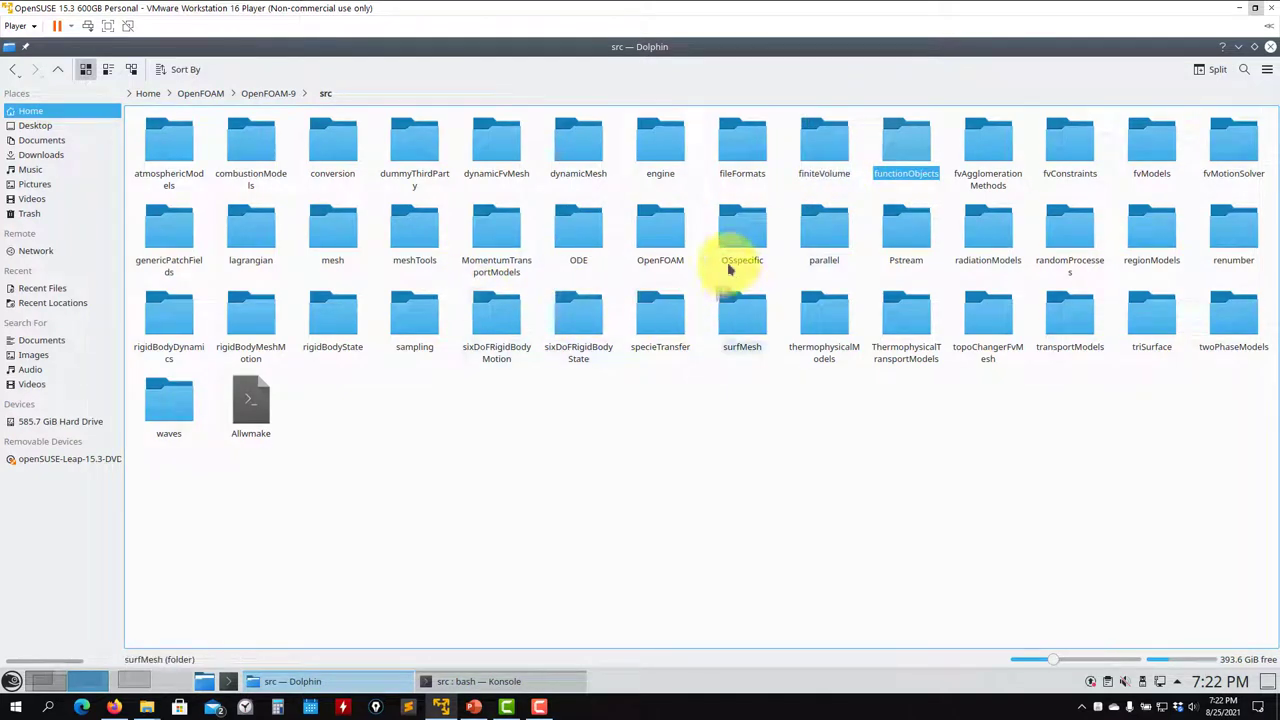
double_click(655, 235)
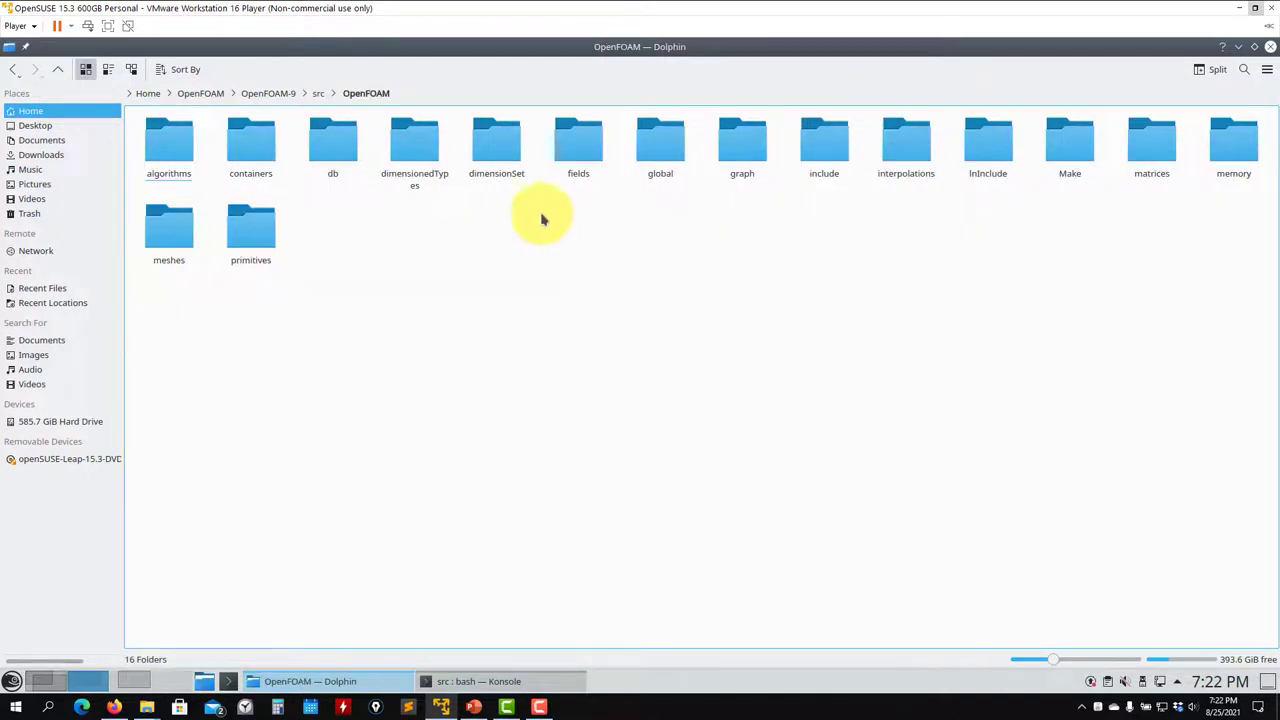
double_click(334, 149)
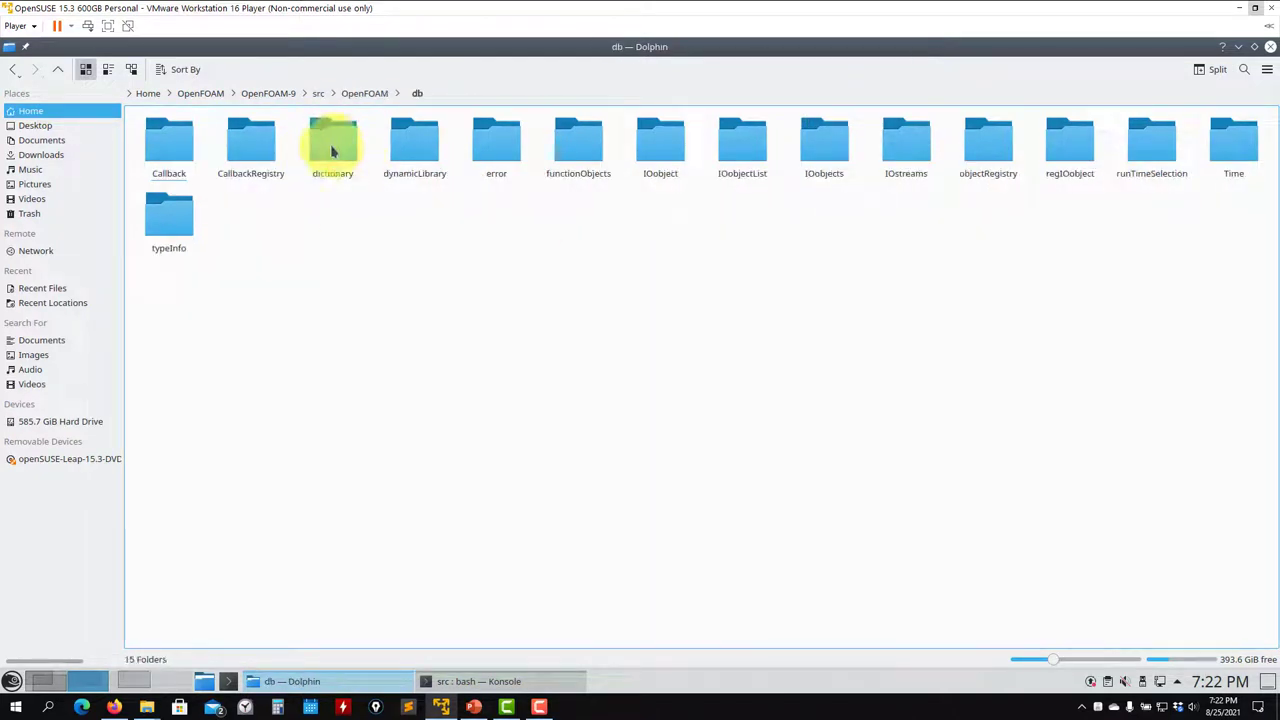
double_click(584, 155)
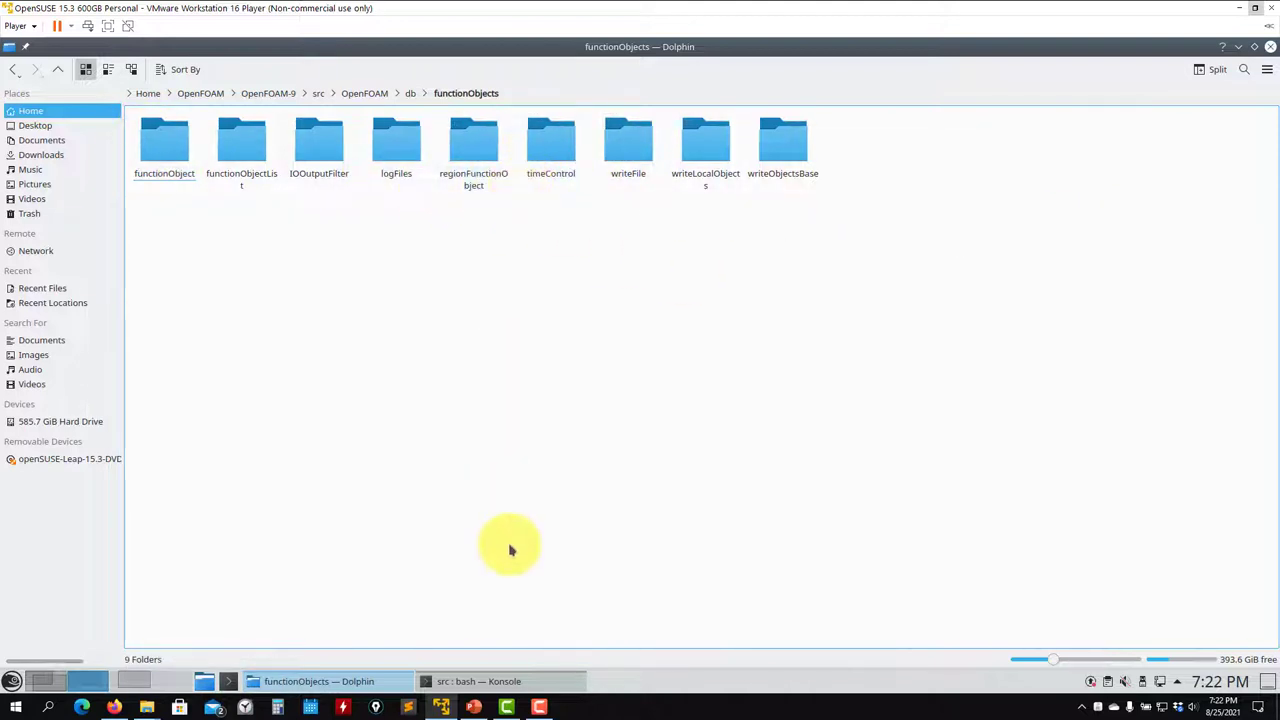
Switch to the MDA_30P30N case's controlDict in Text Editor and examine its forces_object, forceCoeffs_object and fieldAverage1 function objects
click(45, 681)
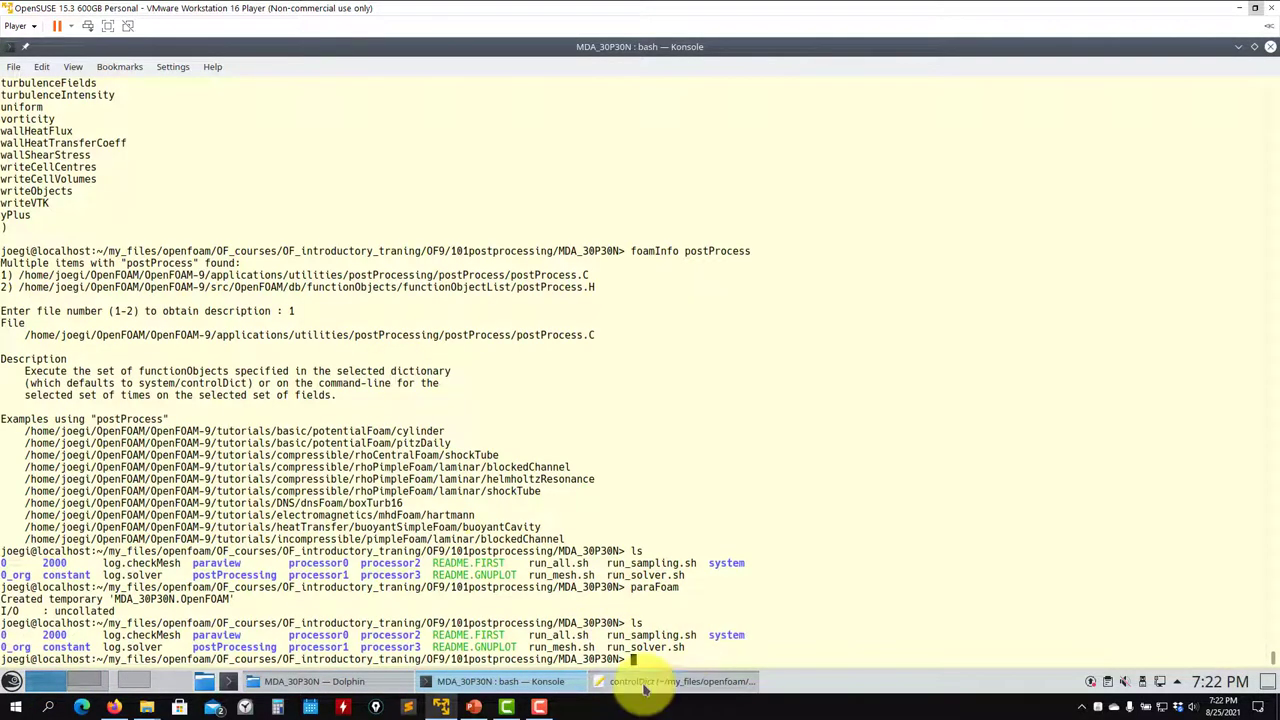
click(680, 681)
scroll(363, 411, up, 6)
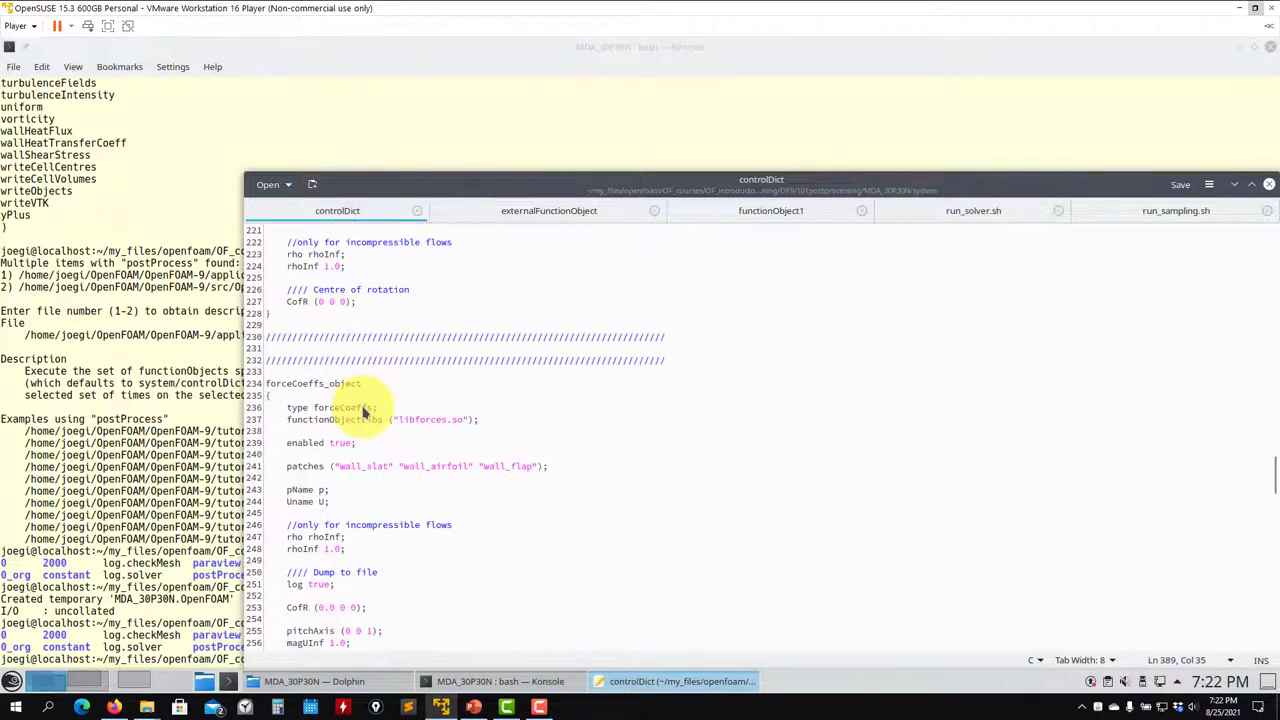
scroll(333, 447, up, 13)
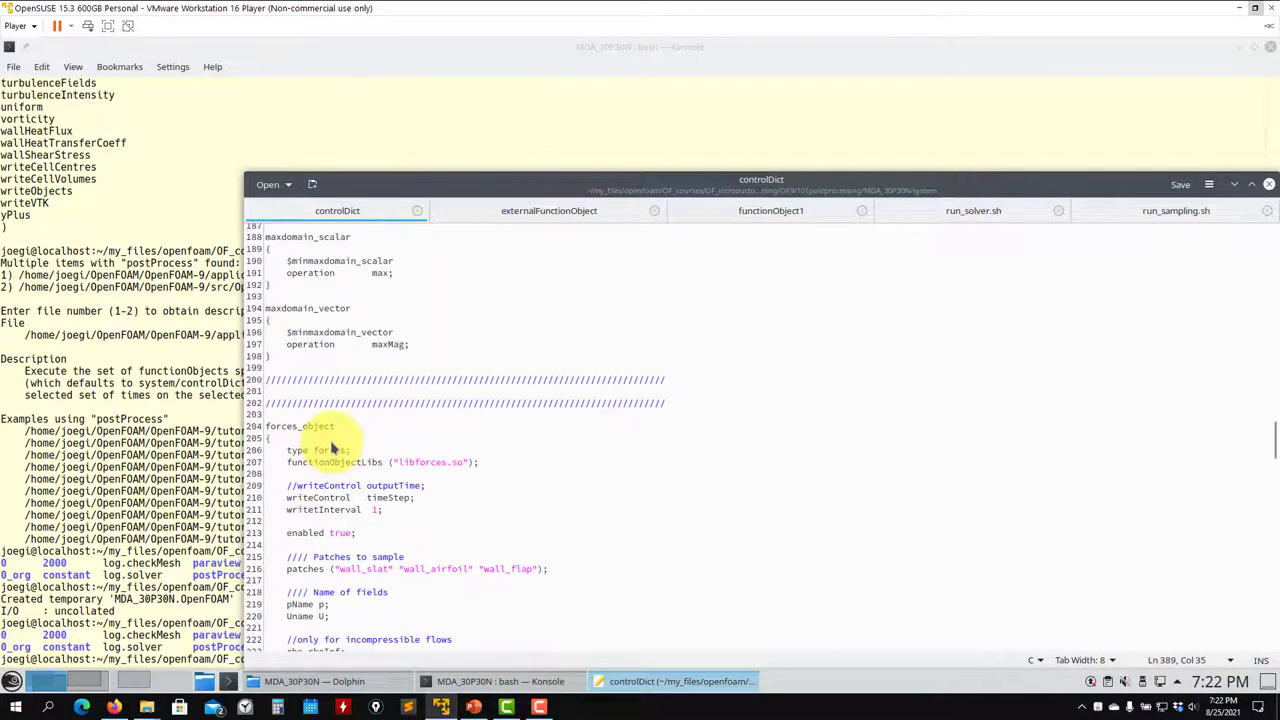
scroll(337, 434, down, 20)
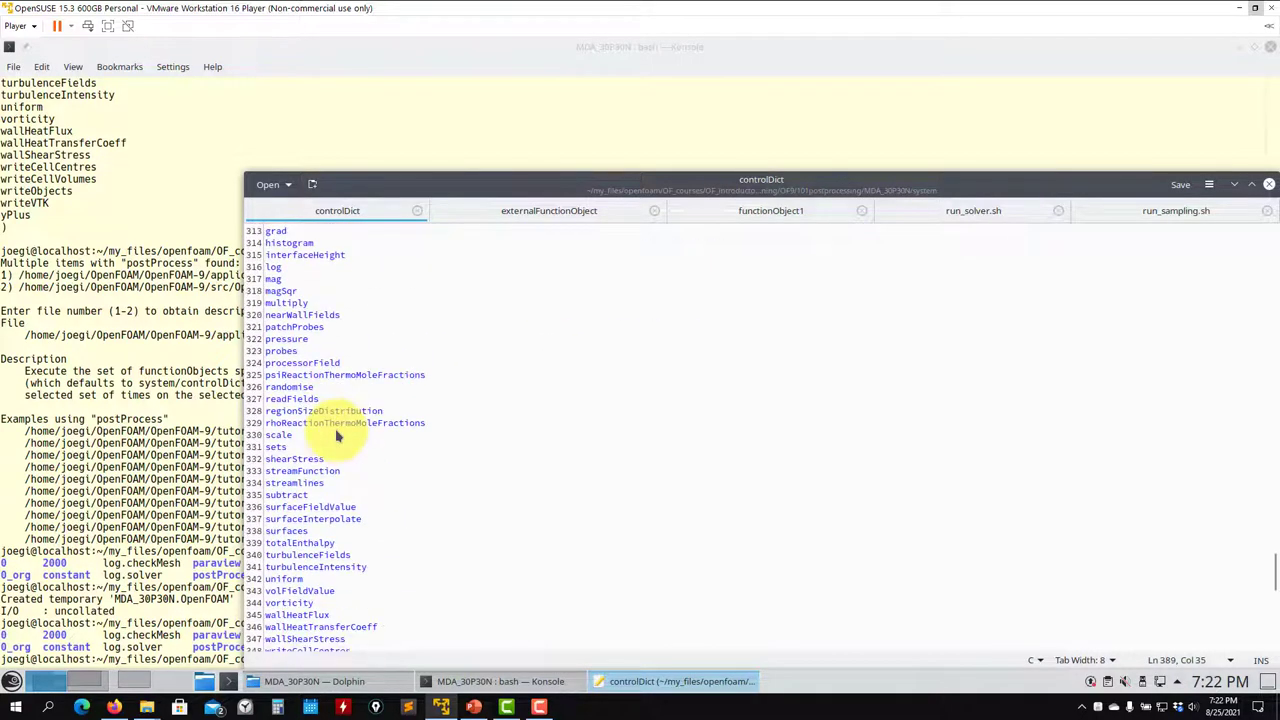
scroll(337, 434, up, 6)
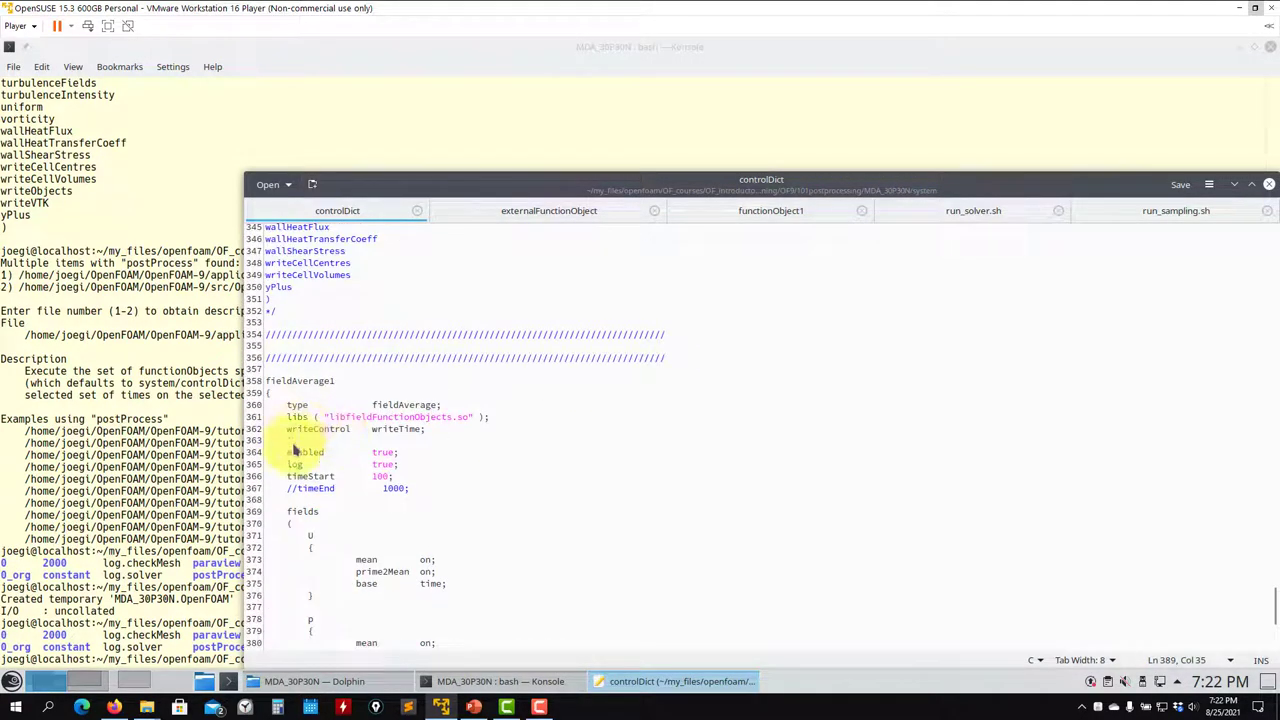
scroll(400, 470, down, 7)
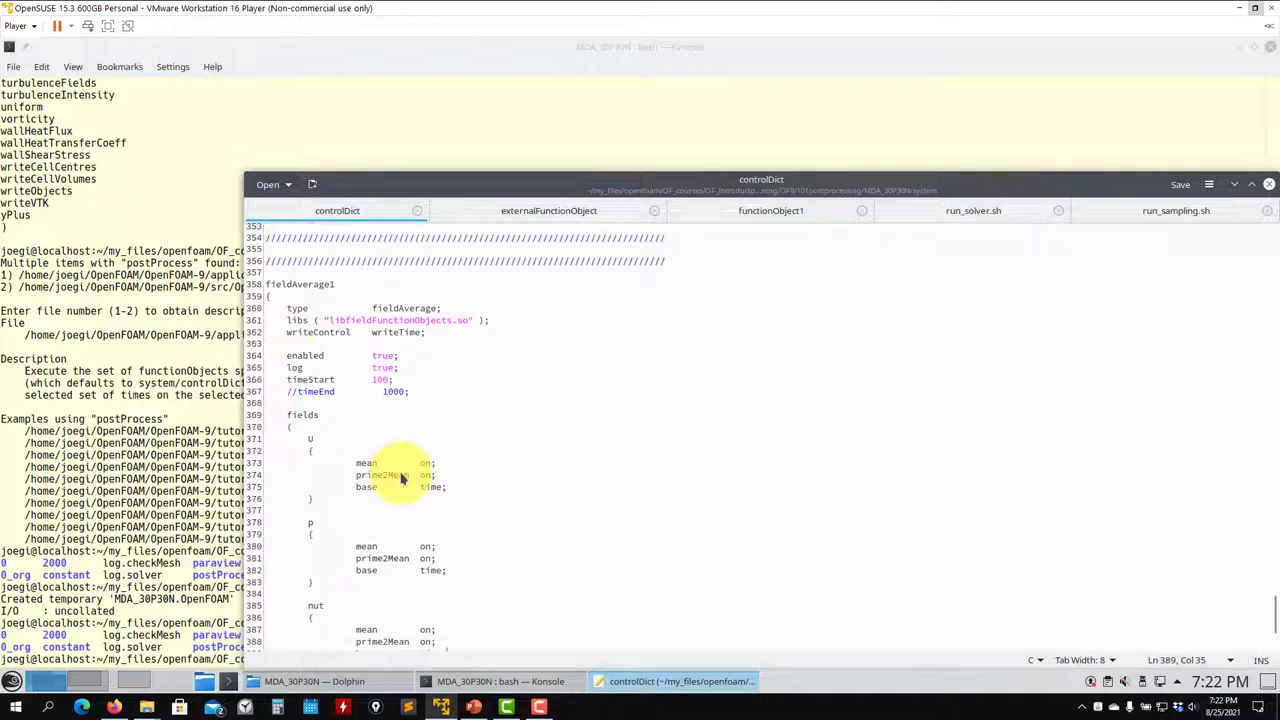
click(95, 684)
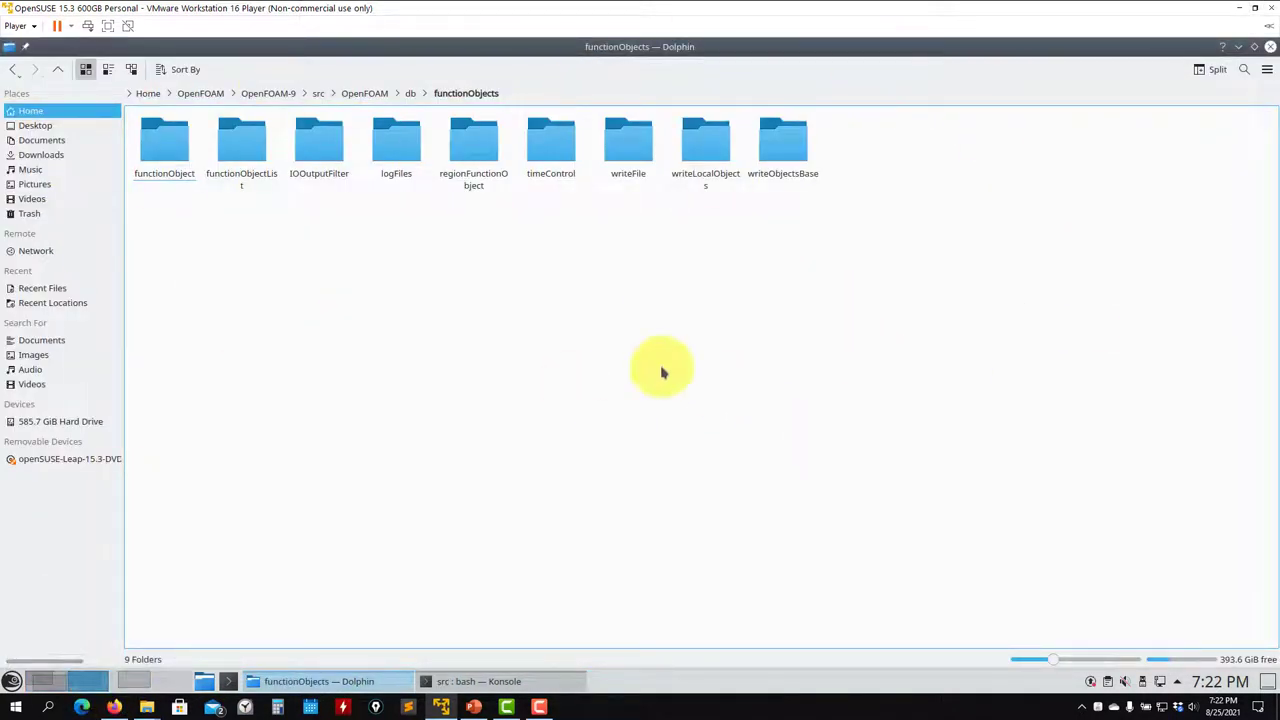
click(44, 681)
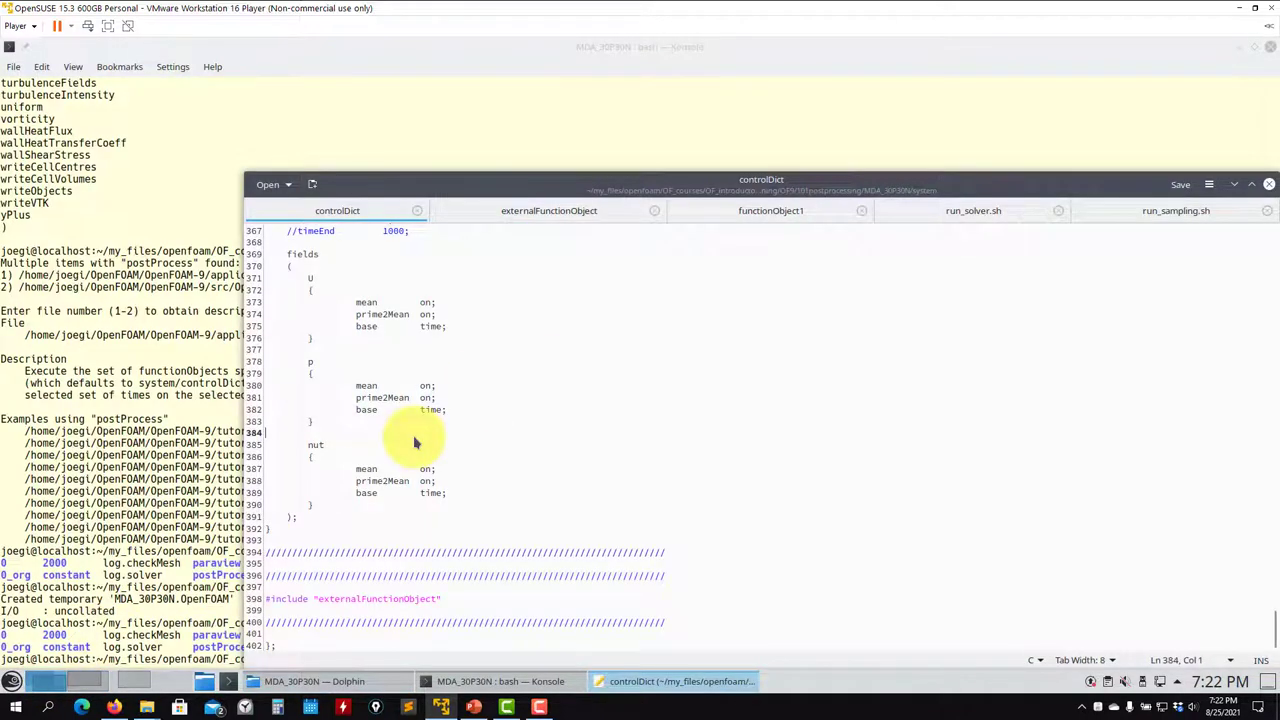
Return to the MDA_30P30N terminal and list the case directory's contents
click(160, 420)
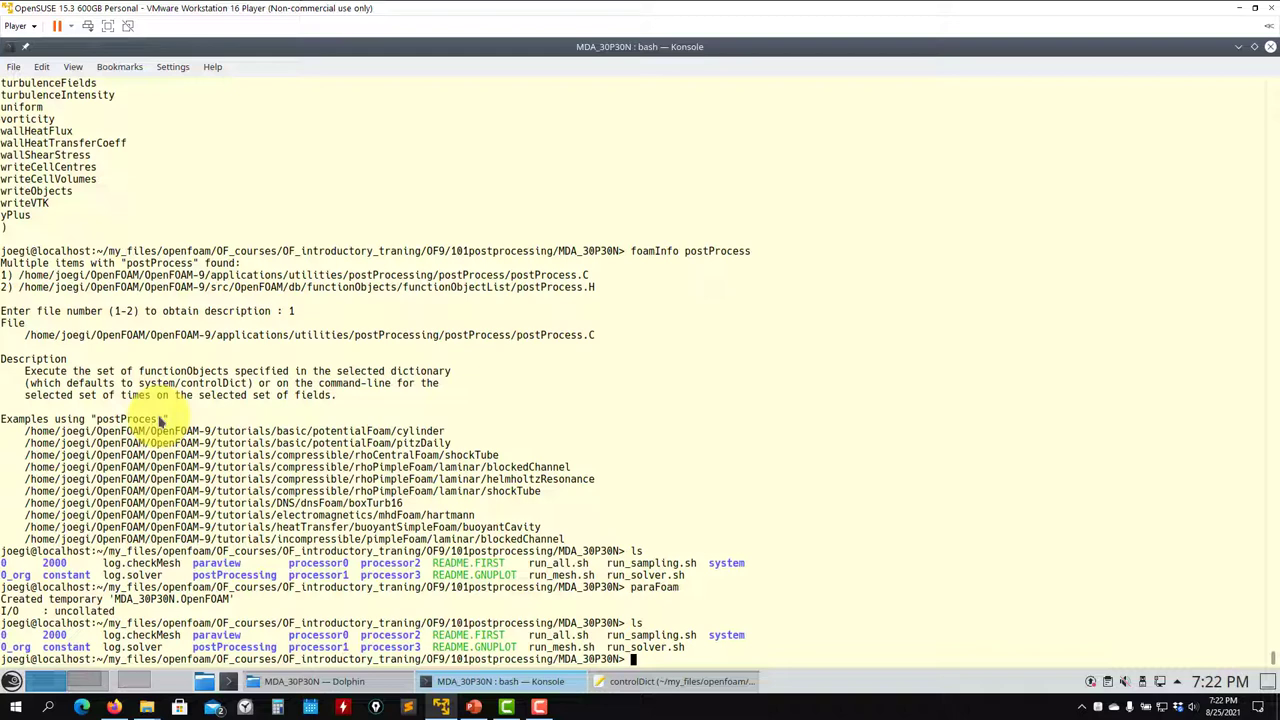
text(ls)
key(Return)
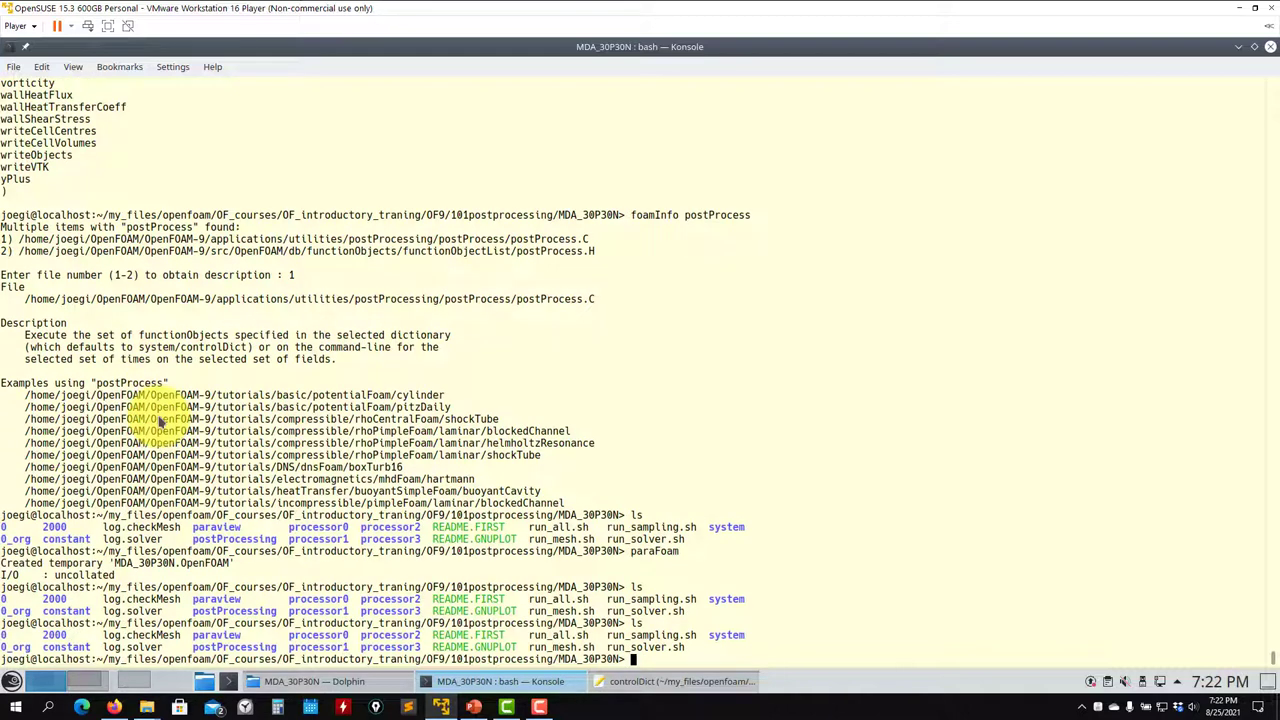